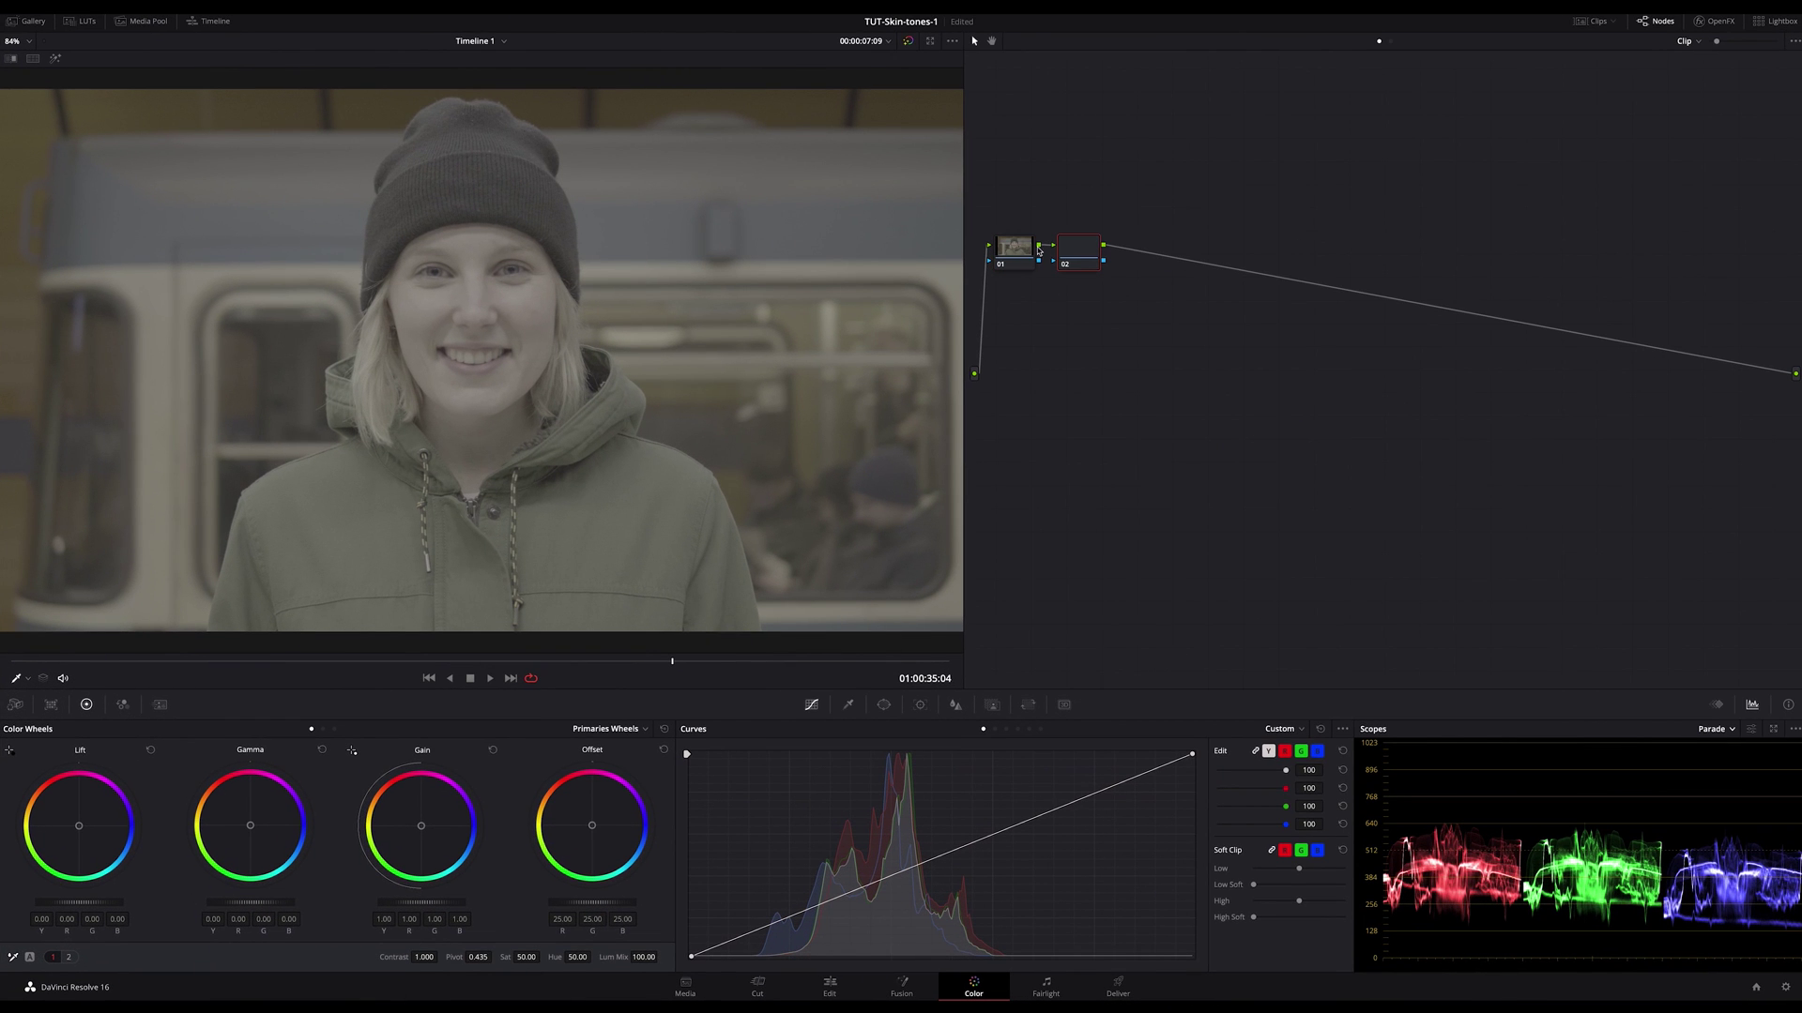
# Place the second node below the first and set its contrast to 1.516, pivot to 0.489 and saturation to 100
pyautogui.moveTo(1059, 250); pyautogui.dragTo(1016, 315)
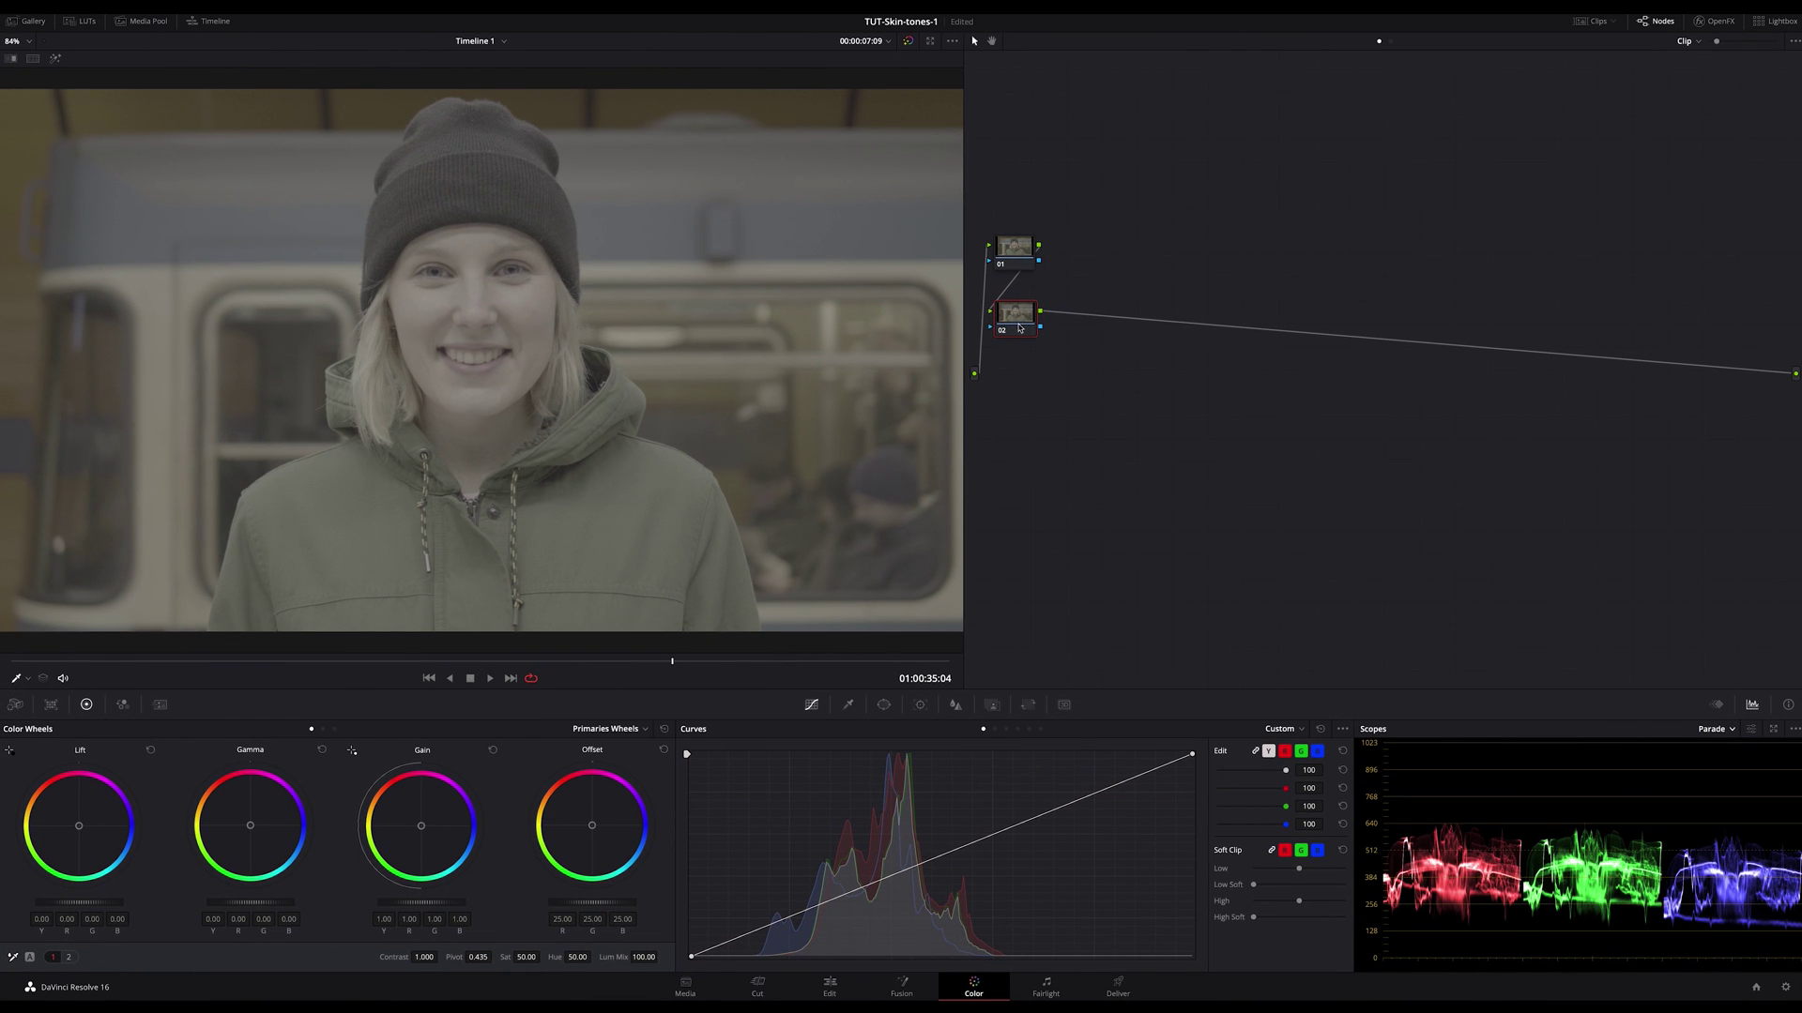
pyautogui.moveTo(423, 958); pyautogui.dragTo(566, 957)
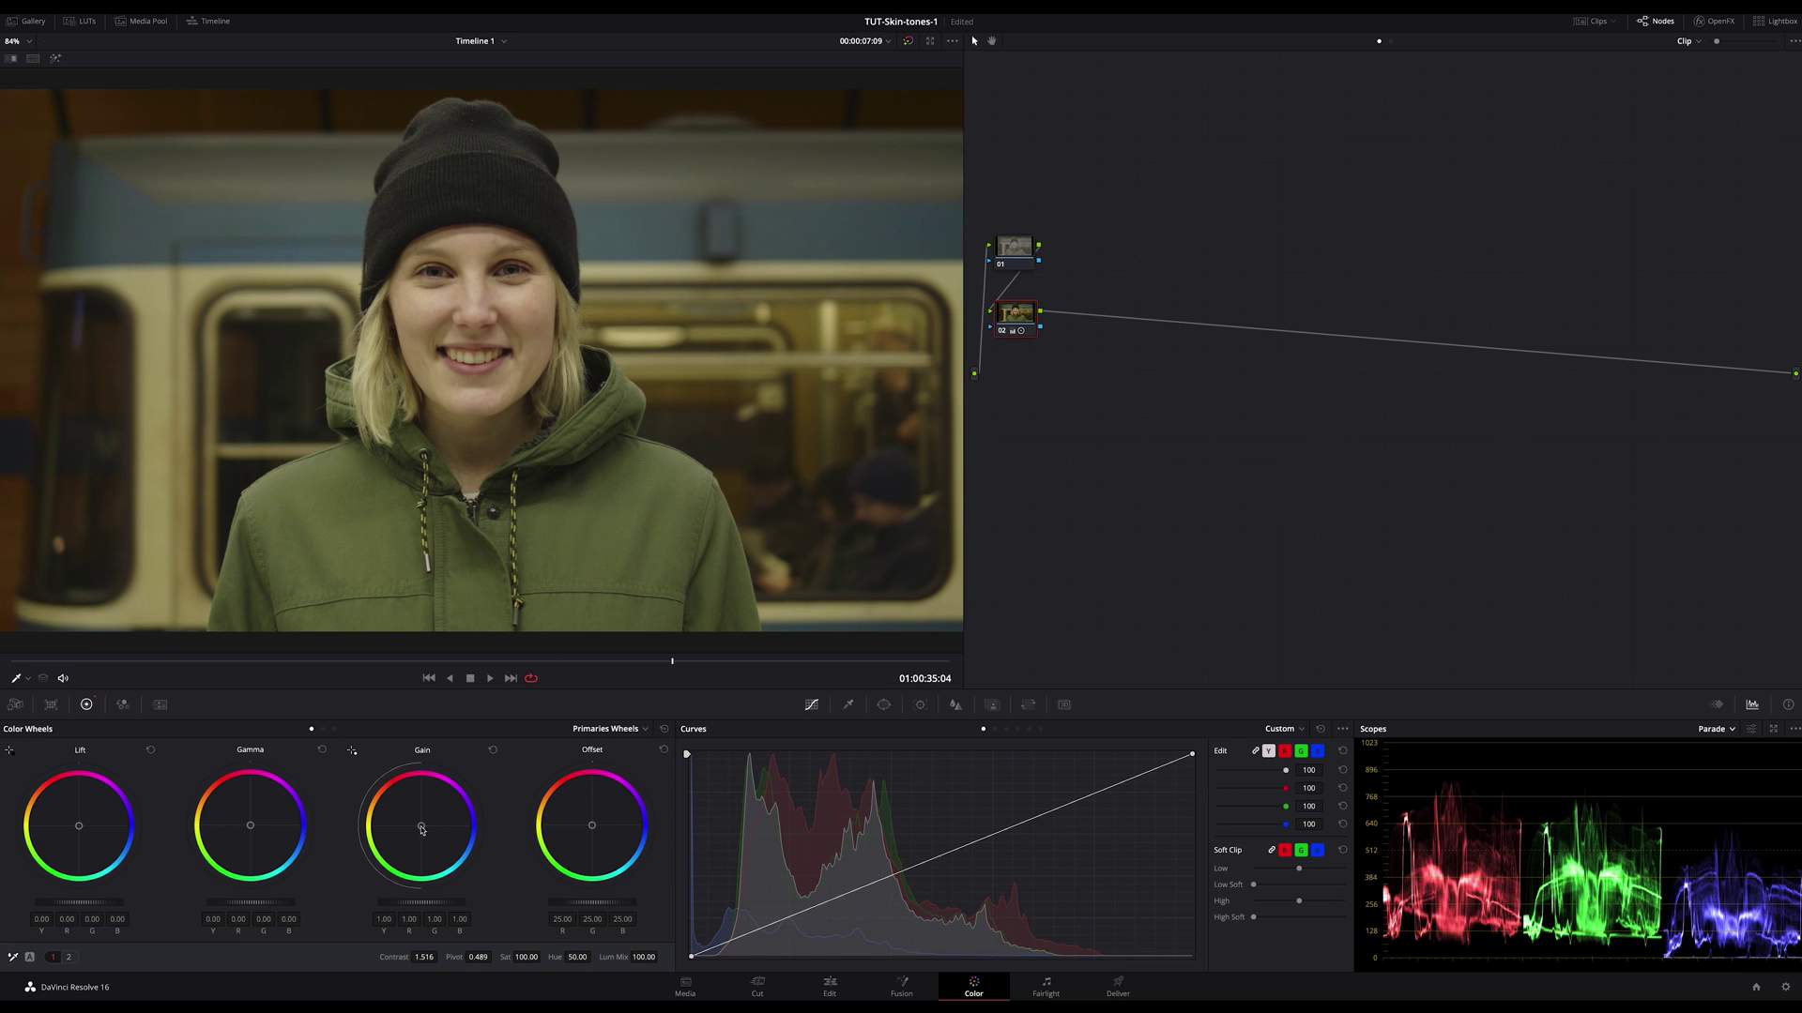
# Balance the yellow cast by shifting gain toward blue, with blue at 1.08, and nudging gamma slightly toward blue
pyautogui.moveTo(421, 826); pyautogui.dragTo(424, 826)
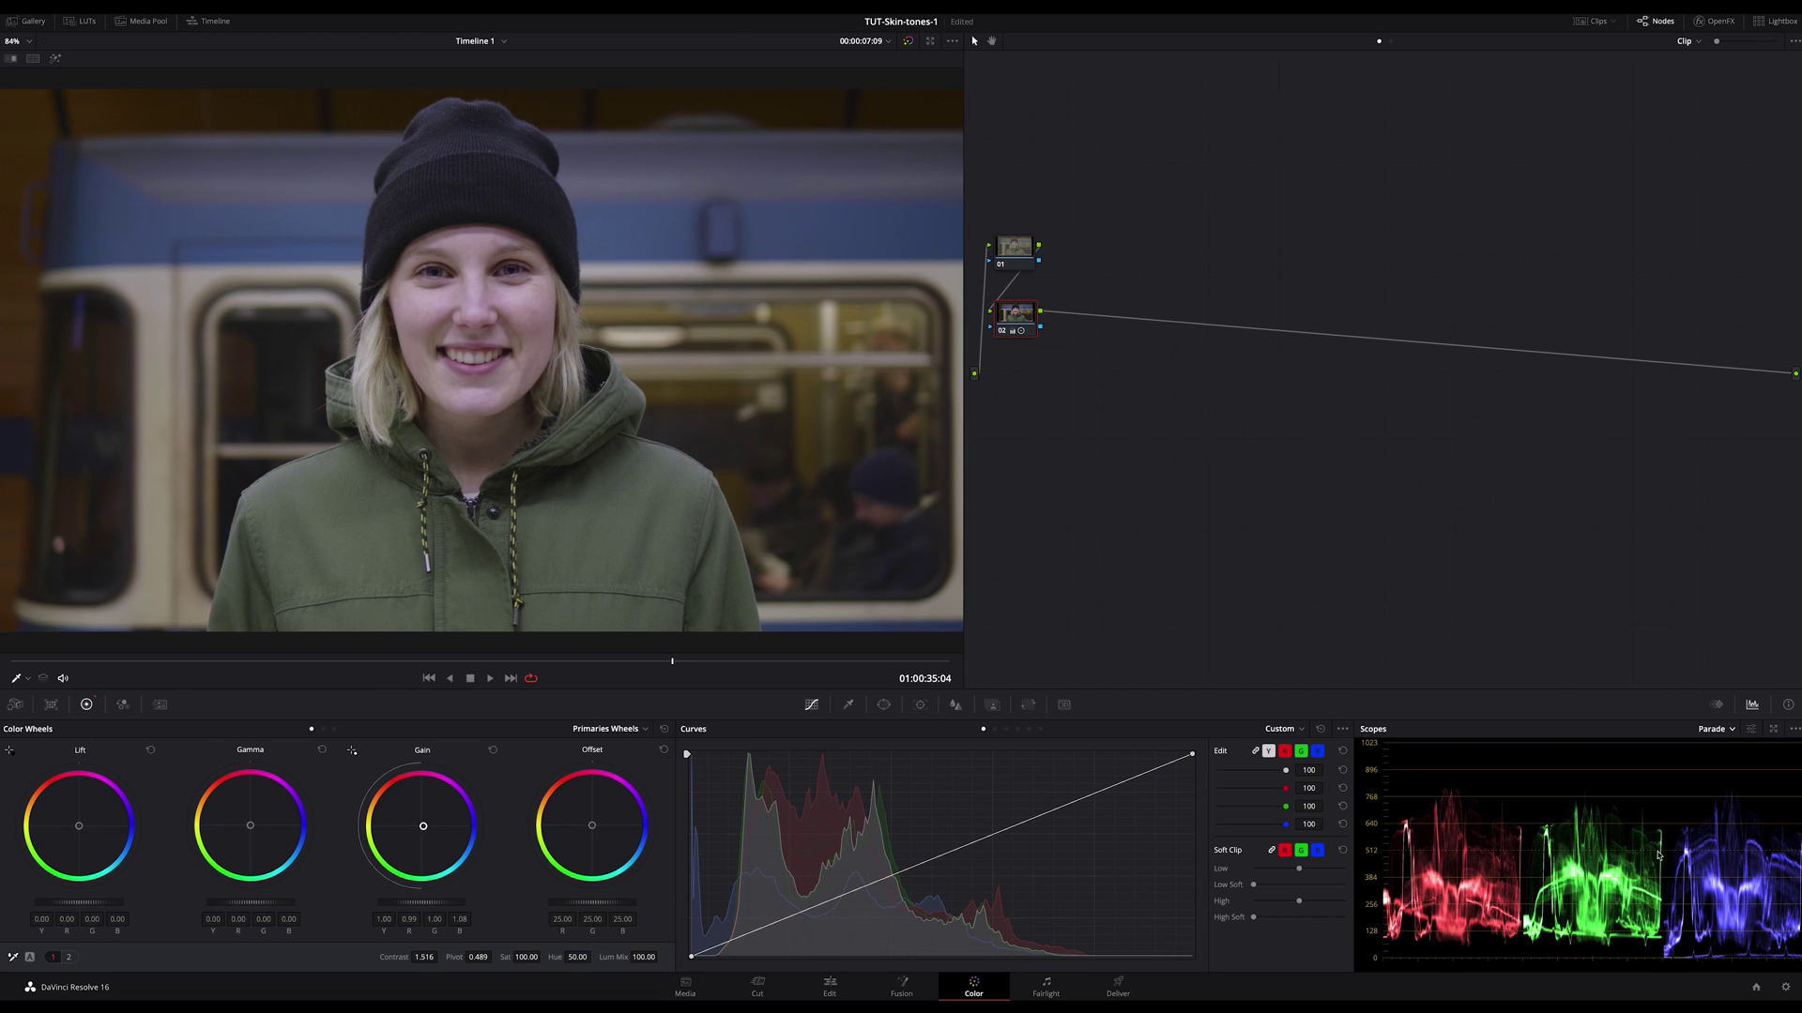
pyautogui.moveTo(250, 826); pyautogui.dragTo(251, 826)
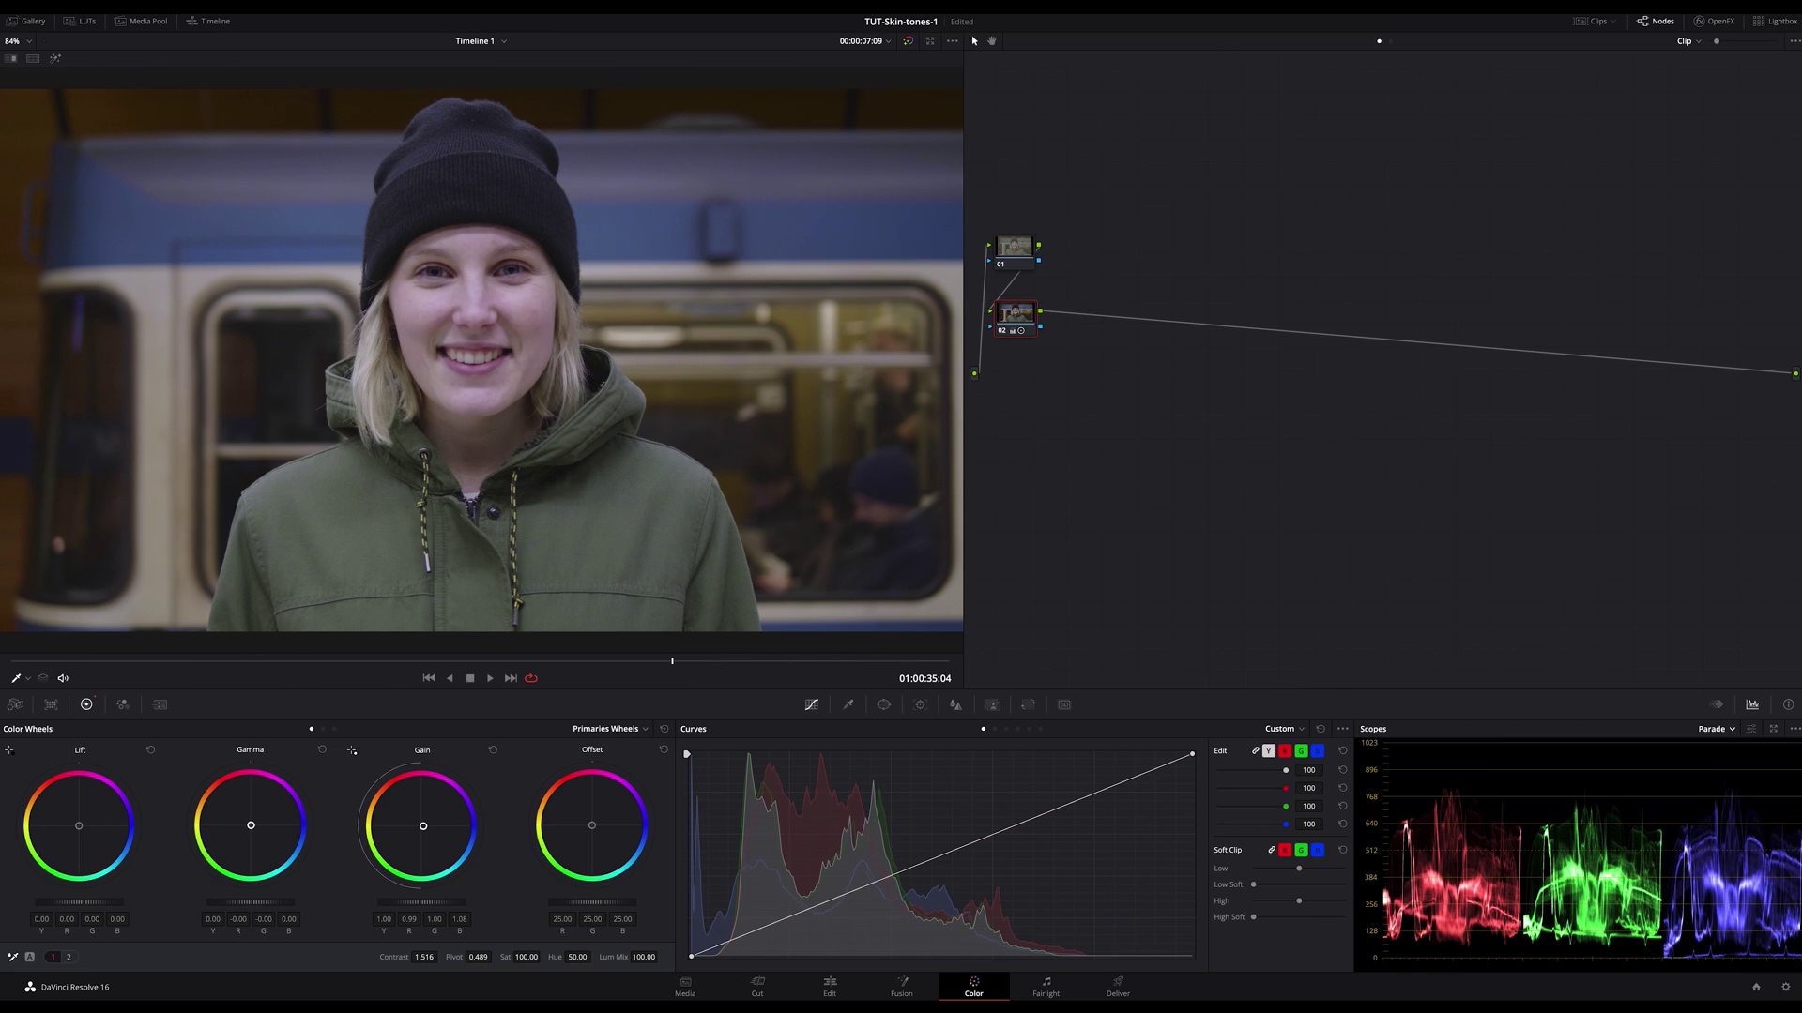
# Examine the balanced image in the waveform scope and return to the parade scope
pyautogui.click(1732, 731)
pyautogui.click(1732, 767)
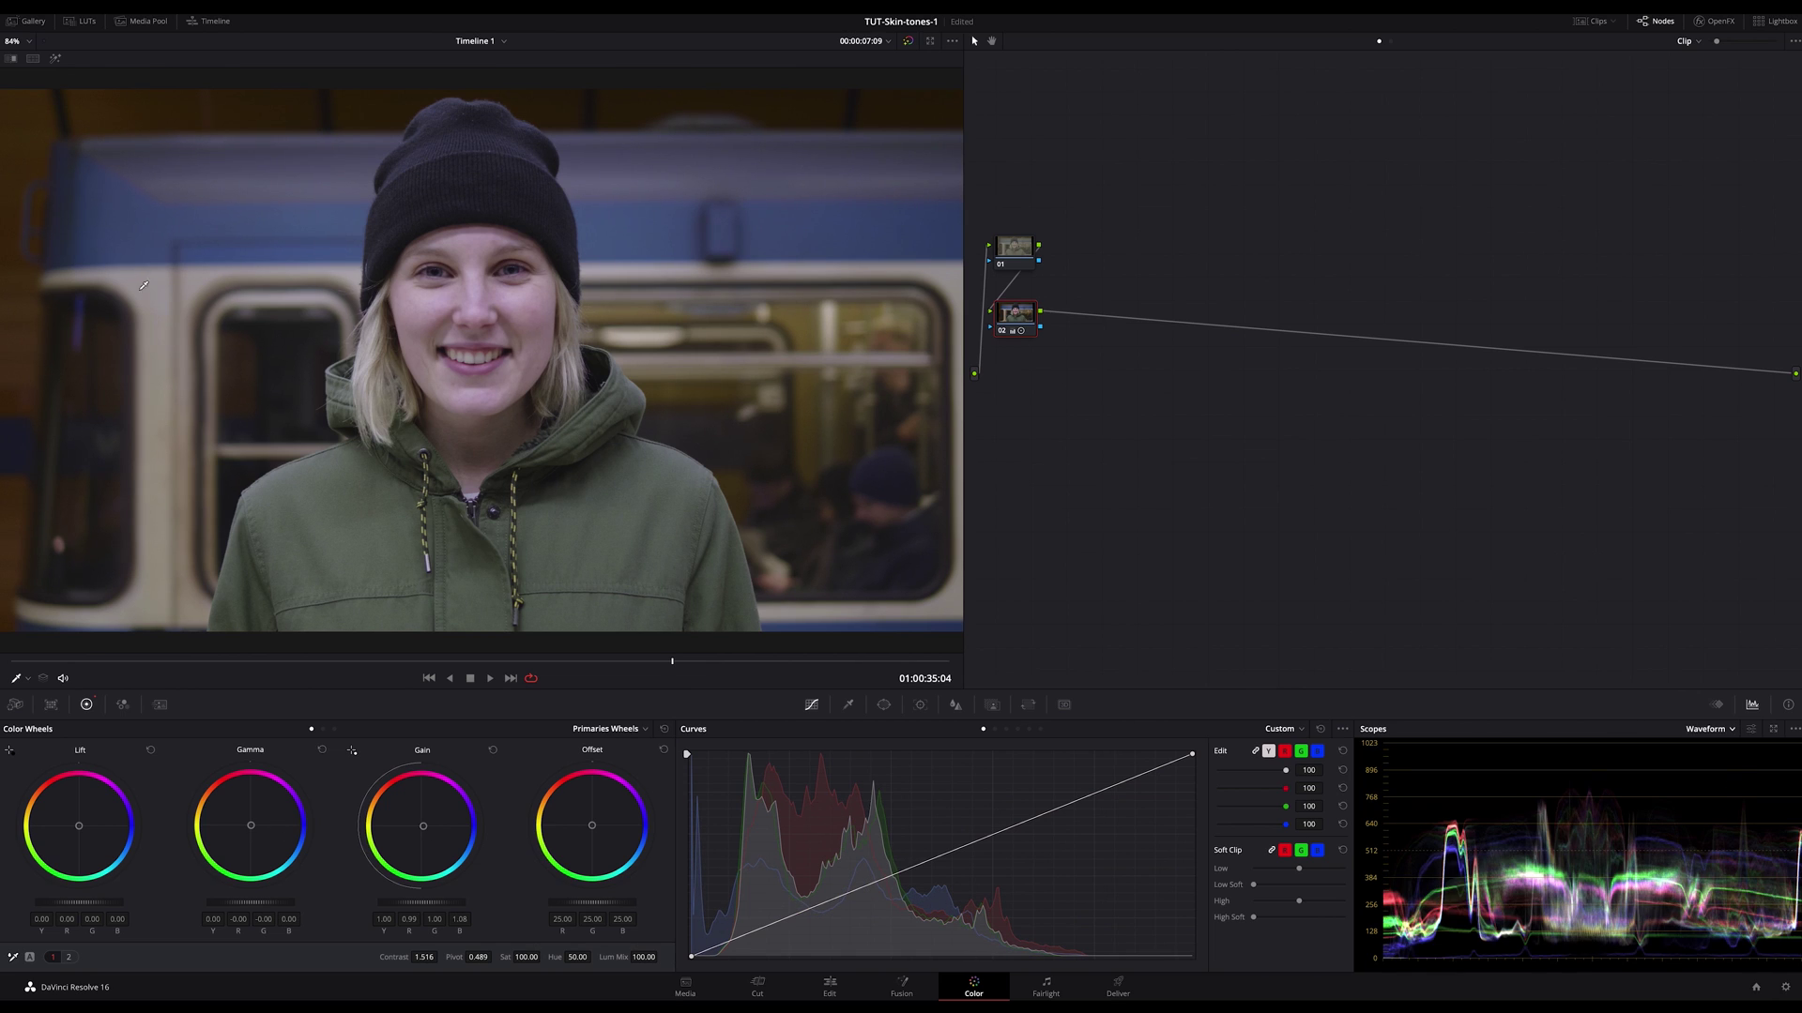
pyautogui.click(1732, 729)
pyautogui.click(1717, 751)
pyautogui.click(1732, 729)
pyautogui.click(1732, 768)
pyautogui.click(1731, 729)
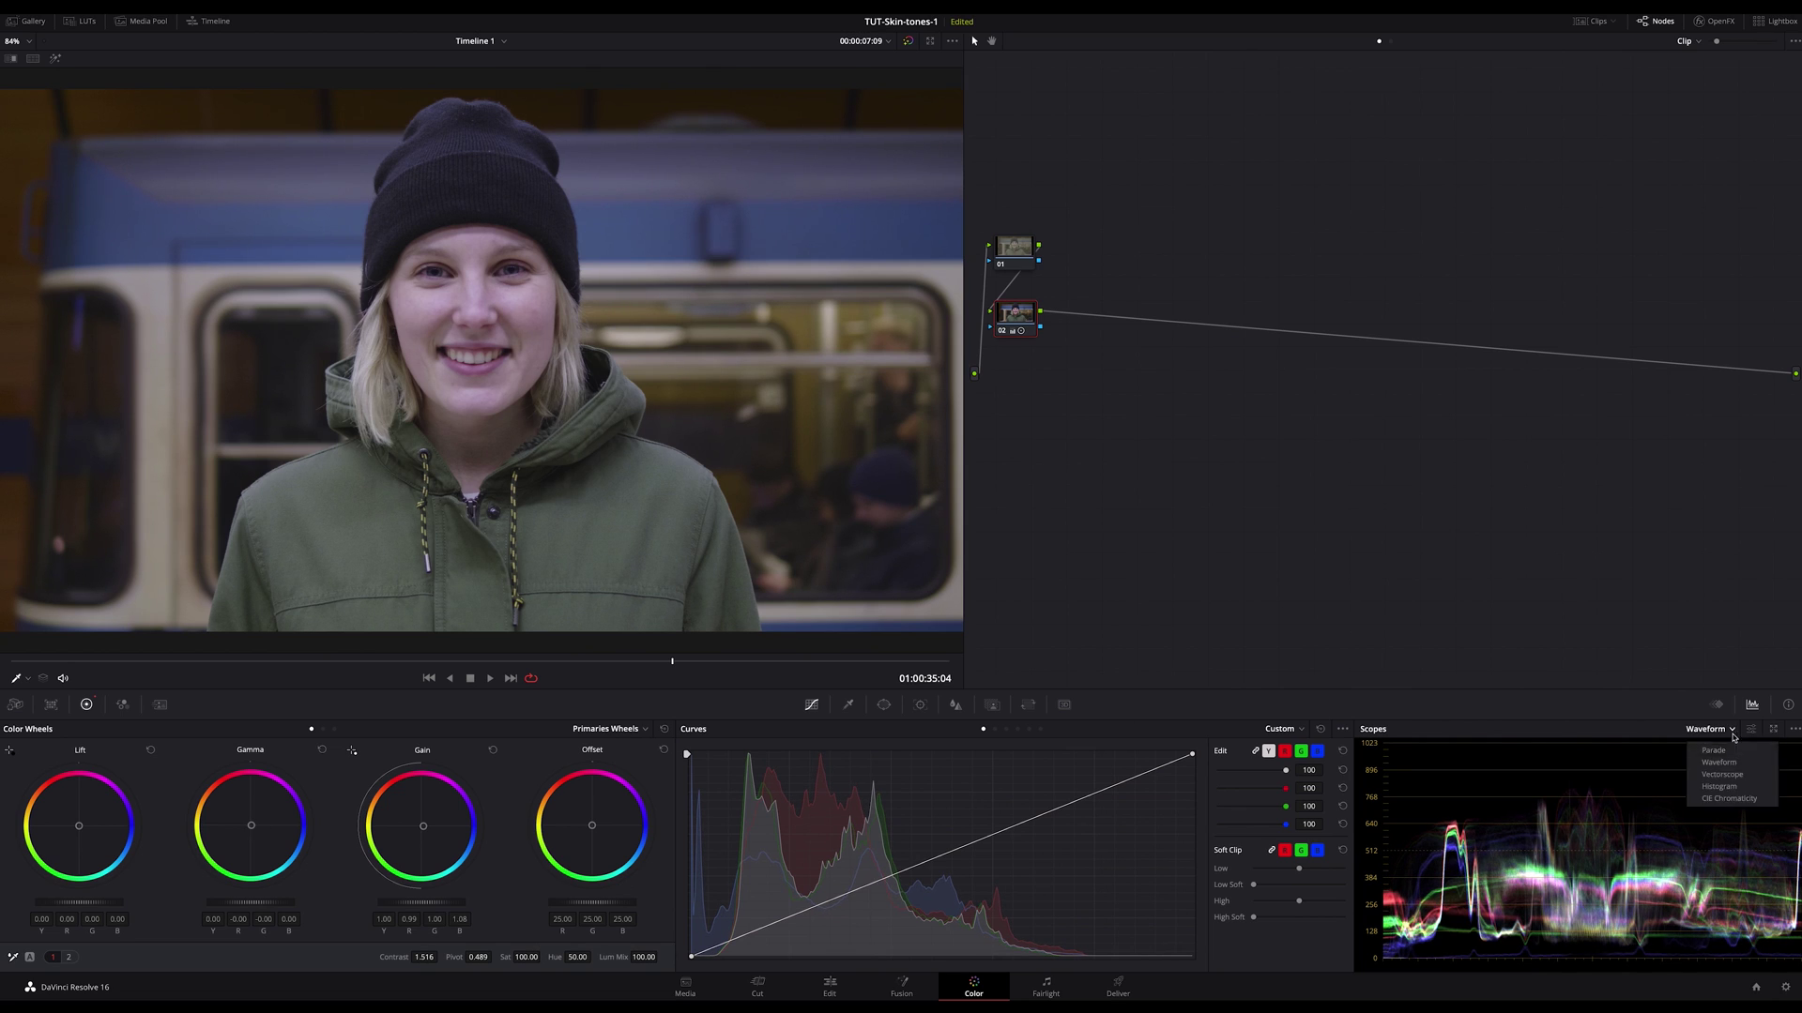
pyautogui.click(1717, 750)
# Add a serial node after the balance node and set its saturation to 76.80
pyautogui.hotkey('alt', 's')
pyautogui.moveTo(524, 963); pyautogui.dragTo(494, 963)
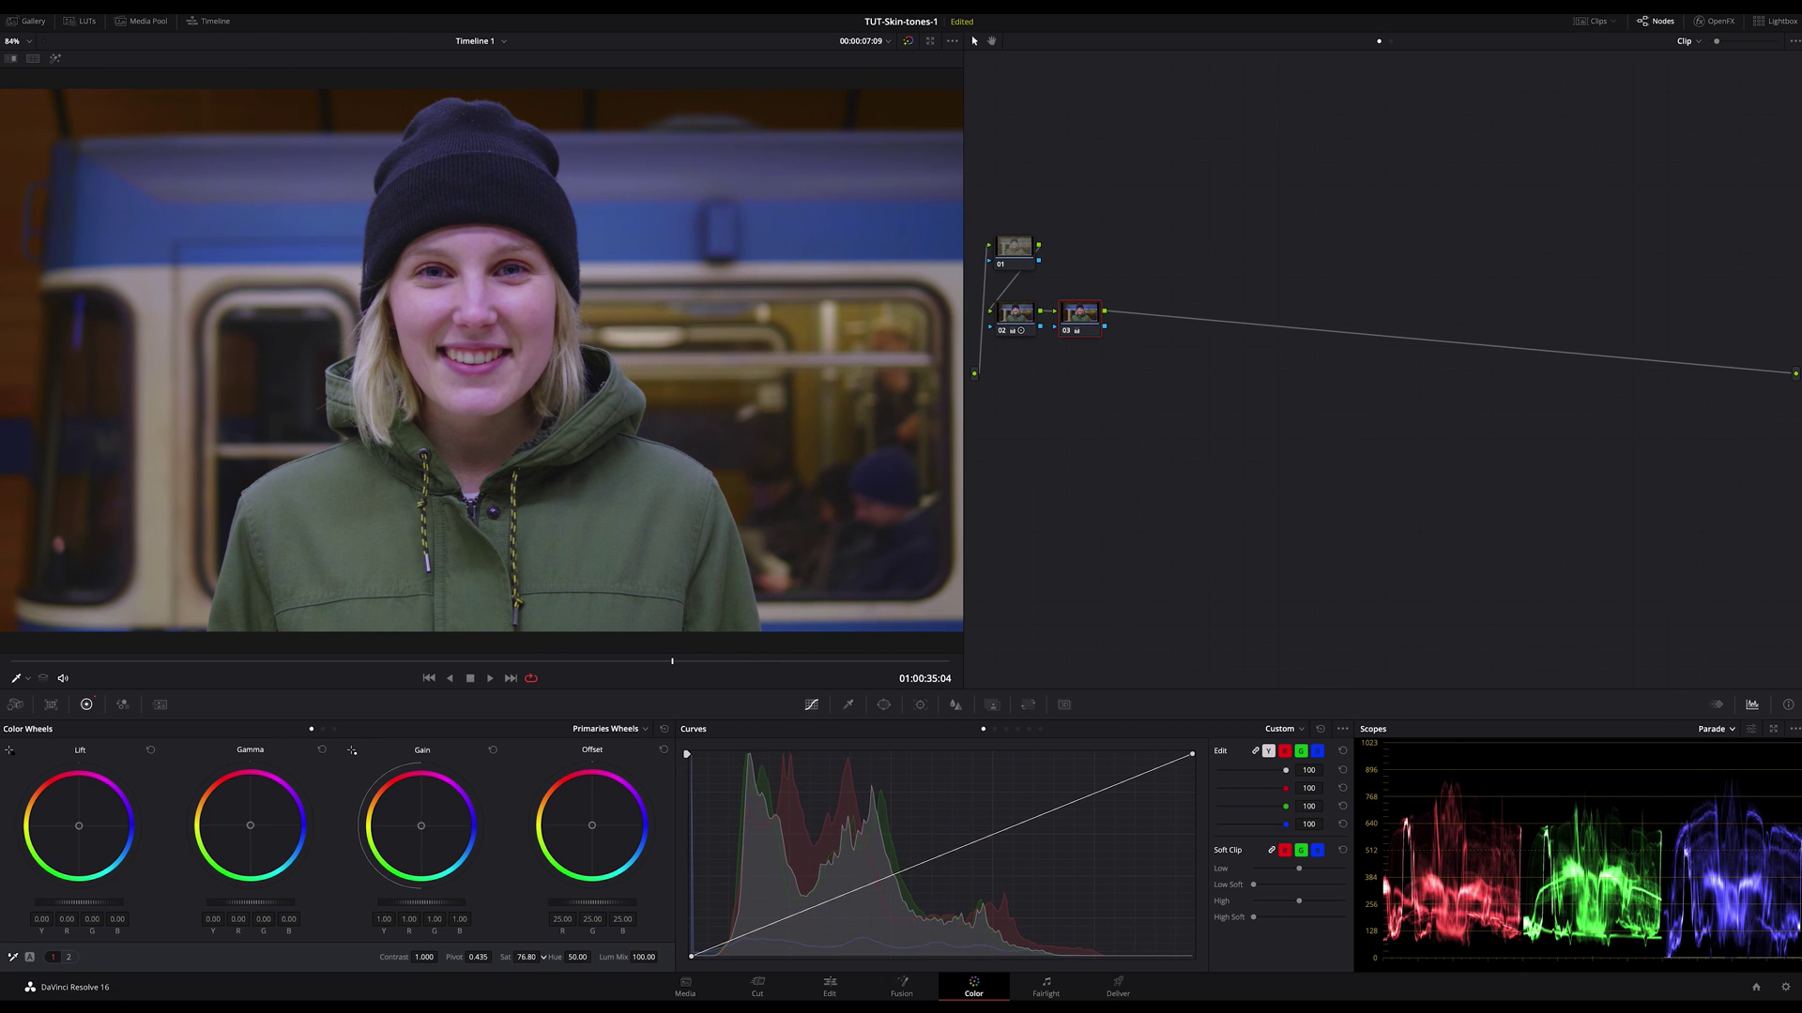
# Add another serial node with a parallel node beneath it, and keep the upper node's saturation at its default
pyautogui.hotkey('alt', 's')
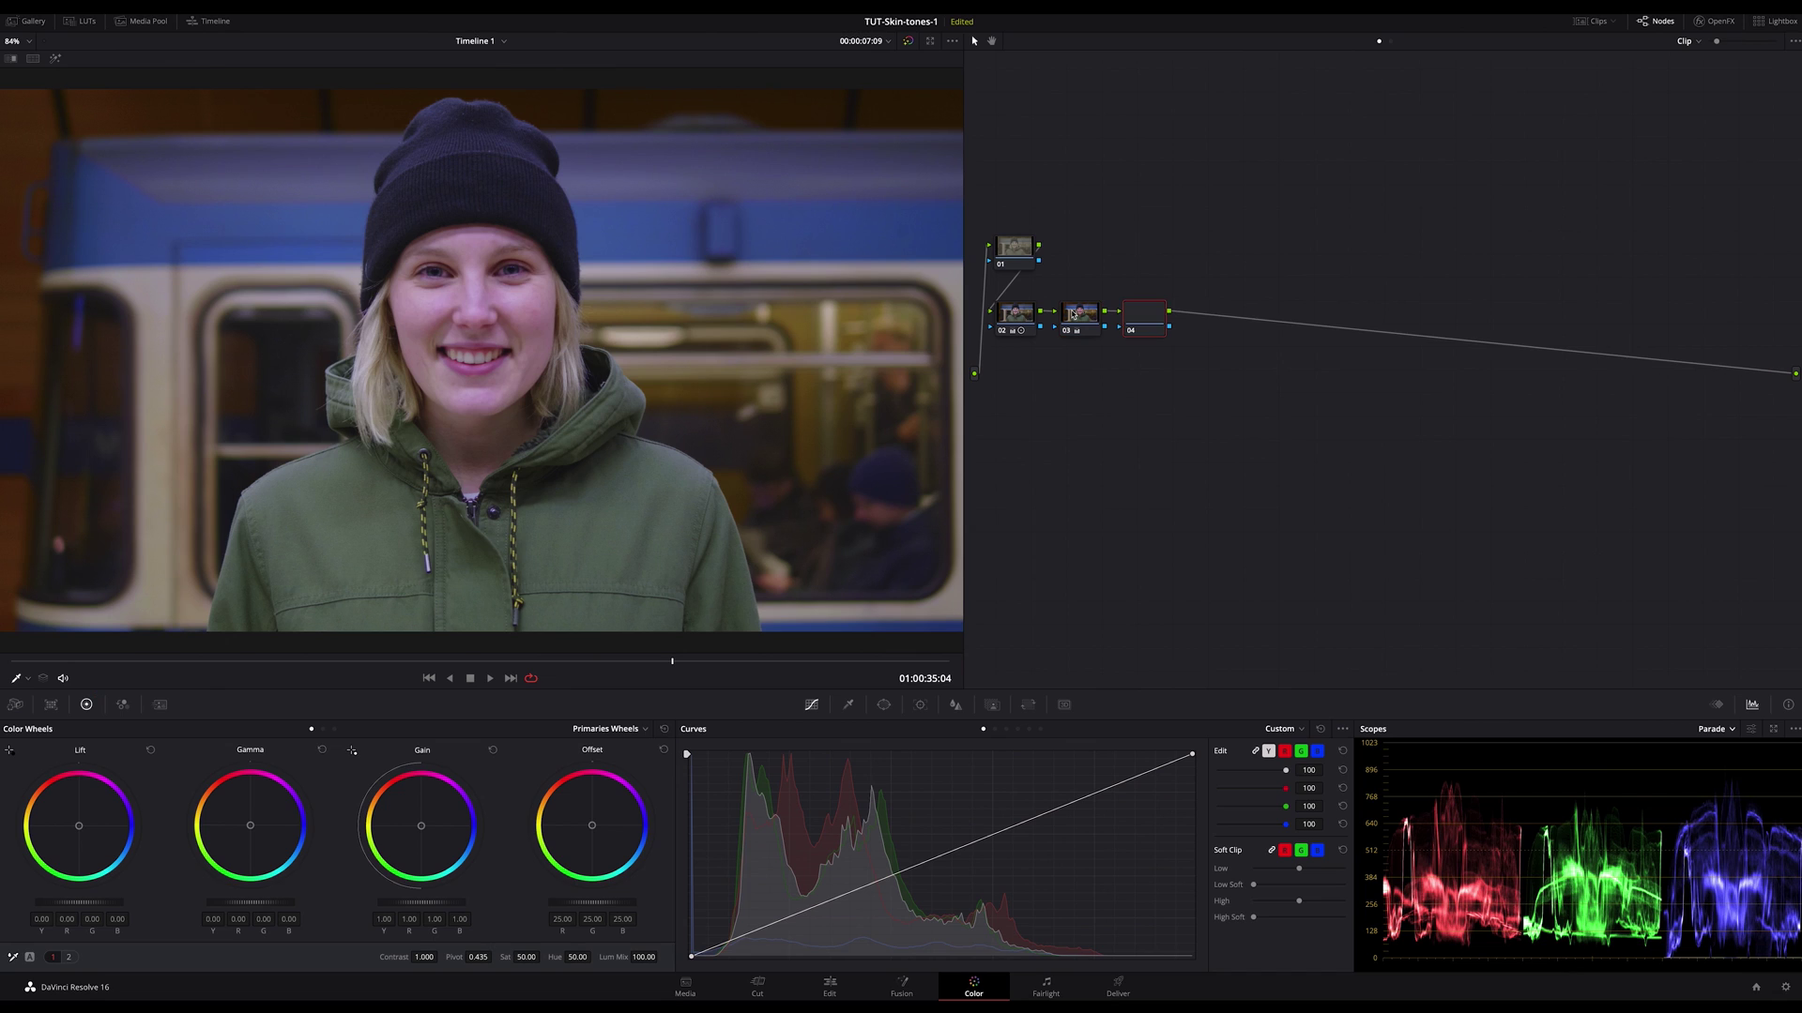
pyautogui.hotkey('alt', 'p')
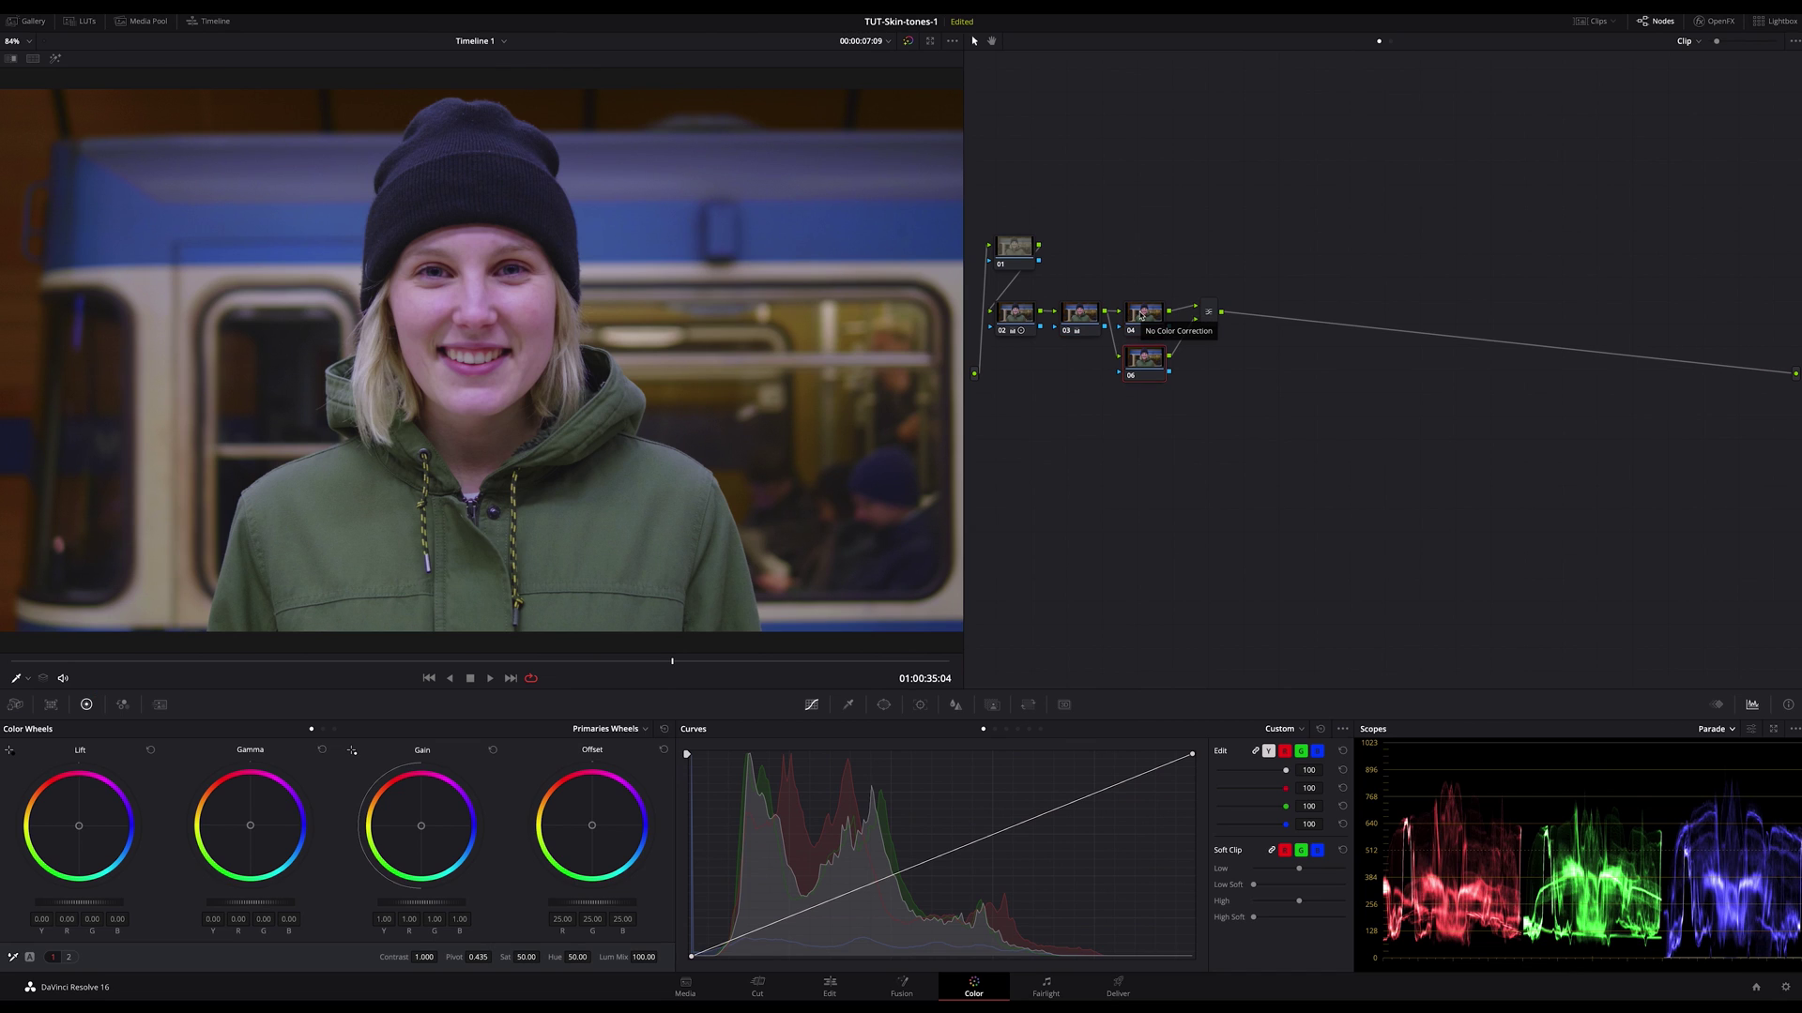
pyautogui.click(1141, 315)
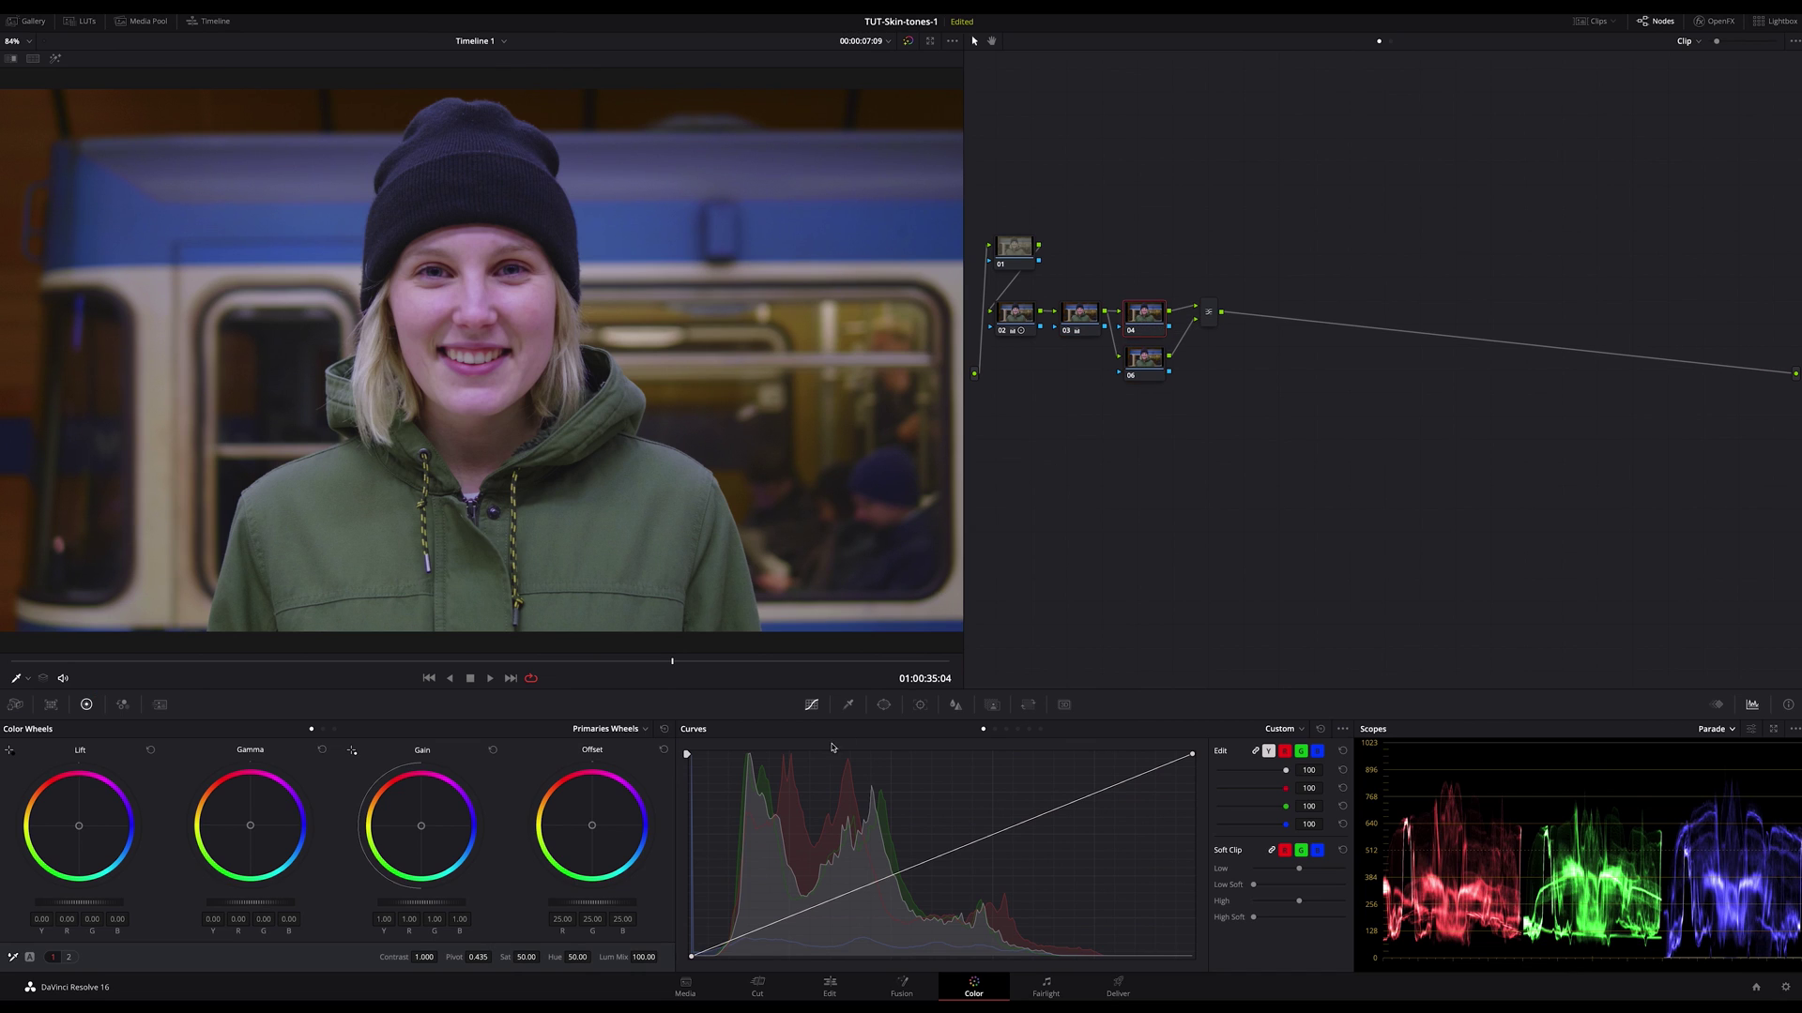
pyautogui.doubleClick(532, 958)
# Add a small circular window with softness 0 over the woman's nose and cheeks on the lower parallel node
pyautogui.click(1142, 362)
pyautogui.click(883, 706)
pyautogui.click(710, 821)
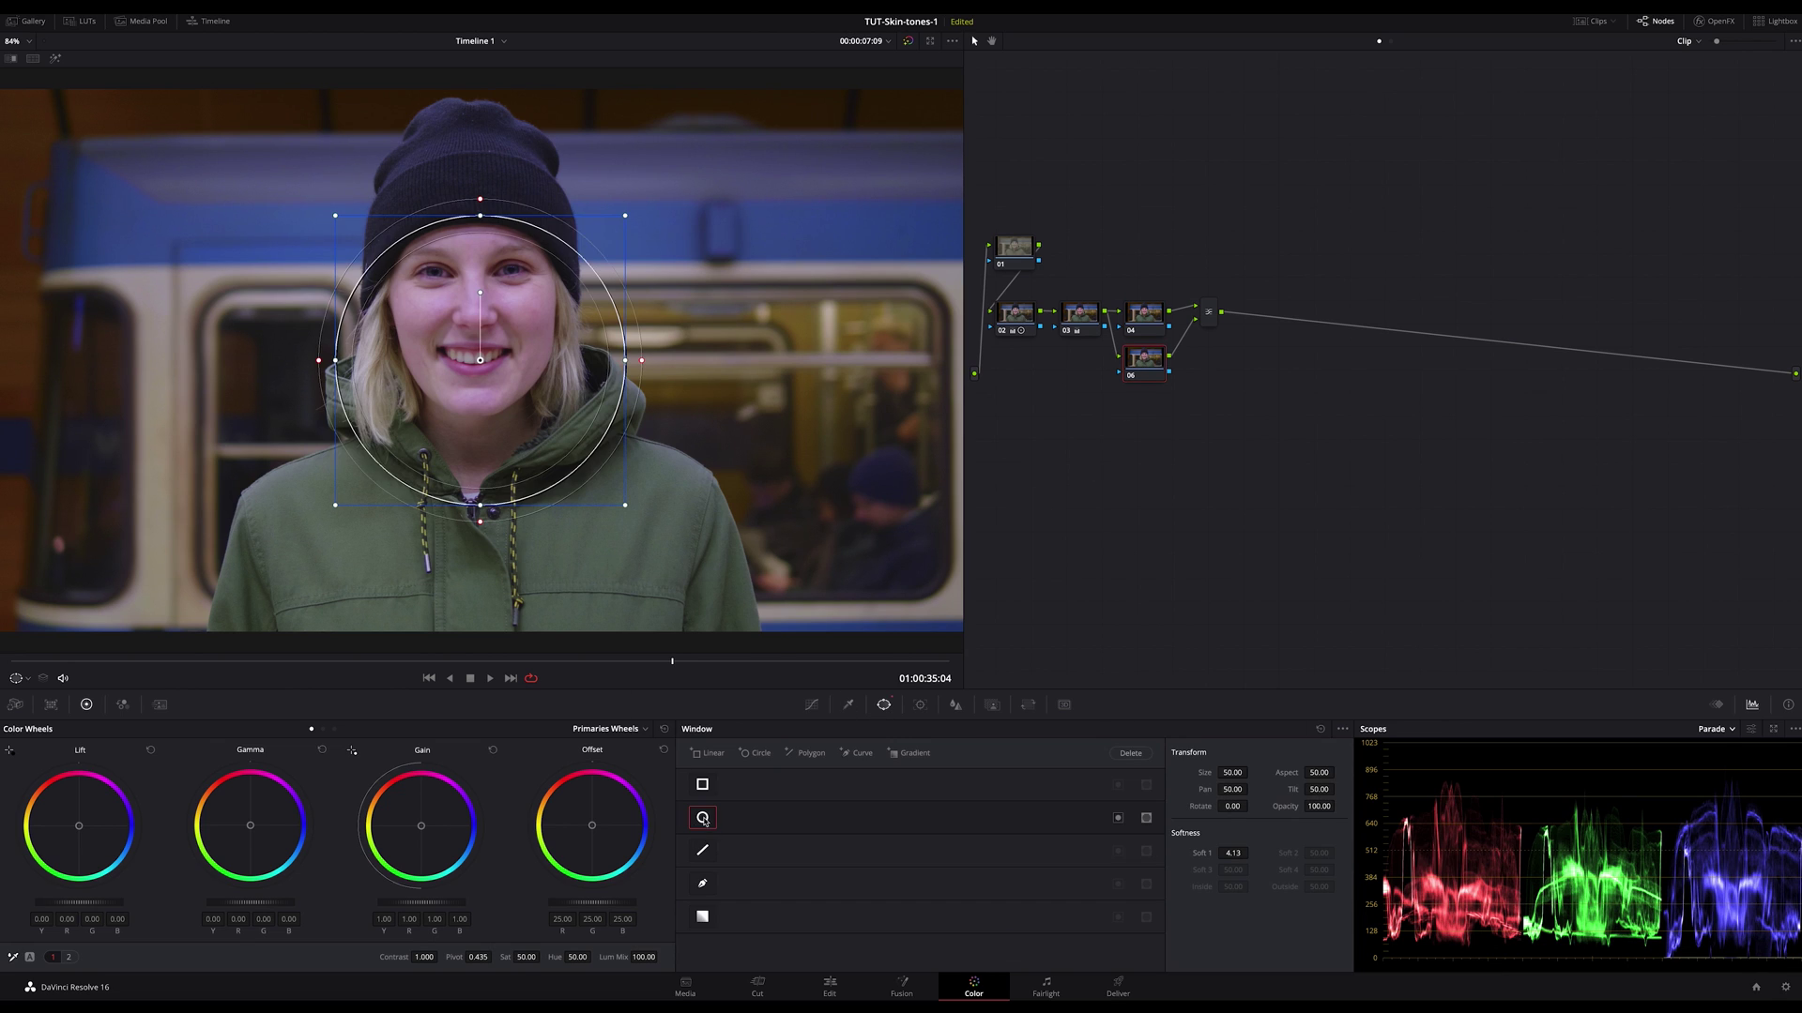
pyautogui.moveTo(625, 505); pyautogui.dragTo(491, 314)
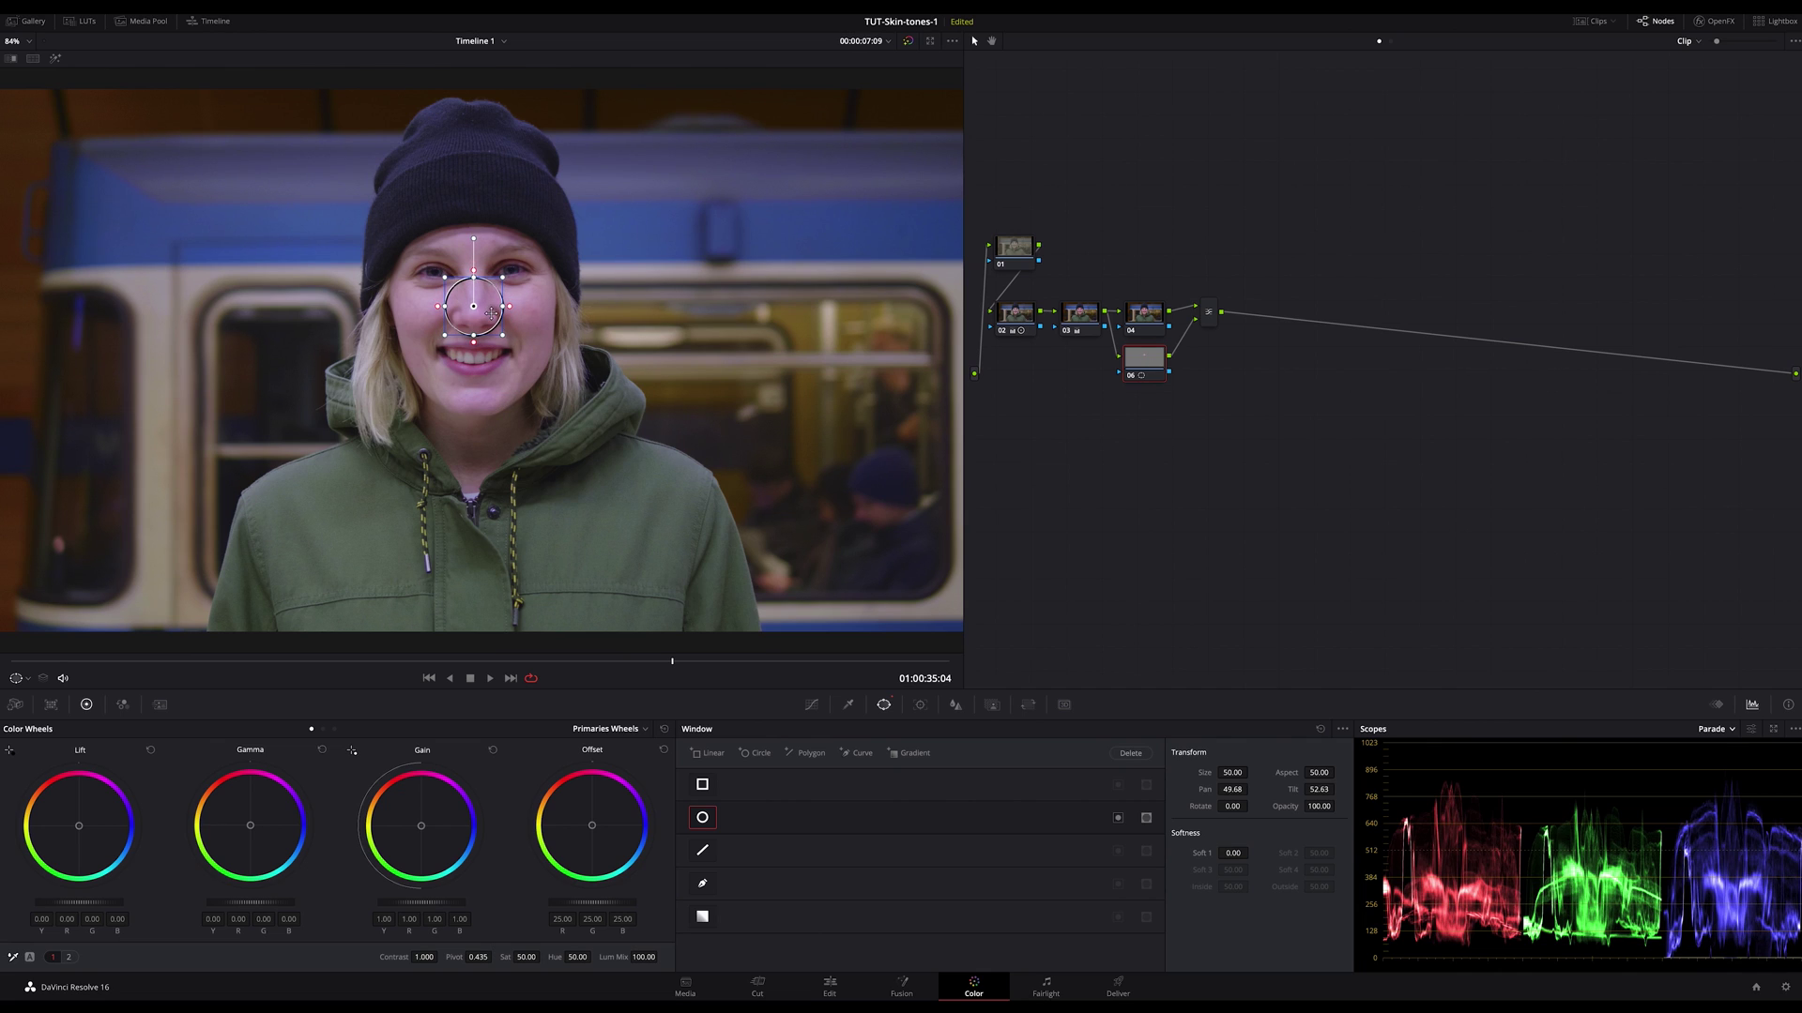
# Switch the scope to the vectorscope and enable its 2x zoom
pyautogui.click(1714, 729)
pyautogui.click(1731, 777)
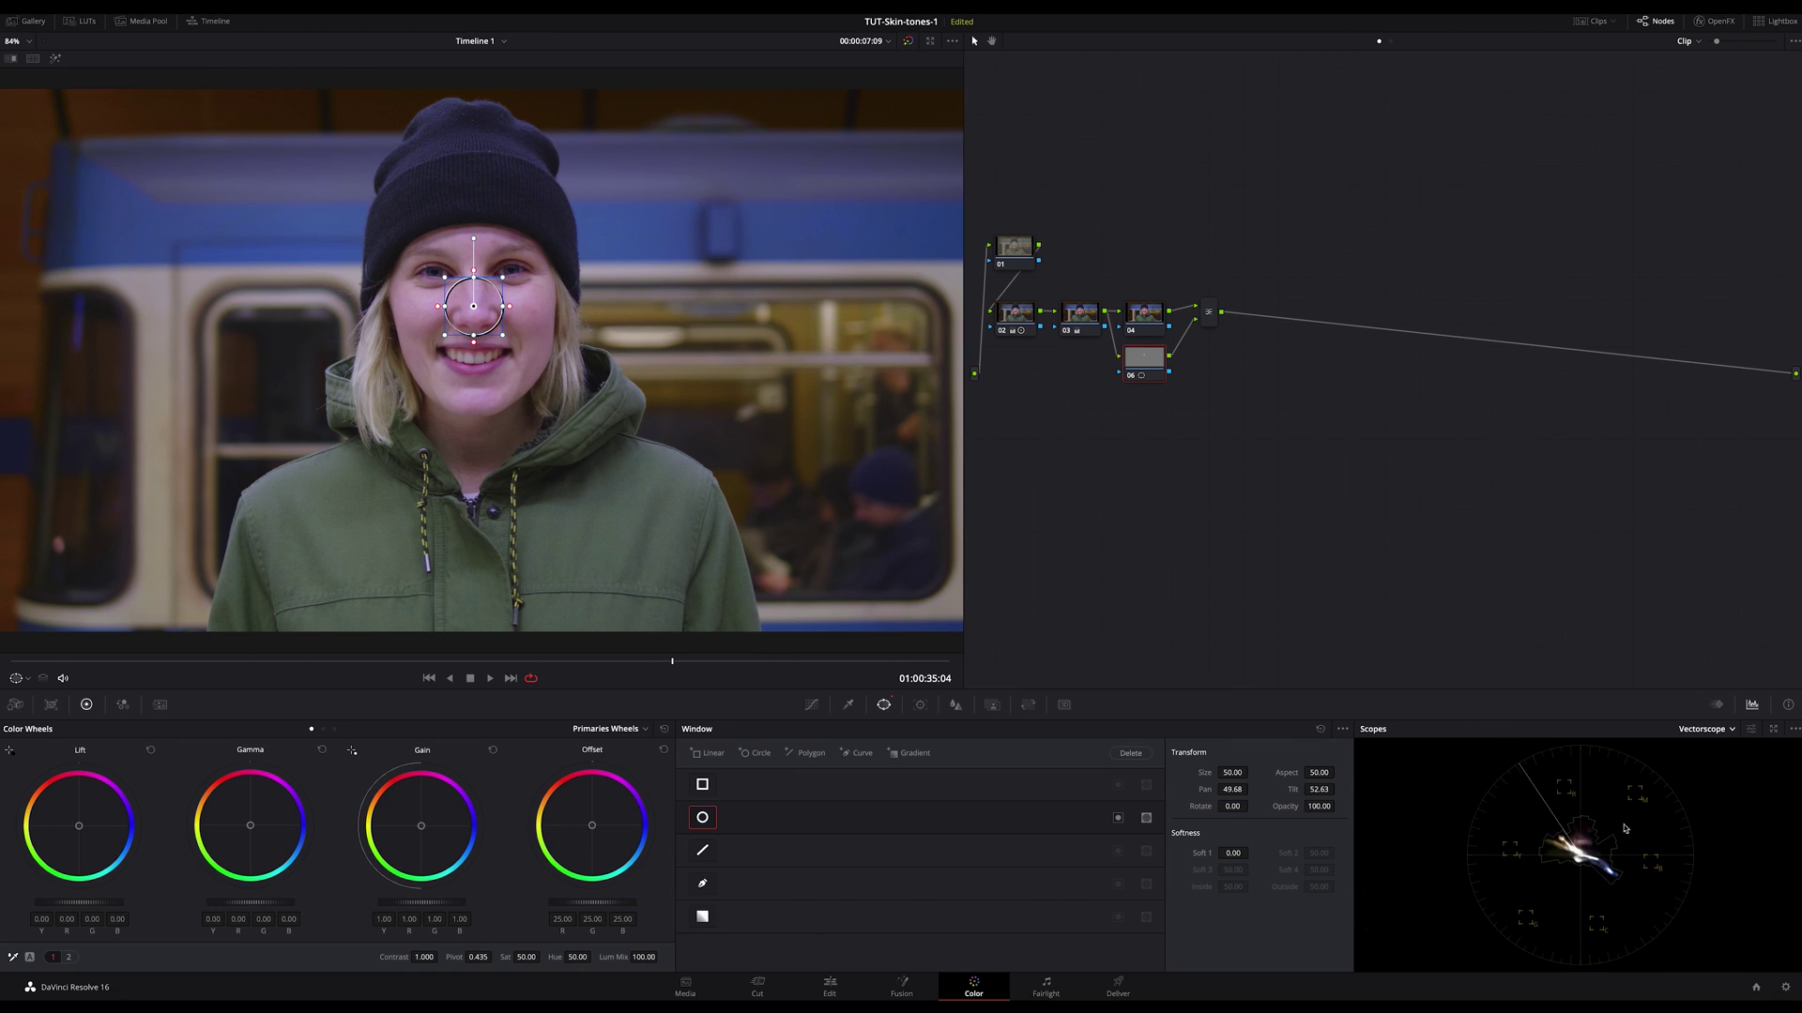
pyautogui.click(1751, 729)
pyautogui.click(1676, 899)
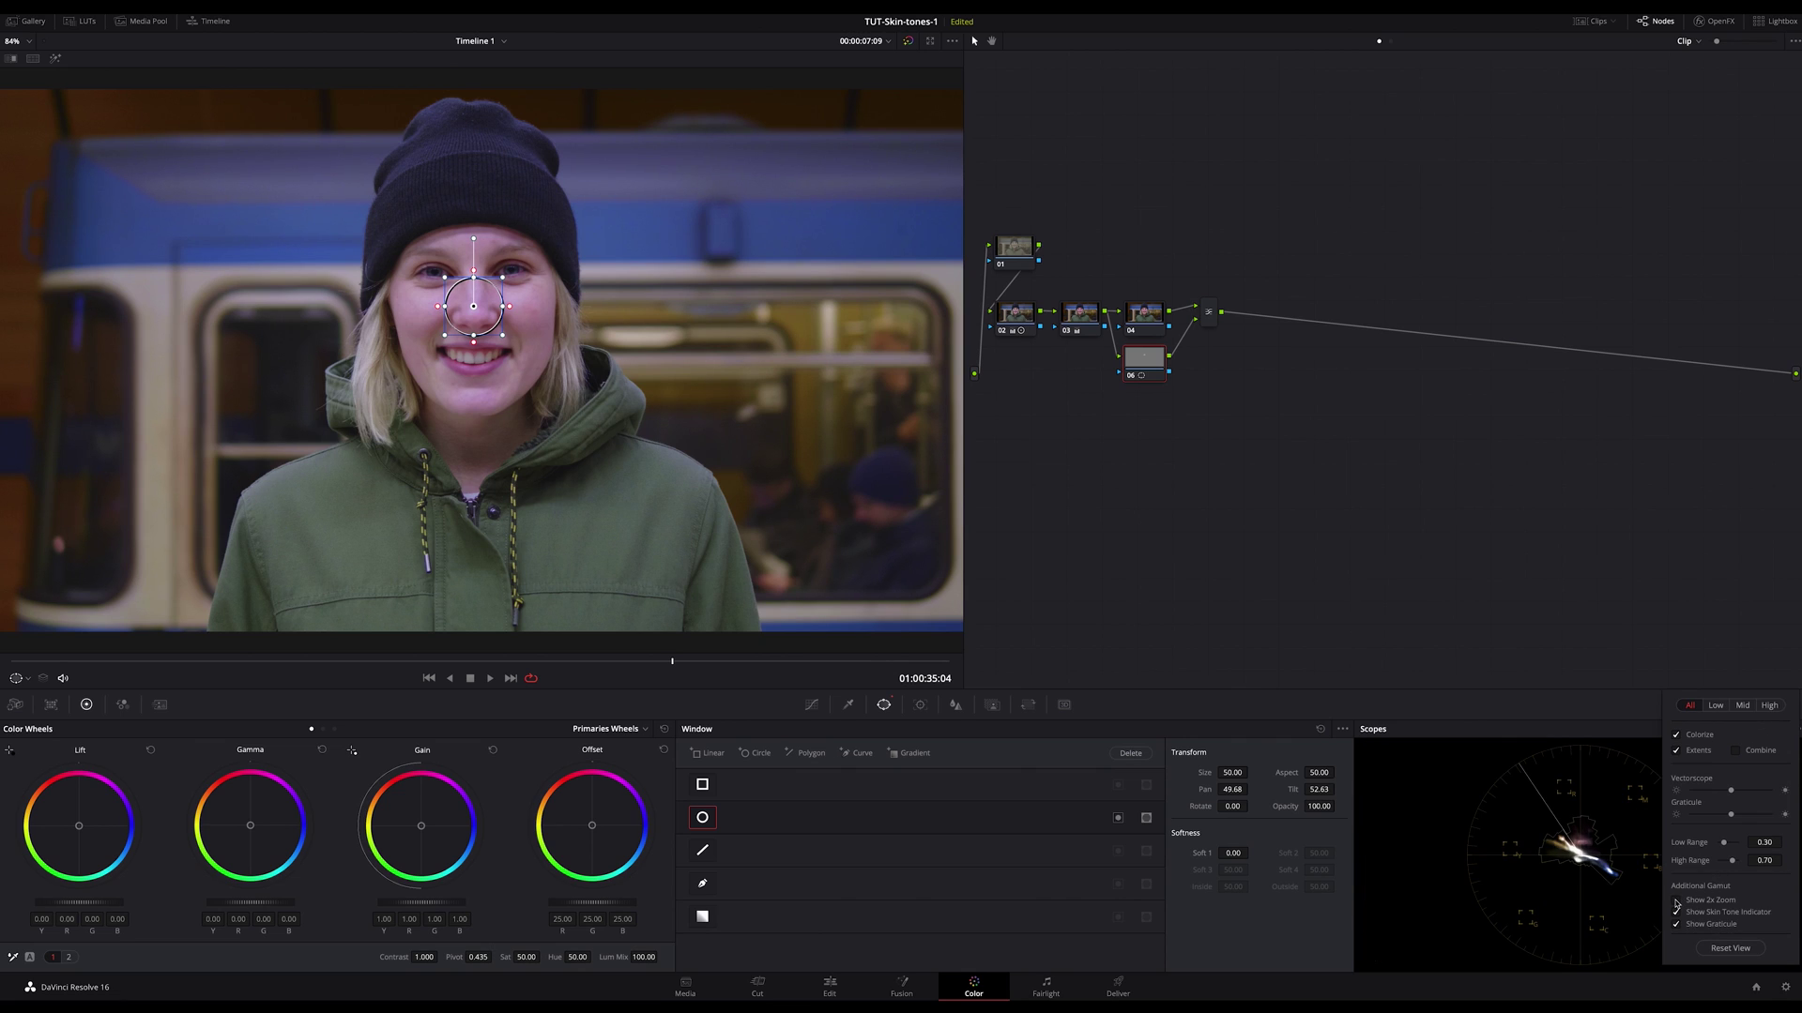
# Highlight the windowed skin and shift the offset to red 22.41, green 25.32 and blue 21.69 toward the skin tone line
pyautogui.hotkey('shift', 'h')
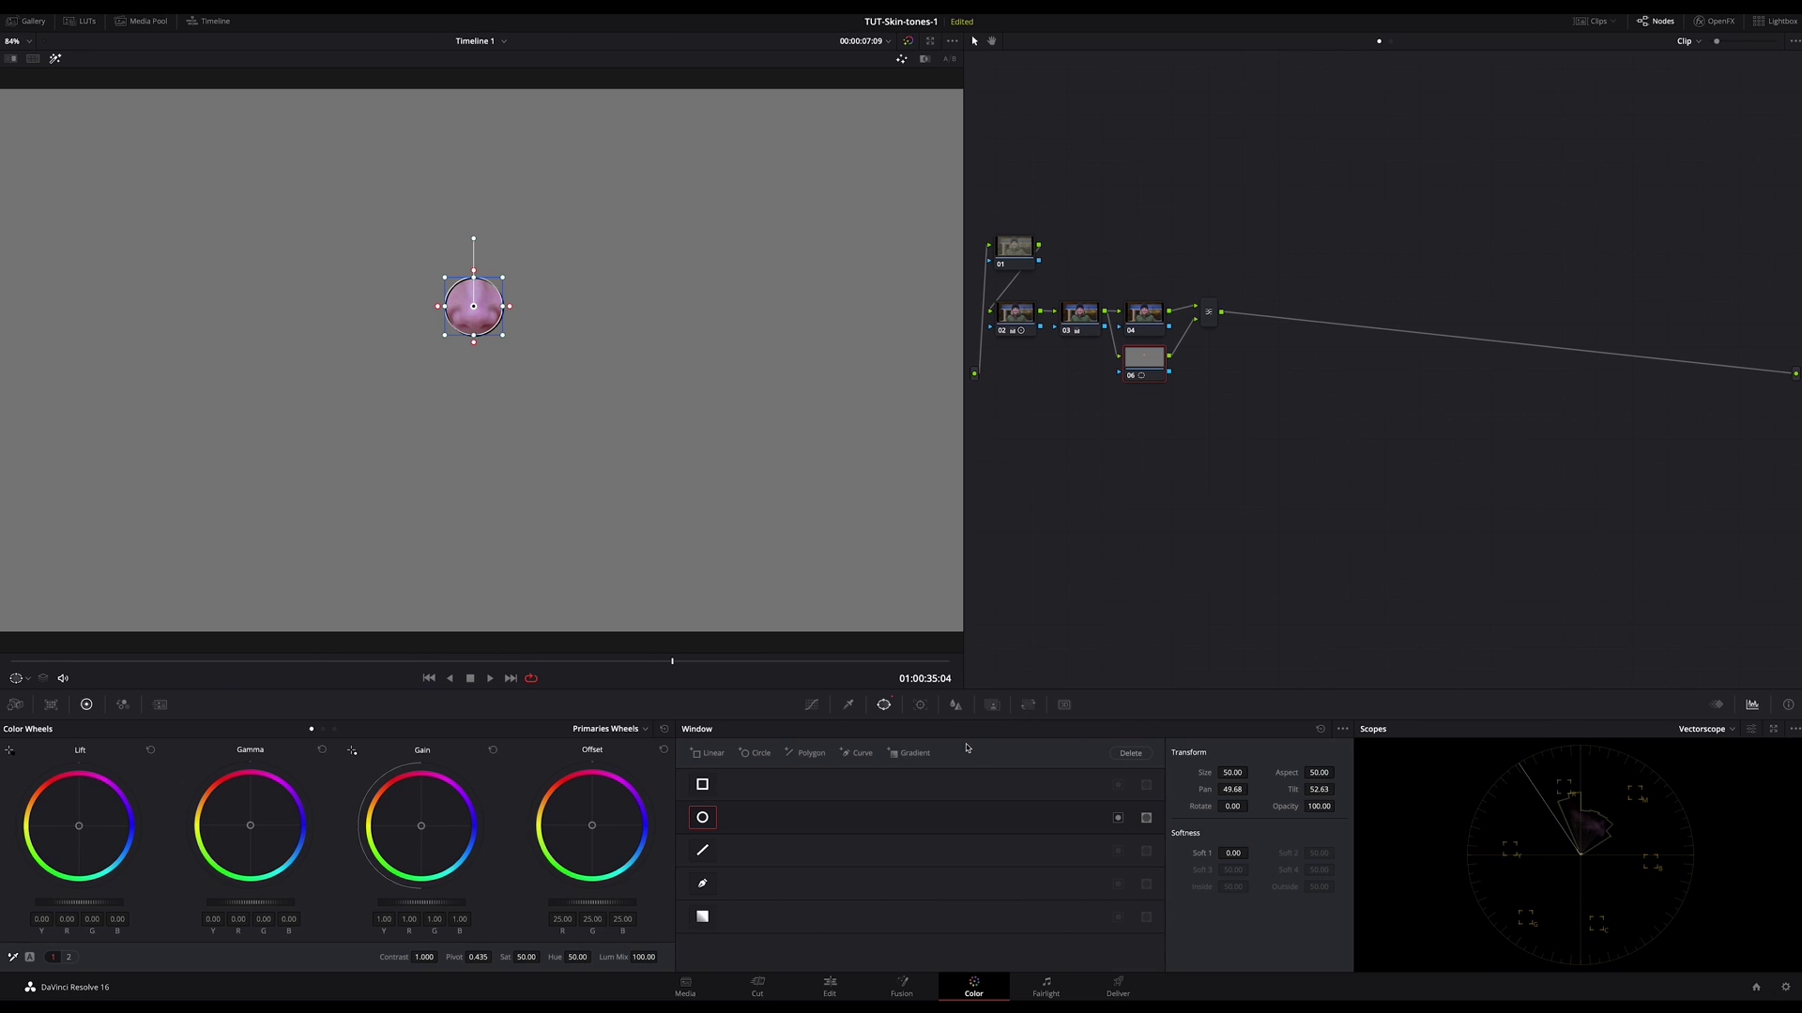
pyautogui.moveTo(593, 827); pyautogui.dragTo(589, 828)
pyautogui.hotkey('shift', 'h')
# Sample the face's skin tone with the HSL qualifier and turn off the circular window on the skin node
pyautogui.click(849, 705)
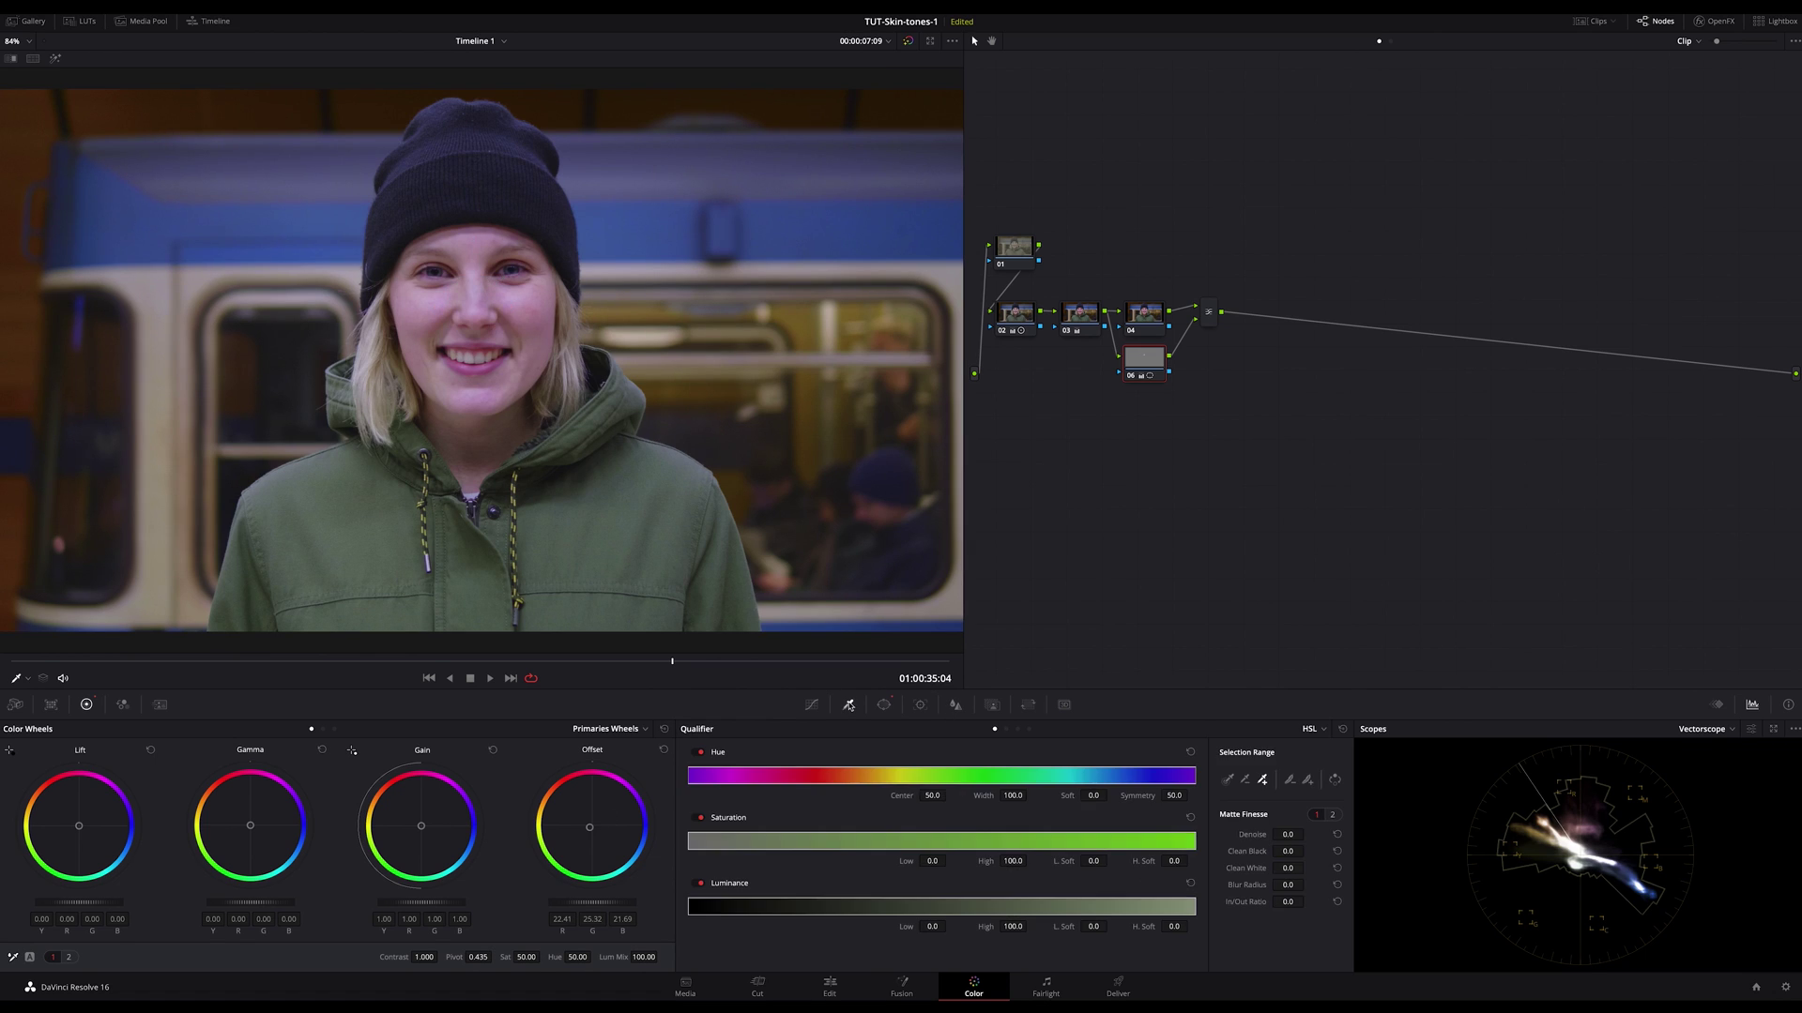
pyautogui.click(1228, 780)
pyautogui.moveTo(527, 296); pyautogui.dragTo(487, 353)
pyautogui.click(883, 704)
pyautogui.click(702, 817)
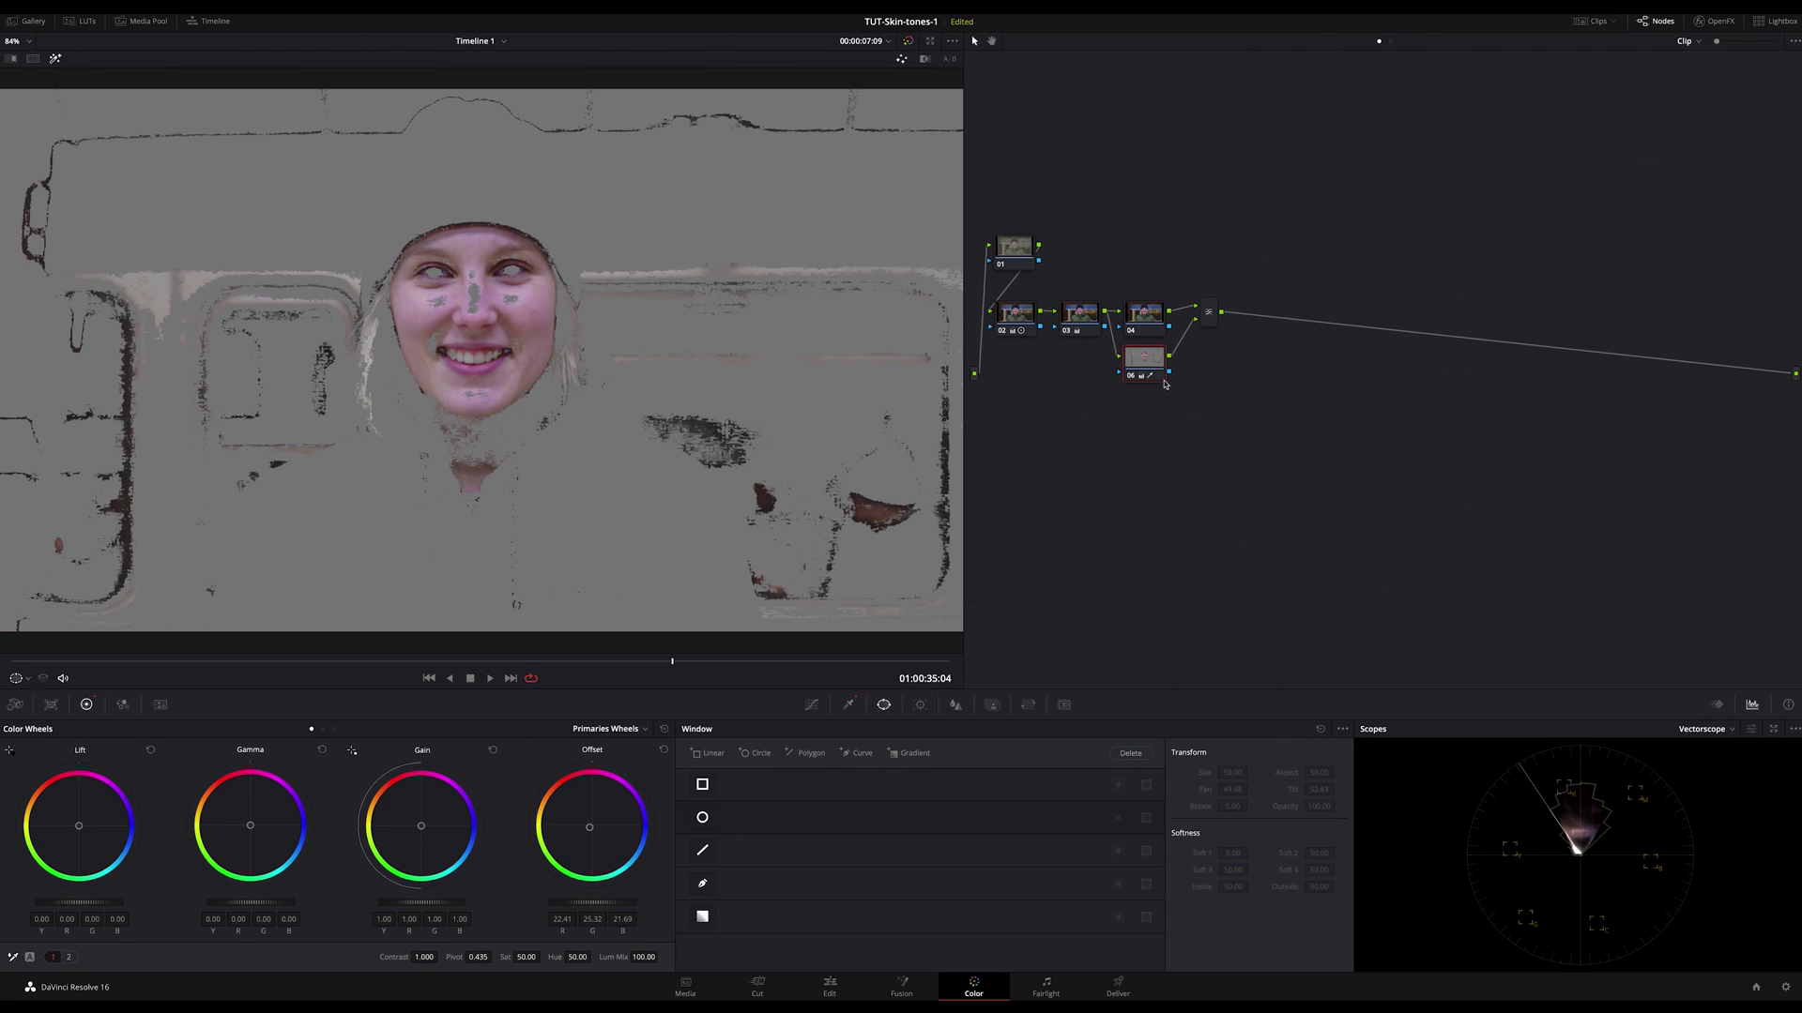
# Resample the skin tone across the cheek, forehead and jaw to widen the qualifier's selection
pyautogui.click(849, 705)
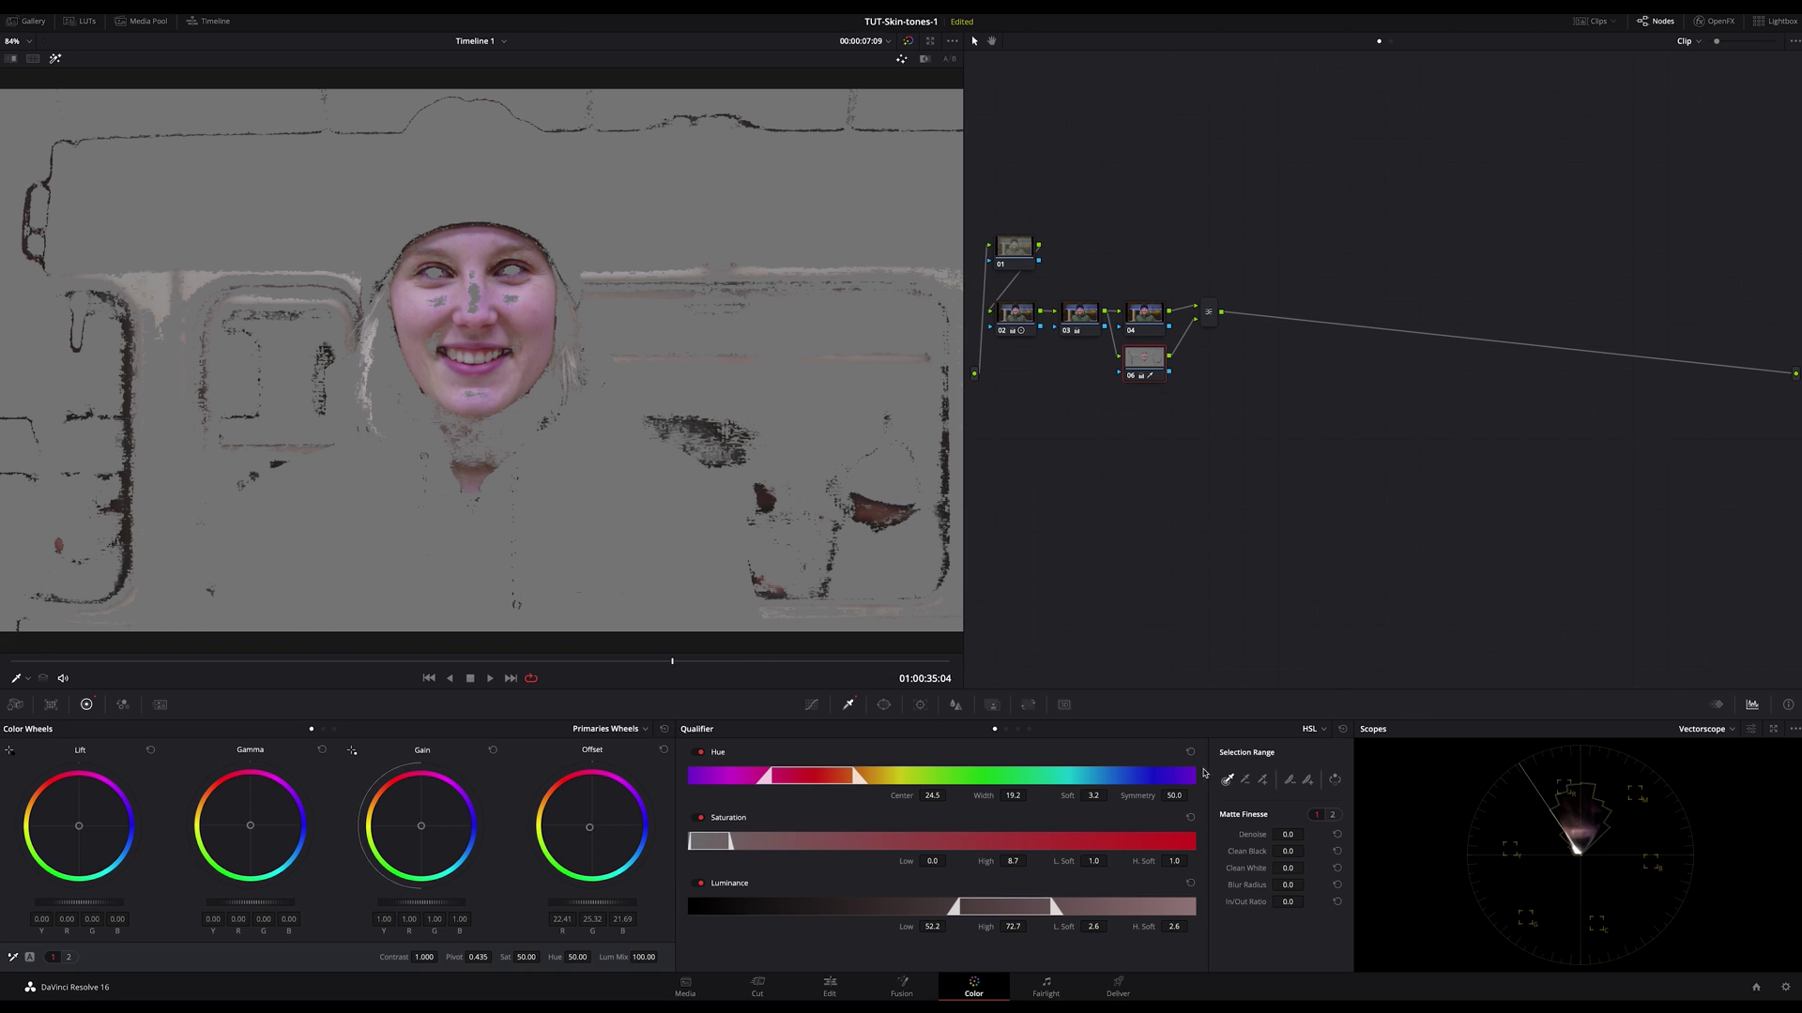
pyautogui.moveTo(512, 300)
pyautogui.mouseDown()
pyautogui.moveTo(521, 337)
pyautogui.moveTo(479, 277)
pyautogui.mouseUp()
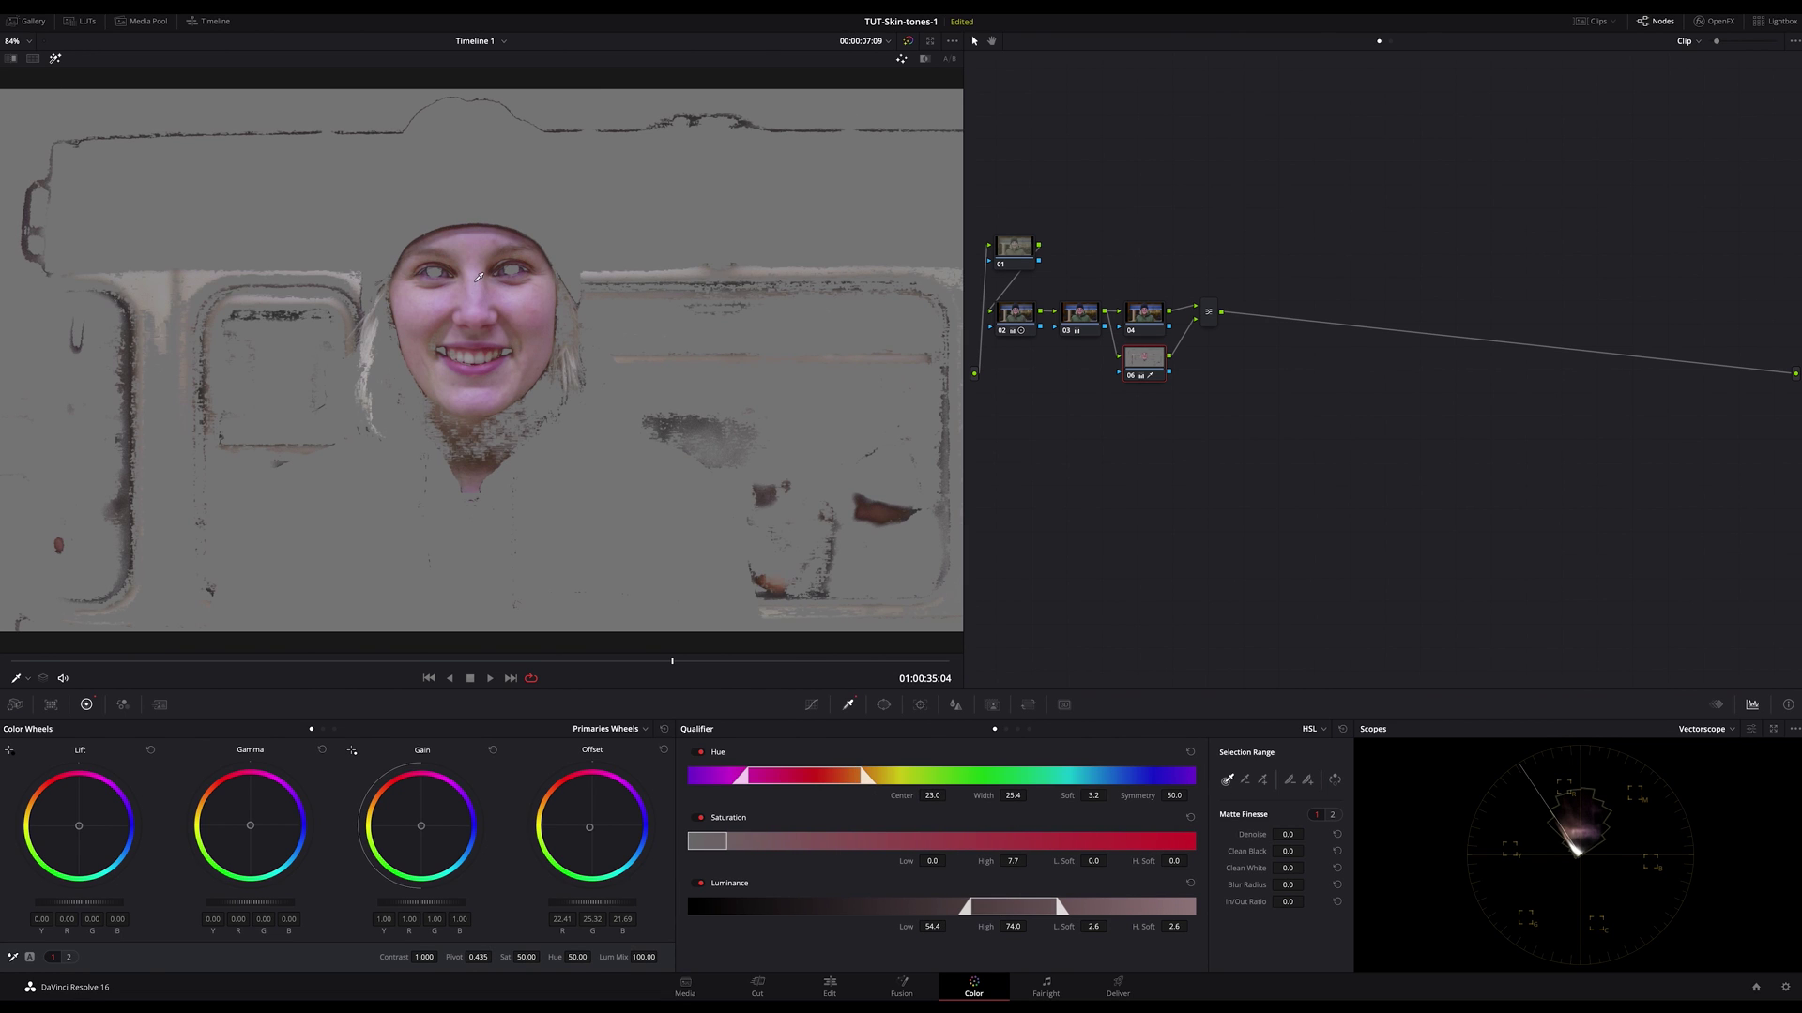
pyautogui.moveTo(502, 414); pyautogui.dragTo(502, 414)
pyautogui.click(512, 419)
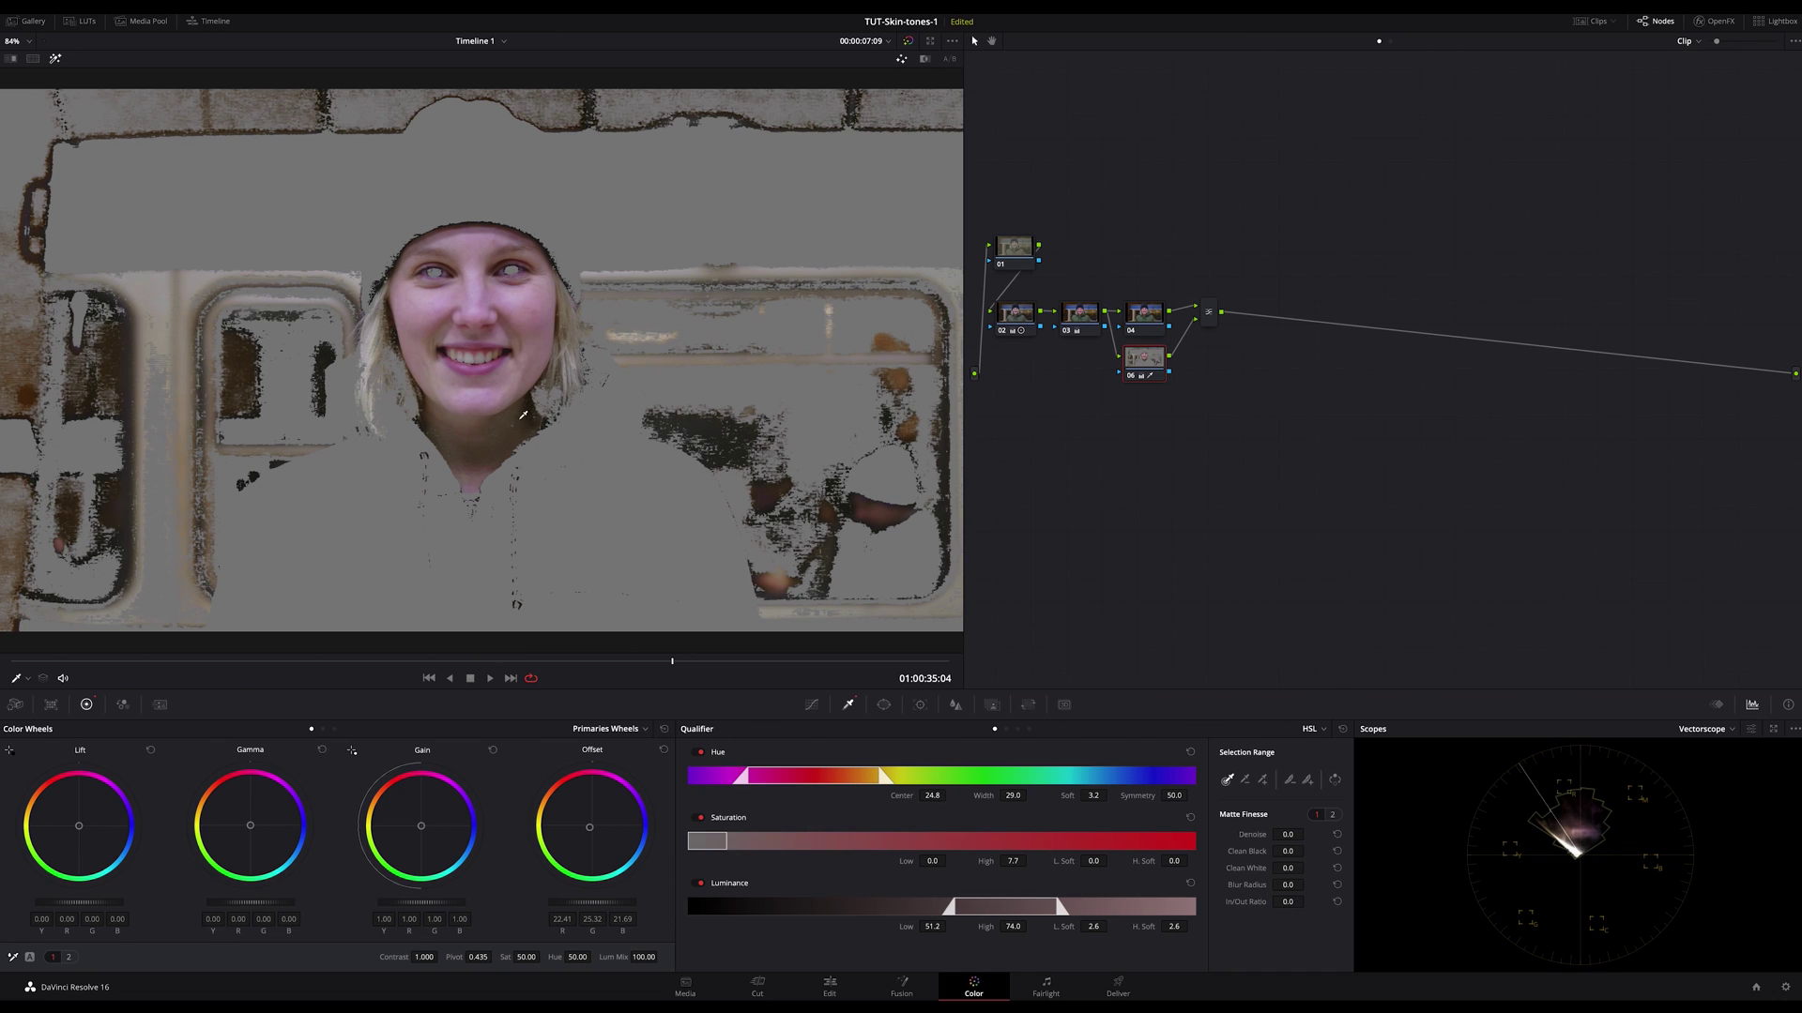
# Set the qualifier's saturation range to low 1.7 and high 9.3, with low softness 1.5 and high softness 1.6
pyautogui.moveTo(708, 841); pyautogui.dragTo(713, 841)
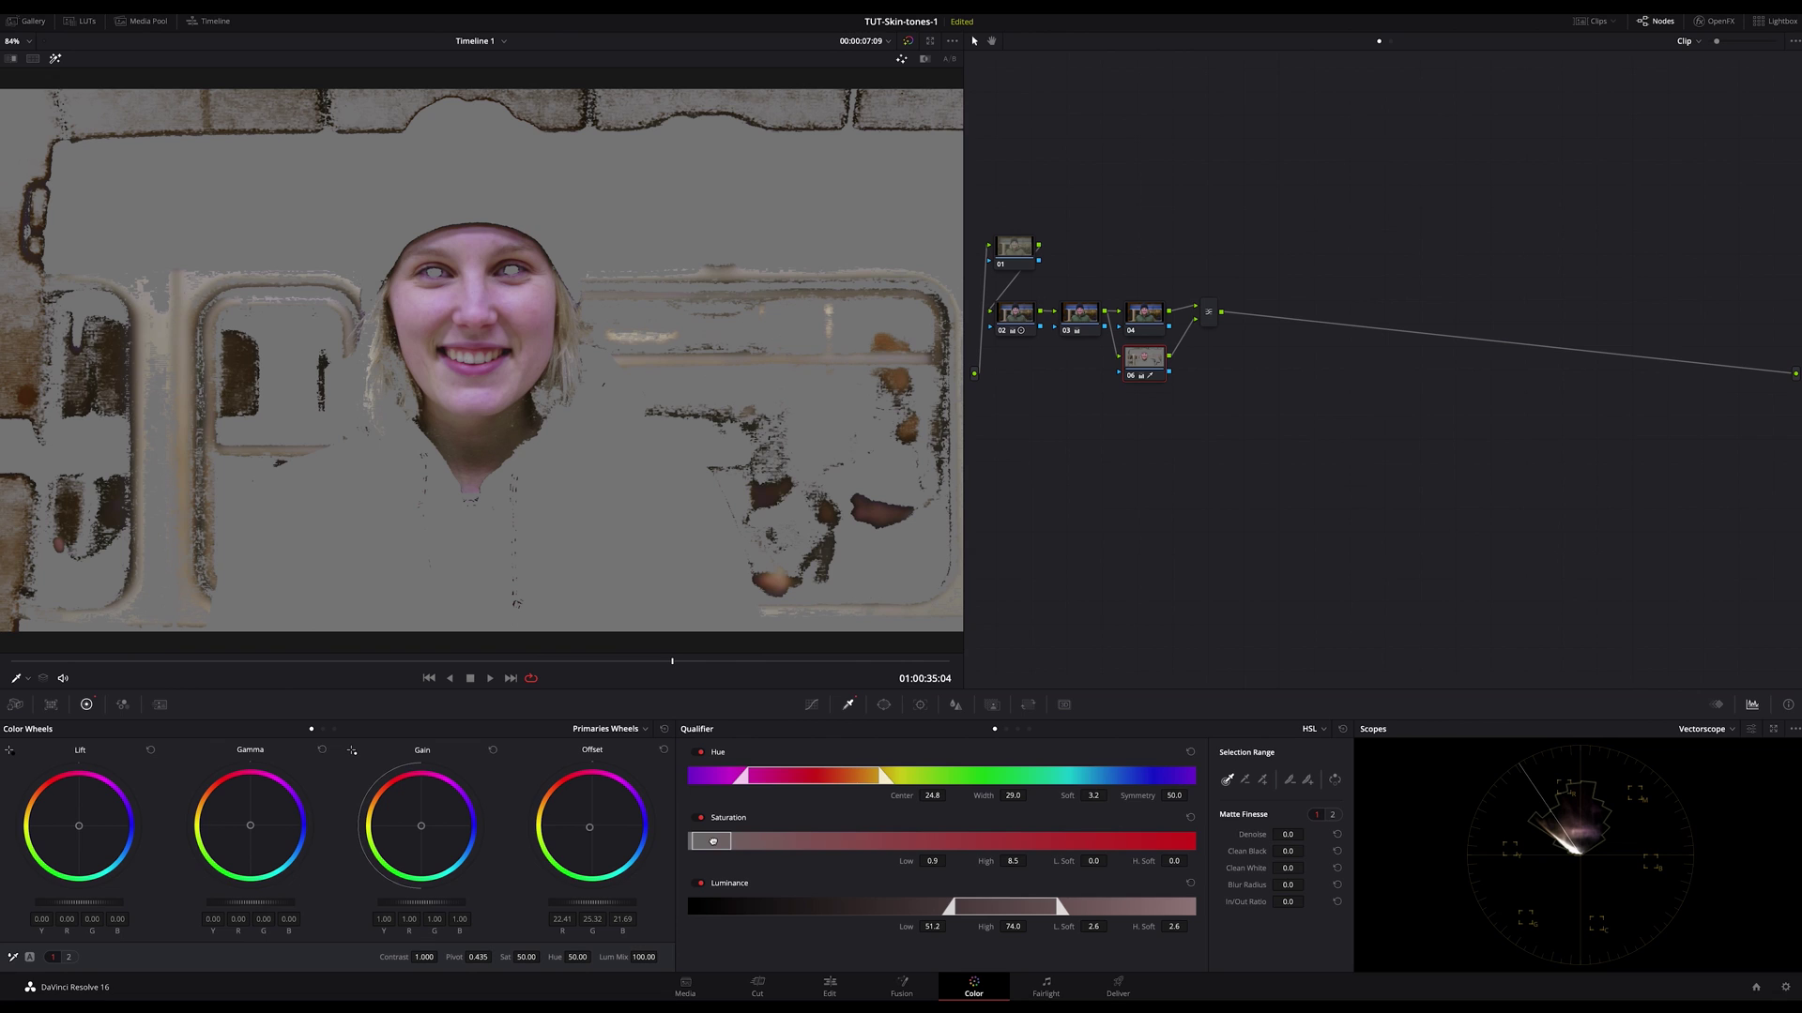
pyautogui.moveTo(1094, 862); pyautogui.dragTo(1111, 861)
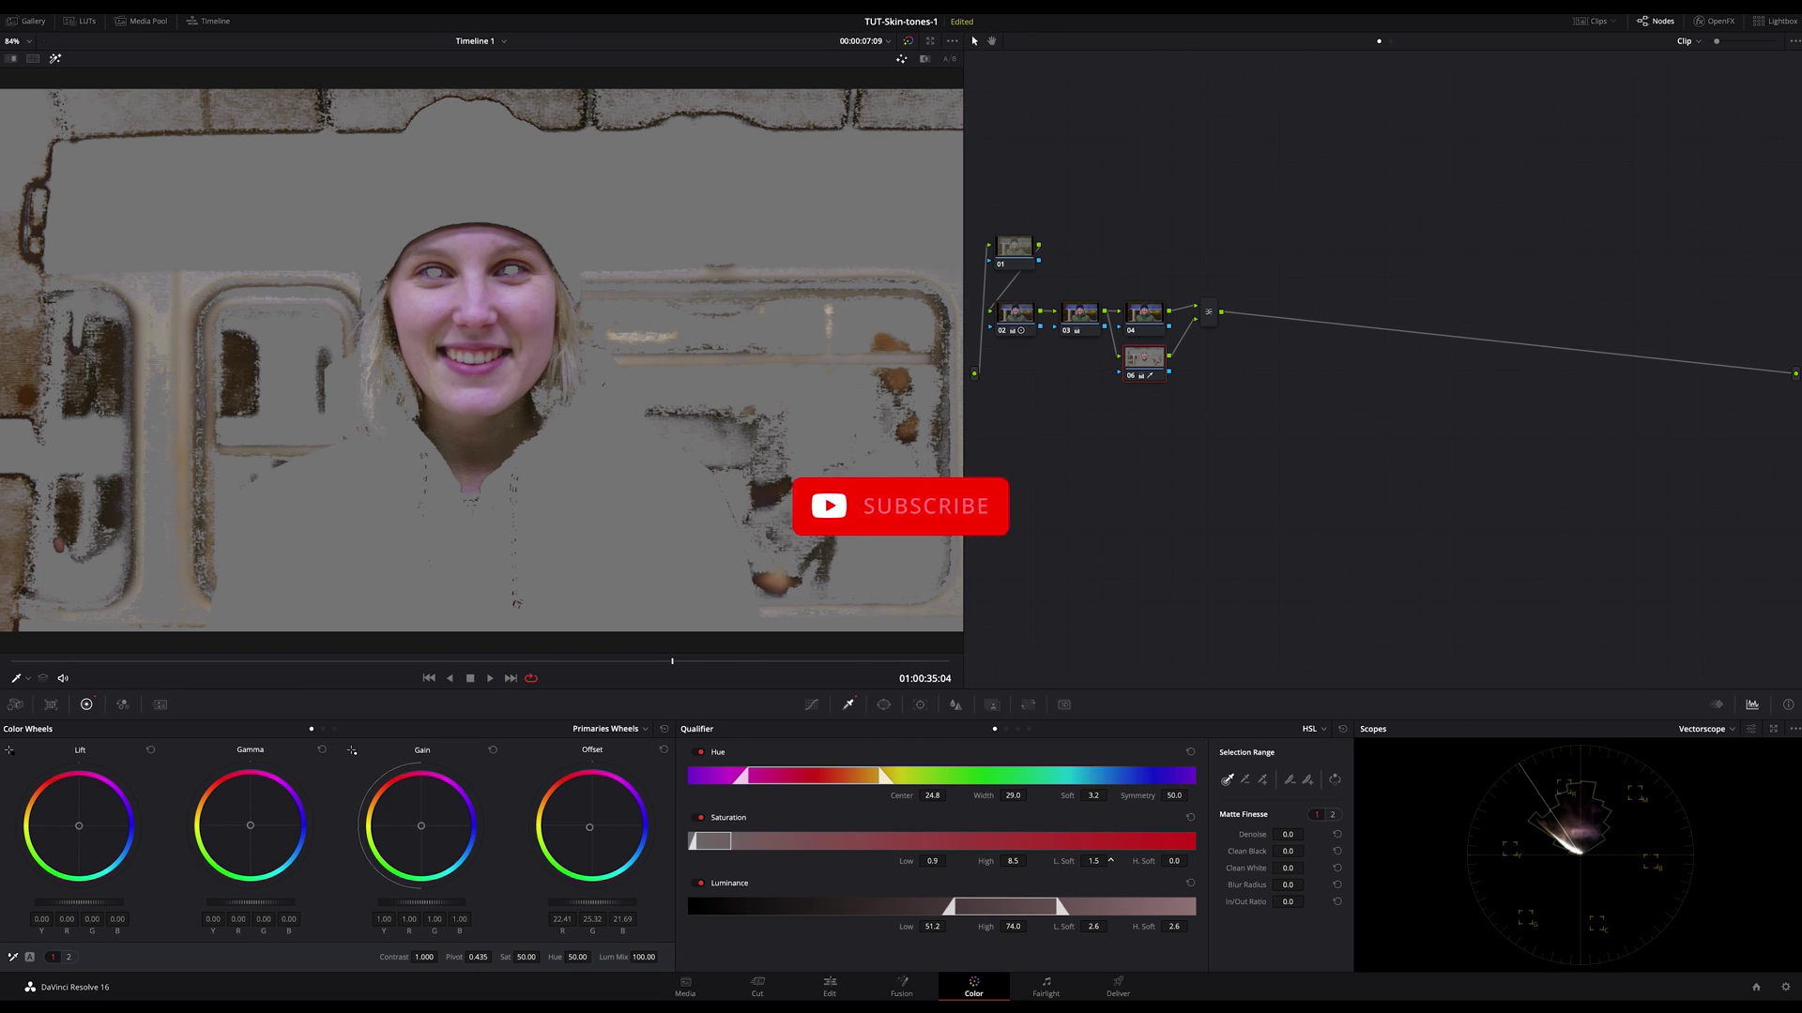
pyautogui.moveTo(705, 841); pyautogui.dragTo(735, 841)
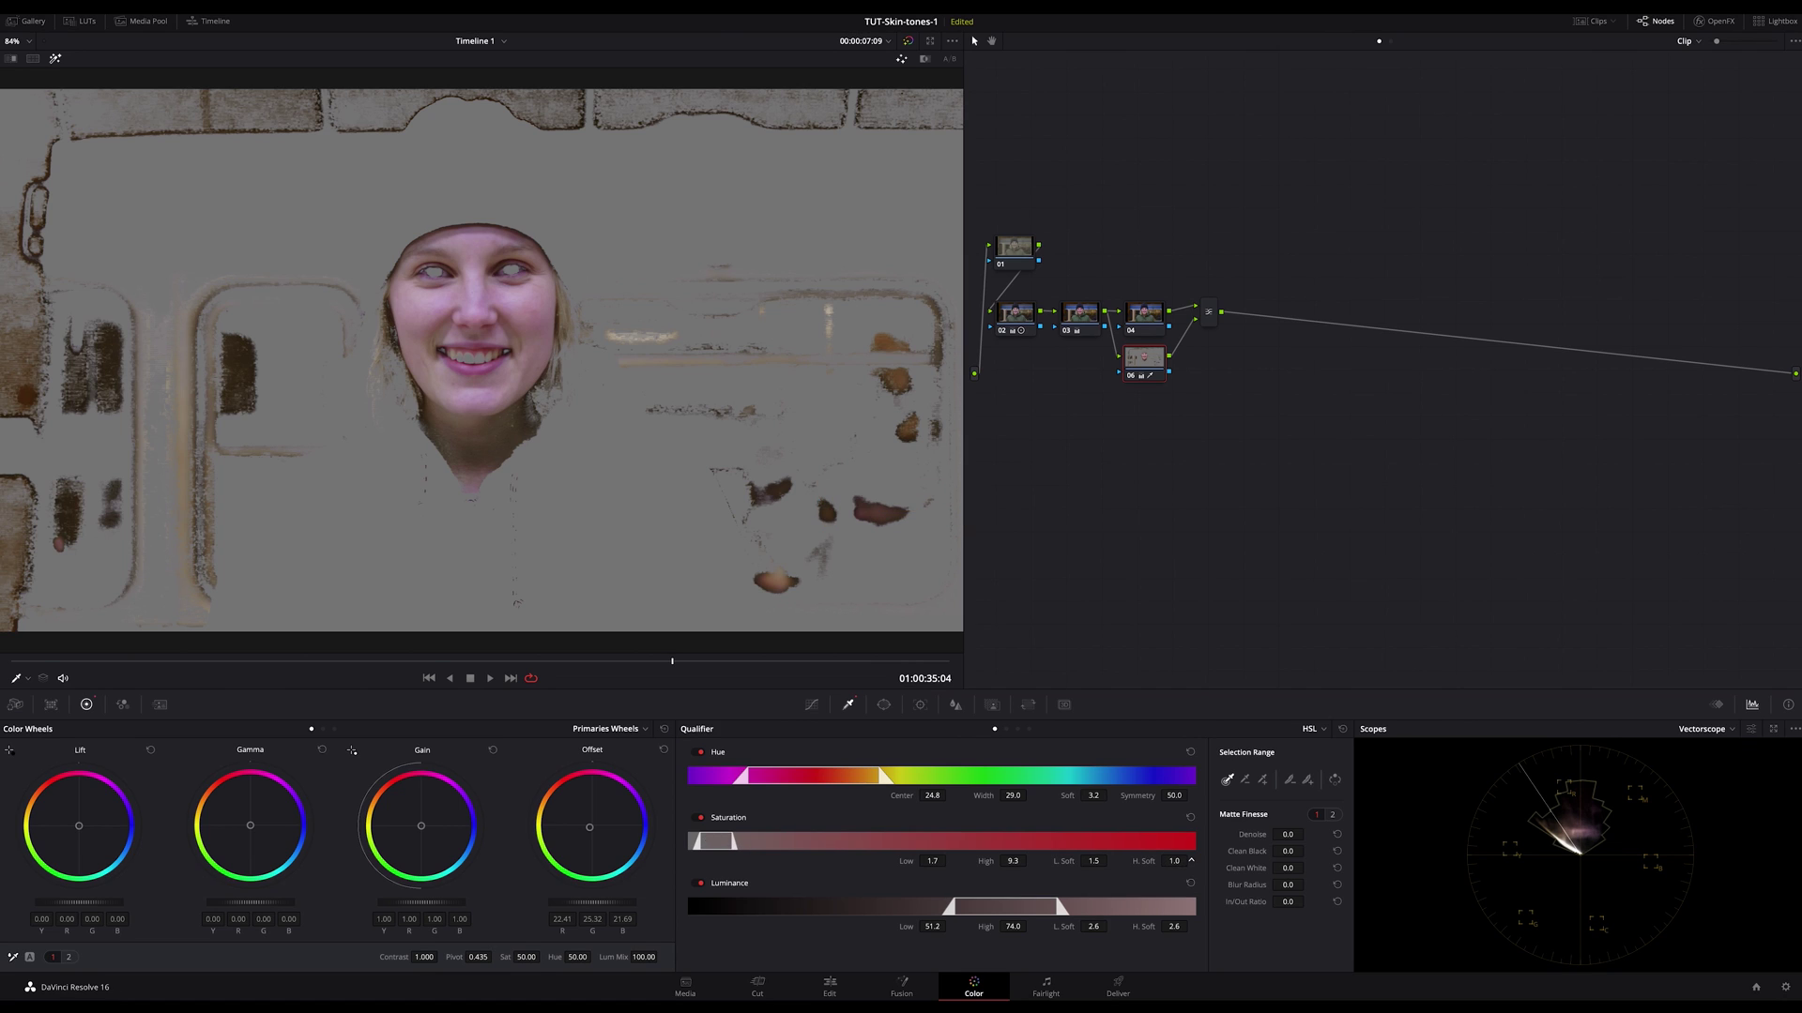
# Set the qualifier's luminance range to 54.3–77.1 and its hue to center 24.5 with width 26.2
pyautogui.moveTo(981, 908); pyautogui.dragTo(997, 908)
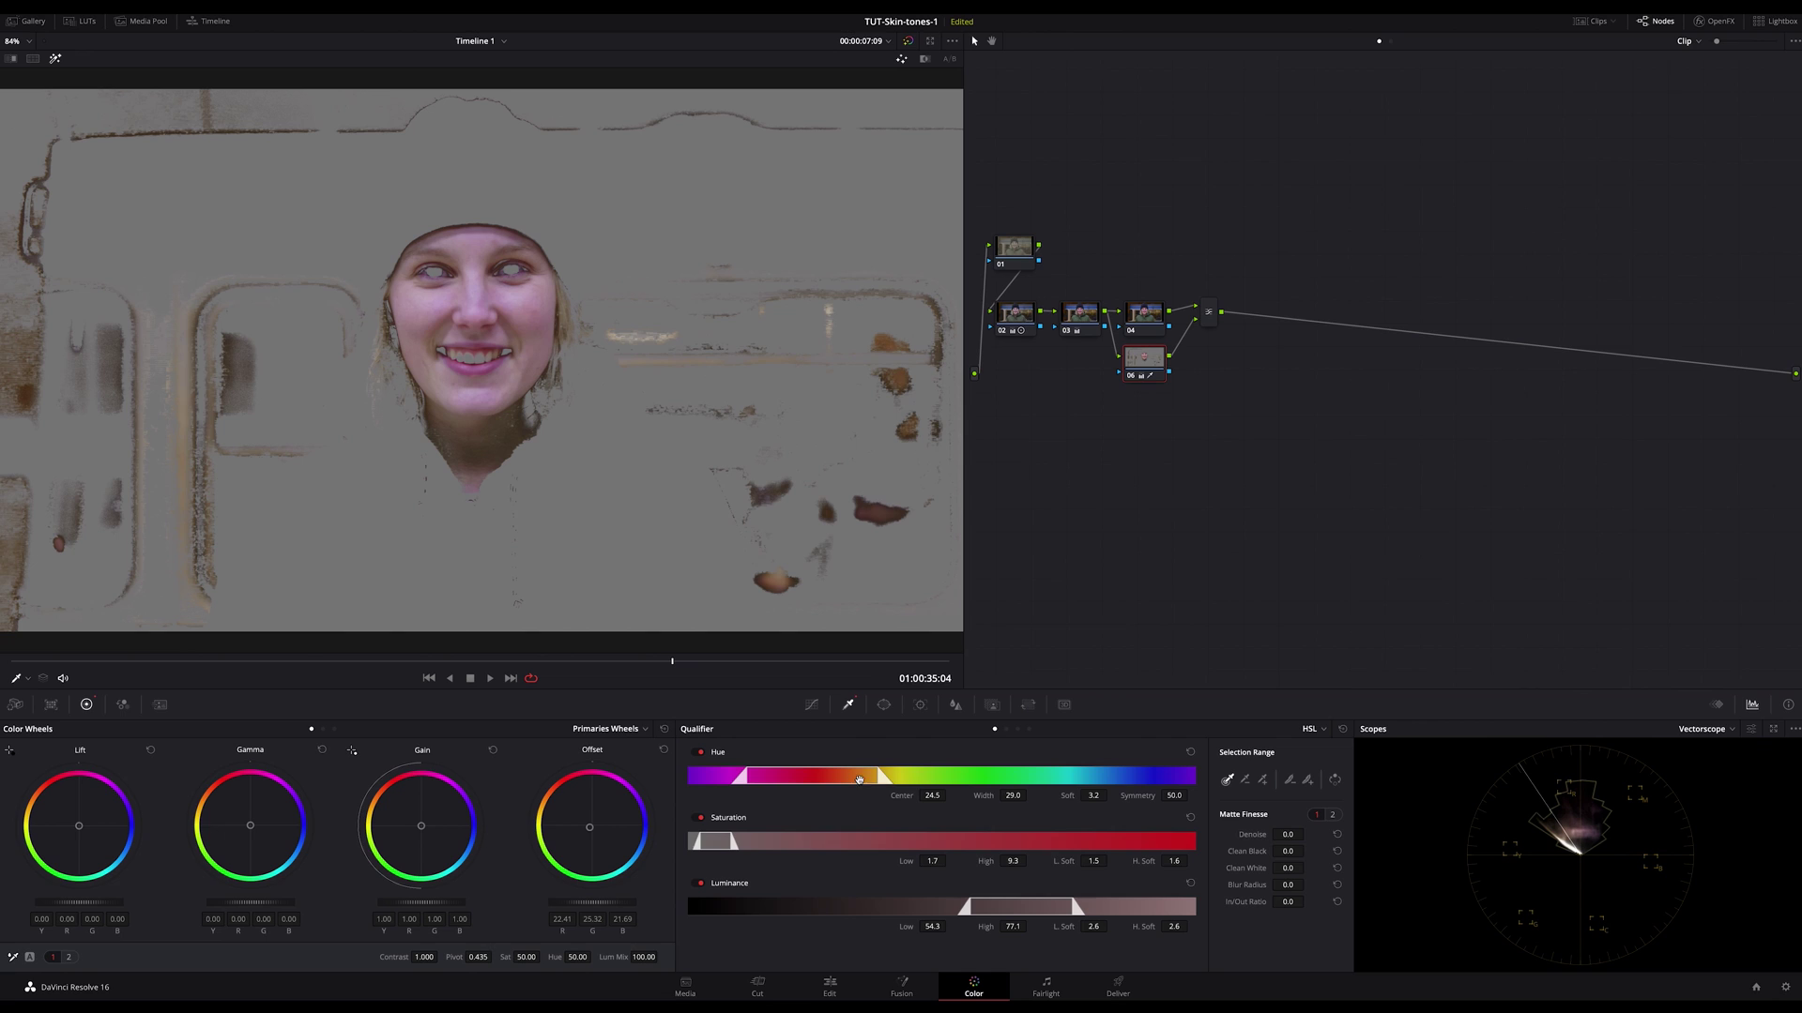
pyautogui.moveTo(881, 776); pyautogui.dragTo(874, 775)
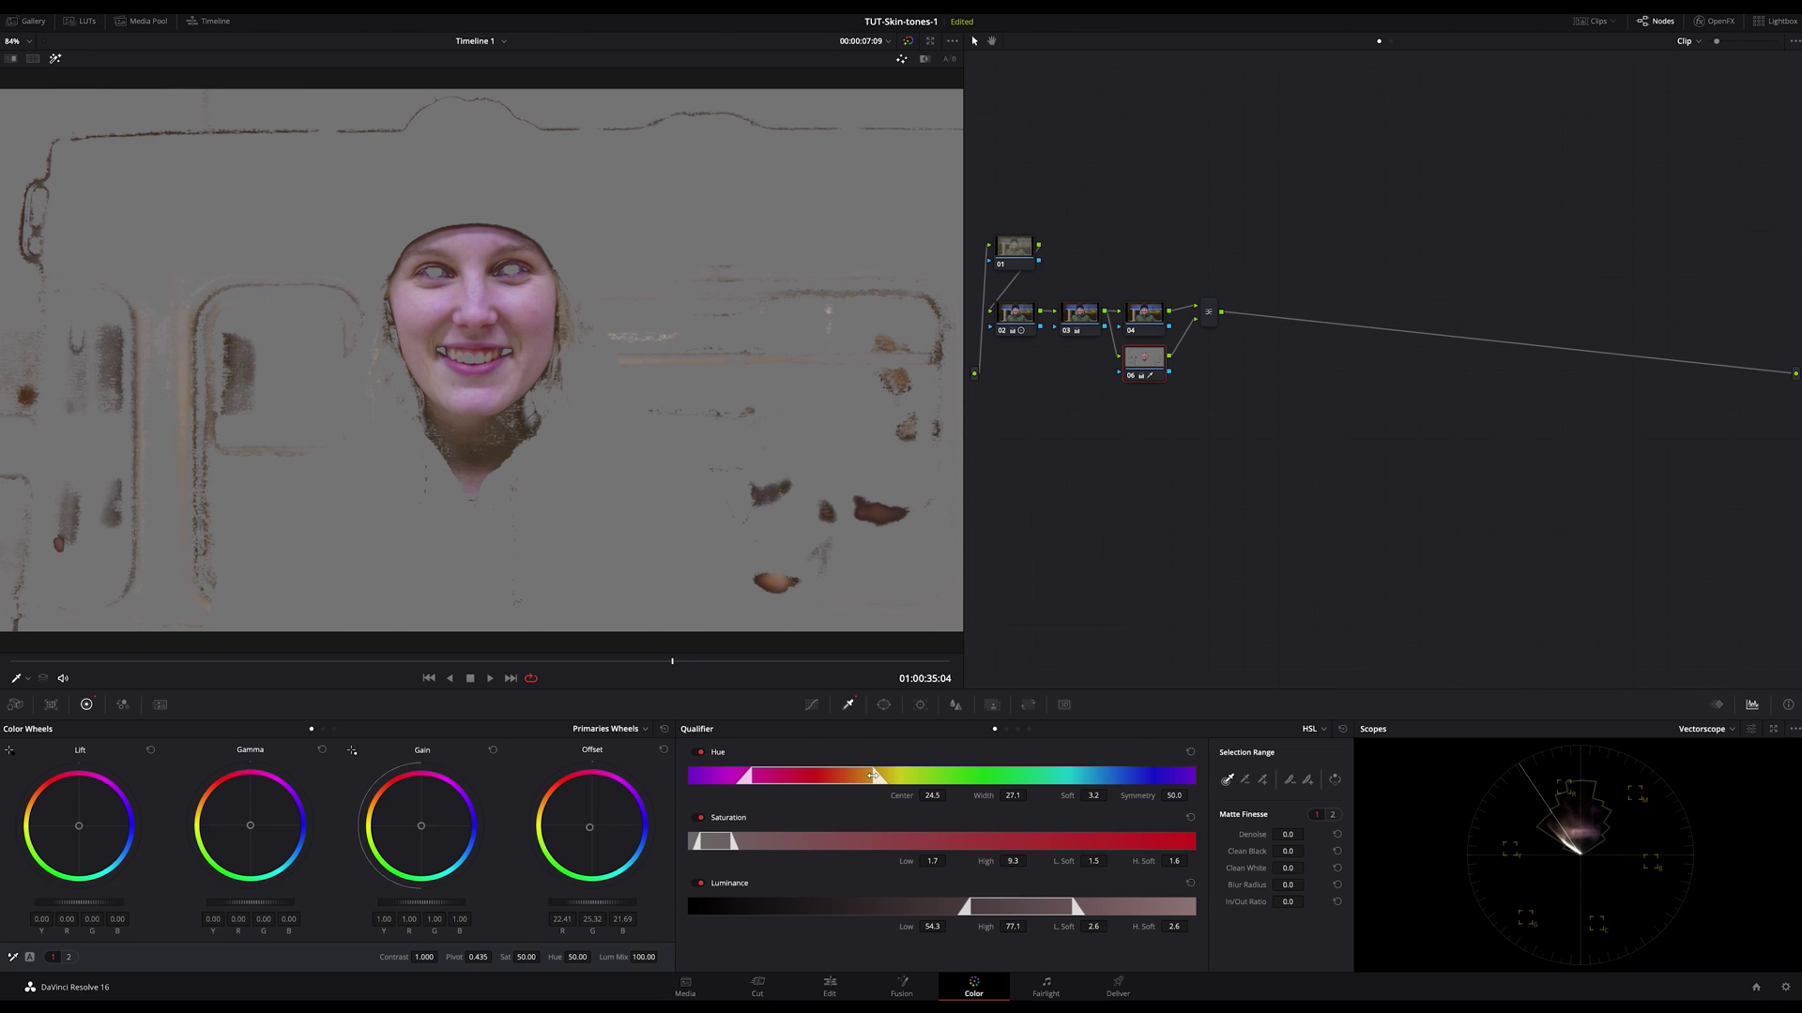
pyautogui.moveTo(758, 781); pyautogui.dragTo(755, 779)
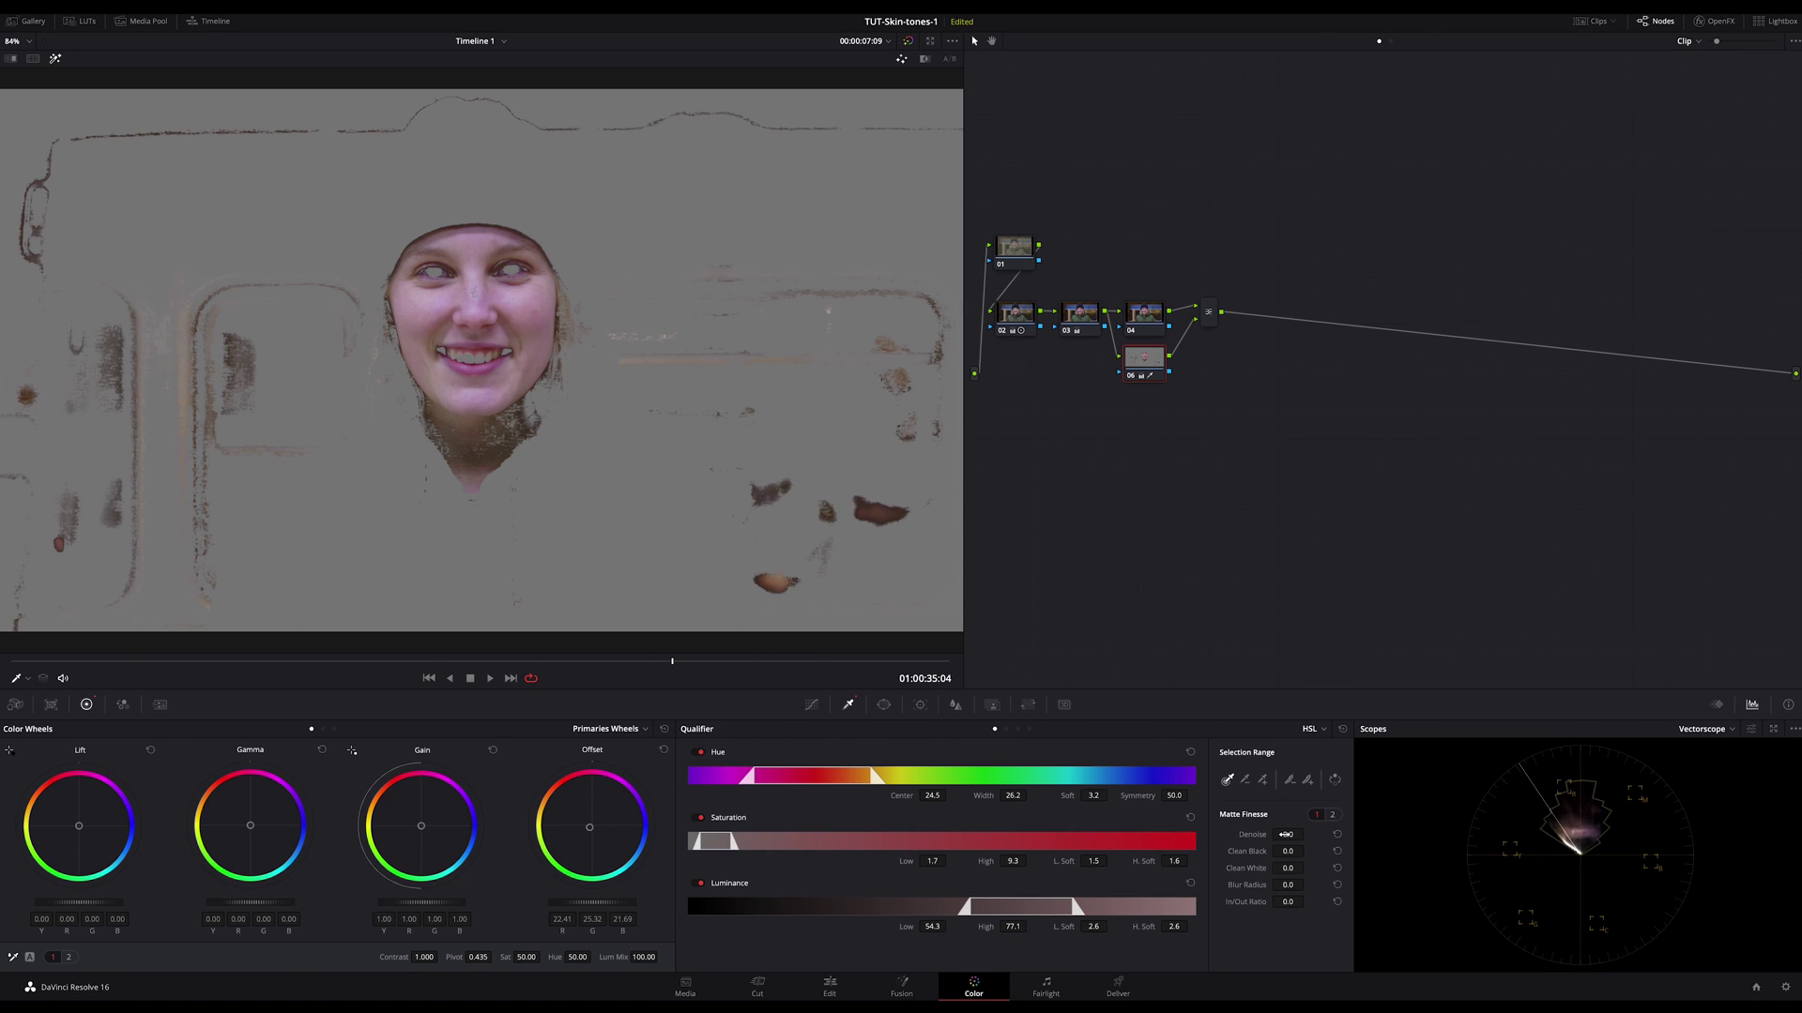
# Clean the skin matte with denoise 15.8, clean black 25.3, clean white 3.8 and in/out ratio 3.0
pyautogui.moveTo(1307, 834); pyautogui.dragTo(1308, 851)
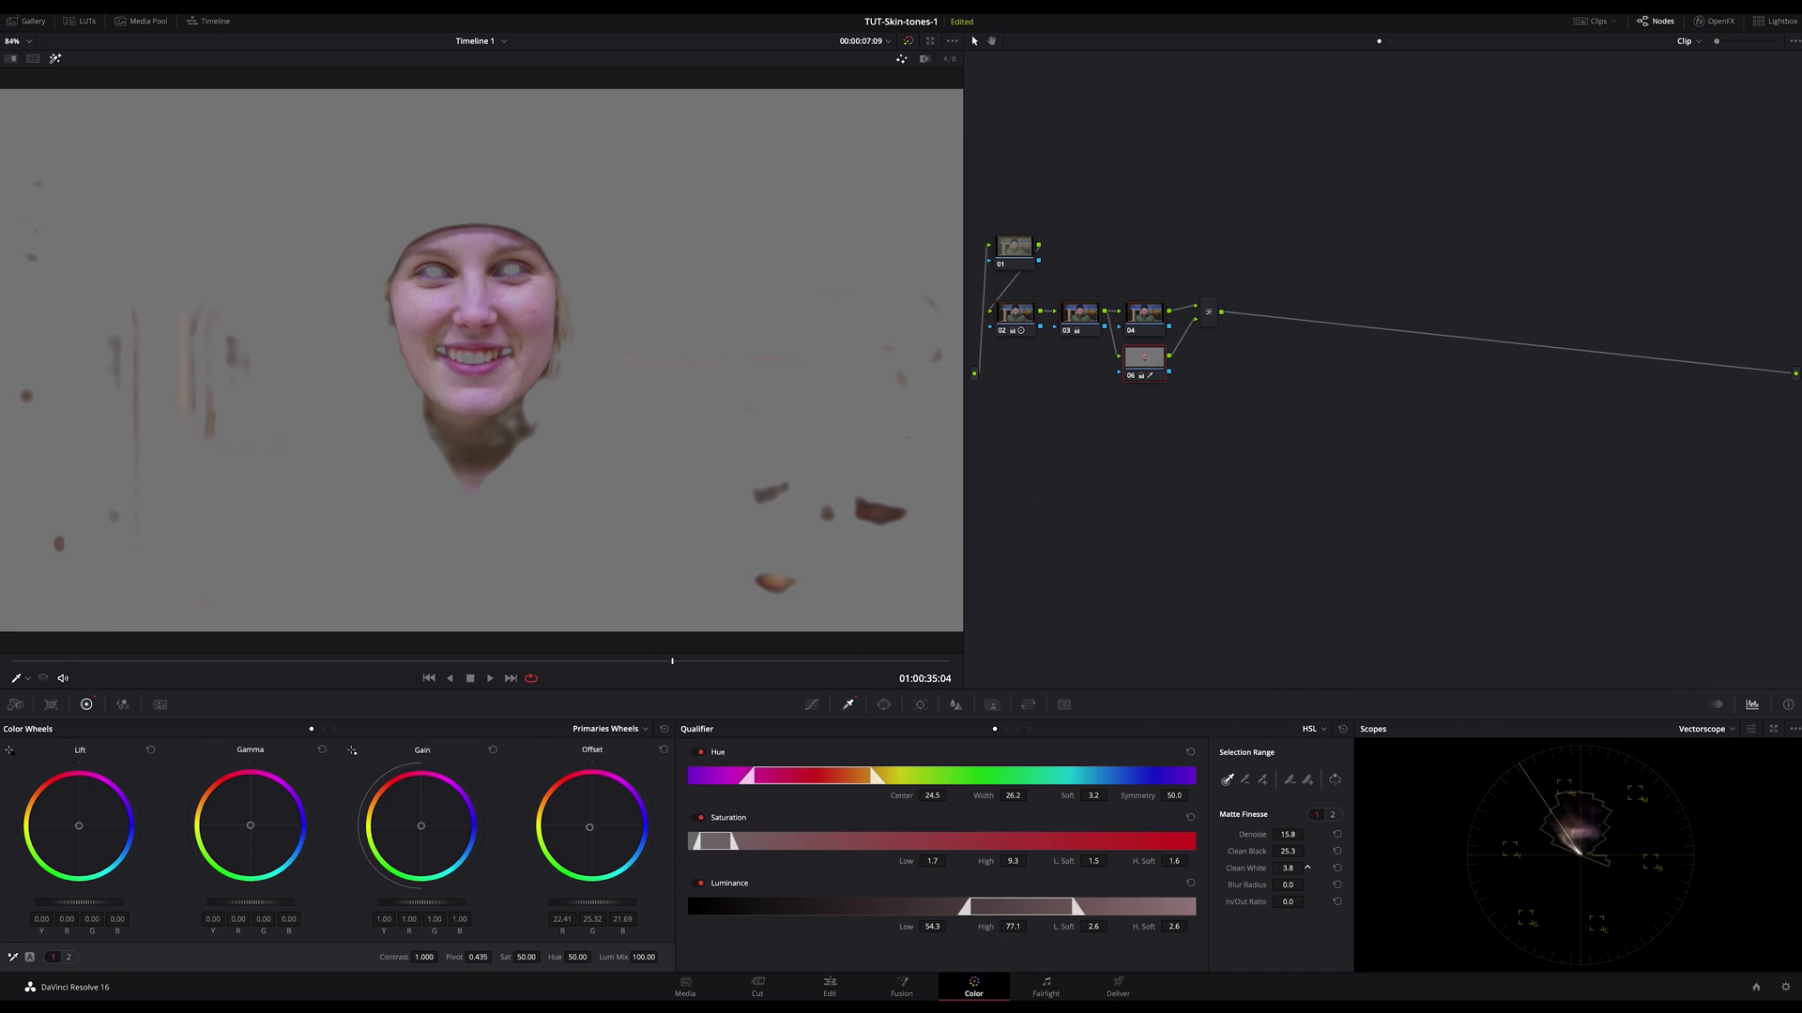
pyautogui.moveTo(1285, 902)
pyautogui.mouseDown()
pyautogui.moveTo(1257, 902)
pyautogui.moveTo(1304, 901)
pyautogui.mouseUp()
pyautogui.hotkey('shift', 'h')
pyautogui.hotkey('shift', 'h')
# Compare the vectorscope's tonal ranges, keep only the low range, and nudge the lift wheel to align the skin shadows
pyautogui.click(1751, 729)
pyautogui.click(1771, 706)
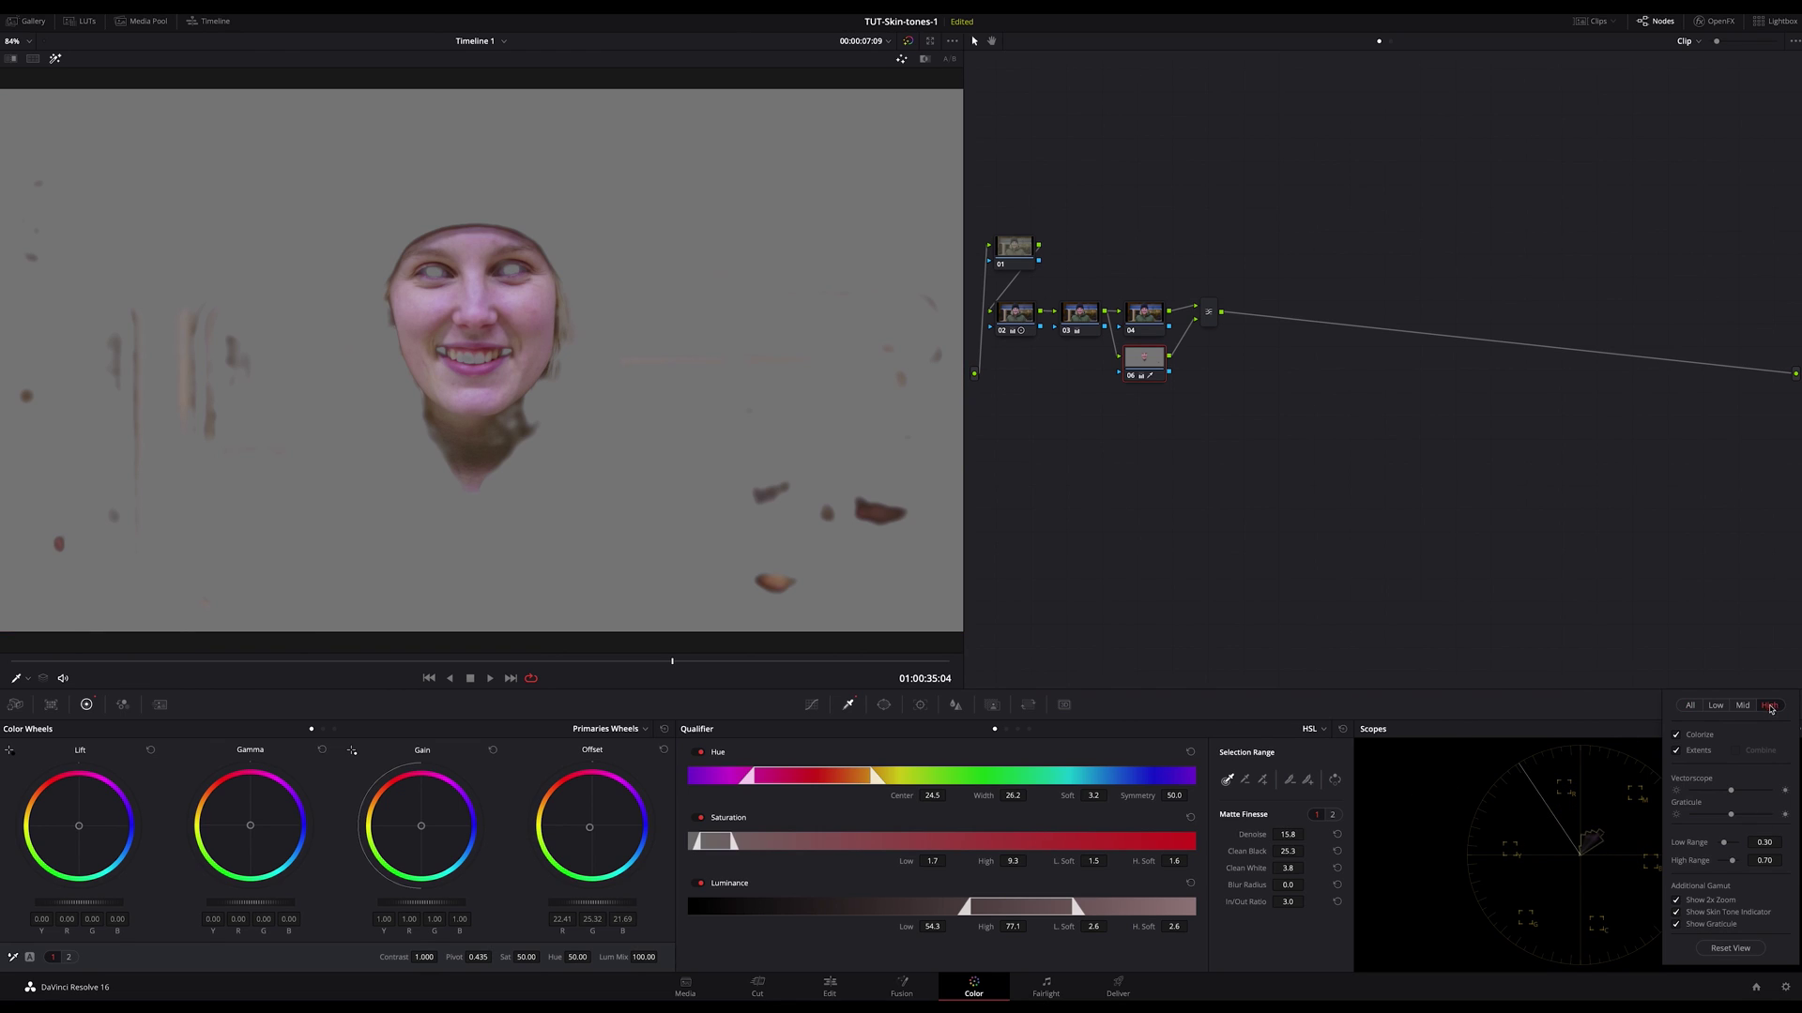
pyautogui.click(1742, 706)
pyautogui.click(1716, 705)
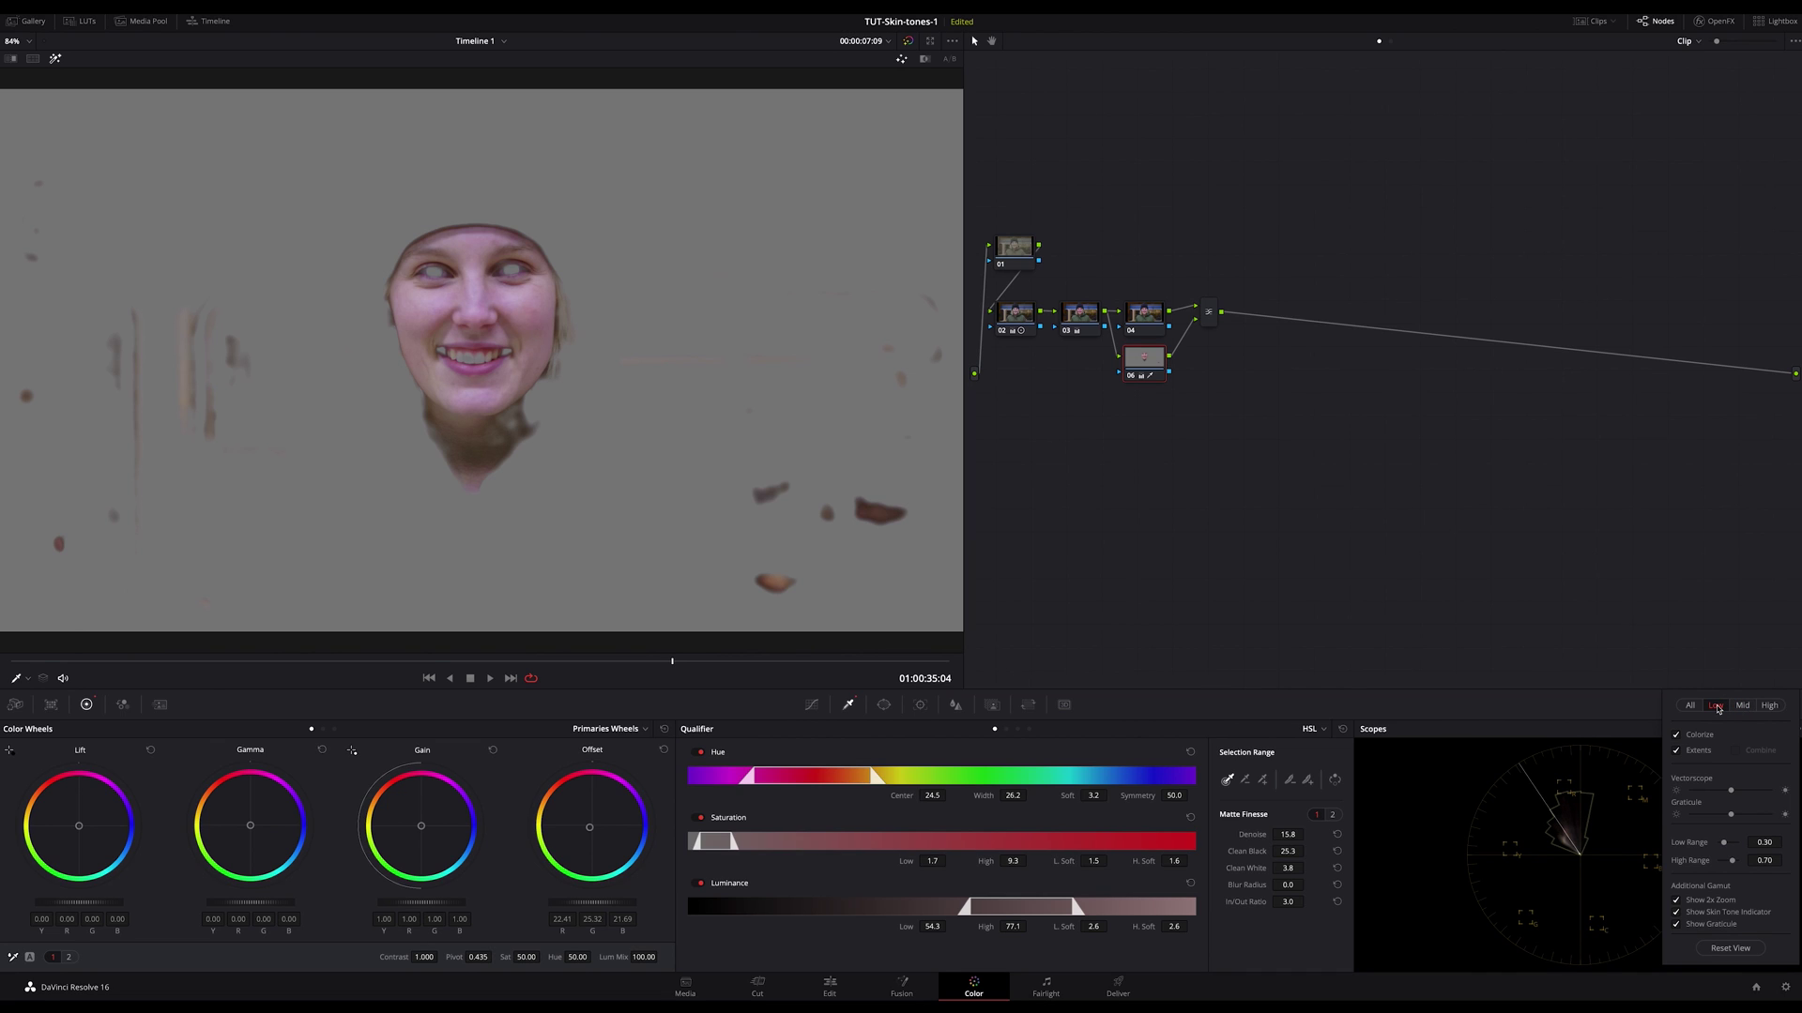
pyautogui.click(1630, 705)
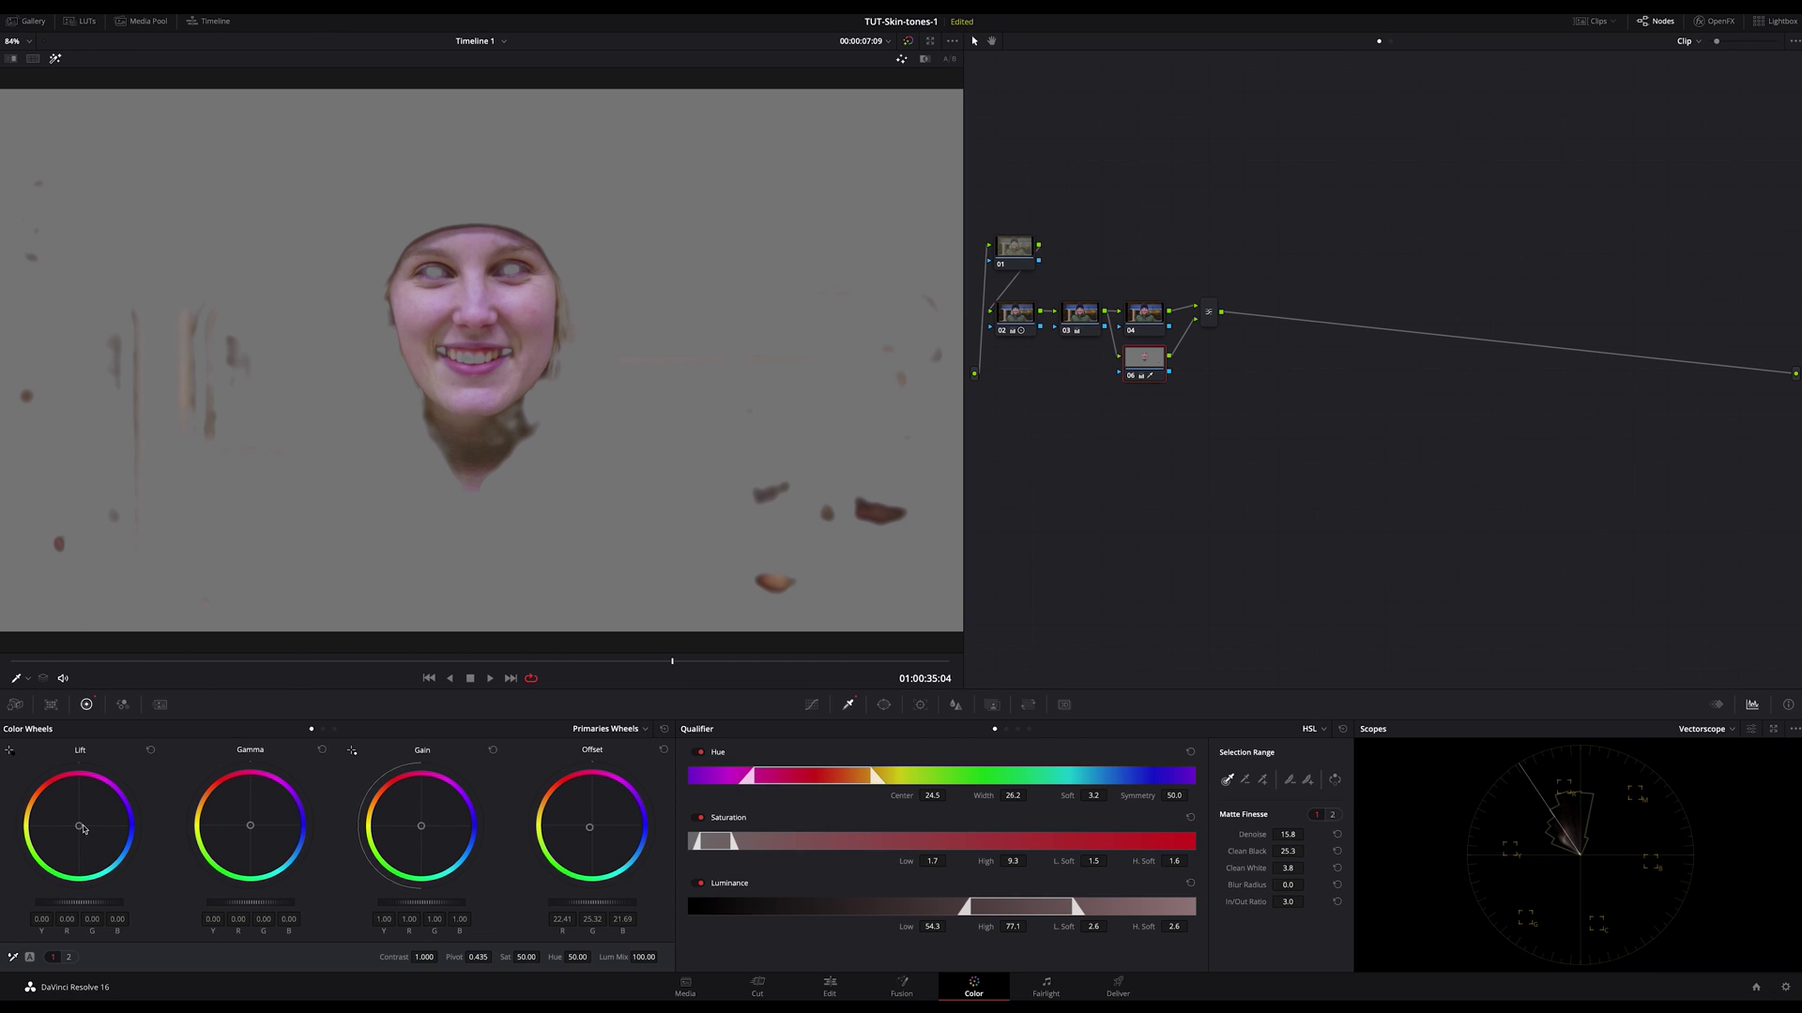
pyautogui.moveTo(83, 831); pyautogui.dragTo(80, 826)
# Limit the vectorscope to the high range and compare the full image with the highlighted skin selection
pyautogui.click(1751, 729)
pyautogui.click(1770, 708)
pyautogui.hotkey('shift', 'h')
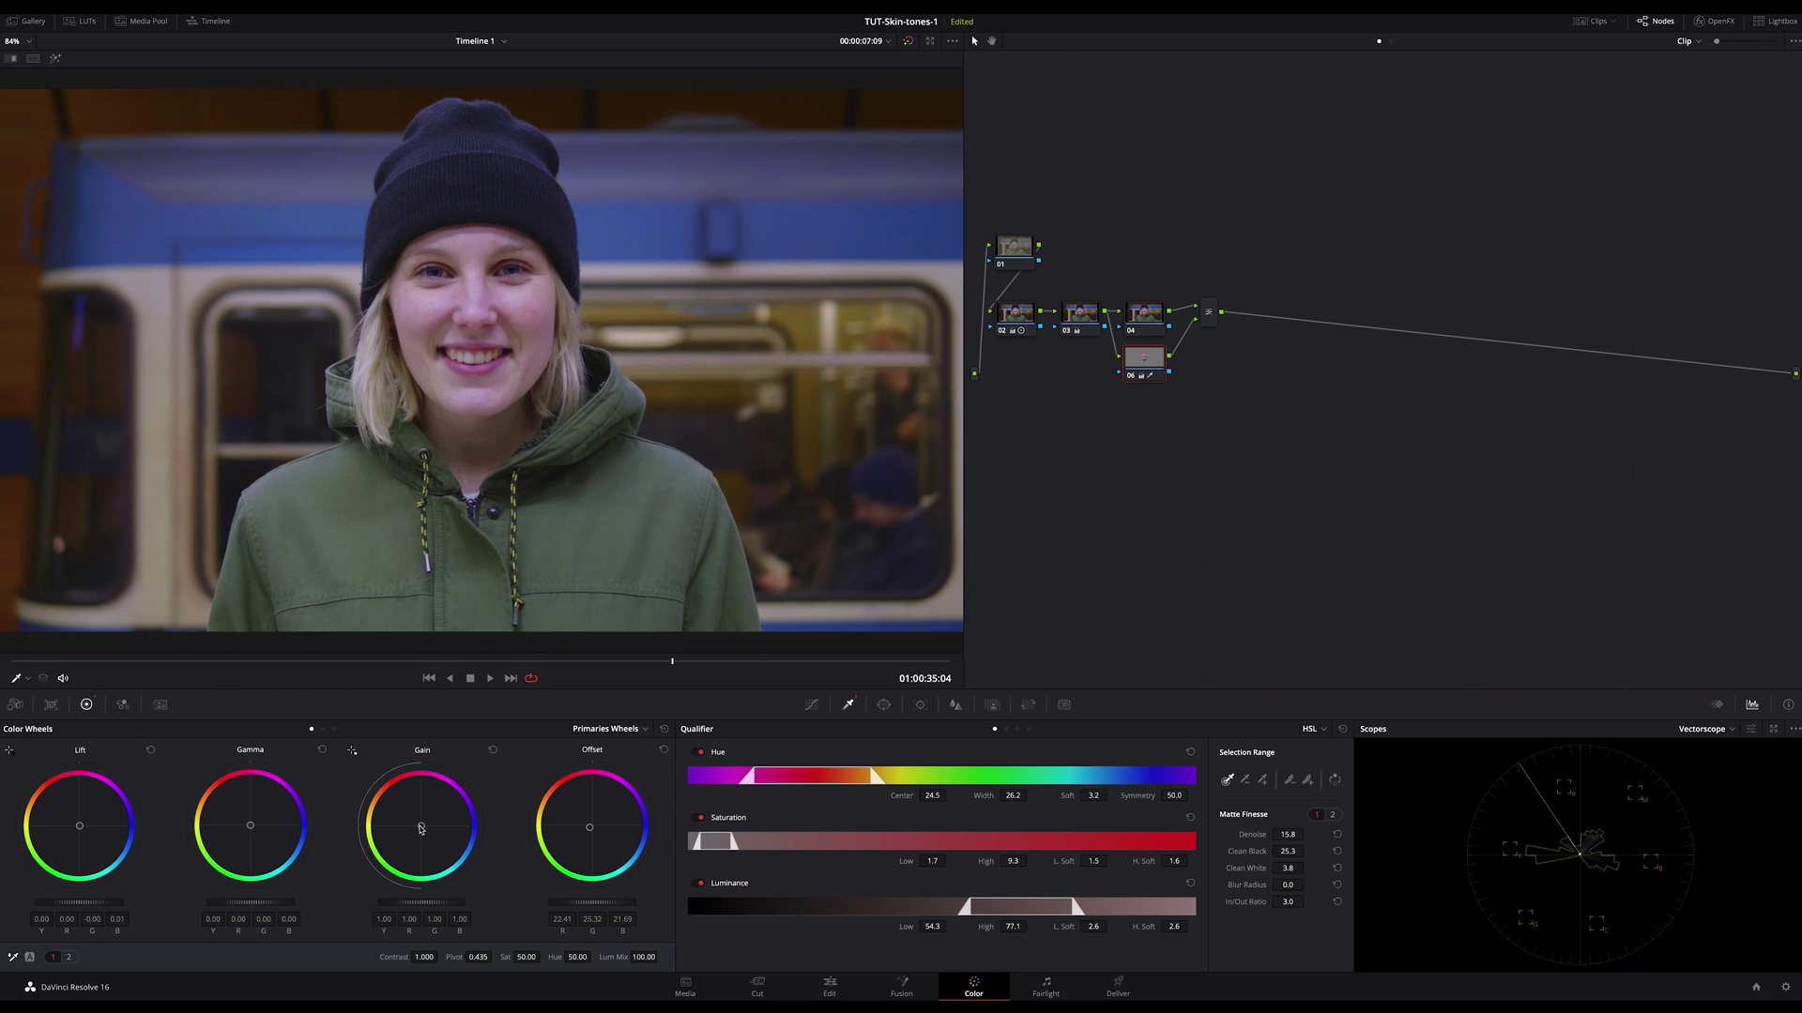
pyautogui.hotkey('shift', 'h')
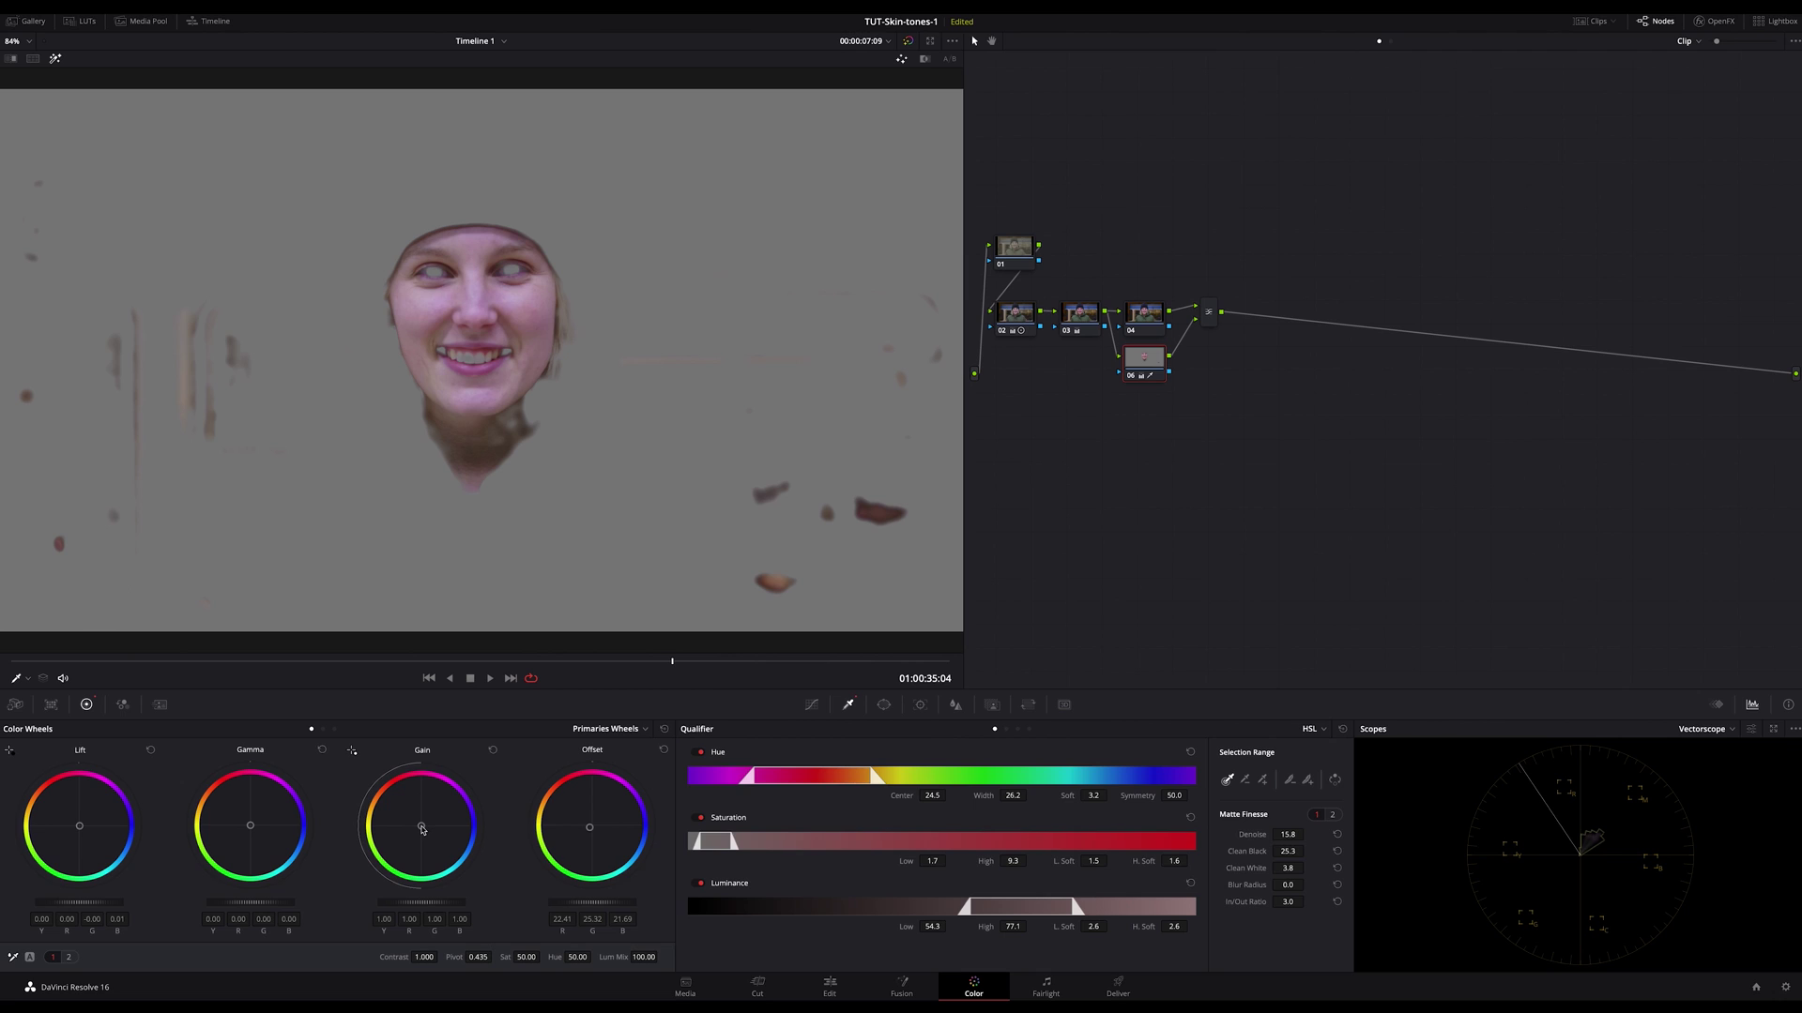
# Try shifting the skin node's gain away from magenta, comparing the full image with the highlighted selection
pyautogui.moveTo(422, 829); pyautogui.dragTo(418, 826)
pyautogui.hotkey('shift', 'h')
pyautogui.hotkey('shift', 'h')
pyautogui.moveTo(419, 829); pyautogui.dragTo(419, 828)
pyautogui.hotkey('shift', 'h')
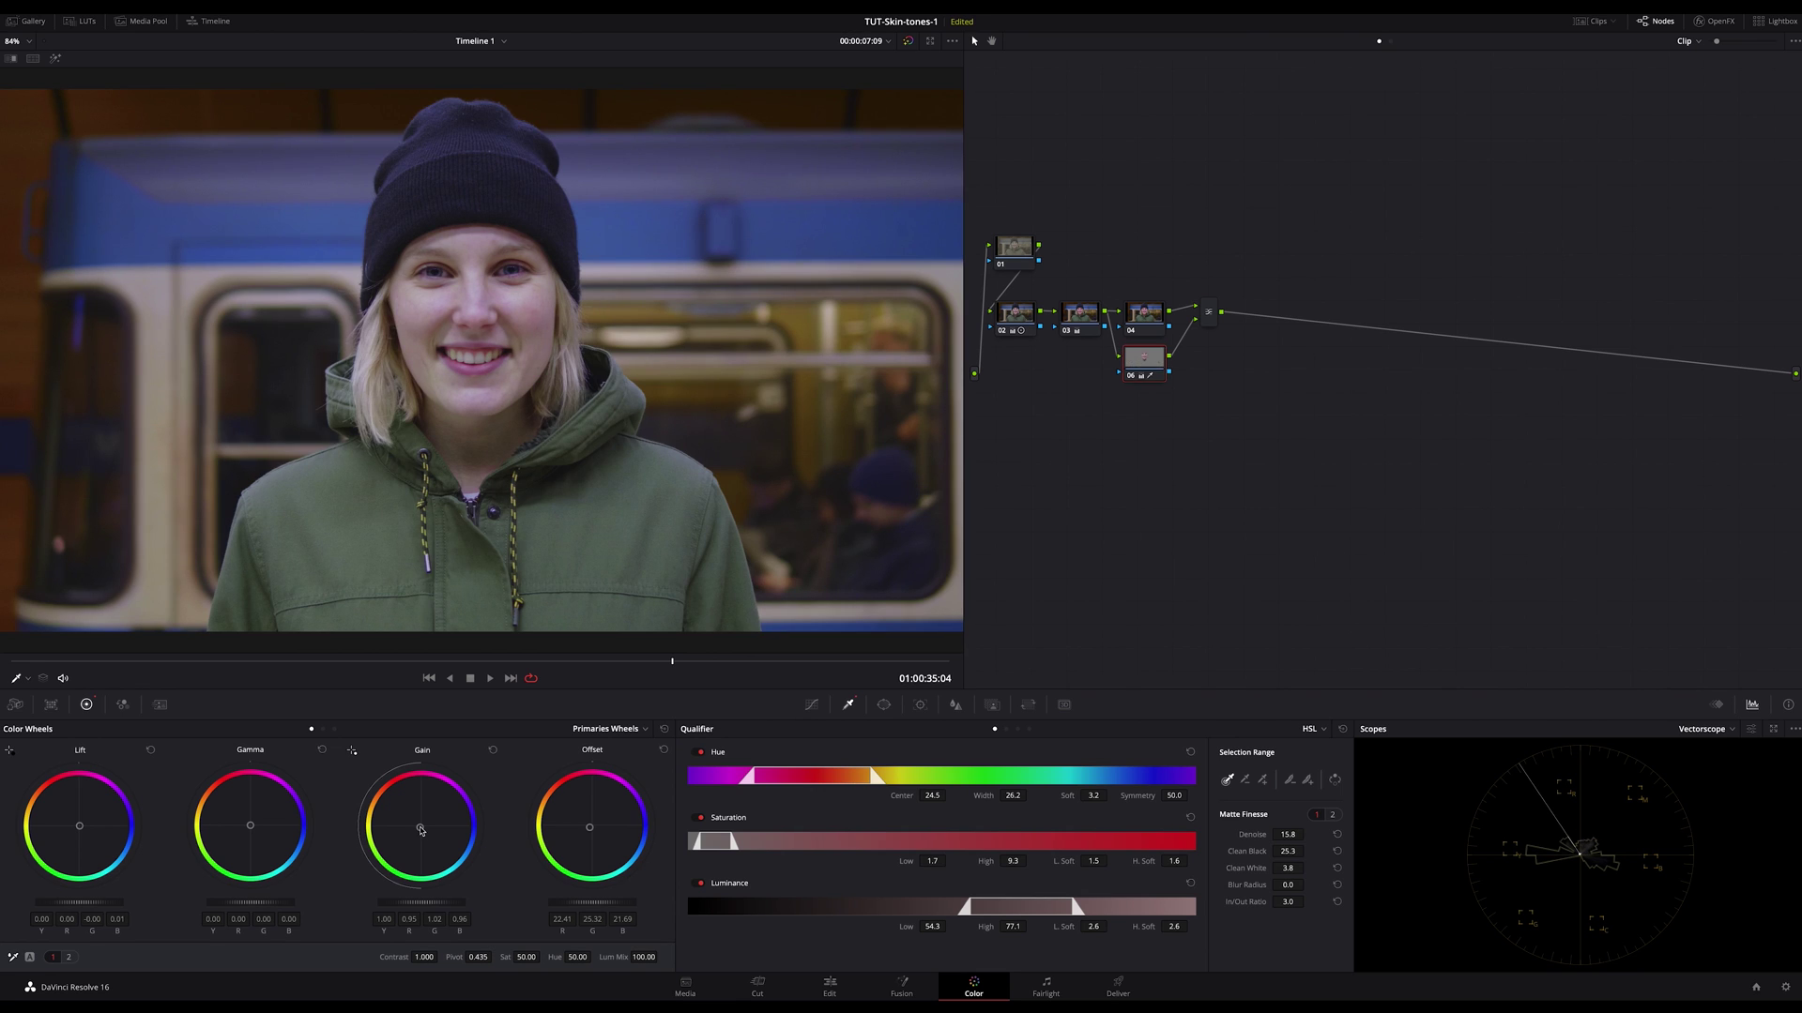
pyautogui.hotkey('shift', 'h')
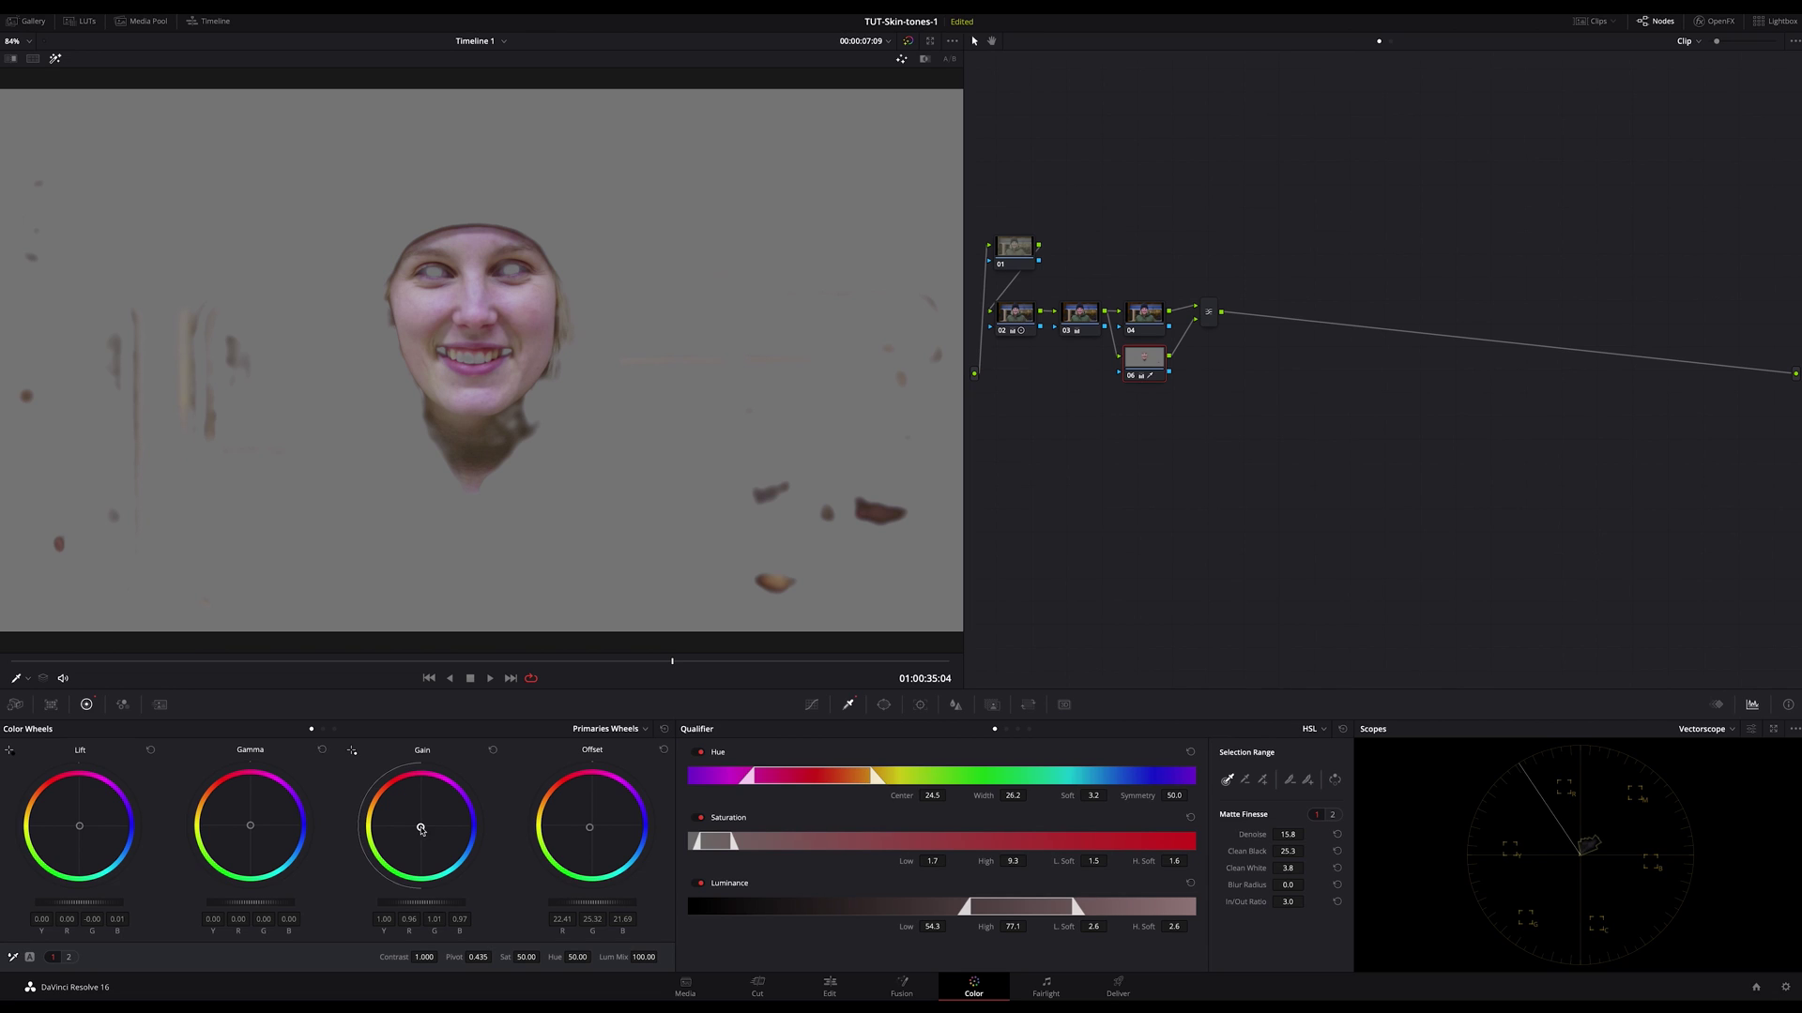
# Reset the gain, set it to red 0.97, green 1.01 and blue 1.00, and show the full image
pyautogui.click(493, 750)
pyautogui.hotkey('shift', 'h')
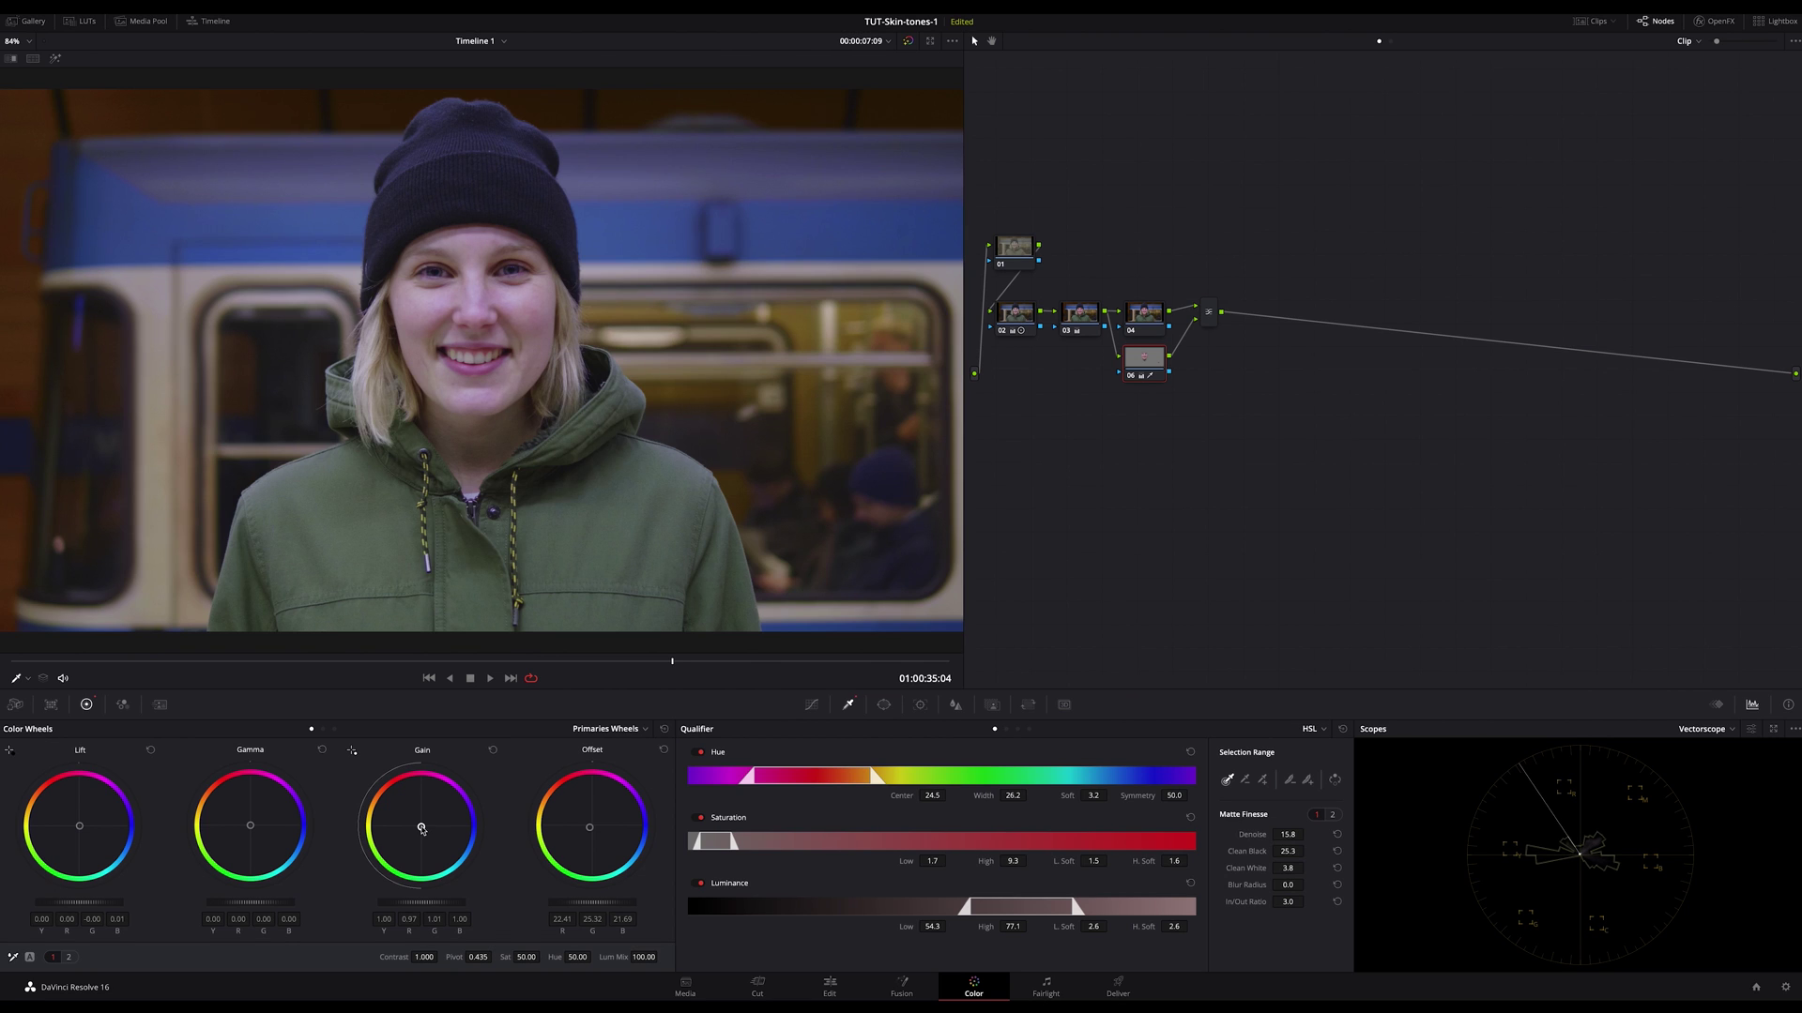
# Compare the vectorscope's tonal ranges on the highlighted skin, restore the full range, and nudge the skin node's gamma slightly toward yellow
pyautogui.hotkey('shift', 'h')
pyautogui.click(1749, 730)
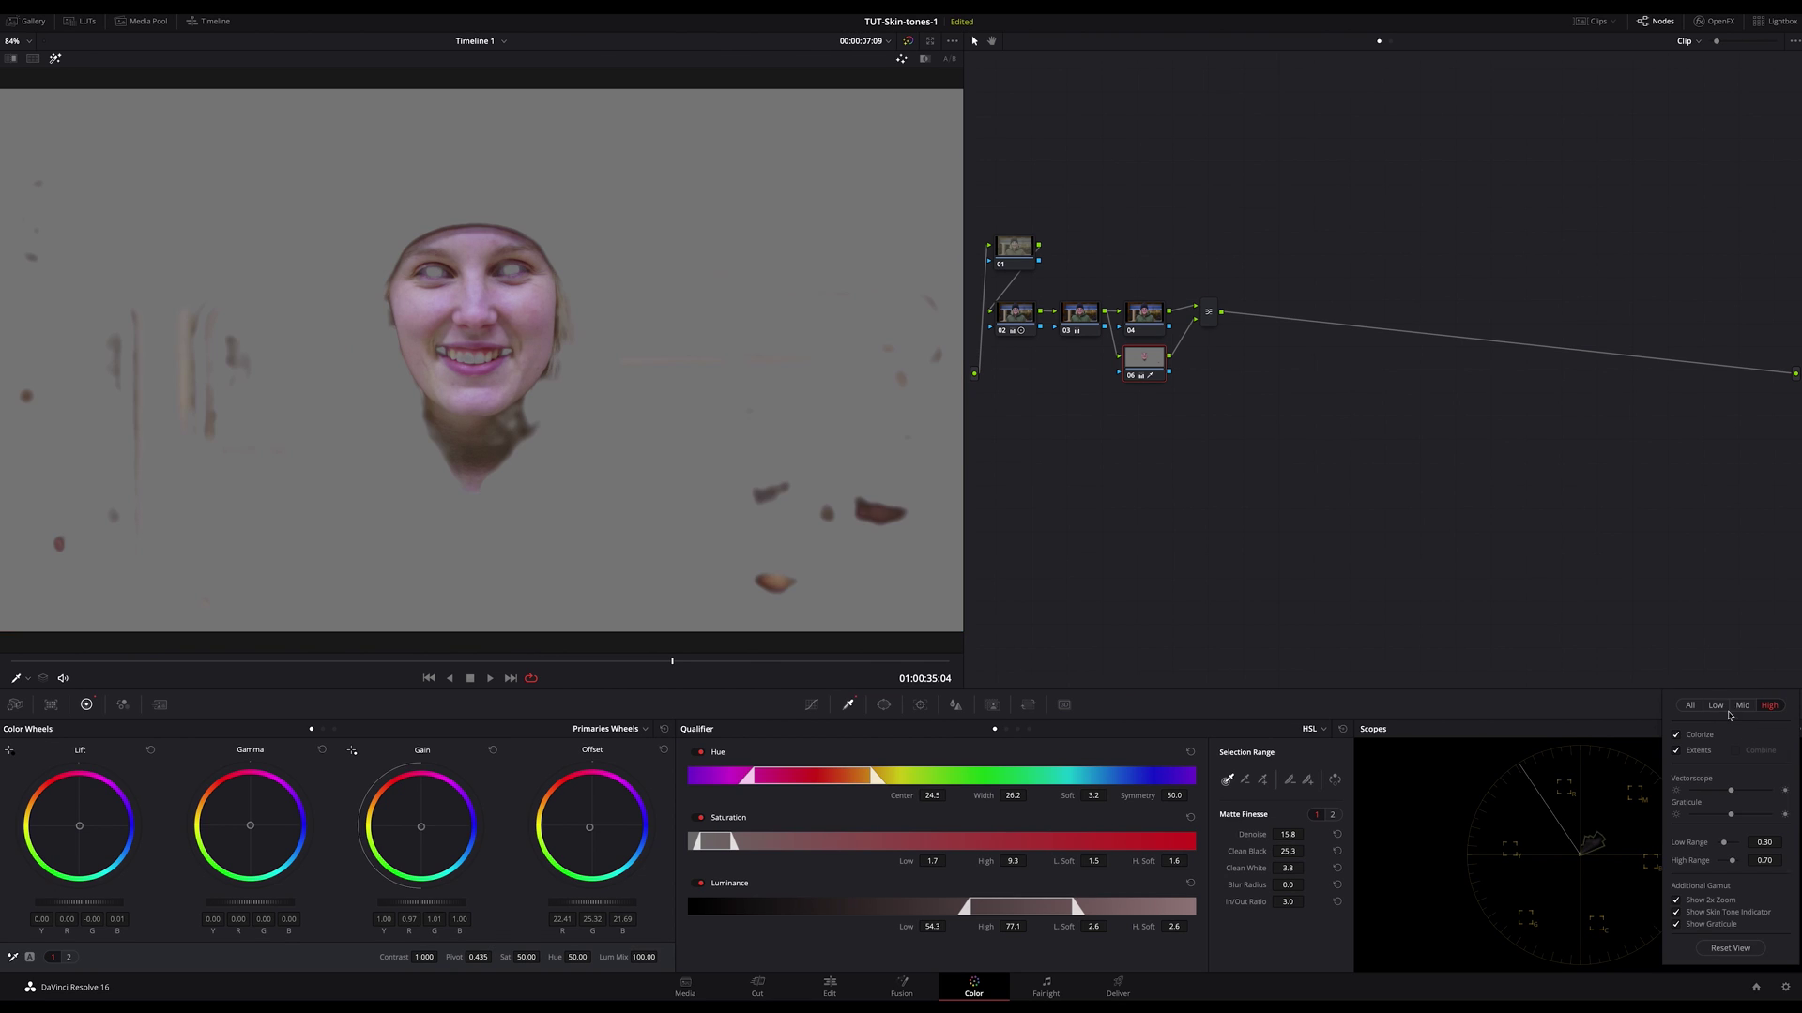
pyautogui.click(1742, 706)
pyautogui.click(1717, 707)
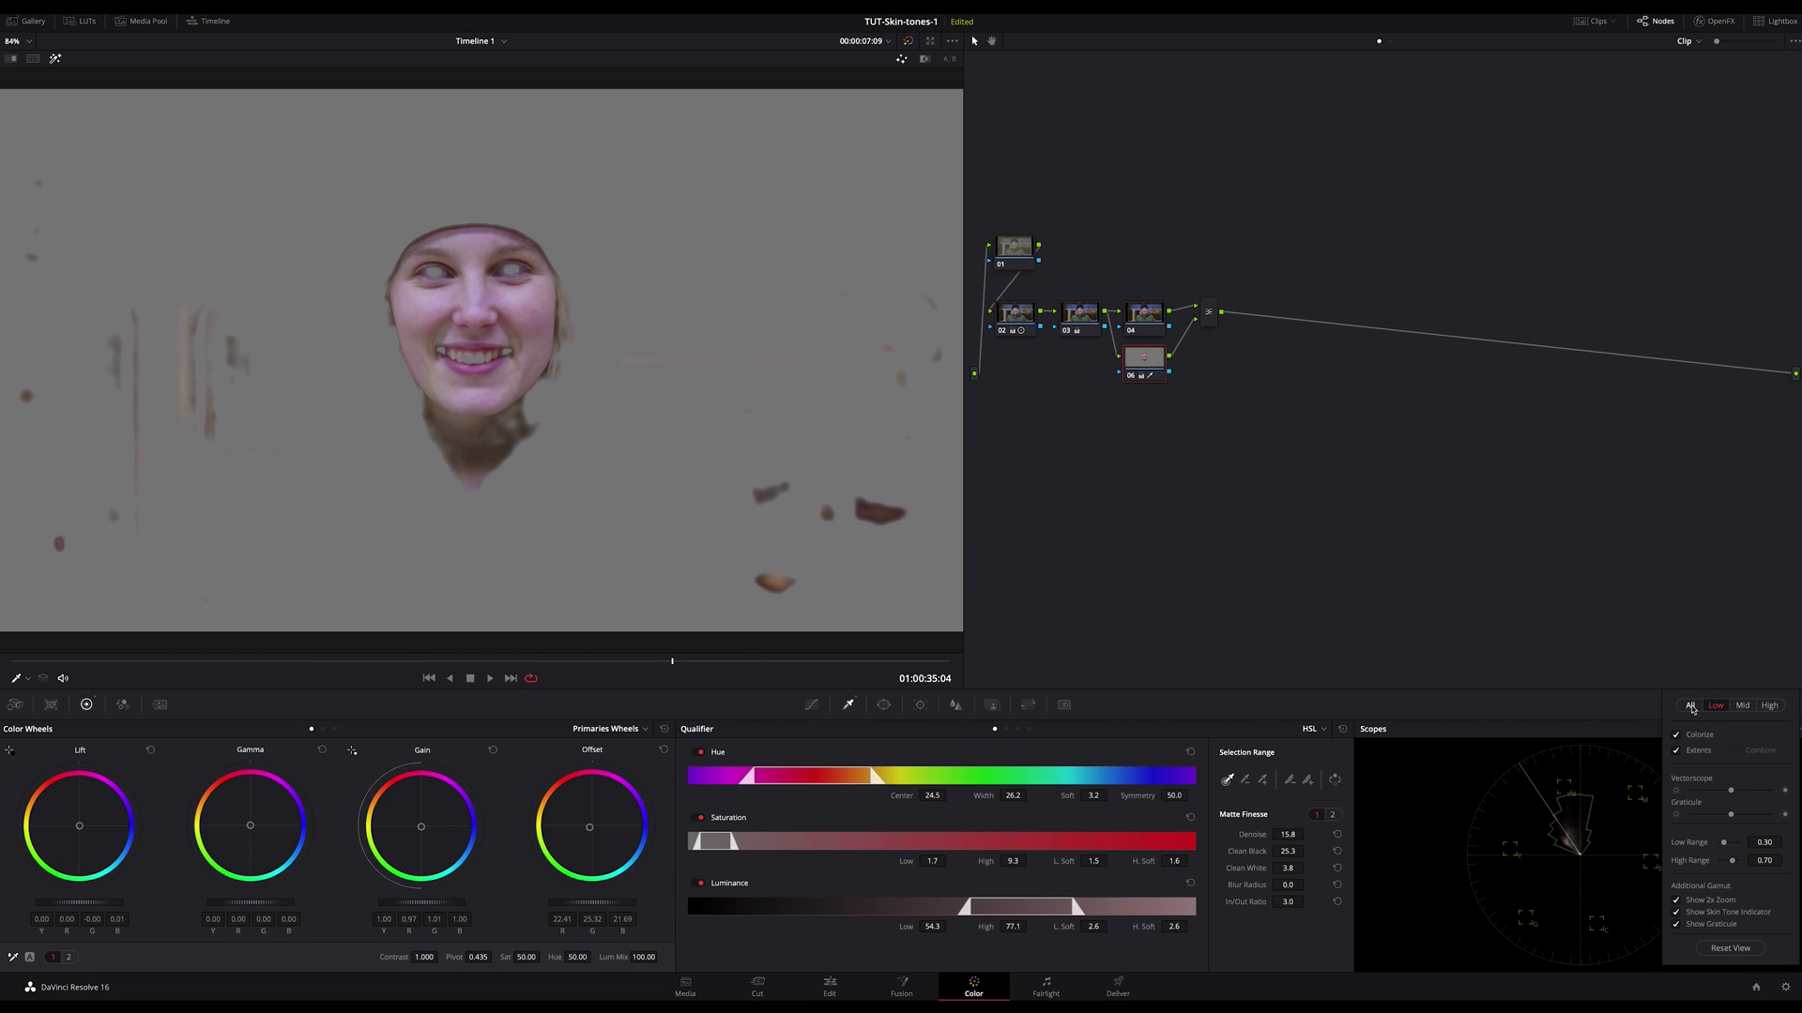
pyautogui.click(1742, 708)
pyautogui.click(1691, 709)
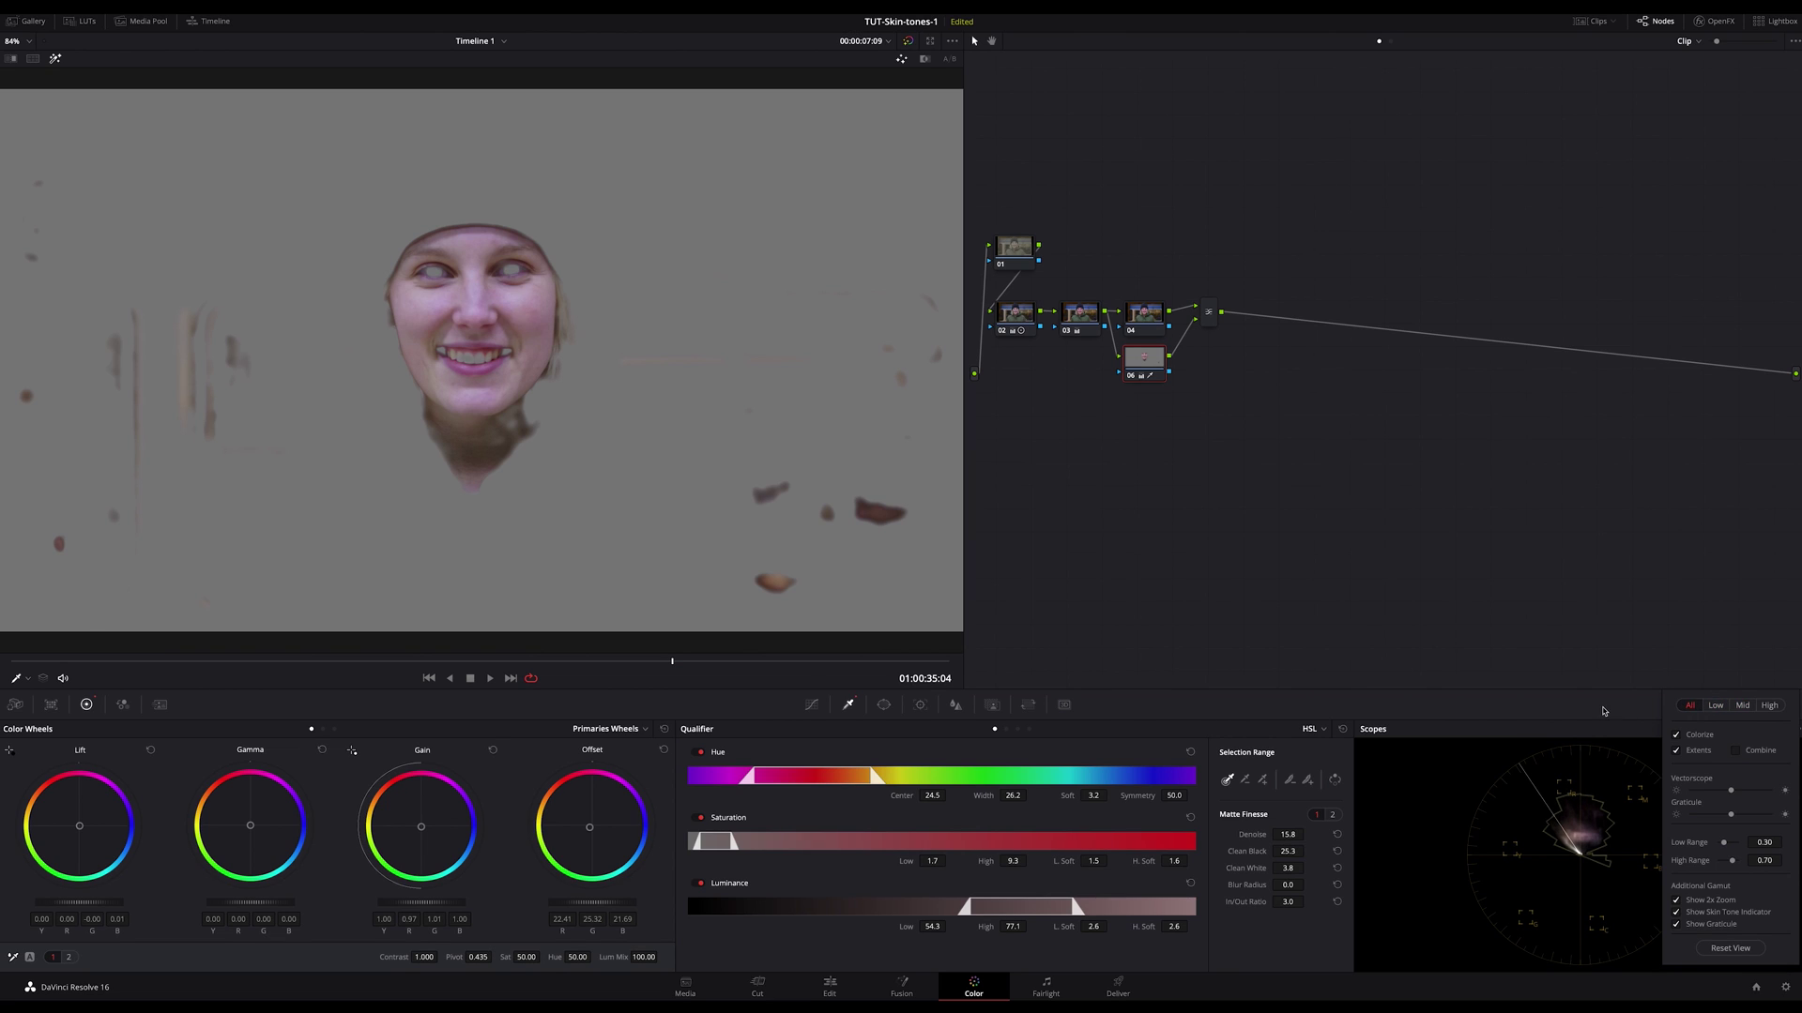
pyautogui.click(1601, 711)
pyautogui.moveTo(251, 825); pyautogui.dragTo(250, 826)
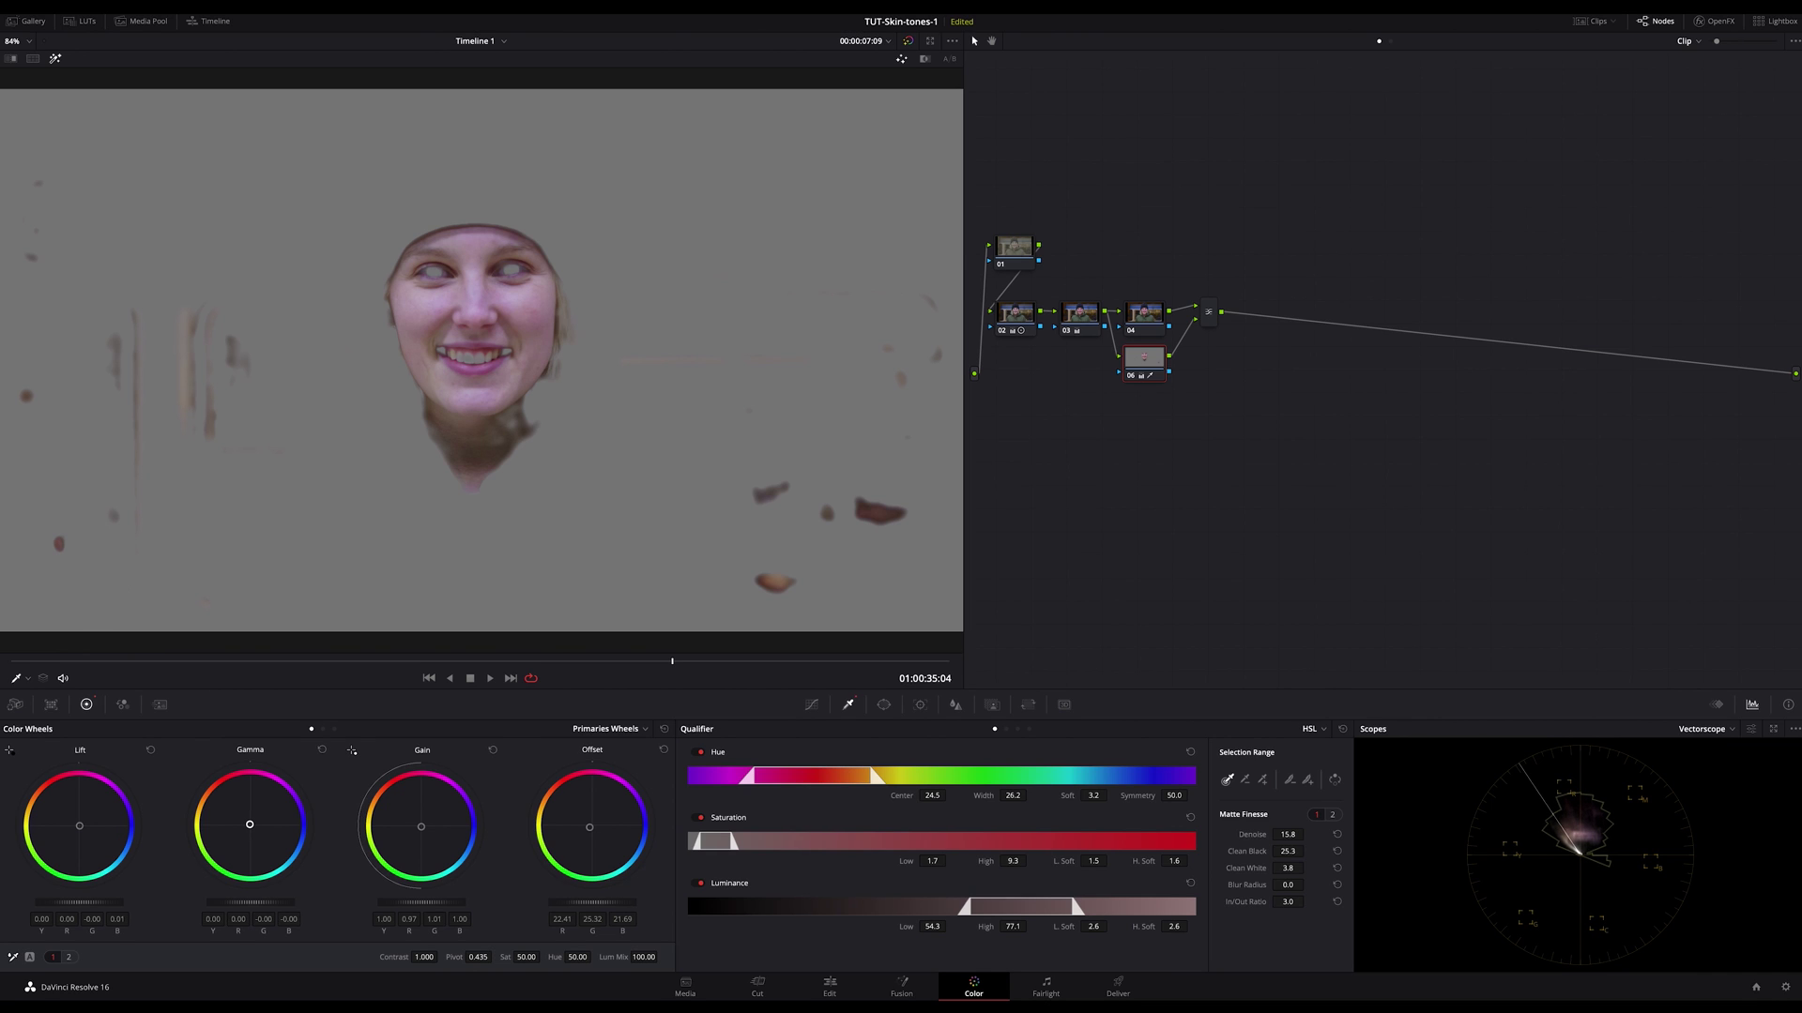
pyautogui.hotkey('shift', 'h')
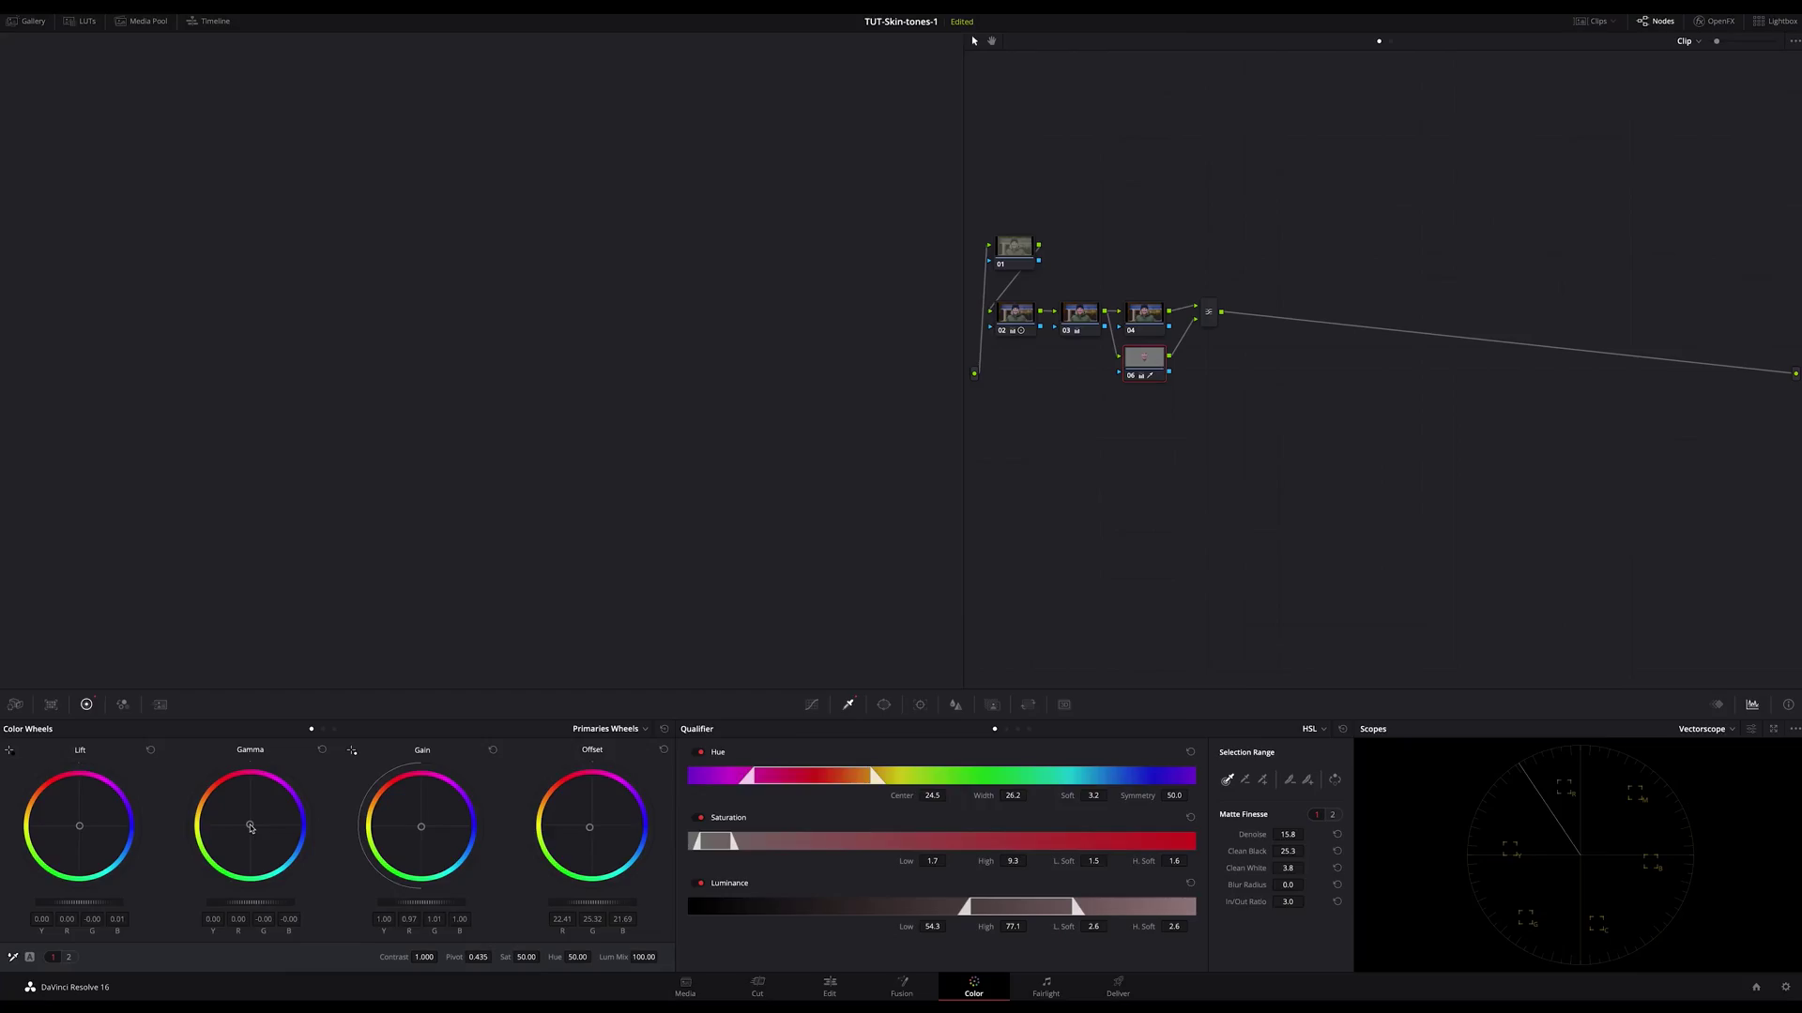
# Set the skin node's saturation to 59.40, comparing the full image with the highlighted selection
pyautogui.moveTo(521, 957); pyautogui.dragTo(543, 957)
pyautogui.hotkey('shift', 'h')
pyautogui.hotkey('shift', 'h')
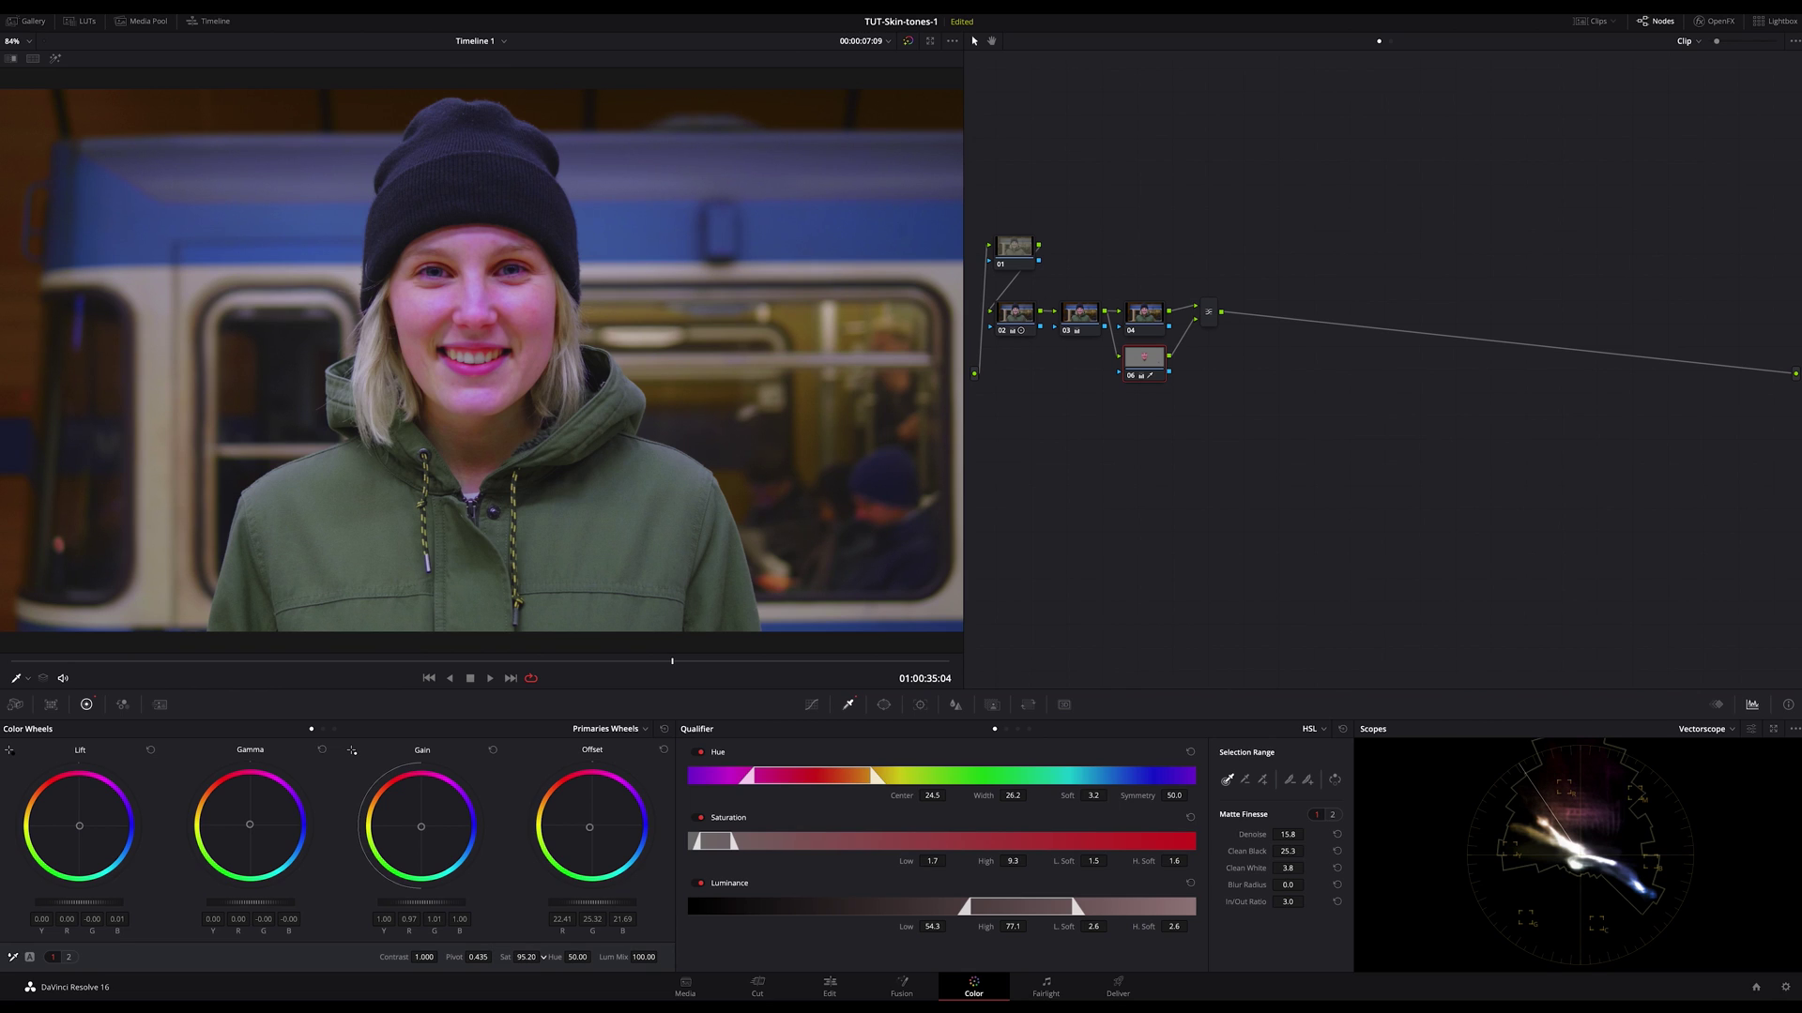
pyautogui.scroll(-4, 544, 957)
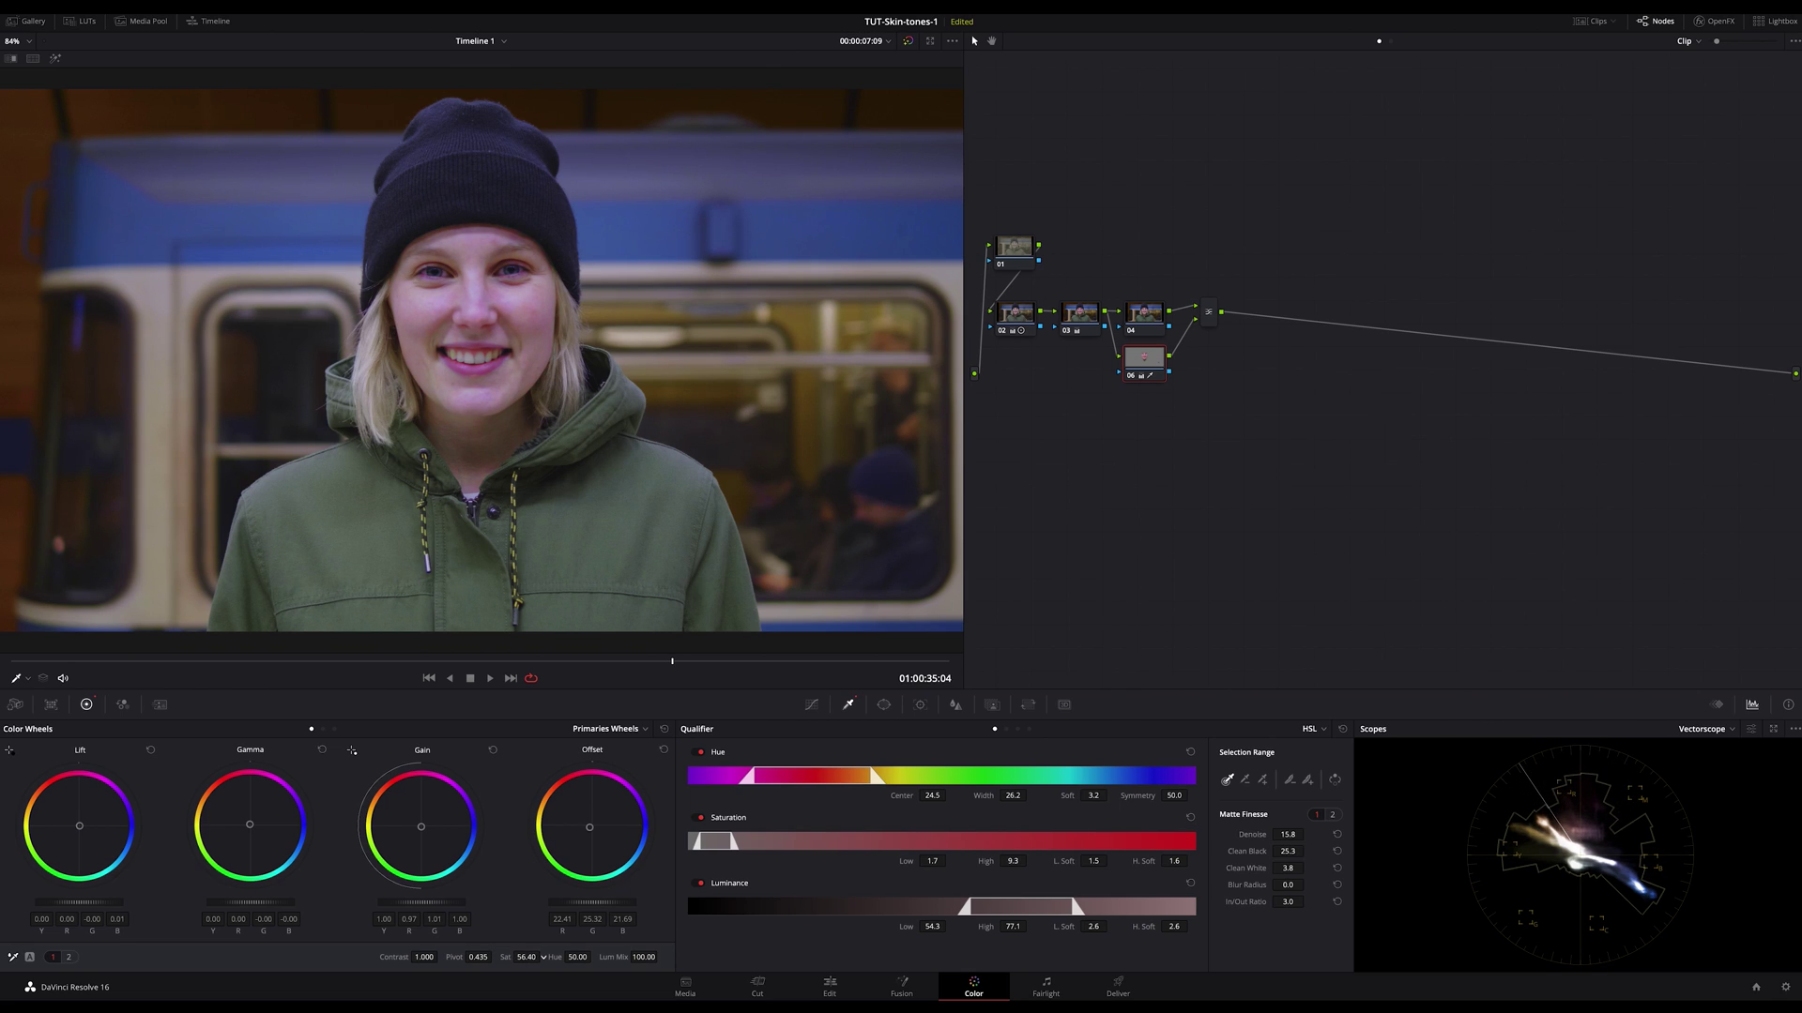
pyautogui.moveTo(543, 957); pyautogui.dragTo(545, 957)
# Switch the scope to the parade and set node 04's saturation to 62.20
pyautogui.click(1138, 329)
pyautogui.click(1703, 729)
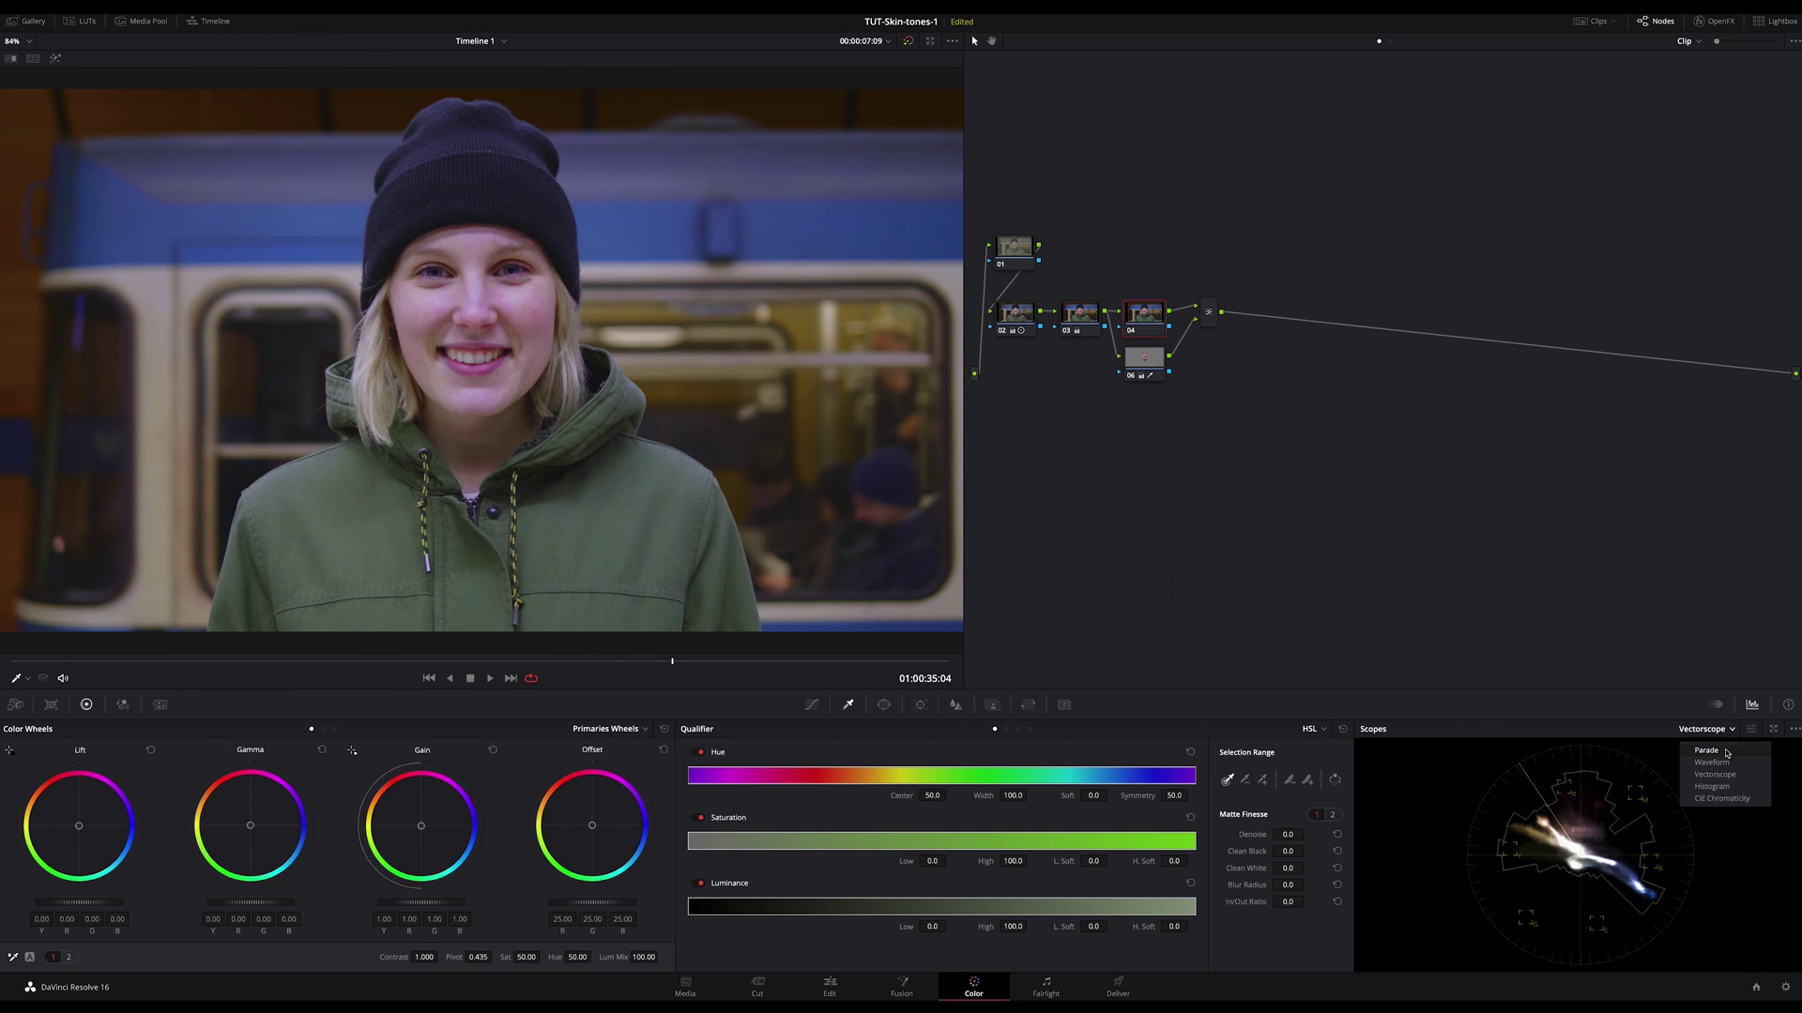
pyautogui.click(1703, 750)
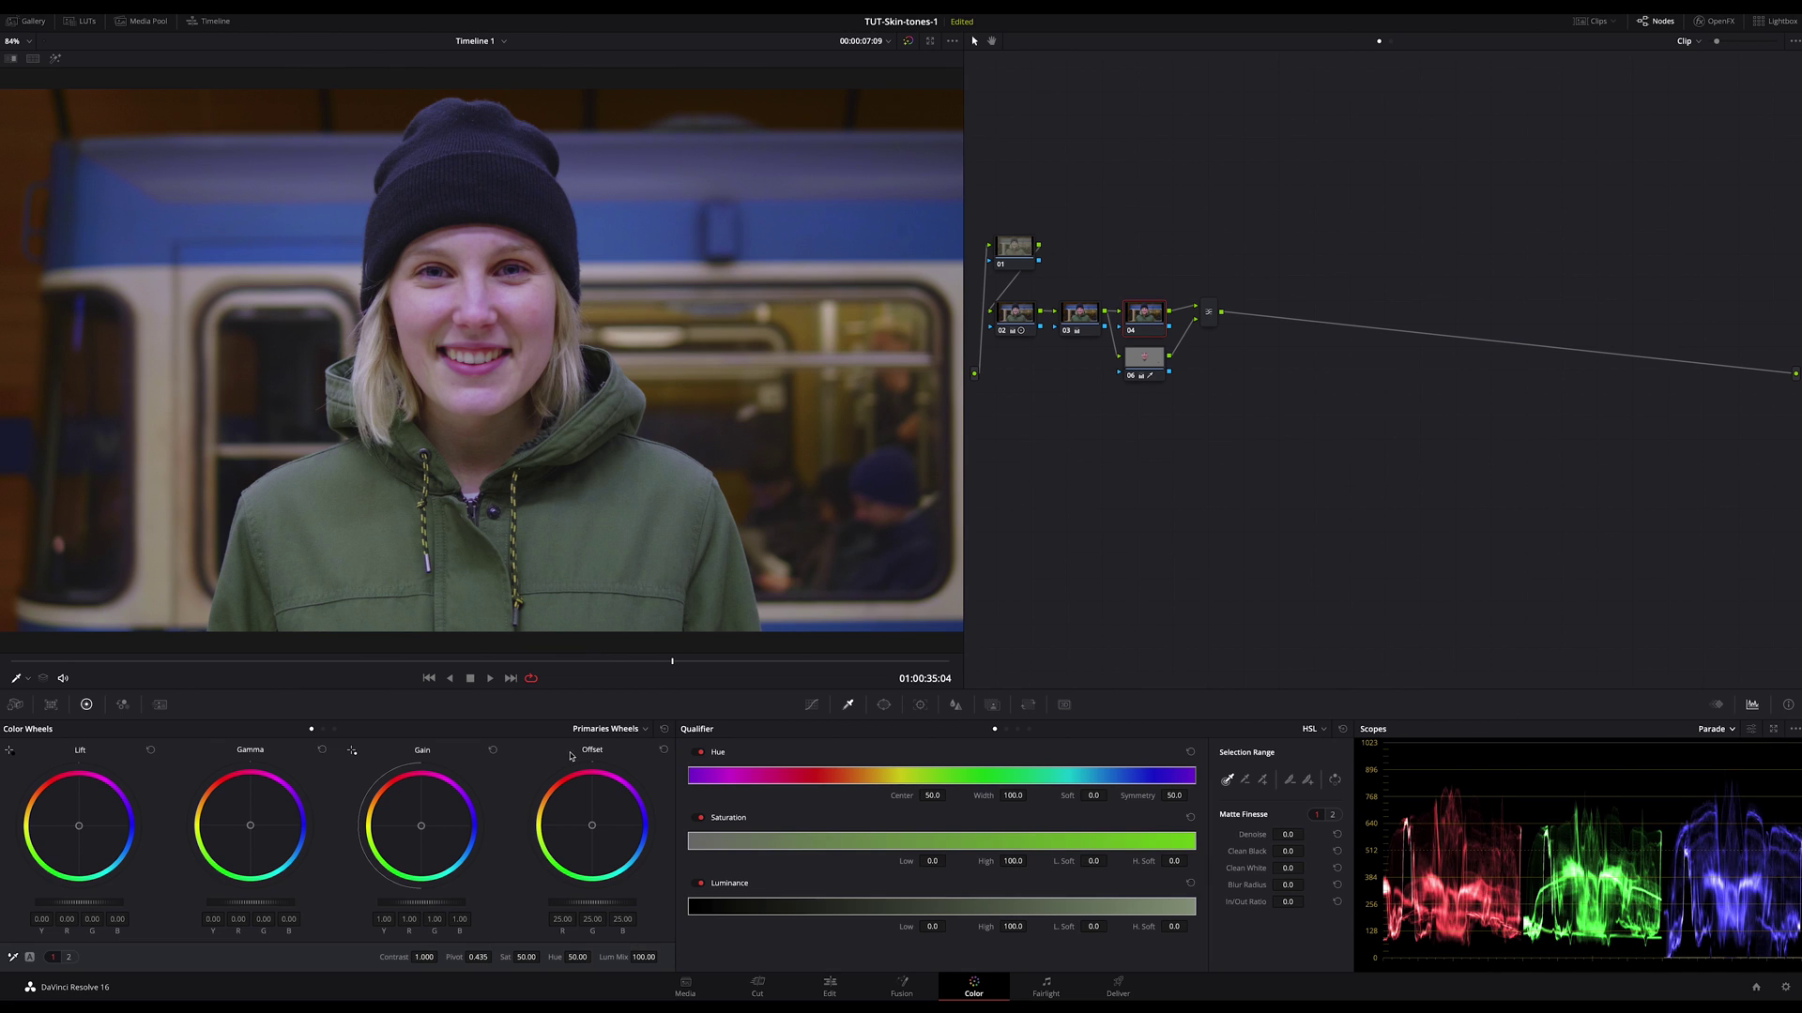
pyautogui.scroll(9, 543, 957)
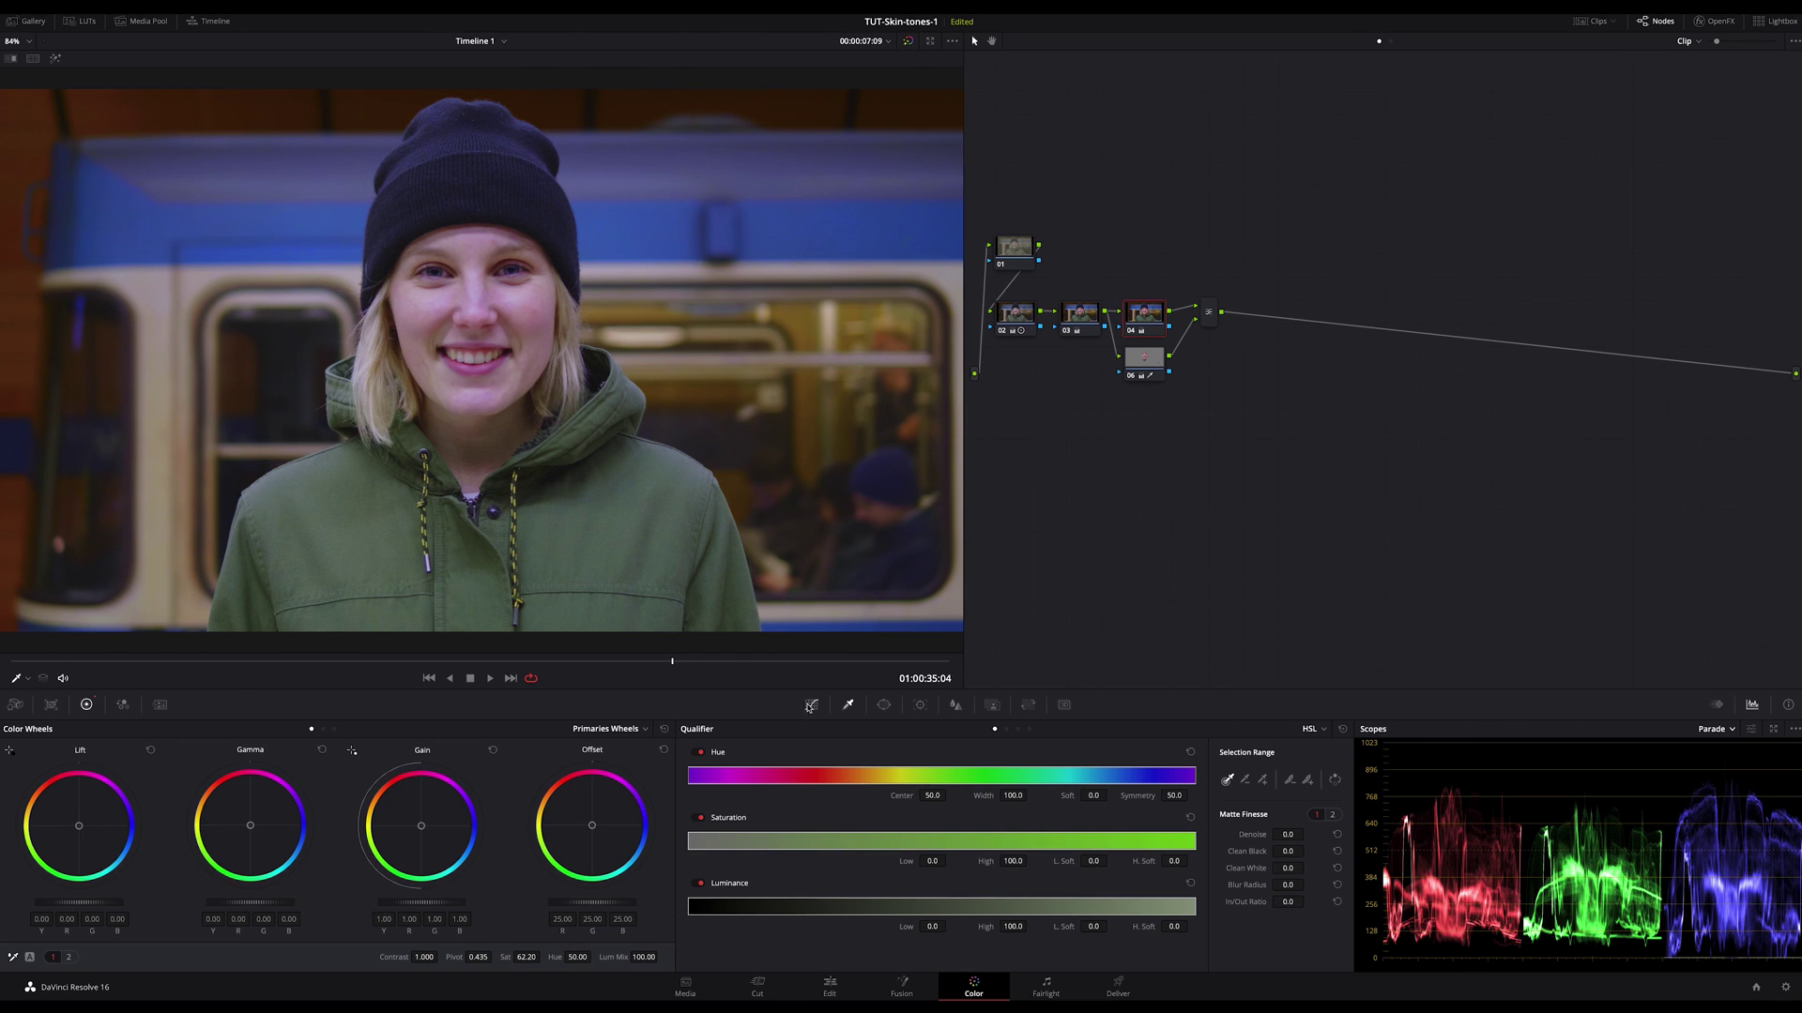
# Slightly lower the midpoint of node 04's custom curve and compare the image with the node off and on
pyautogui.click(812, 704)
pyautogui.click(938, 862)
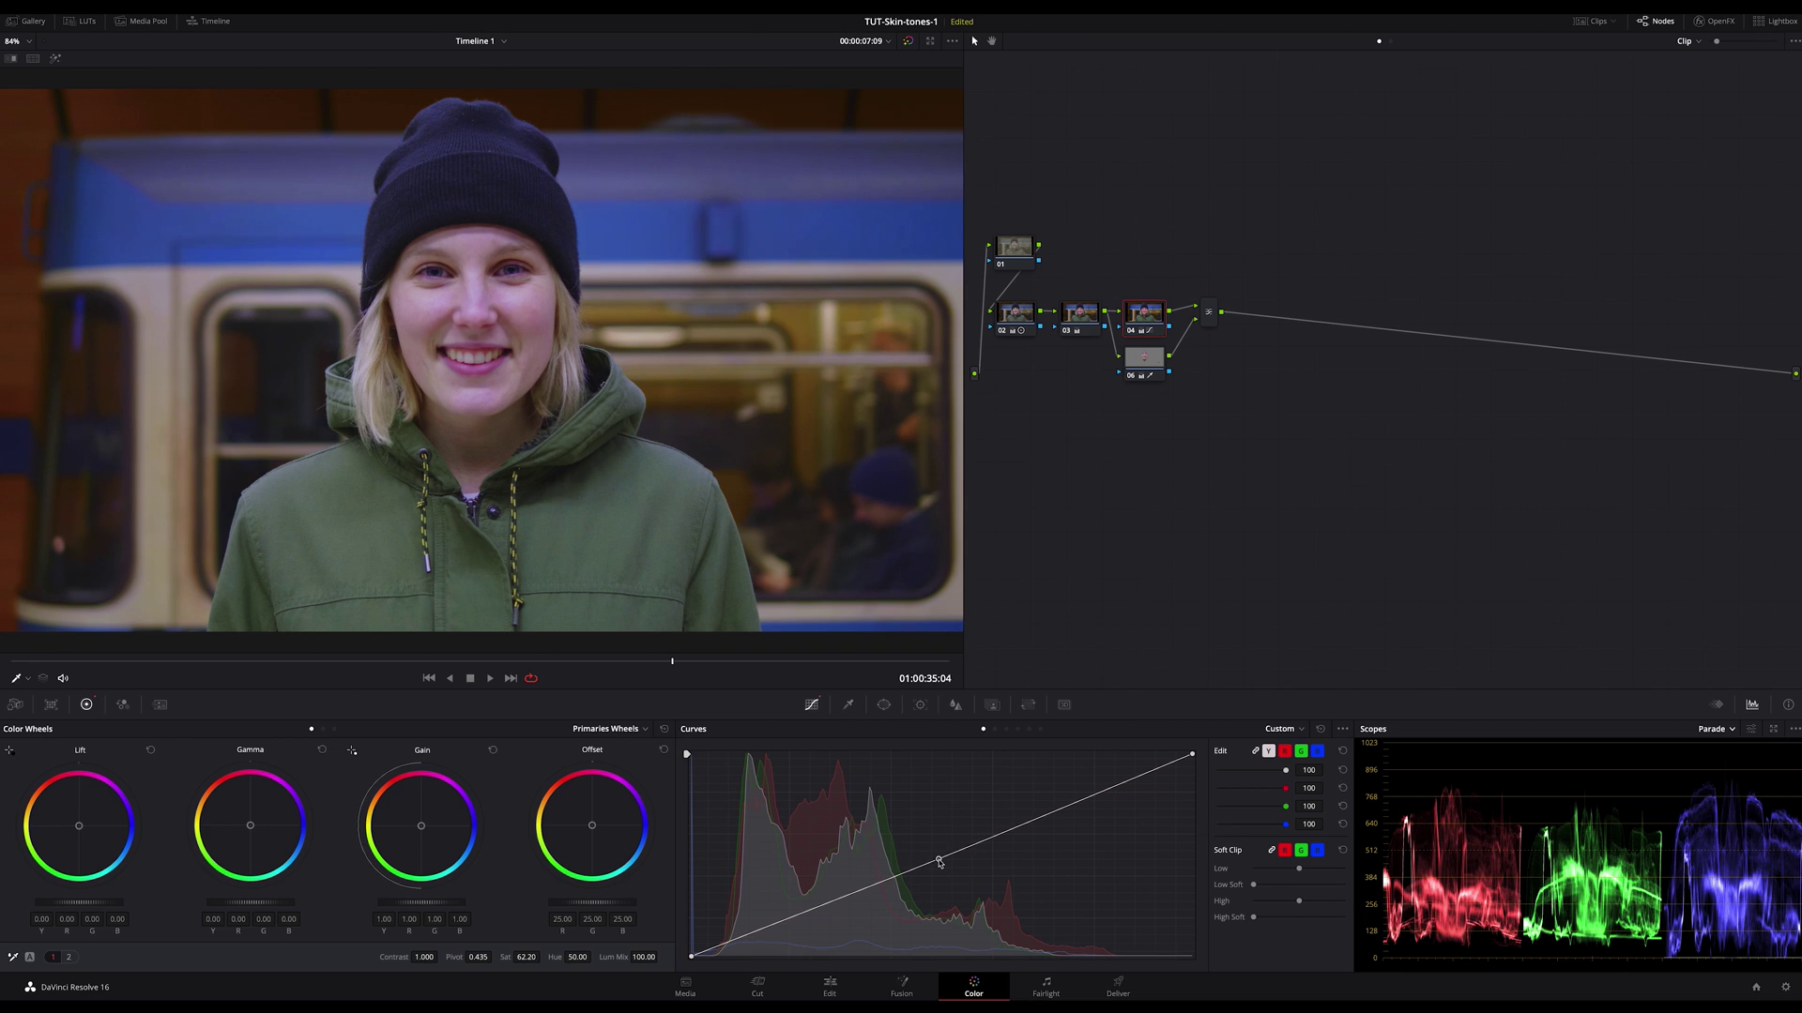
pyautogui.moveTo(940, 864); pyautogui.dragTo(941, 867)
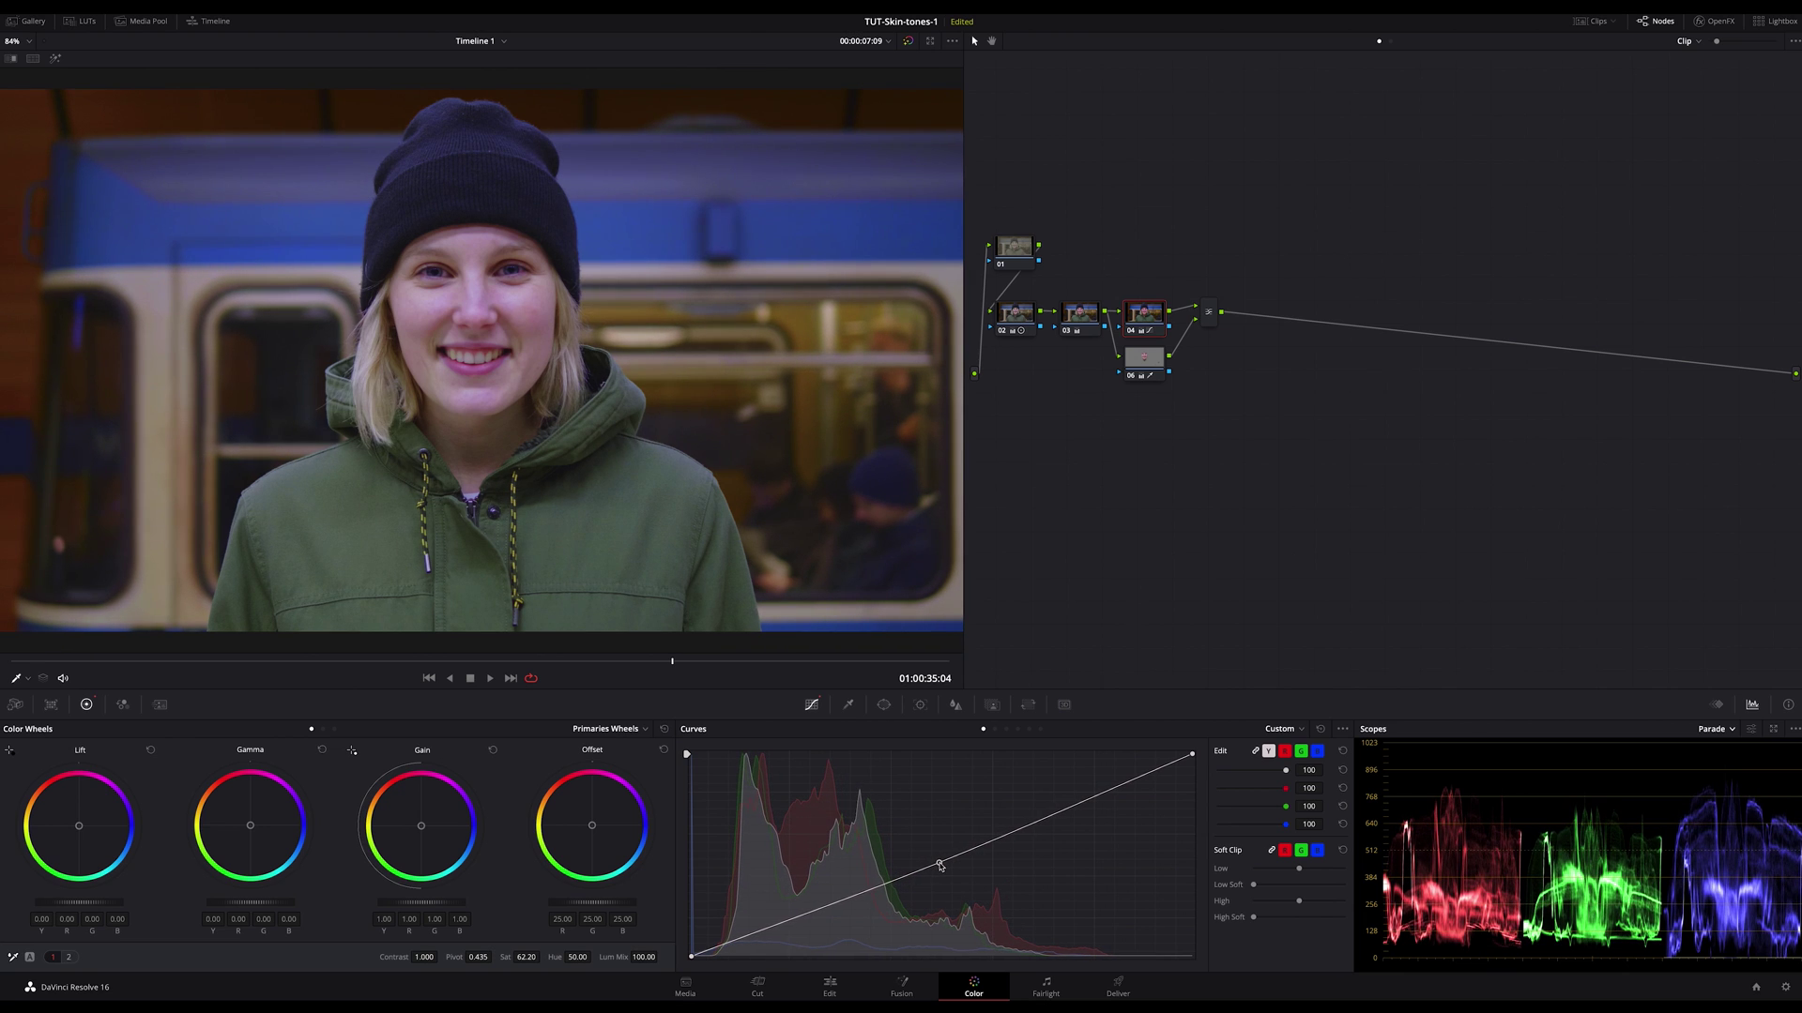
pyautogui.hotkey('ctrl', 'd')
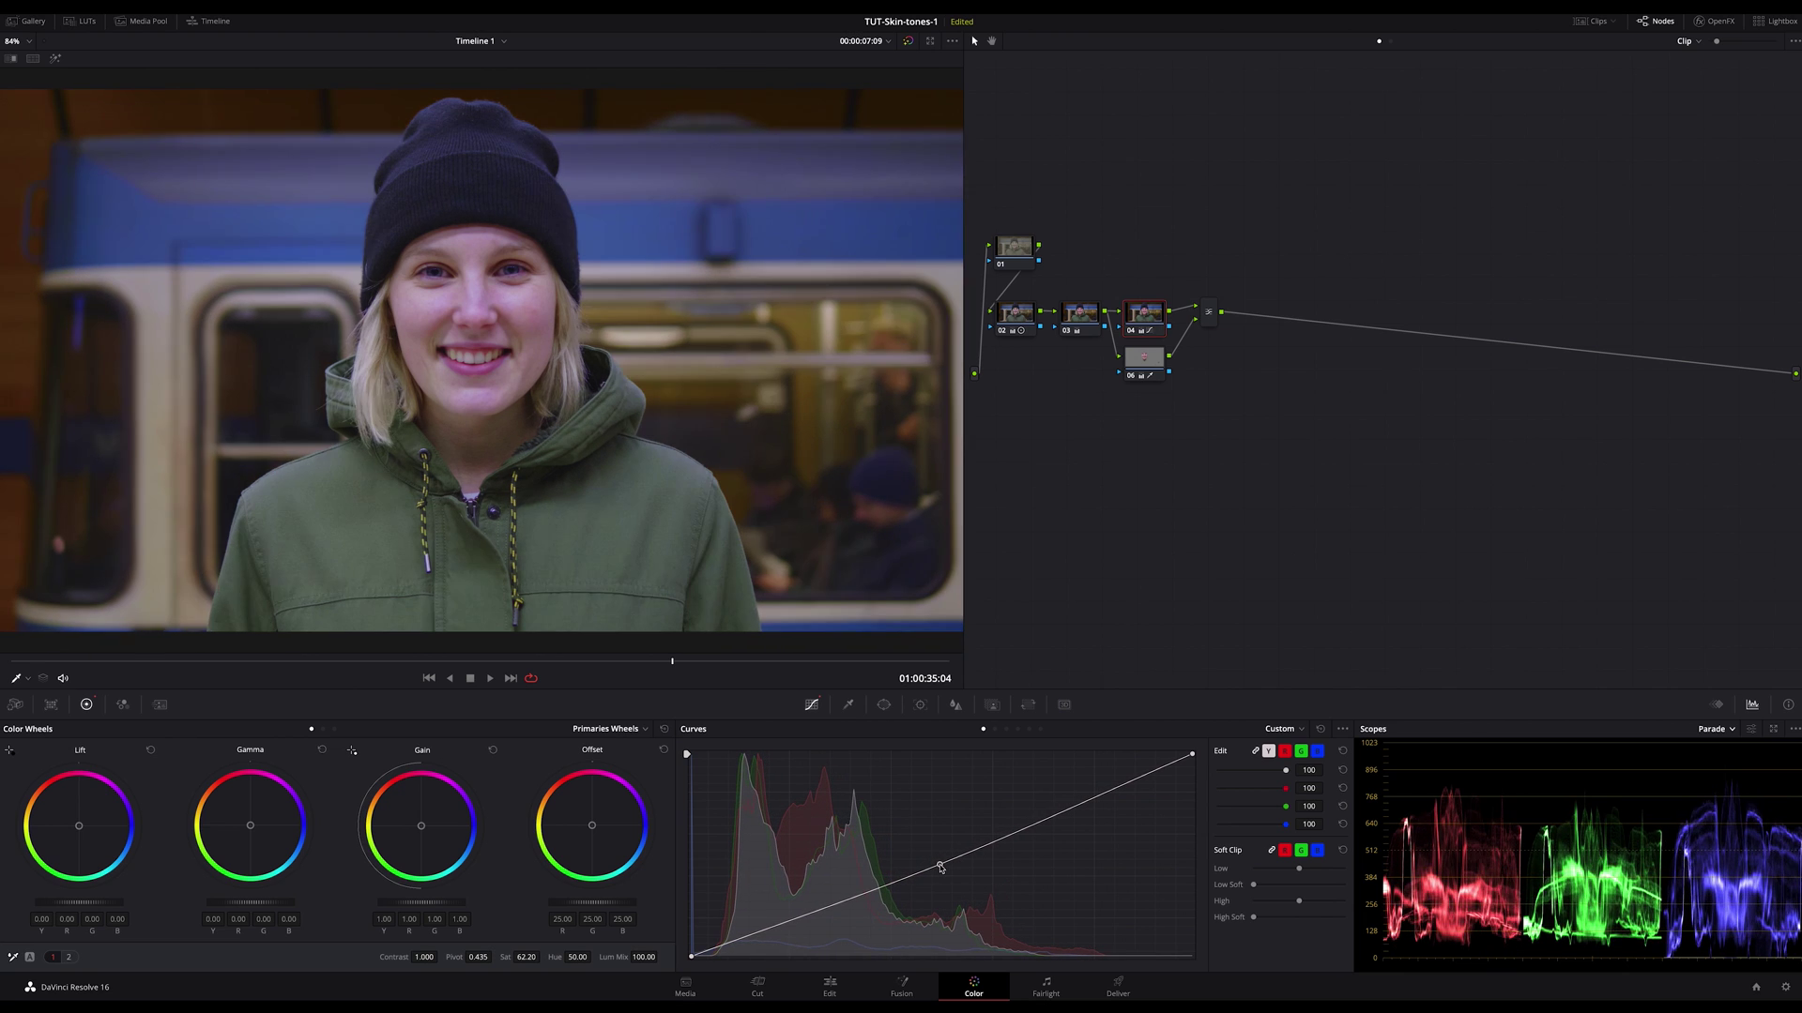
pyautogui.hotkey('ctrl', 'd')
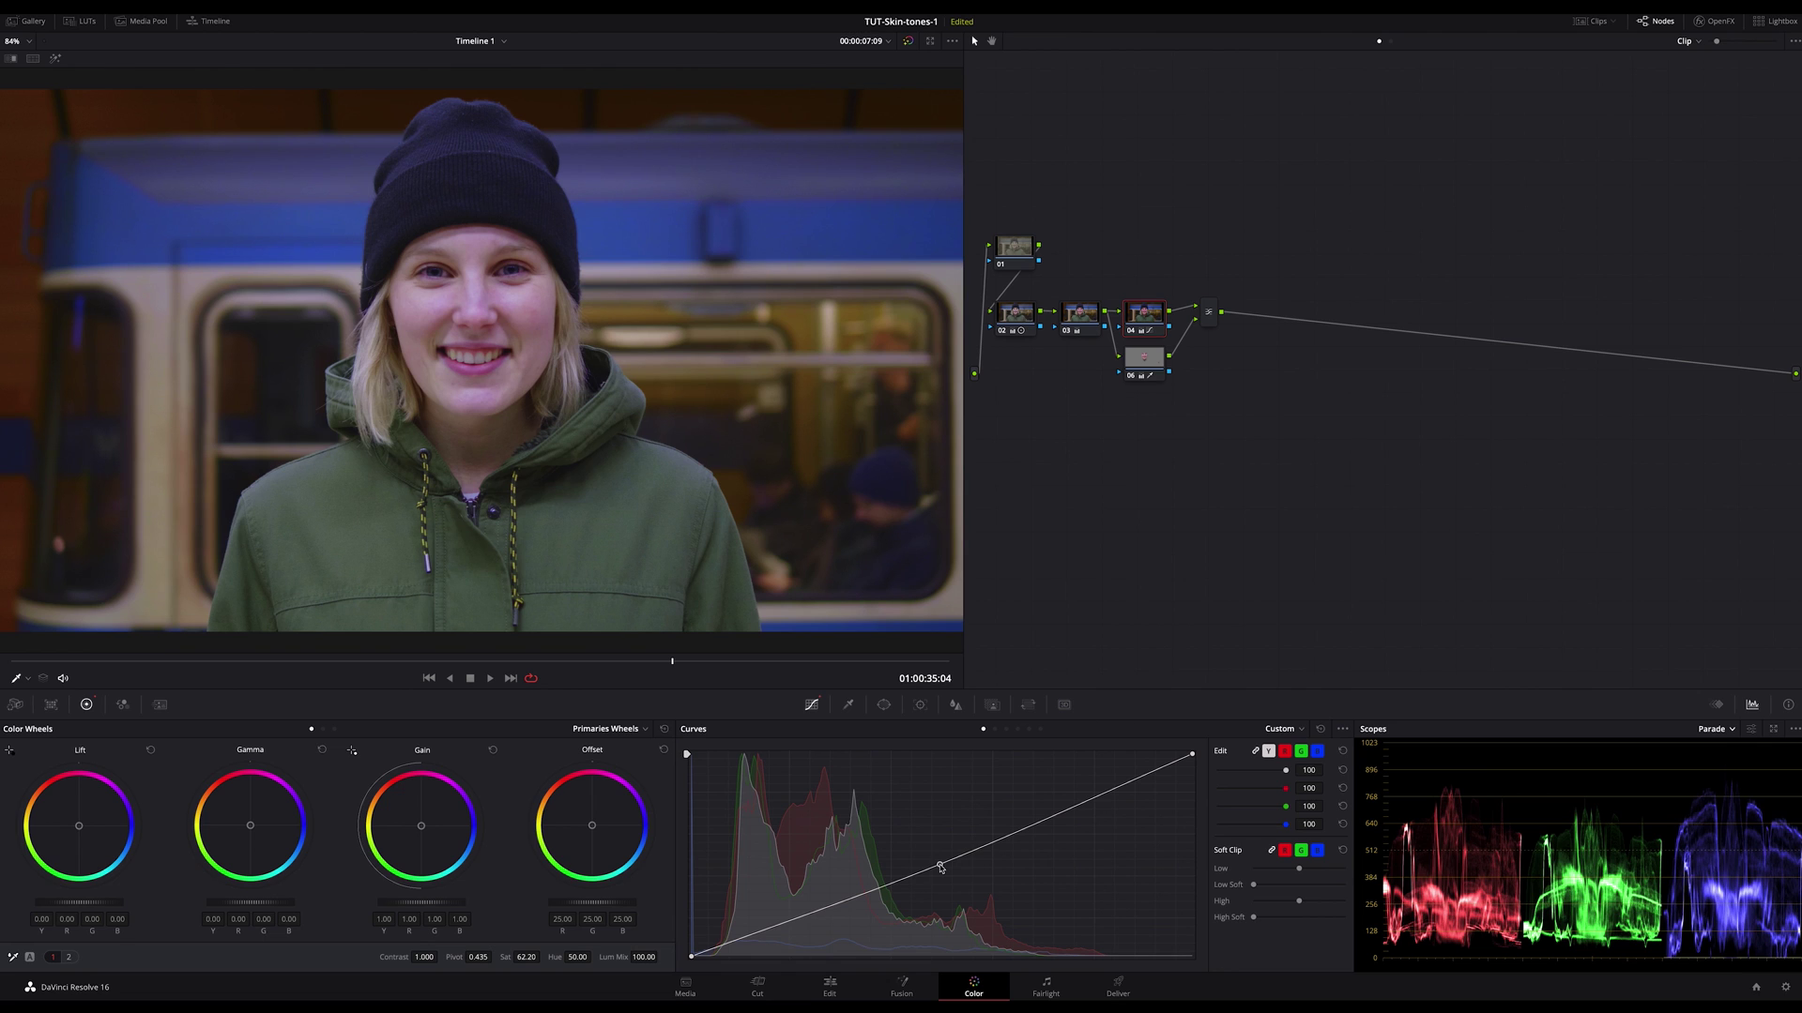
# Select skin node 06, compare its highlighted selection with the full image, and switch the scope back to the vectorscope
pyautogui.click(1143, 360)
pyautogui.hotkey('shift', 'h')
pyautogui.hotkey('shift', 'h')
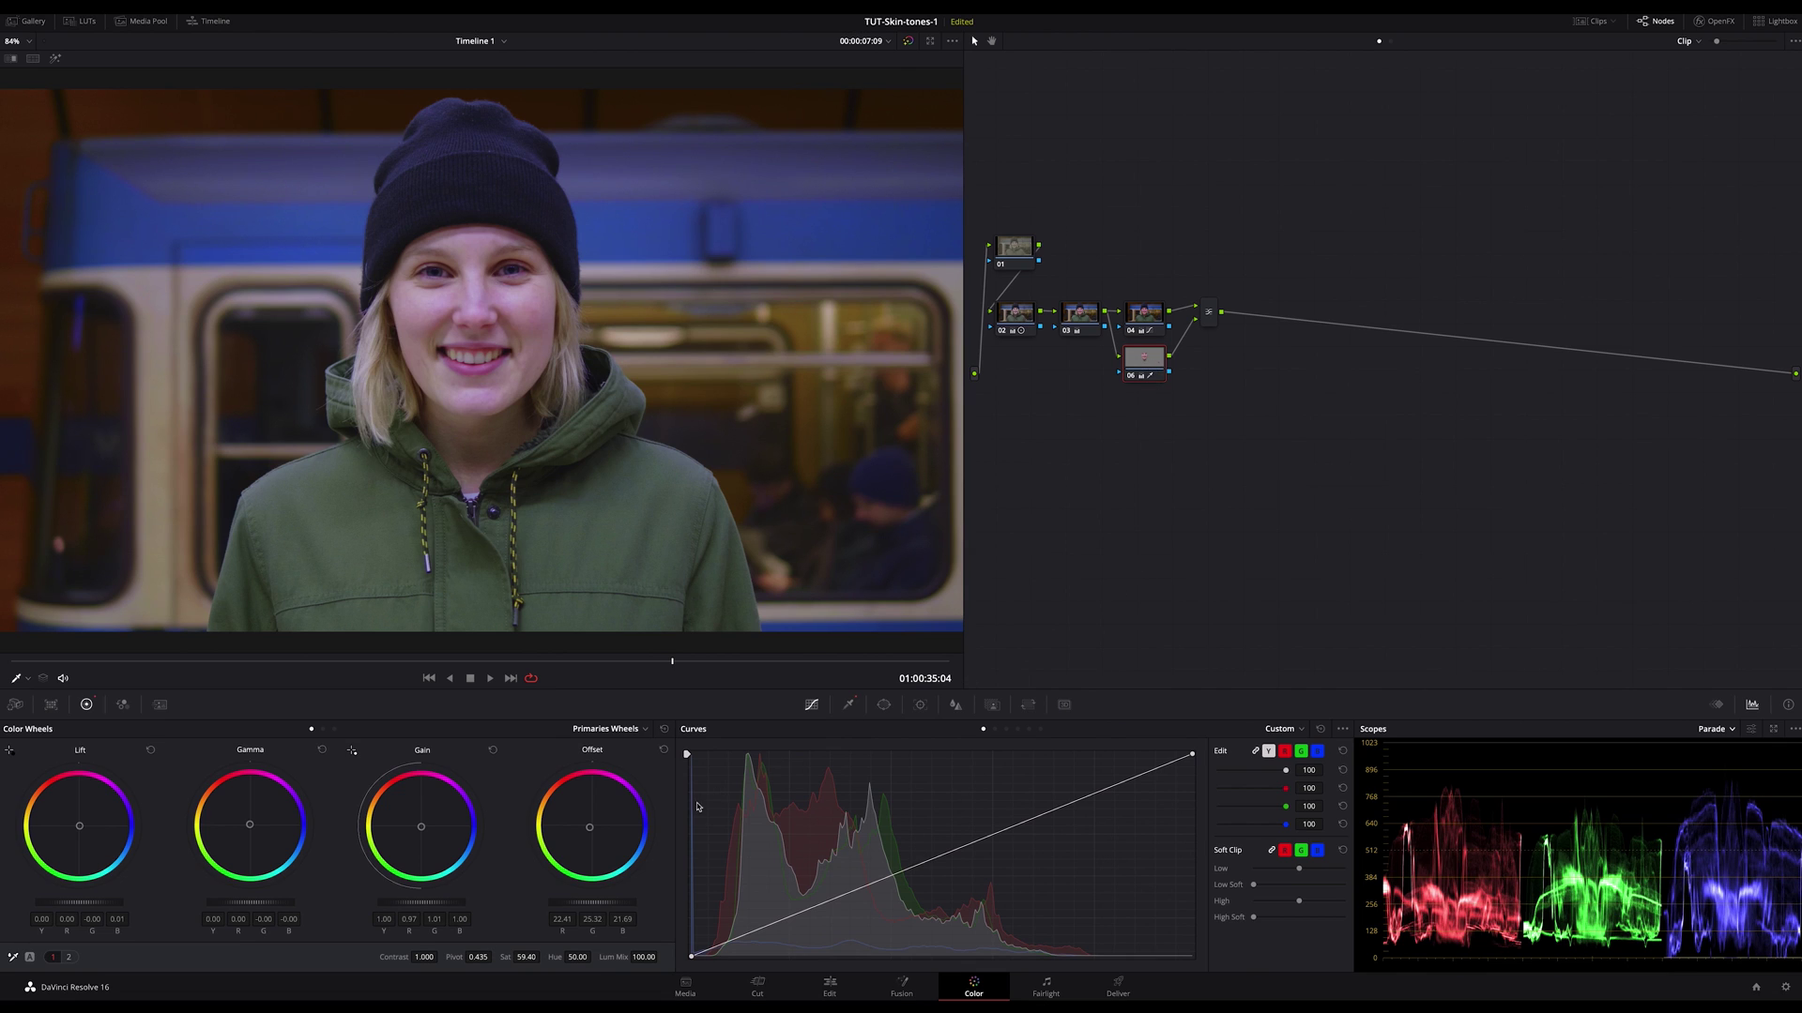
pyautogui.hotkey('shift', 'h')
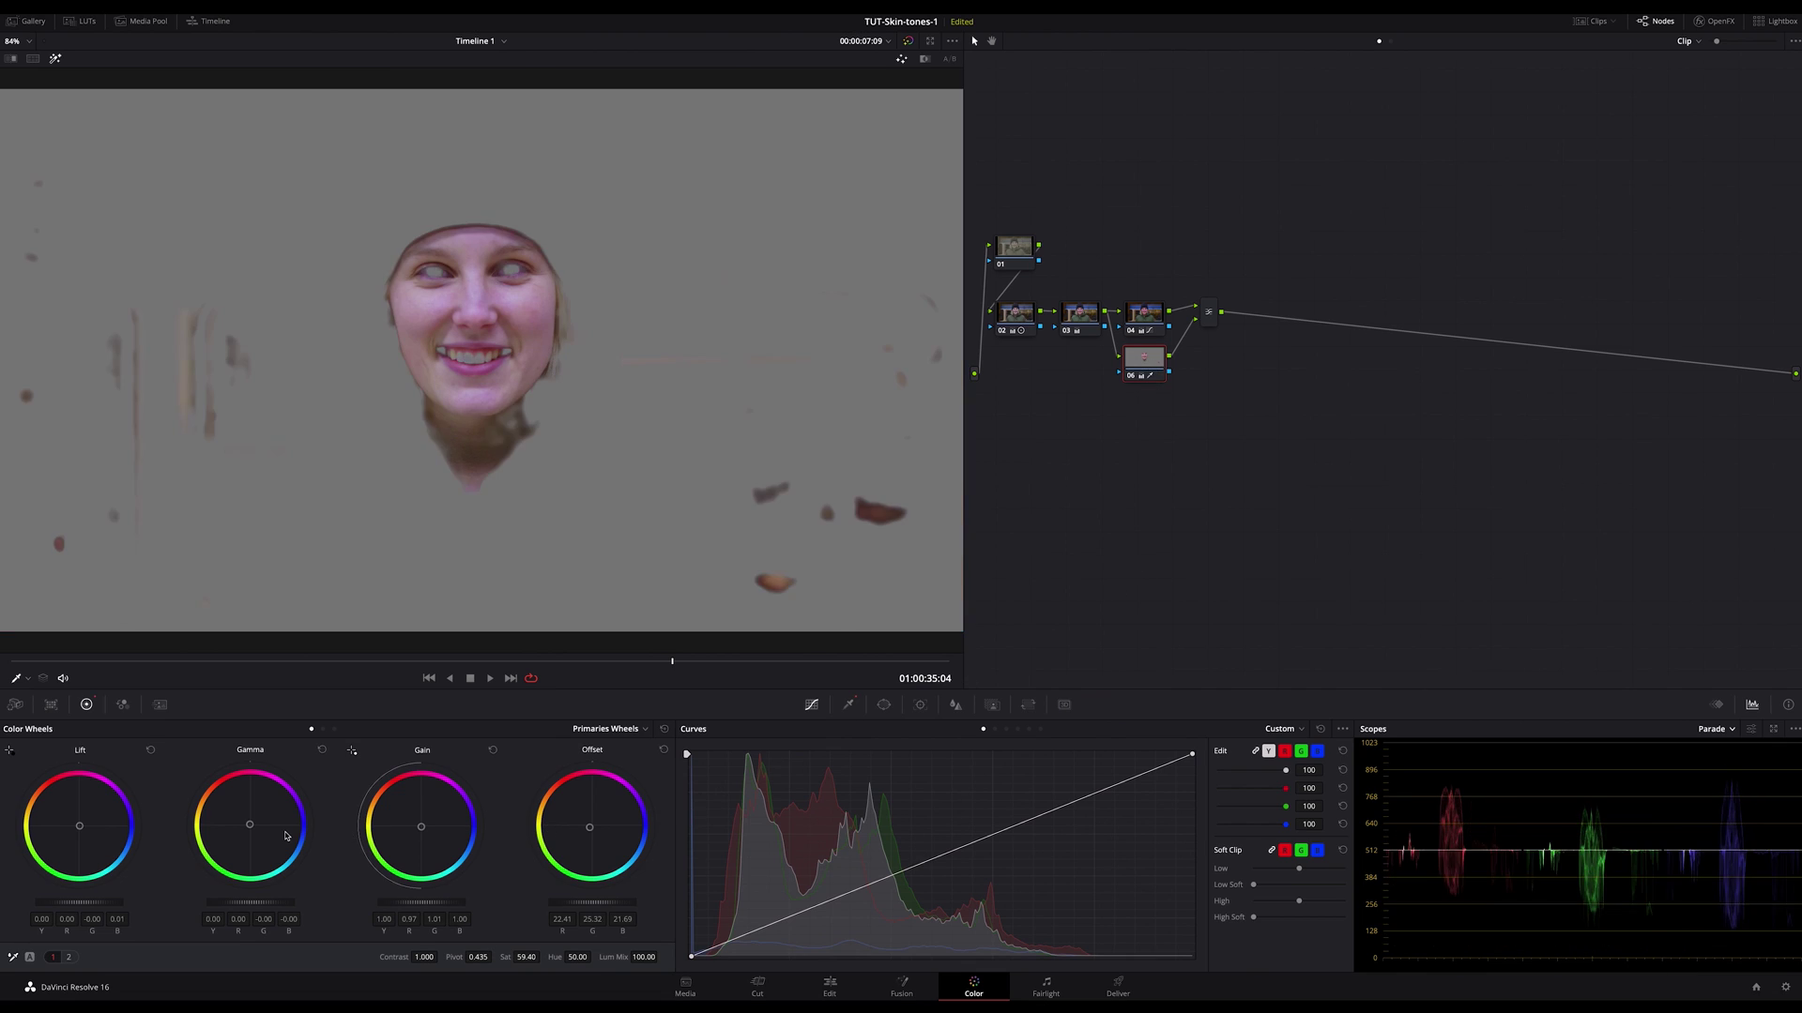
pyautogui.click(1732, 729)
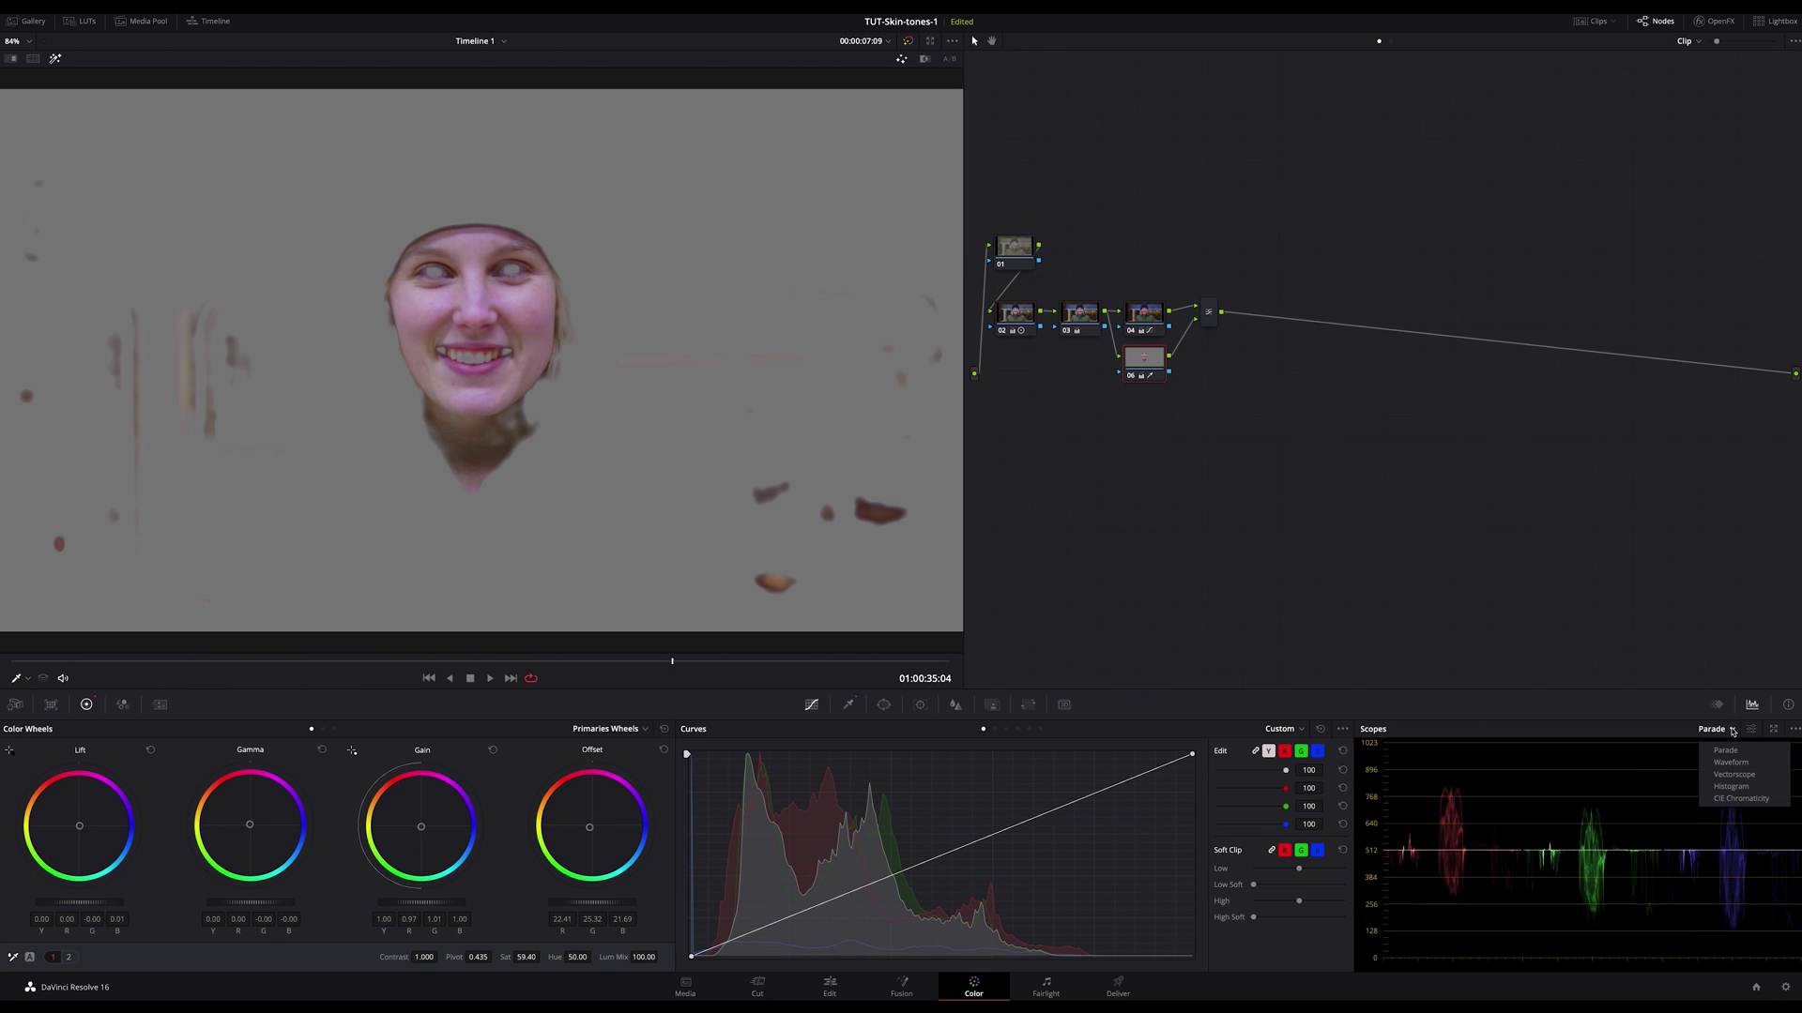
pyautogui.click(1734, 775)
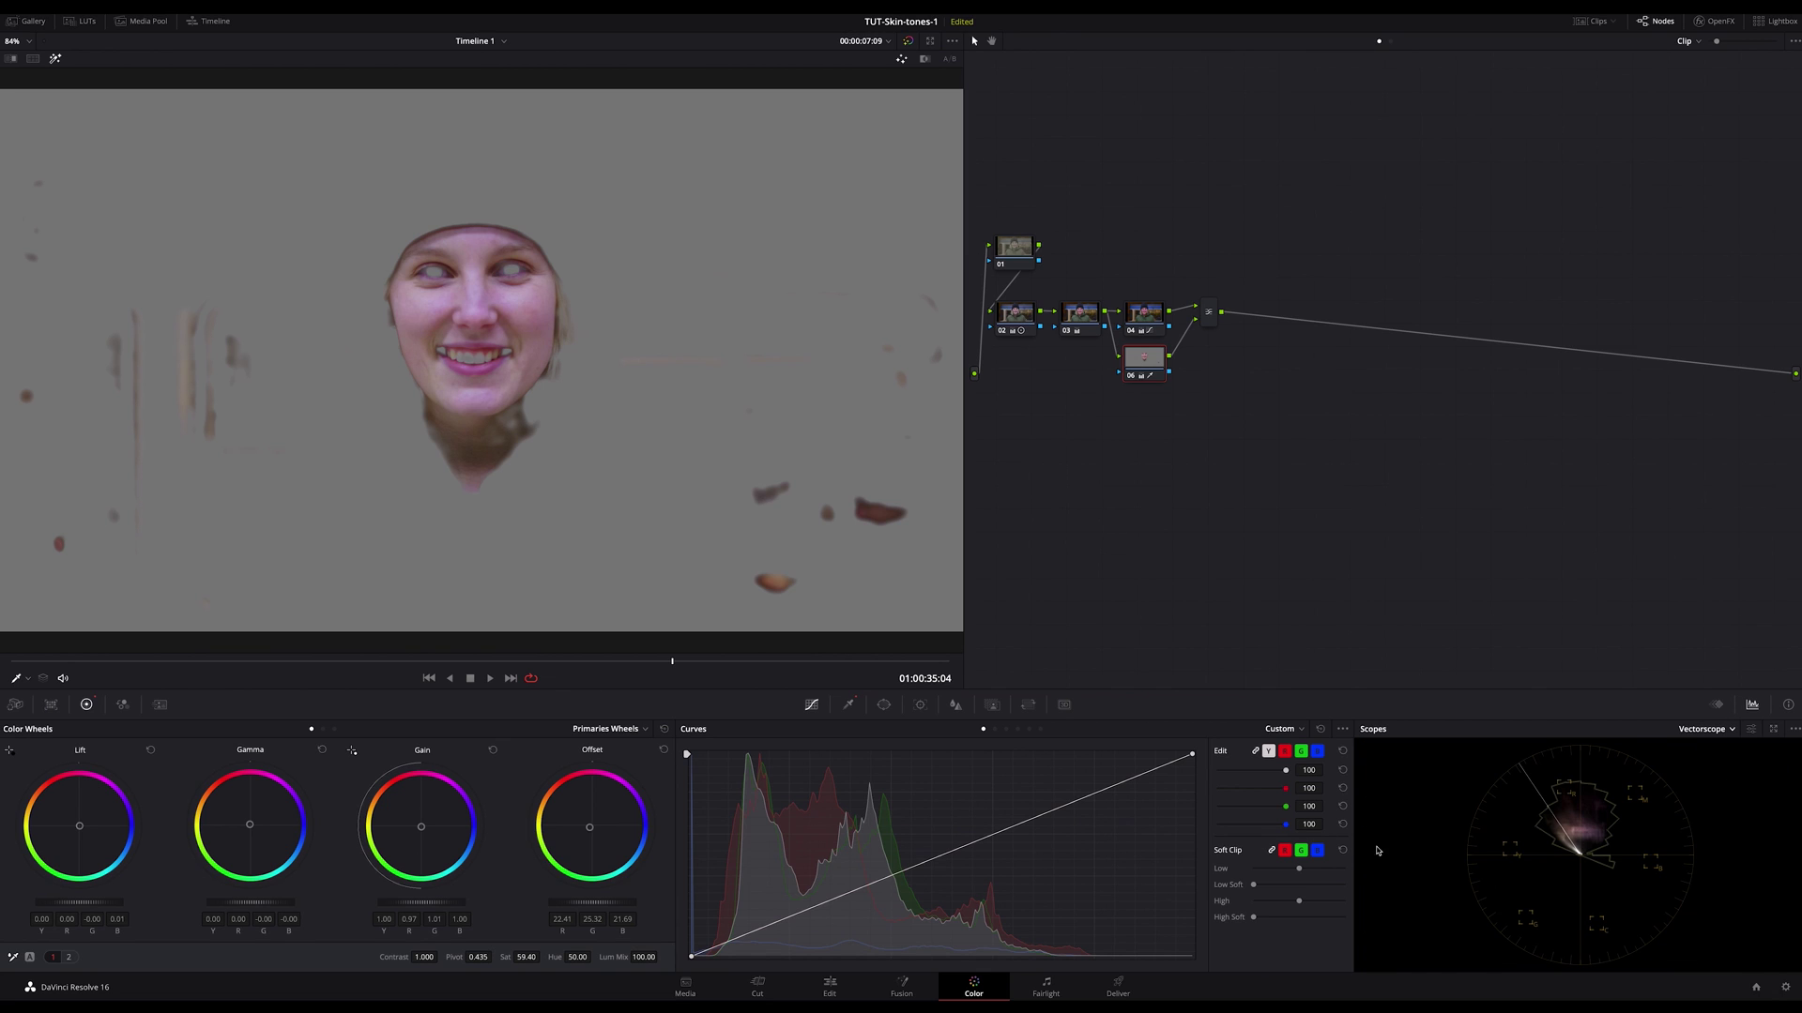
# Set the skin node's color boost to -4.50 and saturation to 62.00, comparing the image with the node off and on
pyautogui.click(67, 958)
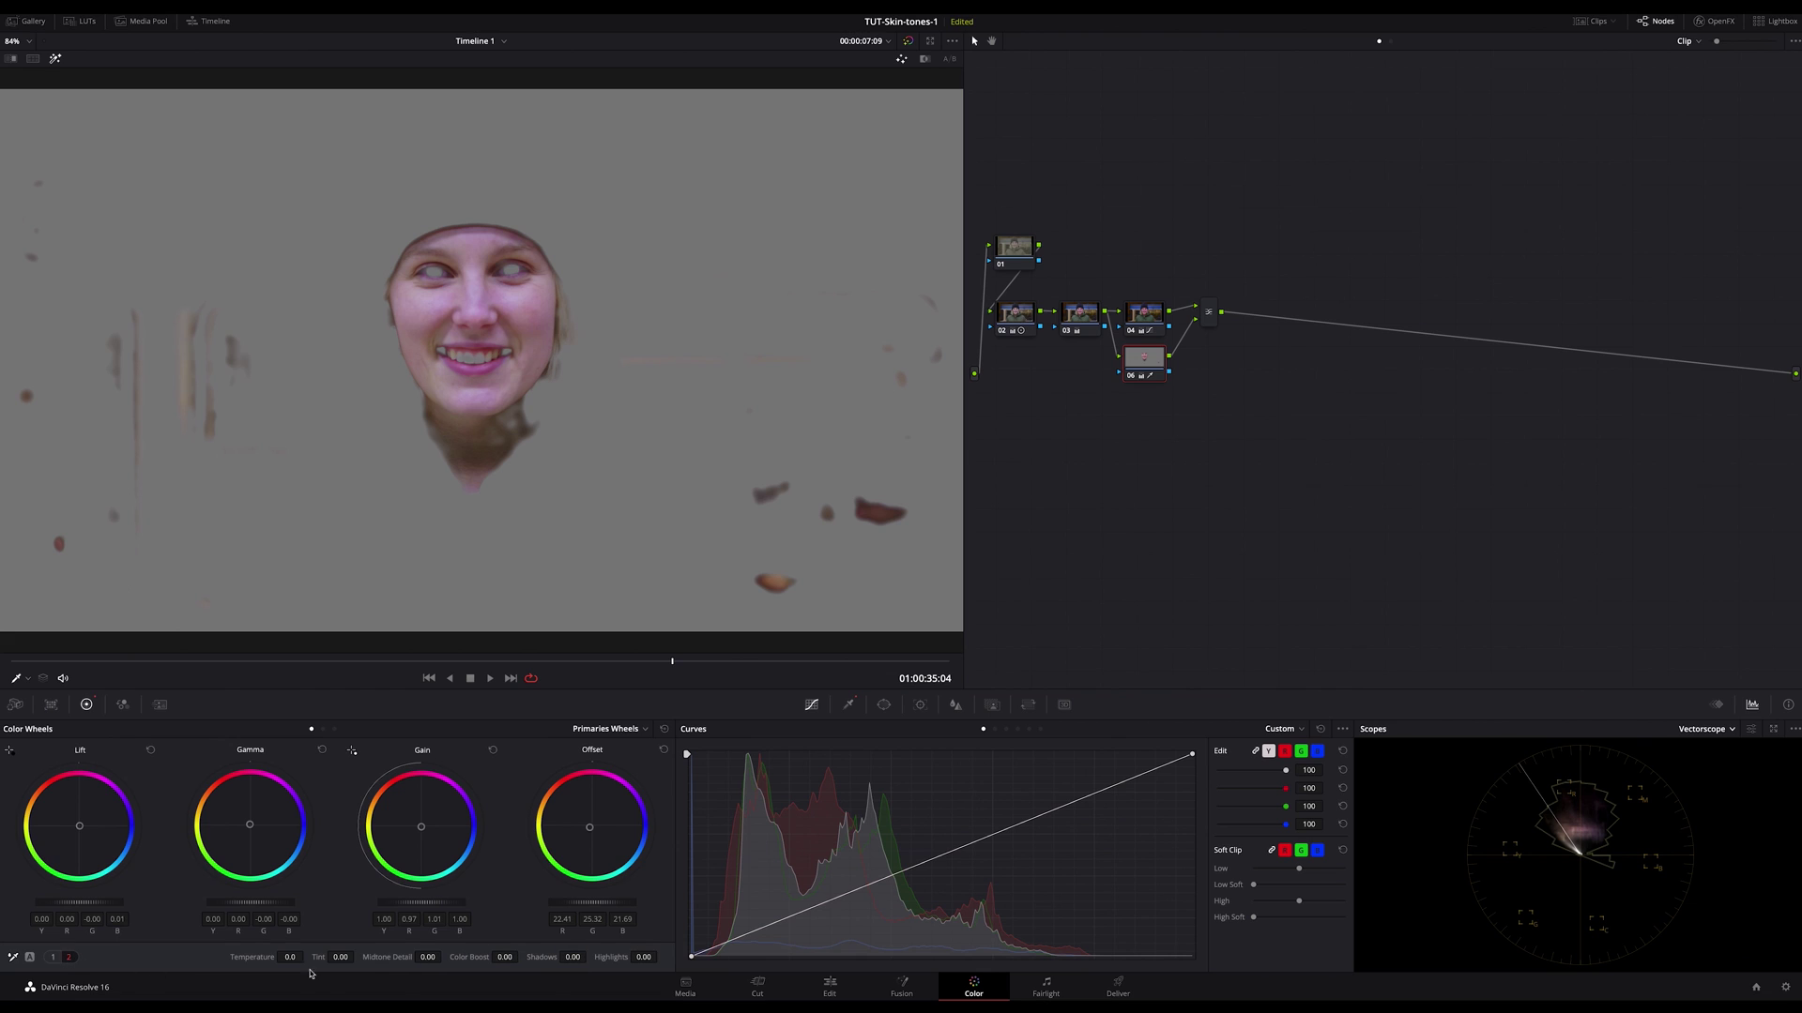
pyautogui.moveTo(504, 957); pyautogui.dragTo(495, 957)
pyautogui.hotkey('shift', 'h')
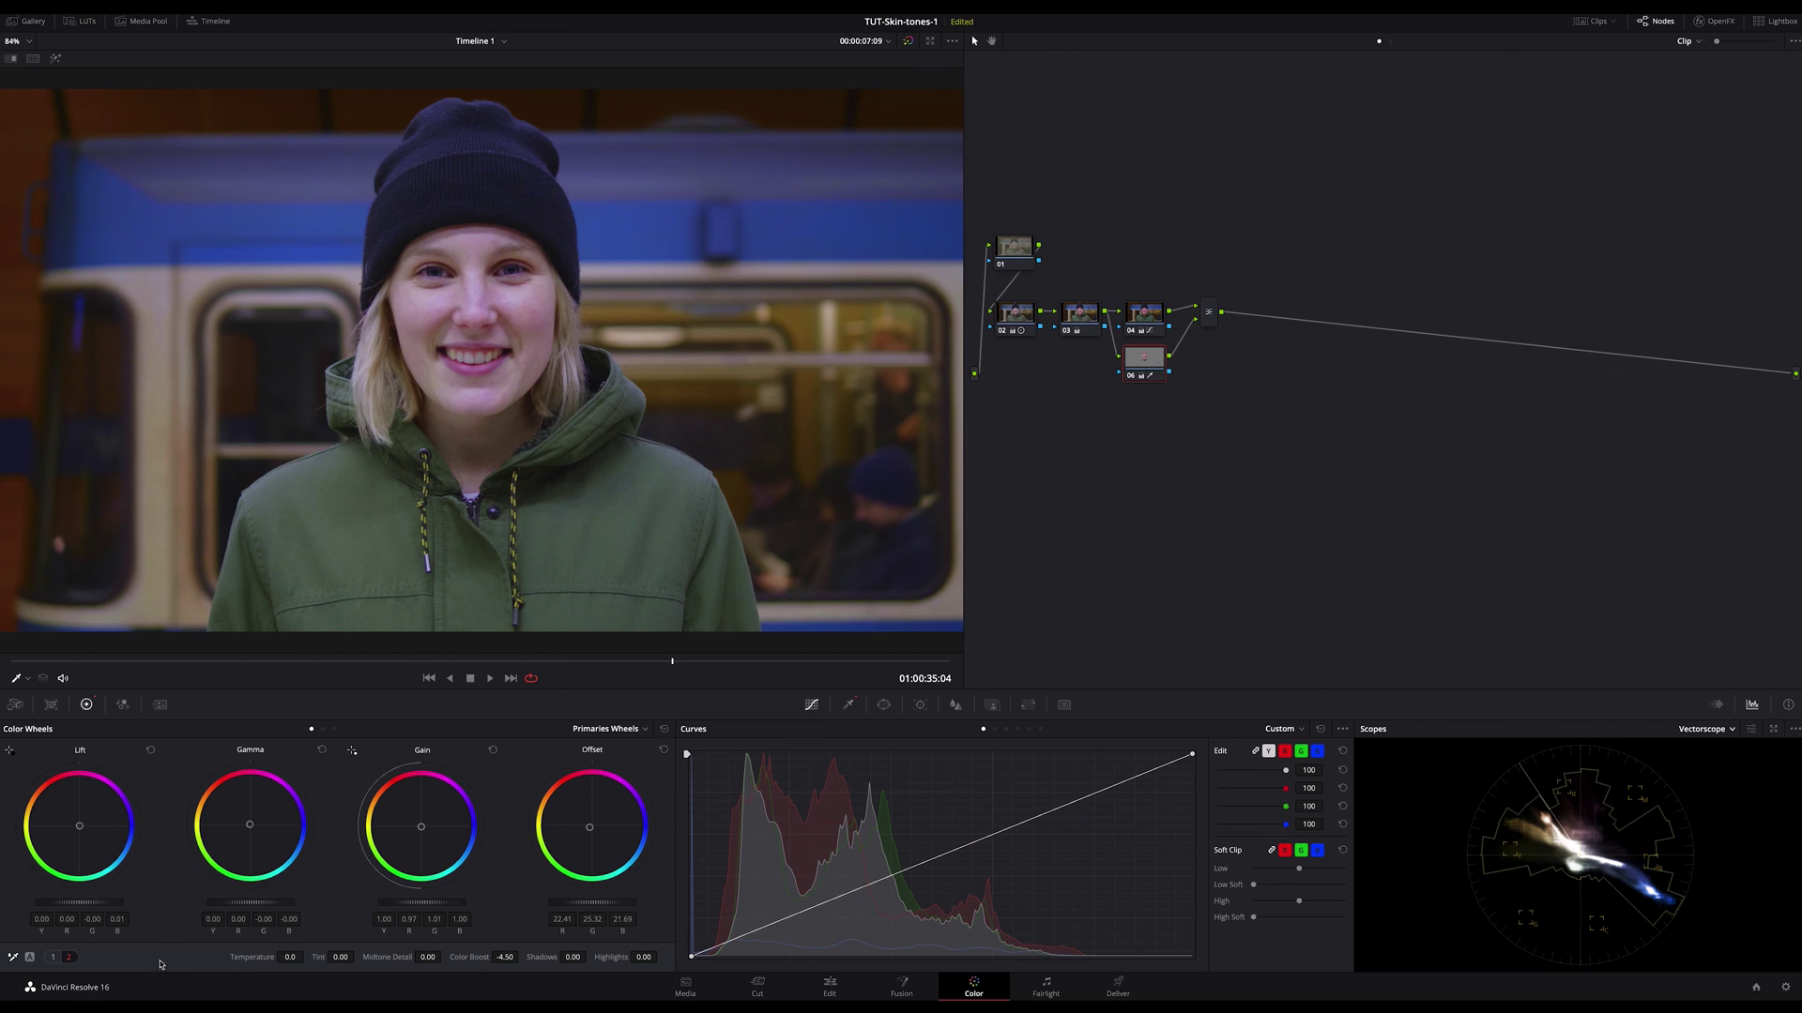
pyautogui.click(53, 957)
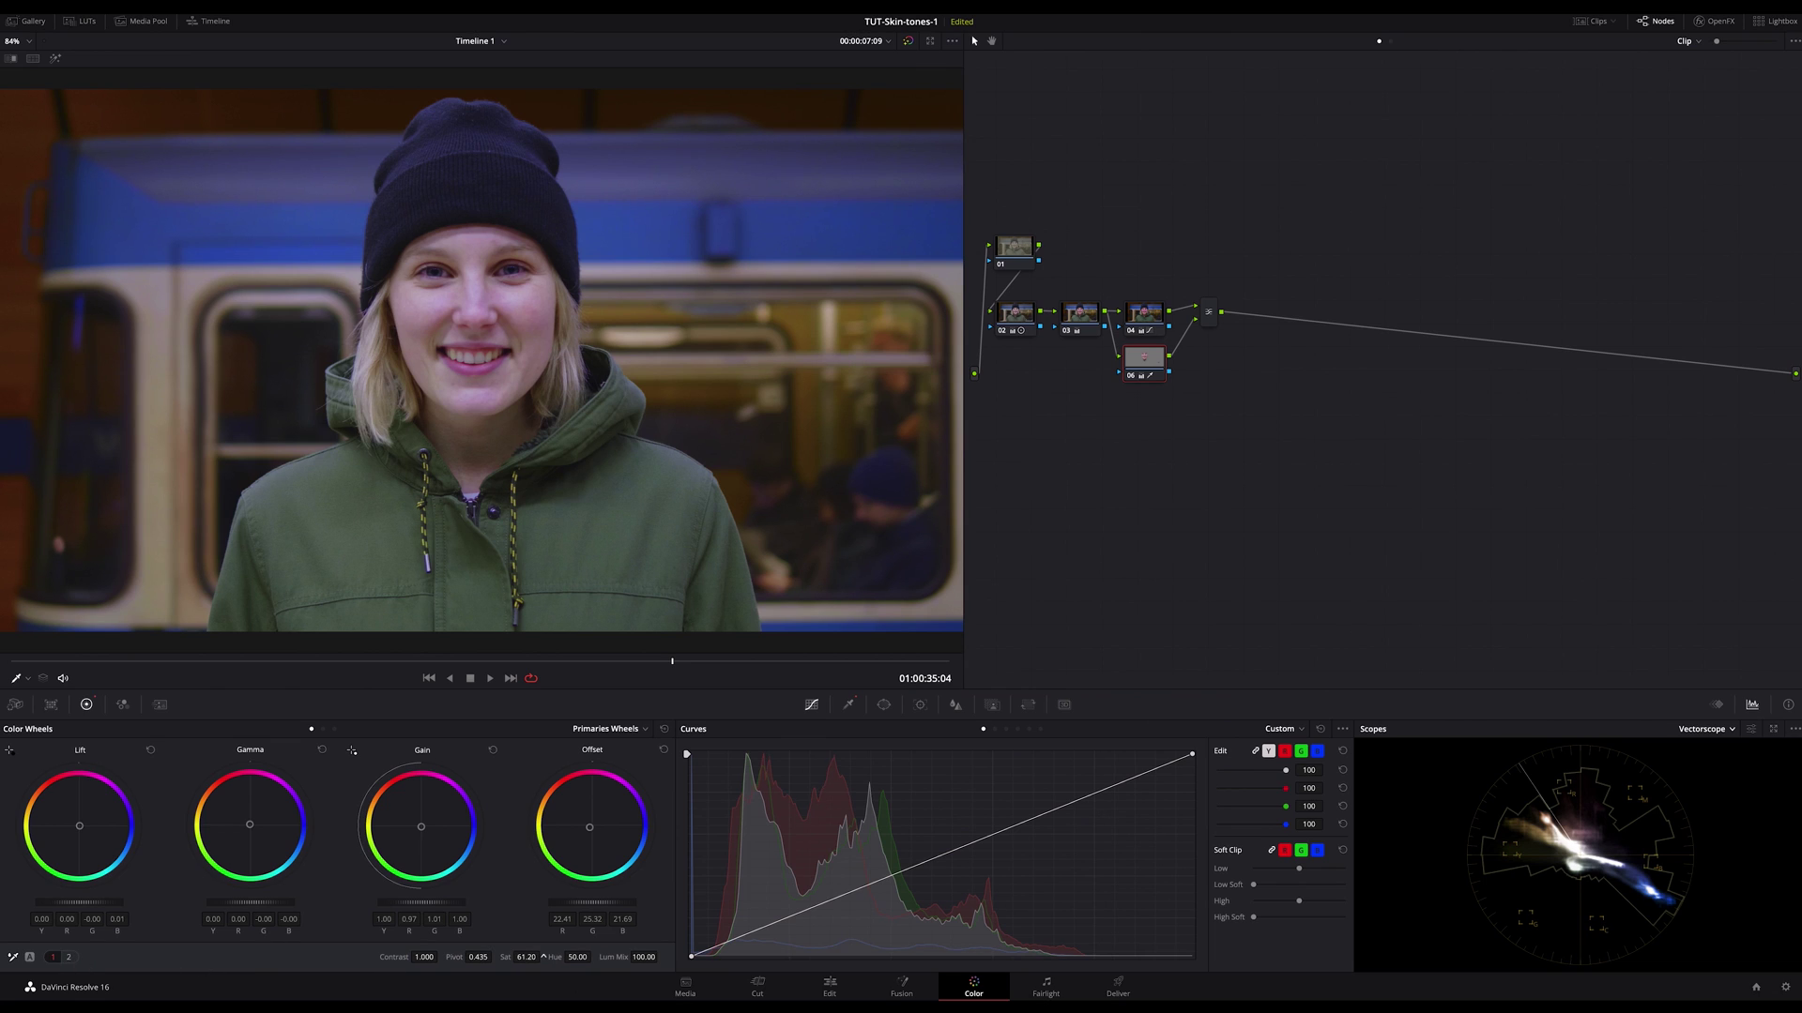
pyautogui.moveTo(543, 956); pyautogui.dragTo(549, 956)
pyautogui.hotkey('ctrl', 'd')
pyautogui.hotkey('ctrl', 'd')
# Set the skin node's contrast to 1.030, pivot to 0.621 and saturation to 60.20, and nudge its gamma to red 0.01
pyautogui.moveTo(440, 957); pyautogui.dragTo(441, 957)
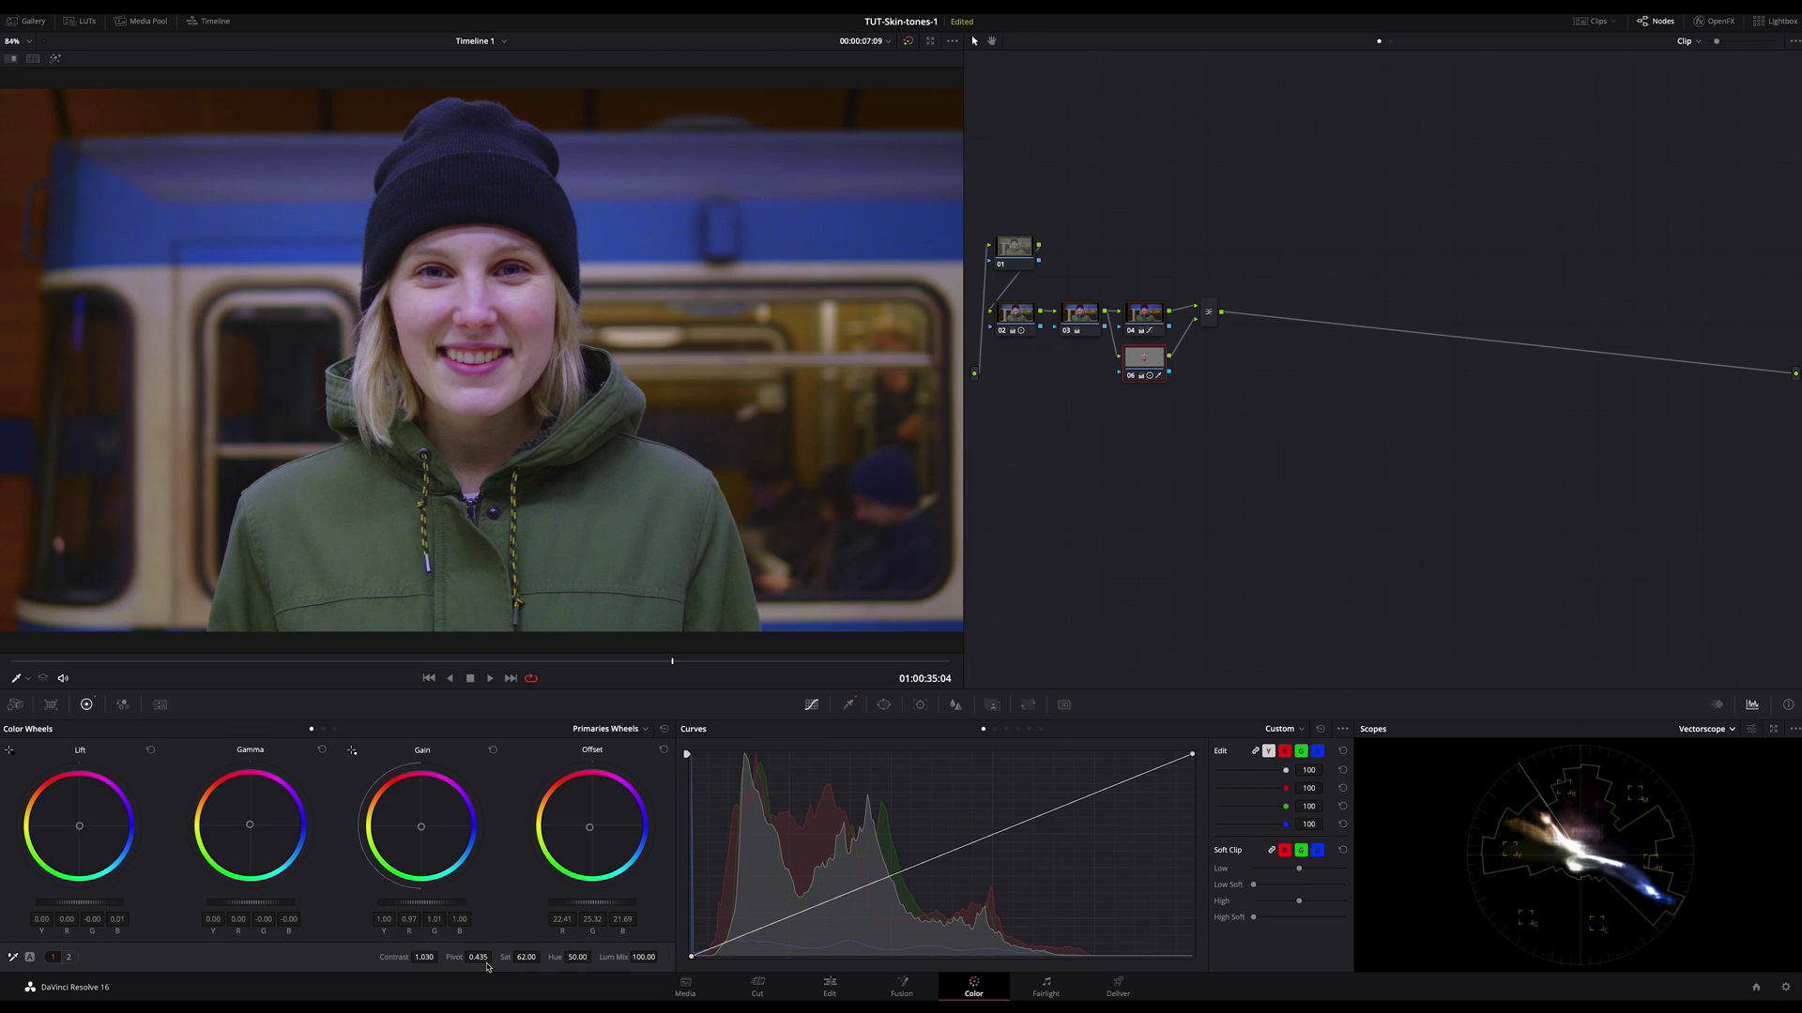
pyautogui.moveTo(495, 958); pyautogui.dragTo(495, 957)
pyautogui.moveTo(543, 957); pyautogui.dragTo(543, 957)
pyautogui.hotkey('shift', 'h')
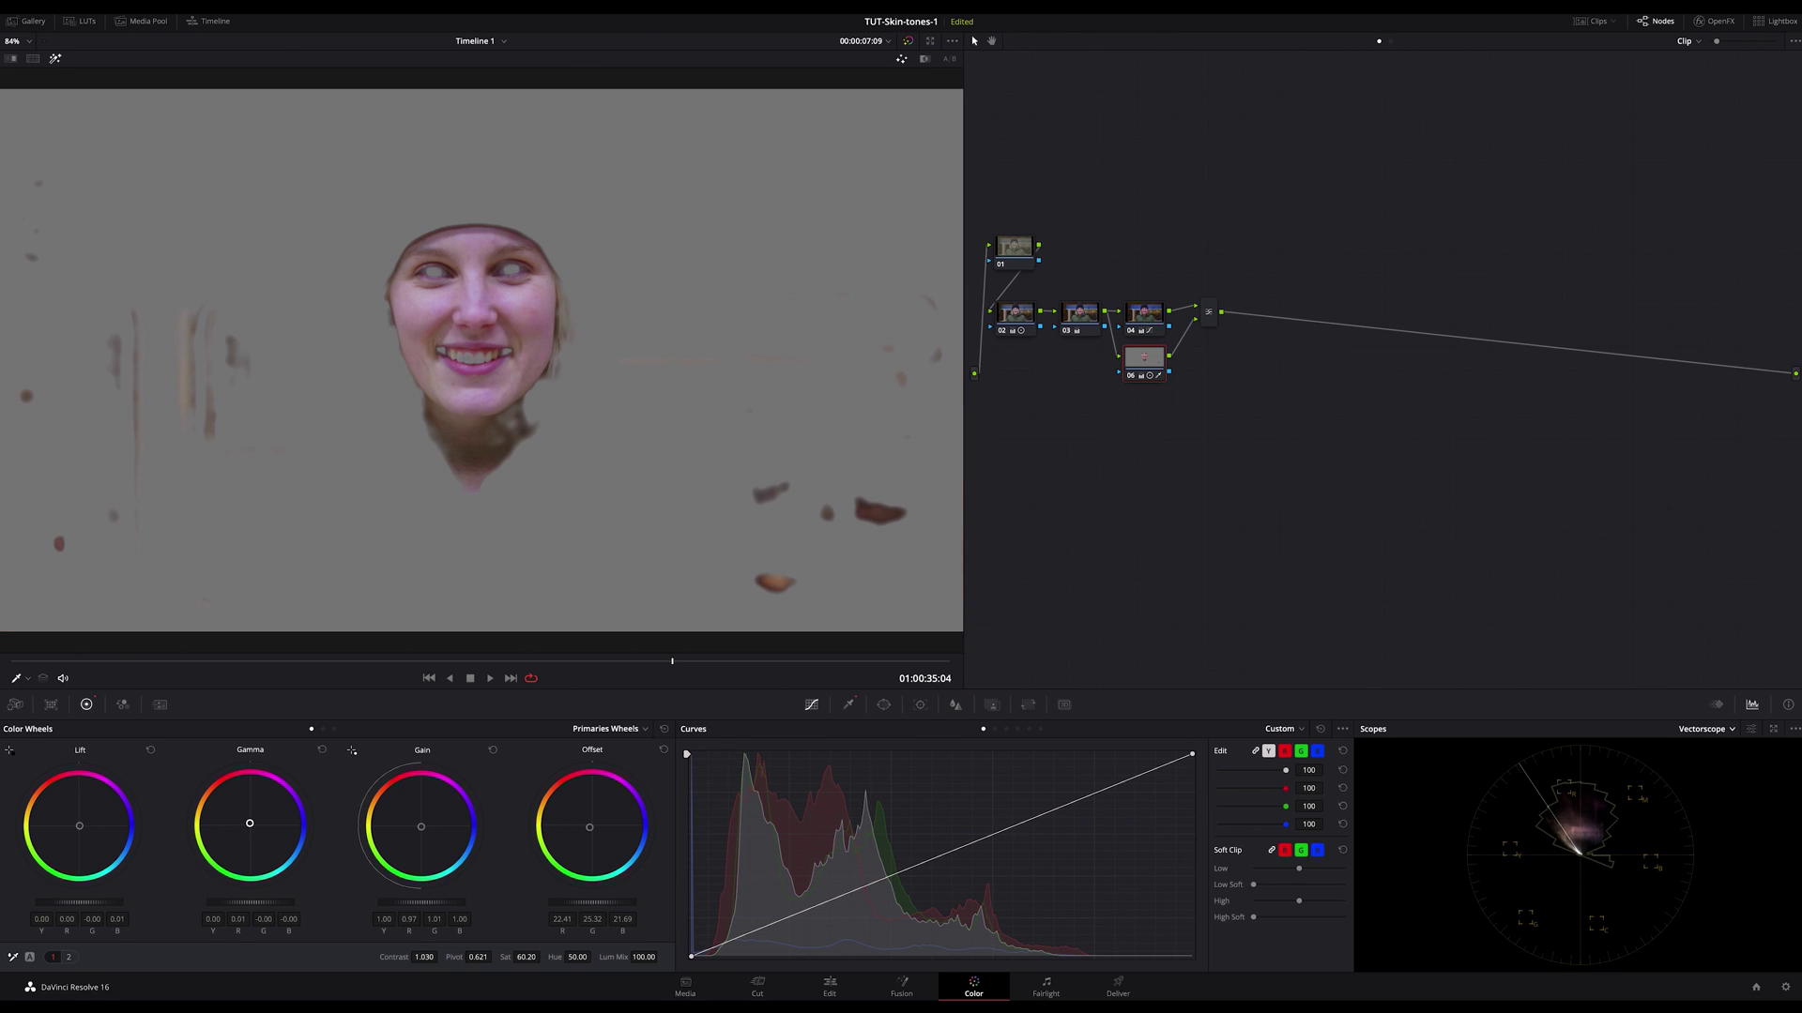
pyautogui.hotkey('shift', 'h')
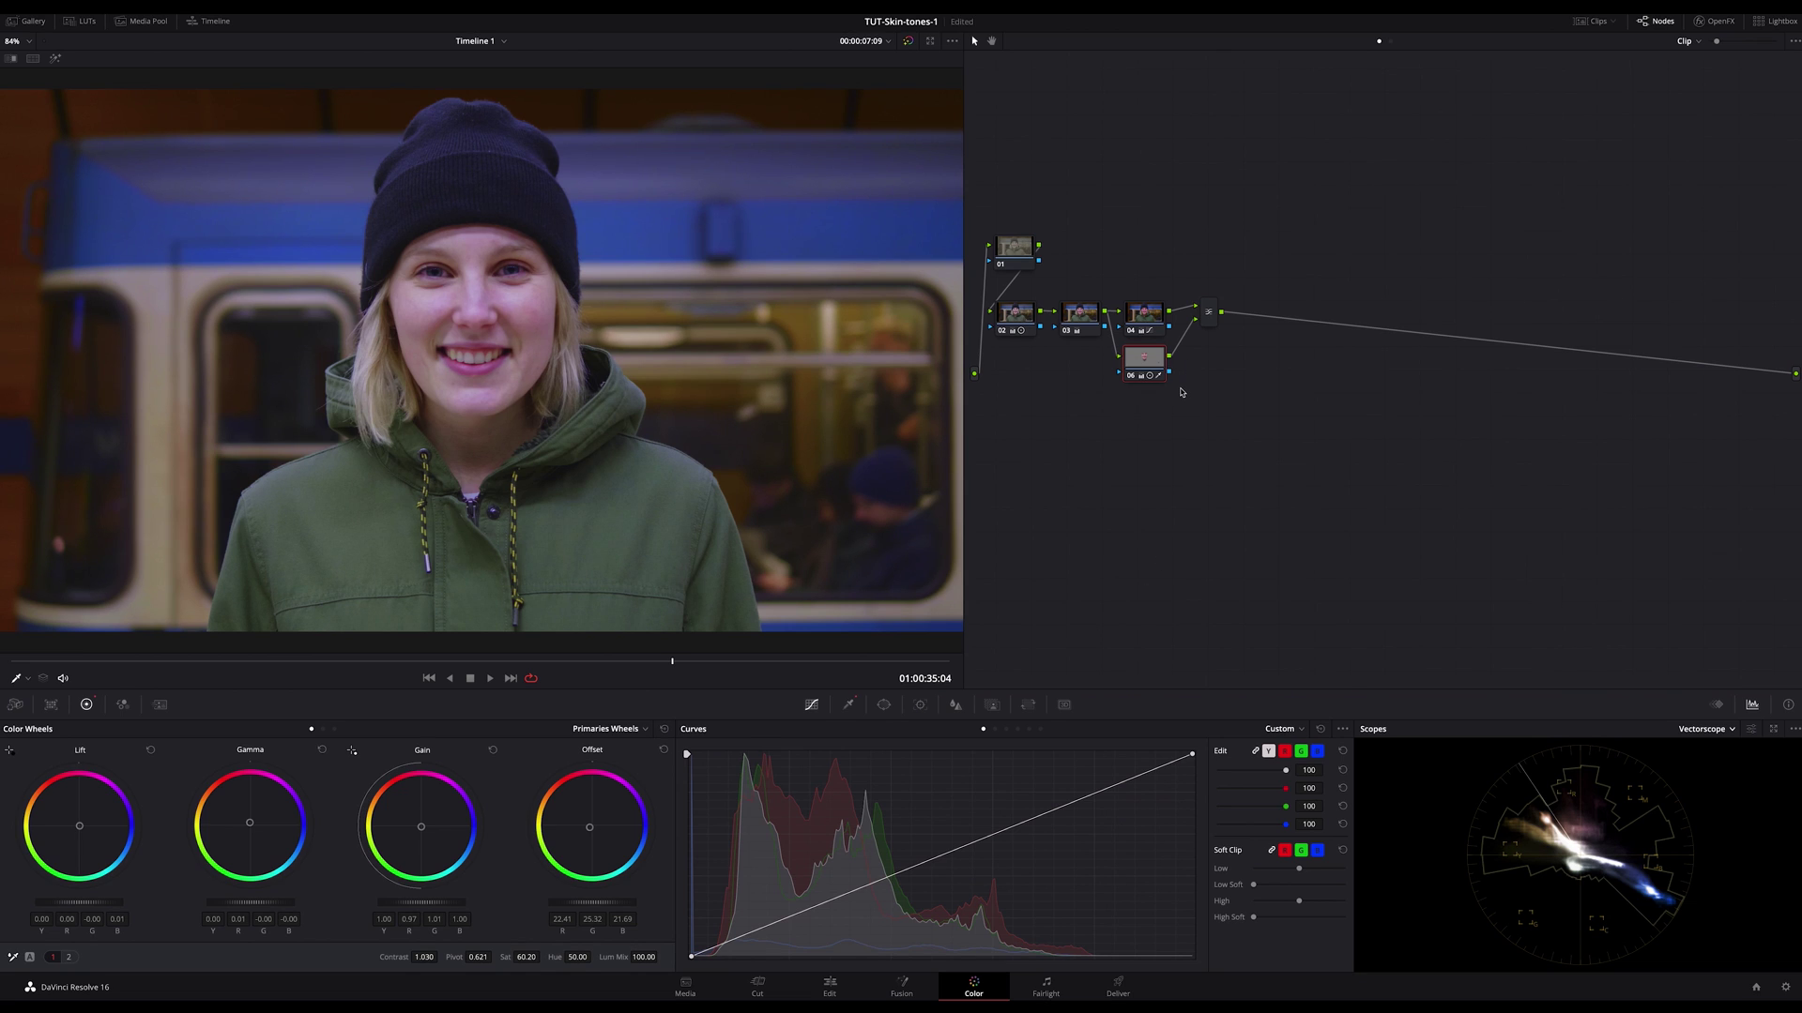
# Move the parallel mixer slightly down and nudge node 02's gamma wheel to warm the overall image
pyautogui.moveTo(1212, 315); pyautogui.dragTo(1212, 320)
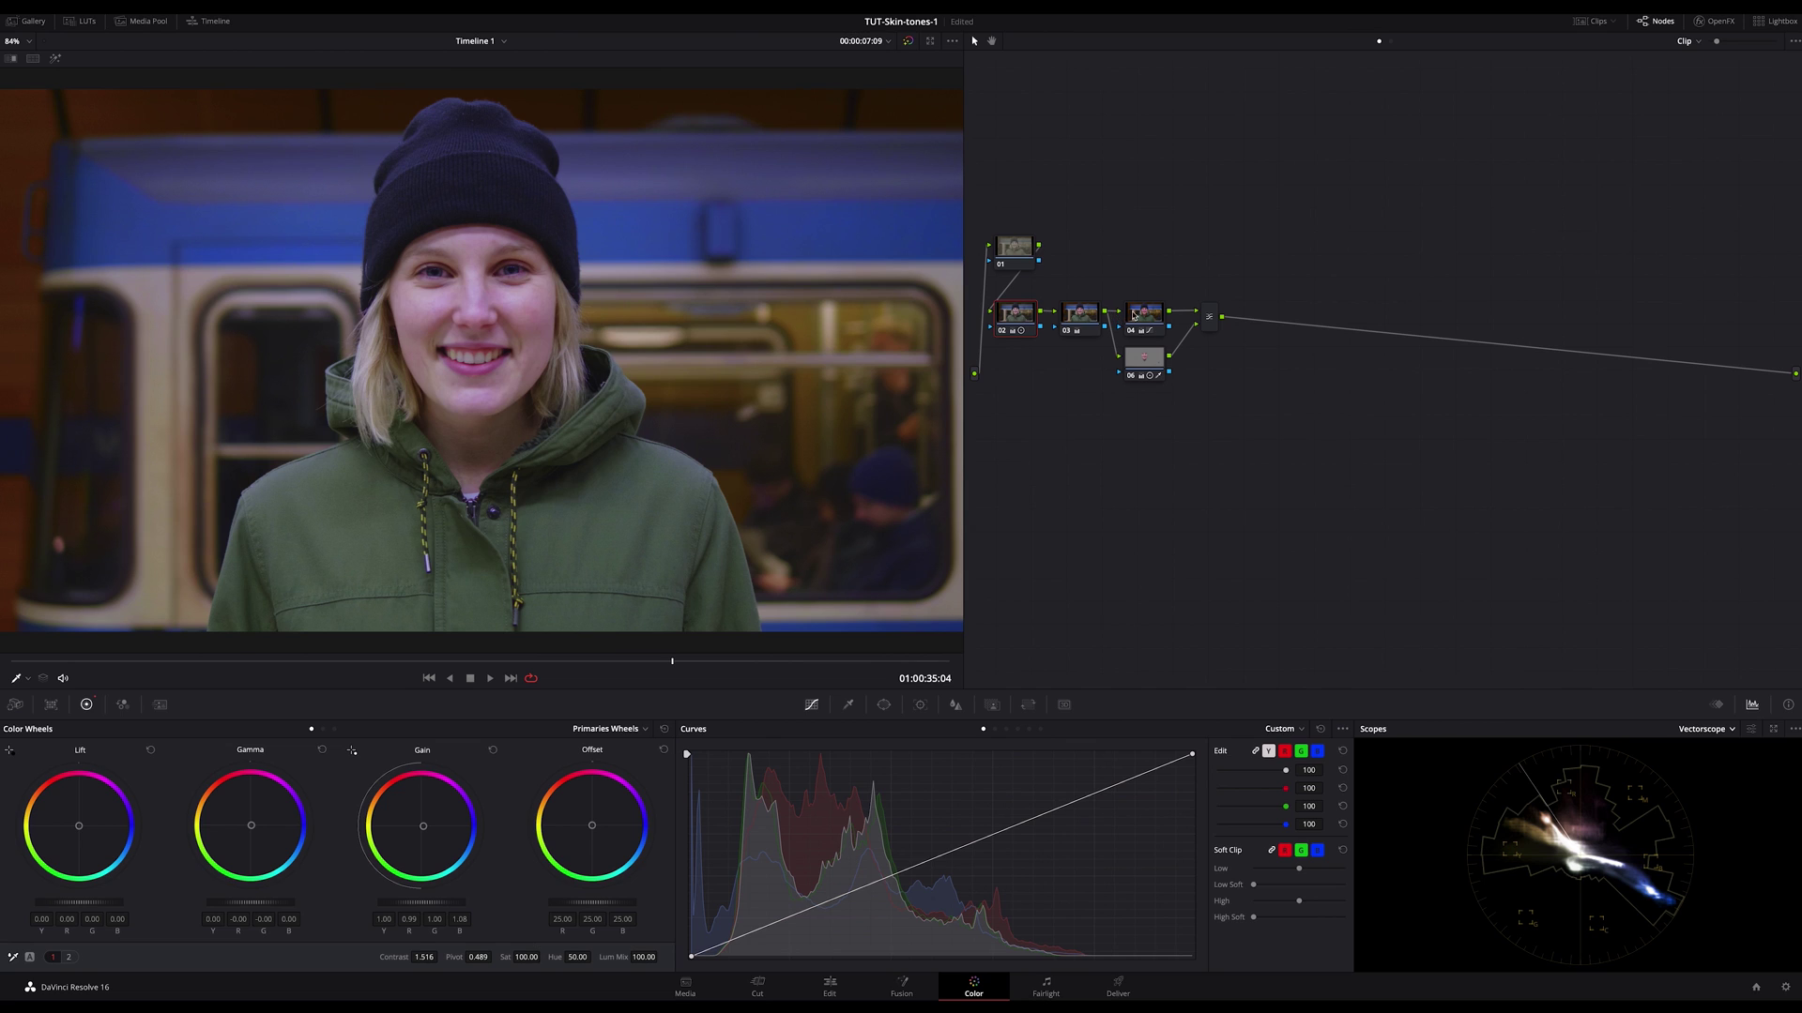
pyautogui.click(1731, 730)
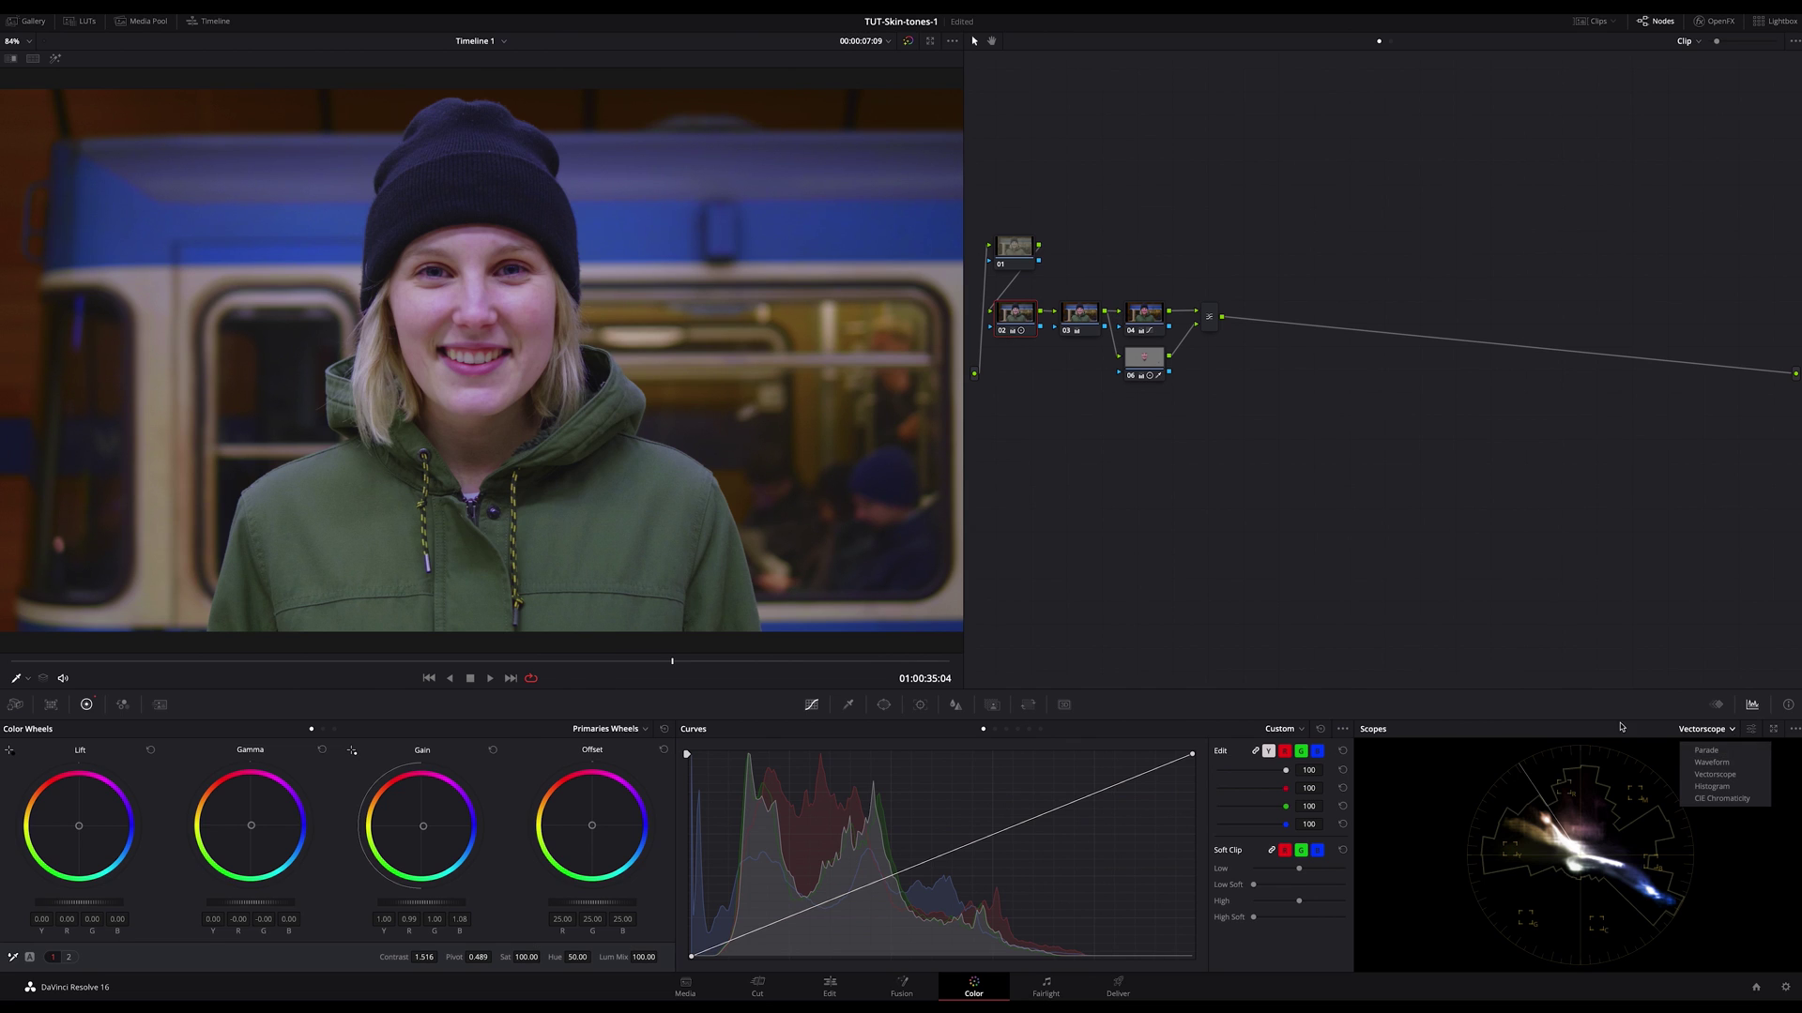
pyautogui.click(1729, 733)
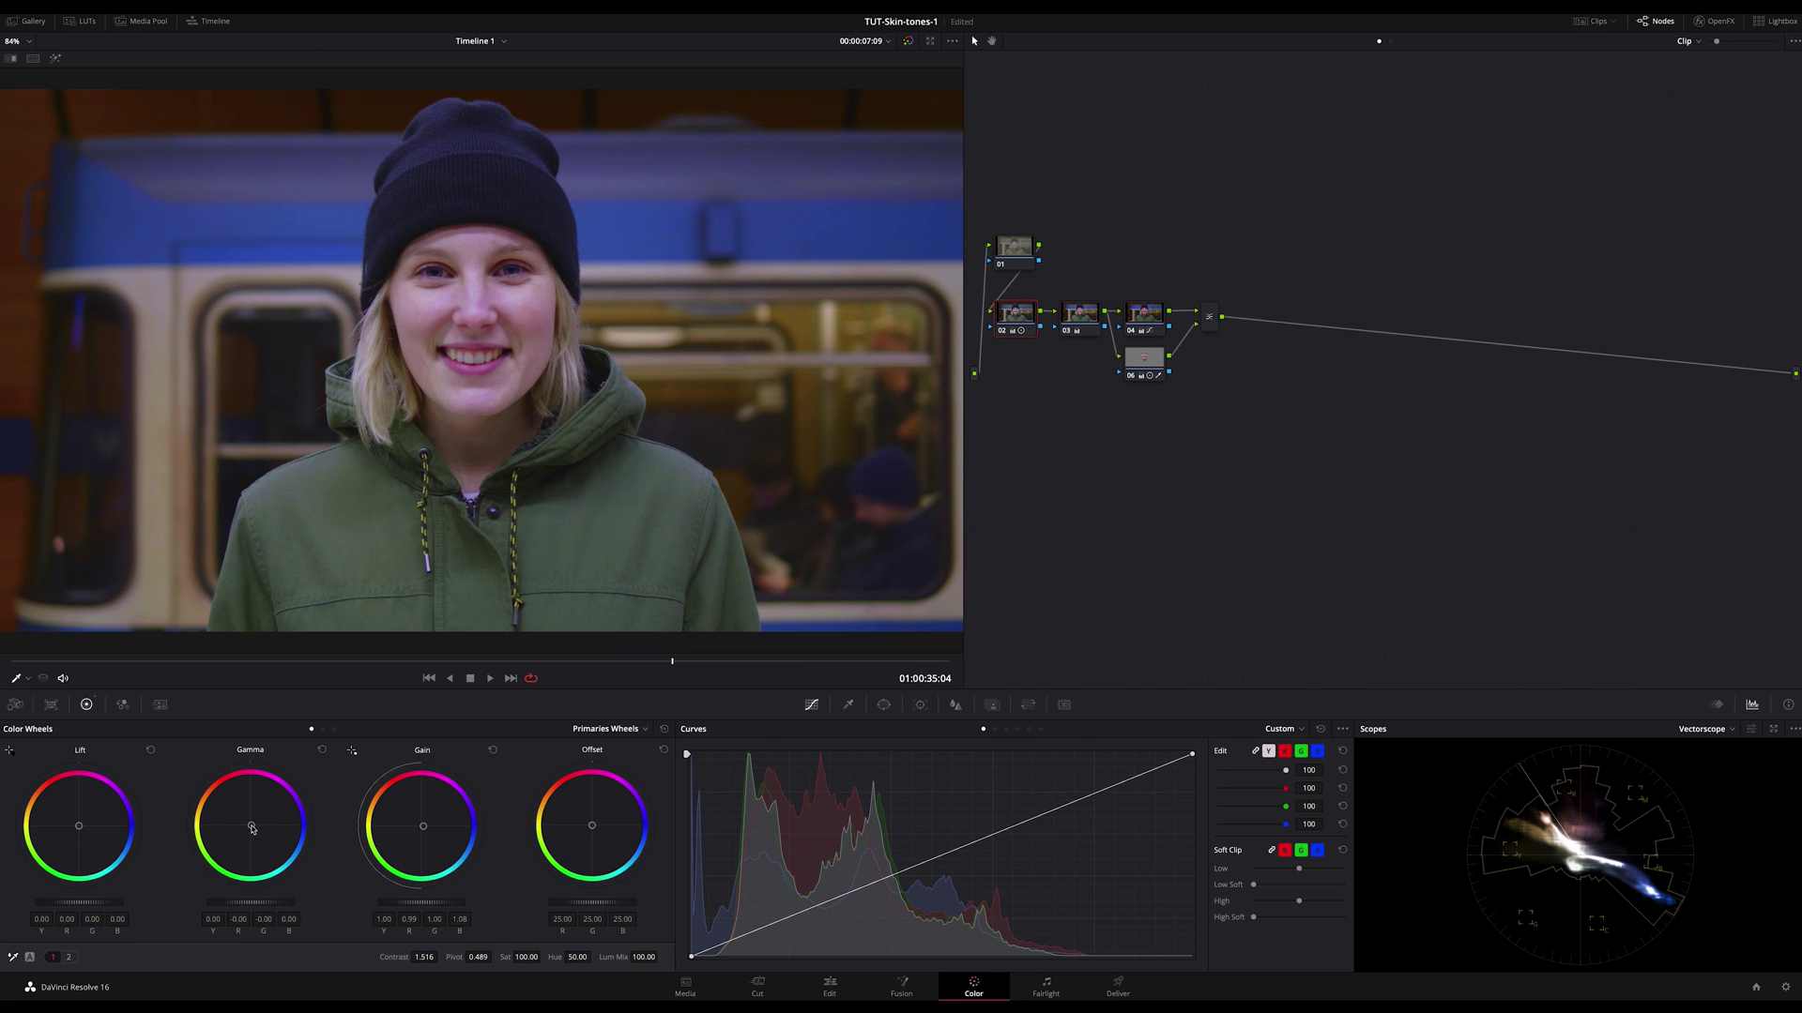
pyautogui.moveTo(251, 829); pyautogui.dragTo(251, 825)
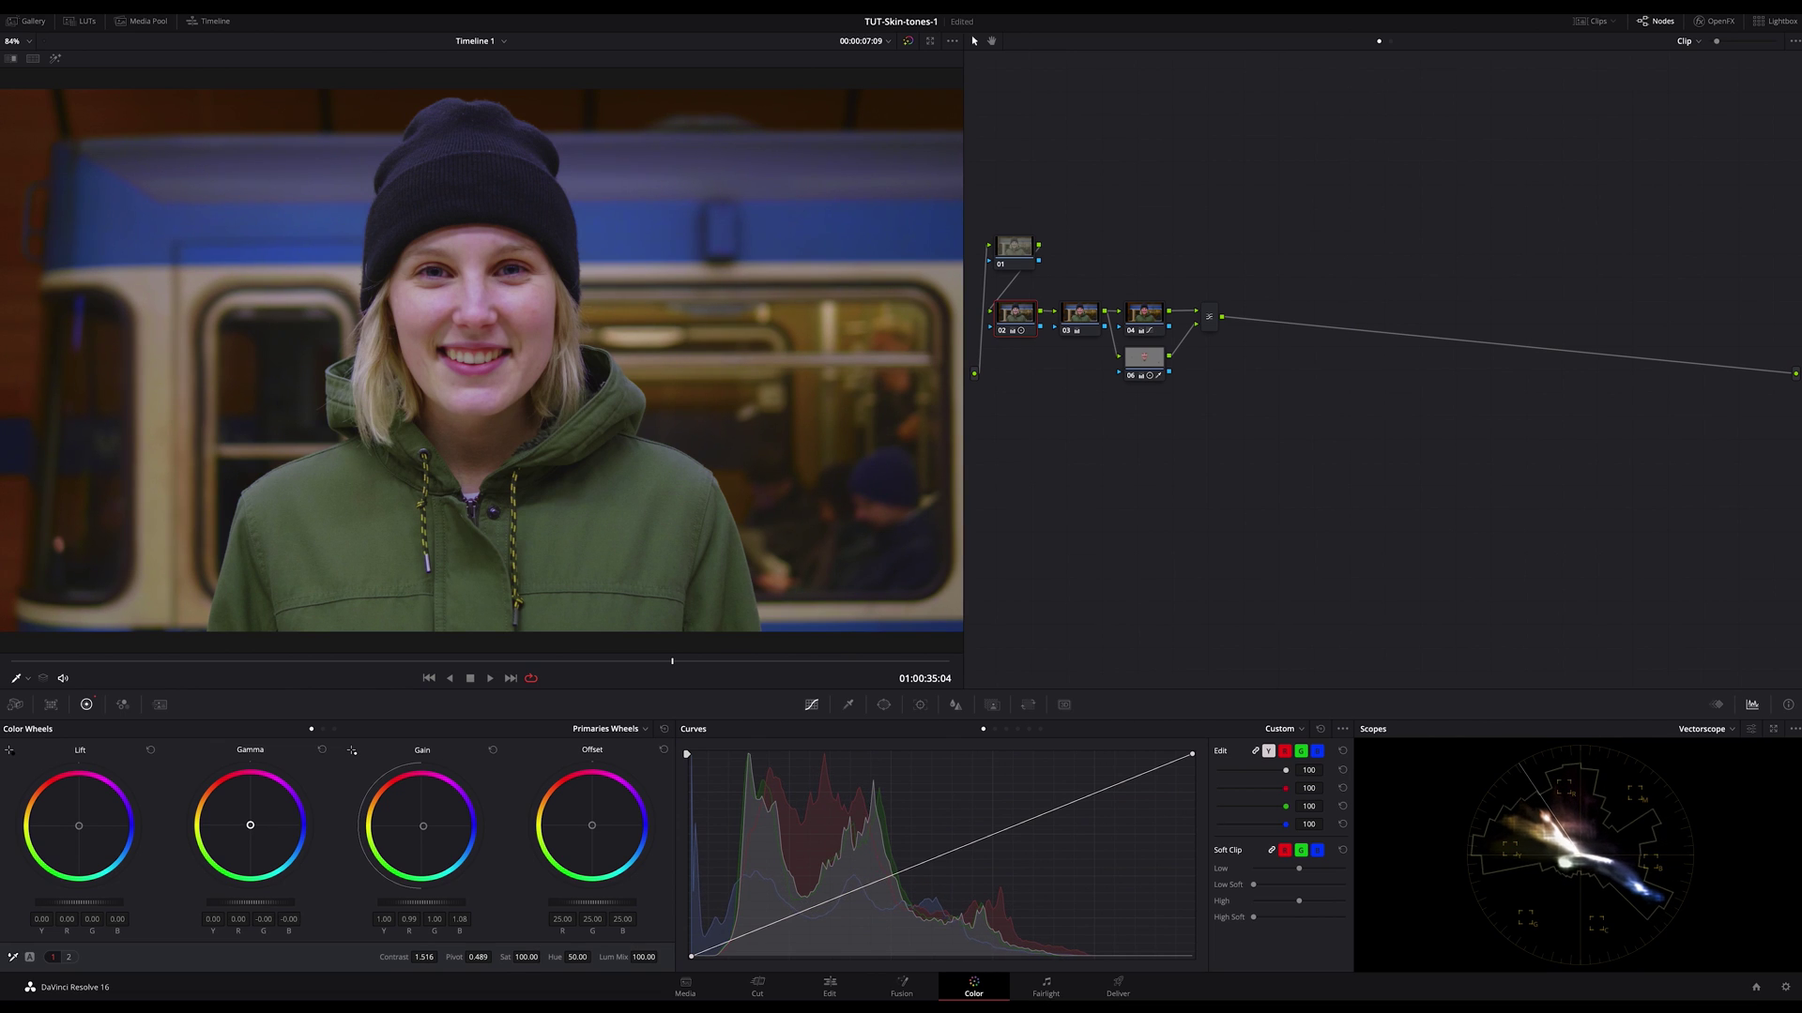
# Add the missing neck tones to node 06's qualifier, with luminance 54.7 to 80.3, denoise 23.6 and clean black 9.4
pyautogui.click(1147, 361)
pyautogui.hotkey('shift', 'h')
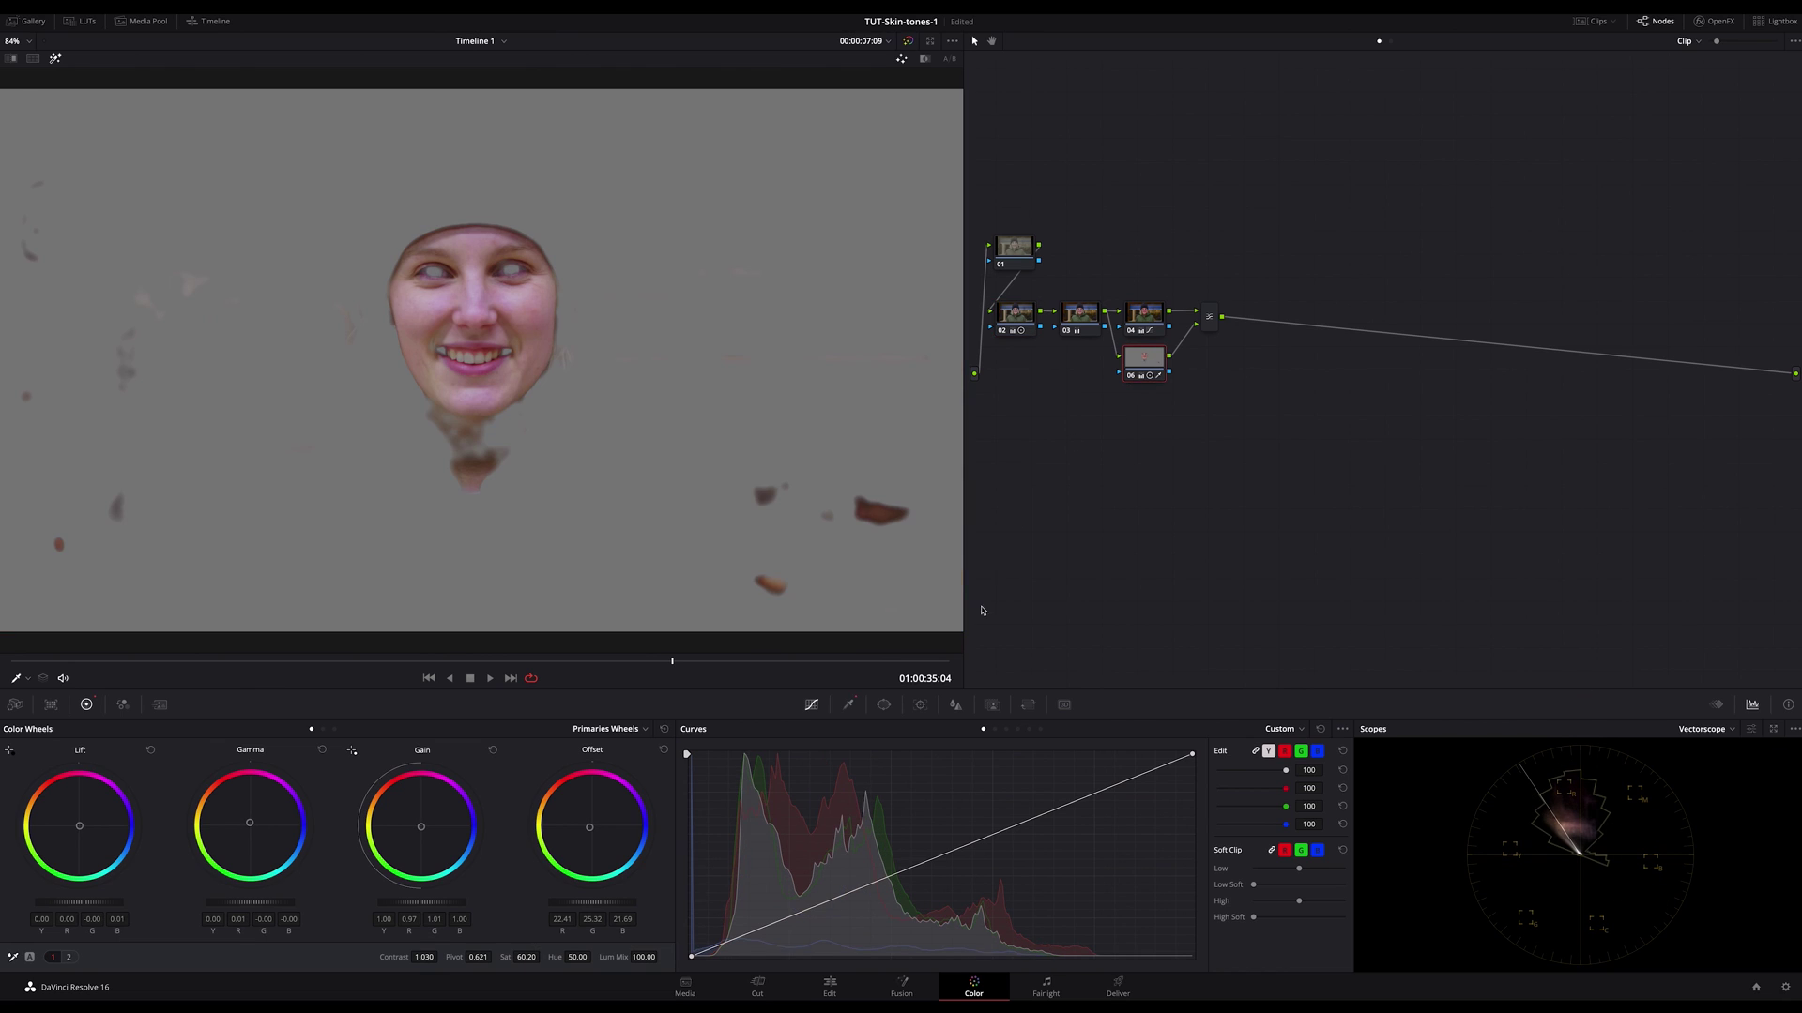
pyautogui.click(850, 705)
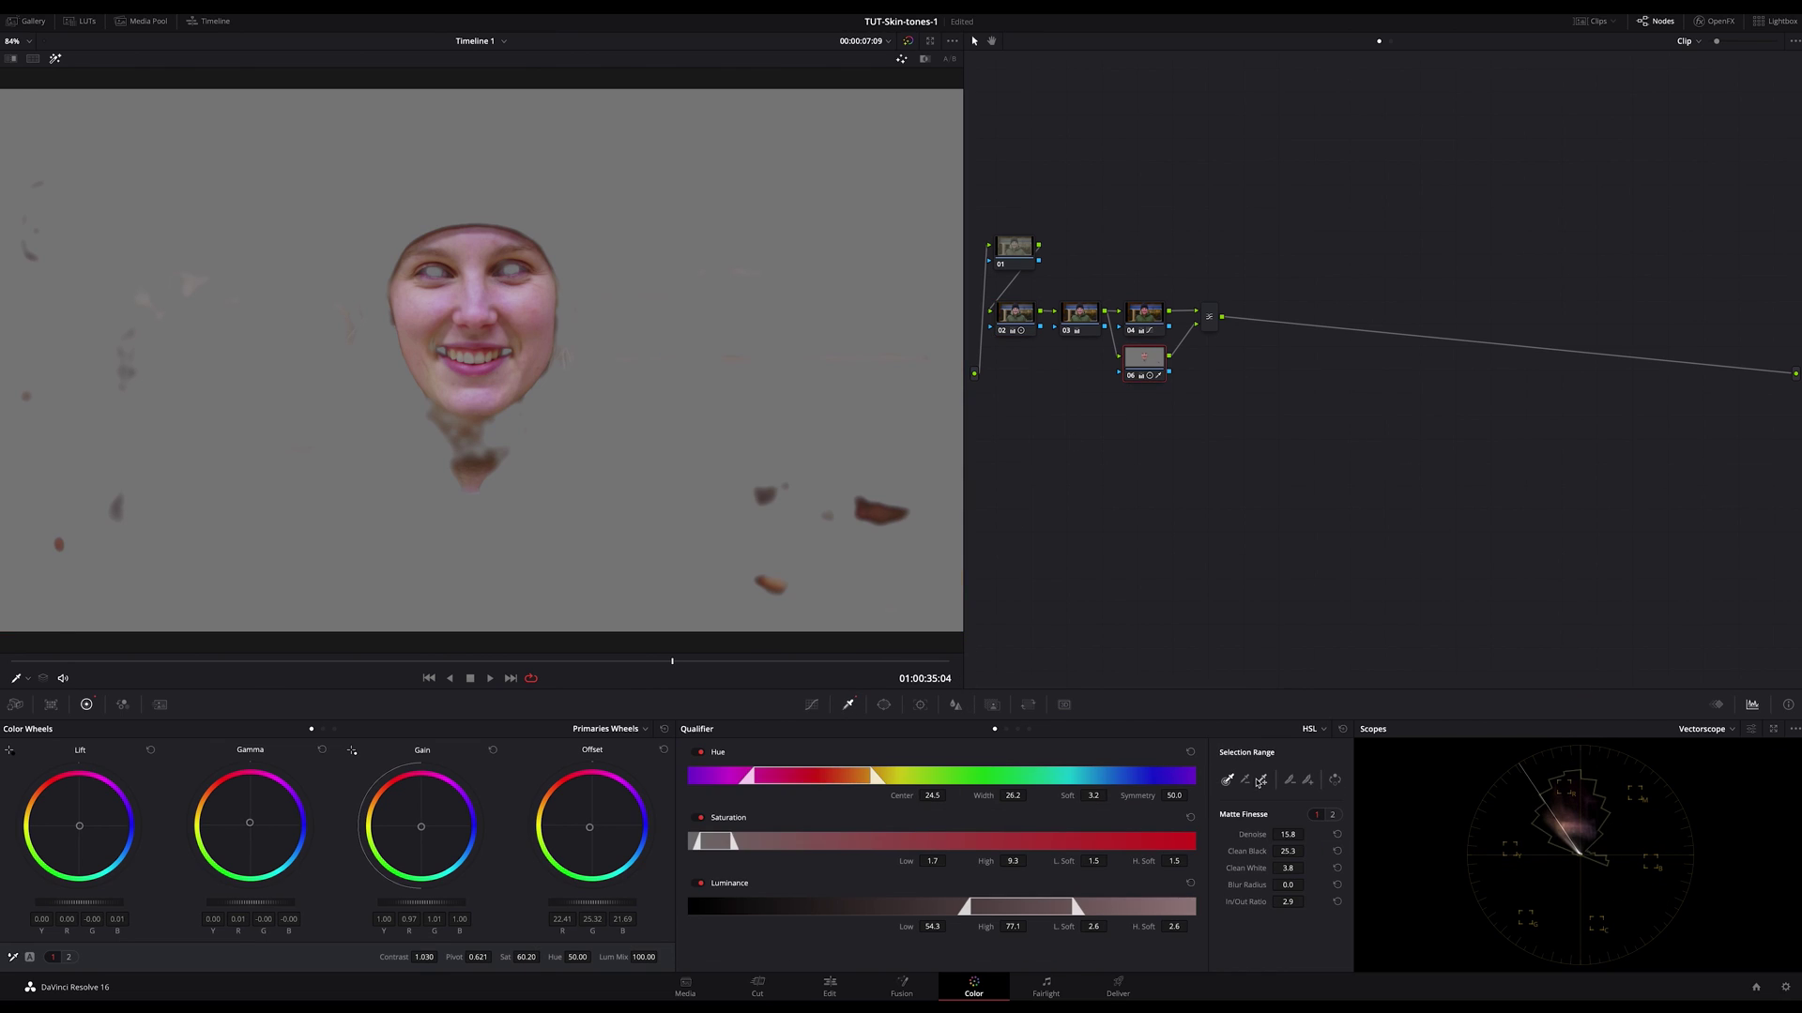
pyautogui.click(1259, 780)
pyautogui.moveTo(474, 441); pyautogui.dragTo(526, 413)
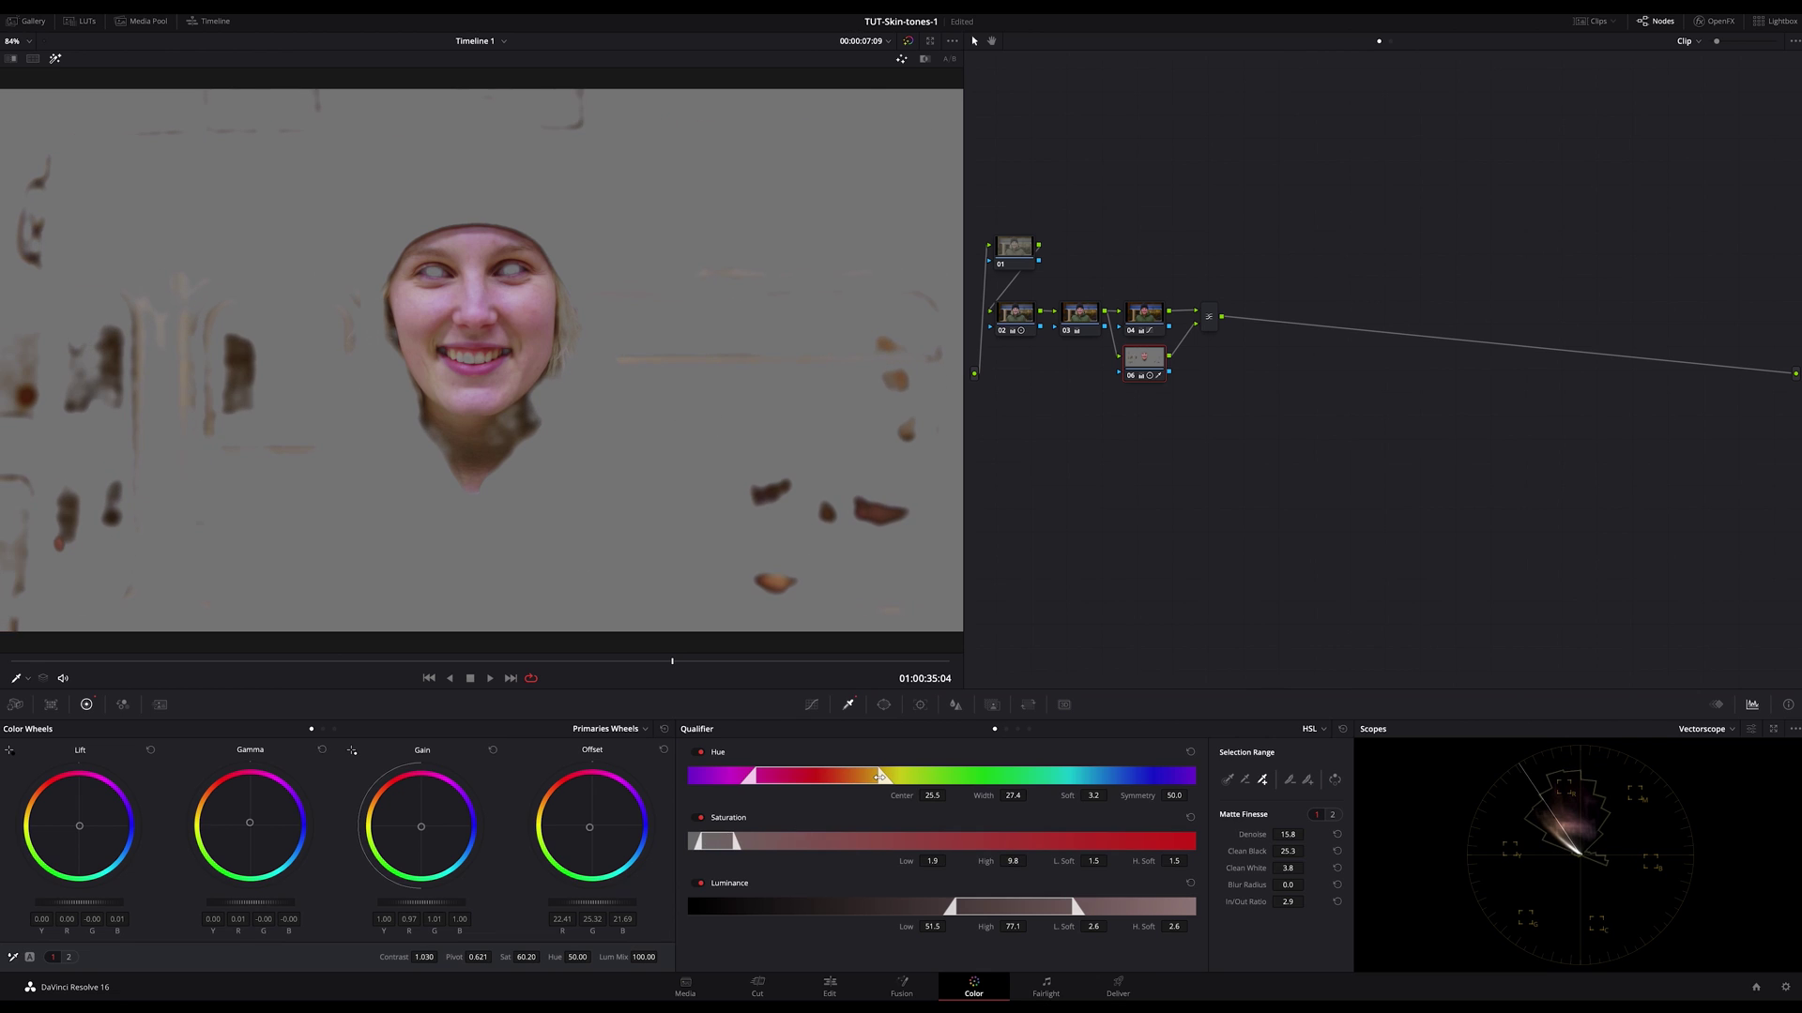
pyautogui.moveTo(964, 906); pyautogui.dragTo(979, 906)
pyautogui.moveTo(1288, 835)
pyautogui.mouseDown()
pyautogui.moveTo(1306, 834)
pyautogui.moveTo(1262, 851)
pyautogui.mouseUp()
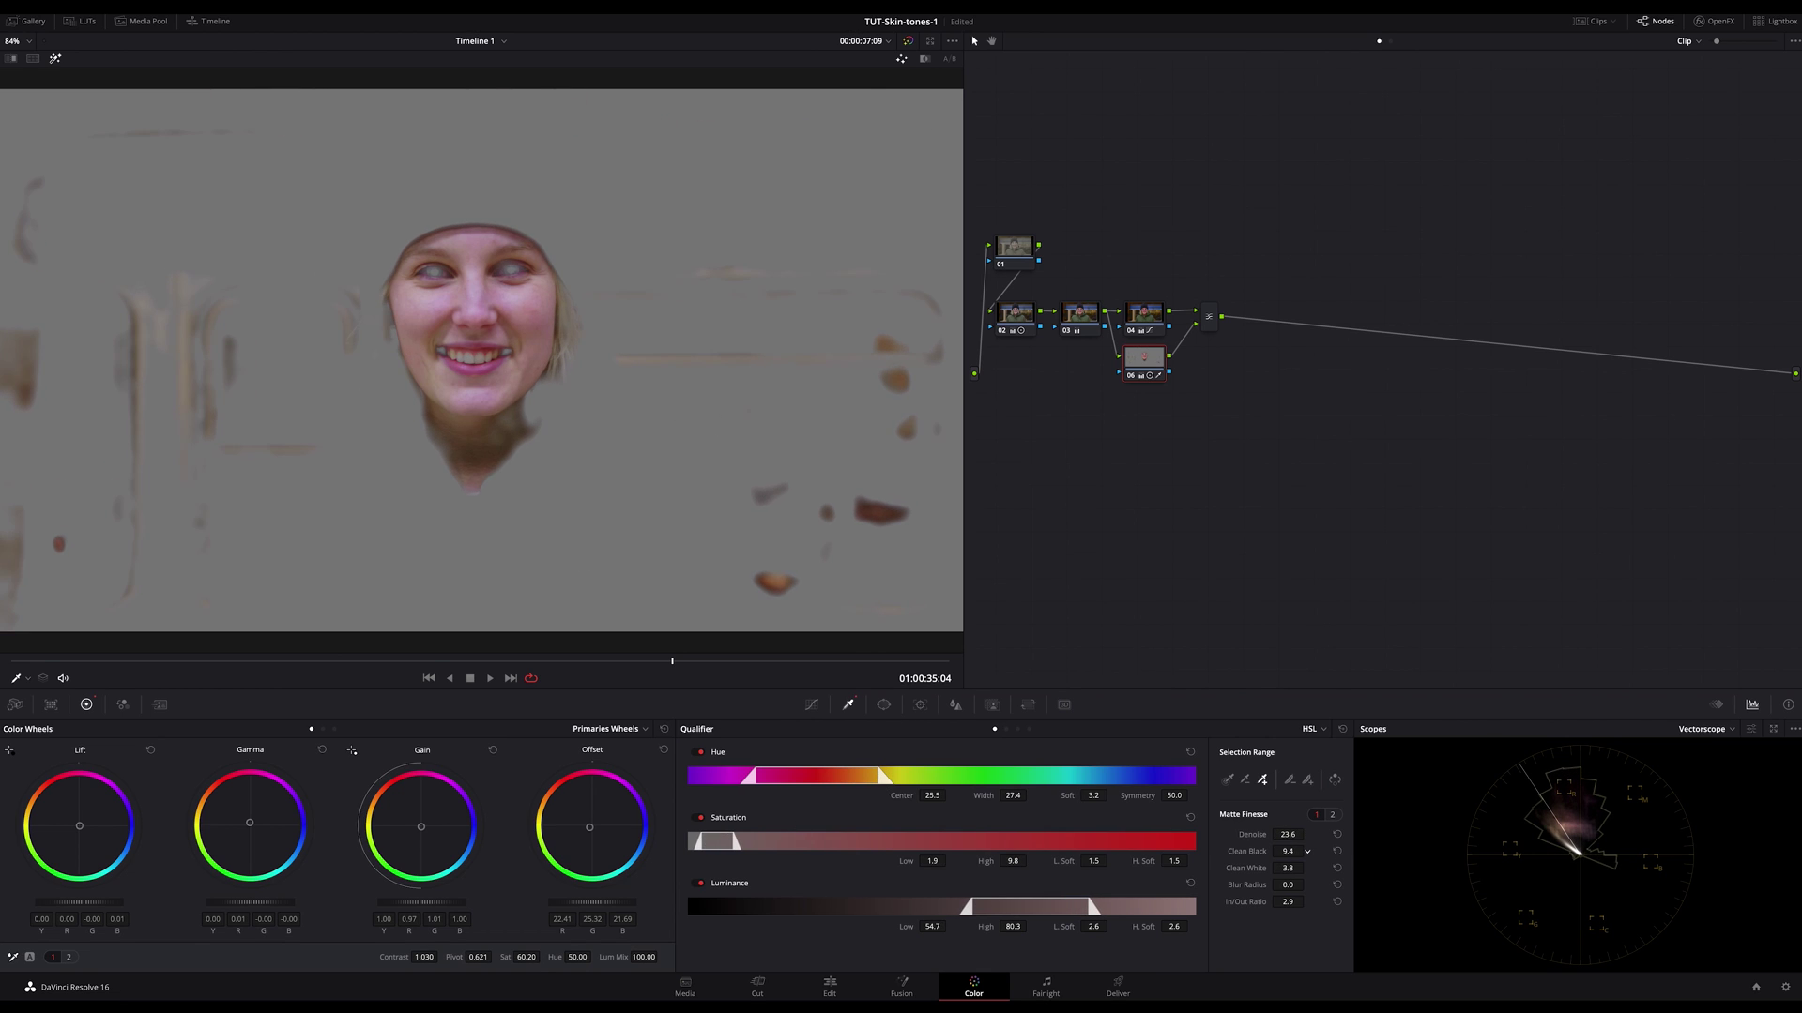
# Add a circular window to the skin node, fit it as a tall oval around the face and soften its edge
pyautogui.click(883, 705)
pyautogui.click(702, 817)
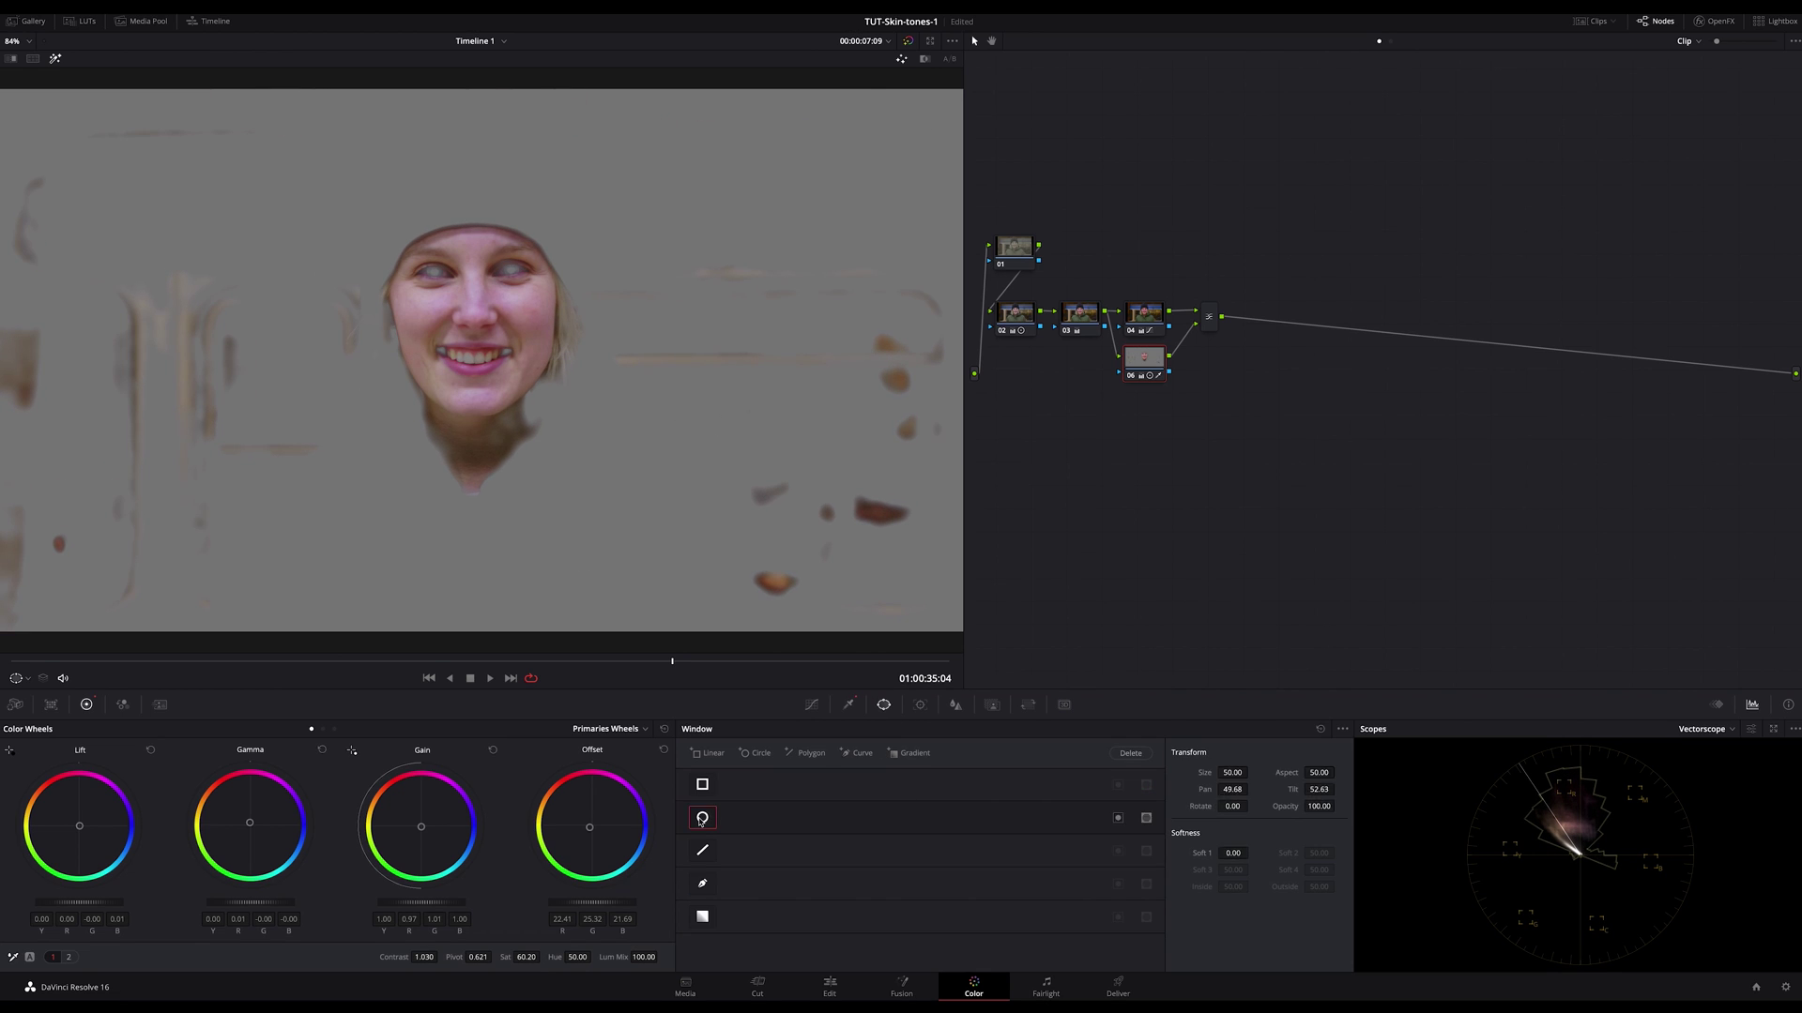
pyautogui.moveTo(577, 410); pyautogui.dragTo(599, 435)
pyautogui.moveTo(473, 442); pyautogui.dragTo(474, 476)
pyautogui.moveTo(600, 306); pyautogui.dragTo(559, 306)
pyautogui.moveTo(474, 306); pyautogui.dragTo(555, 336)
# Track the face window forward and backward through the clip, and check that it follows the face with the highlight view off
pyautogui.click(919, 705)
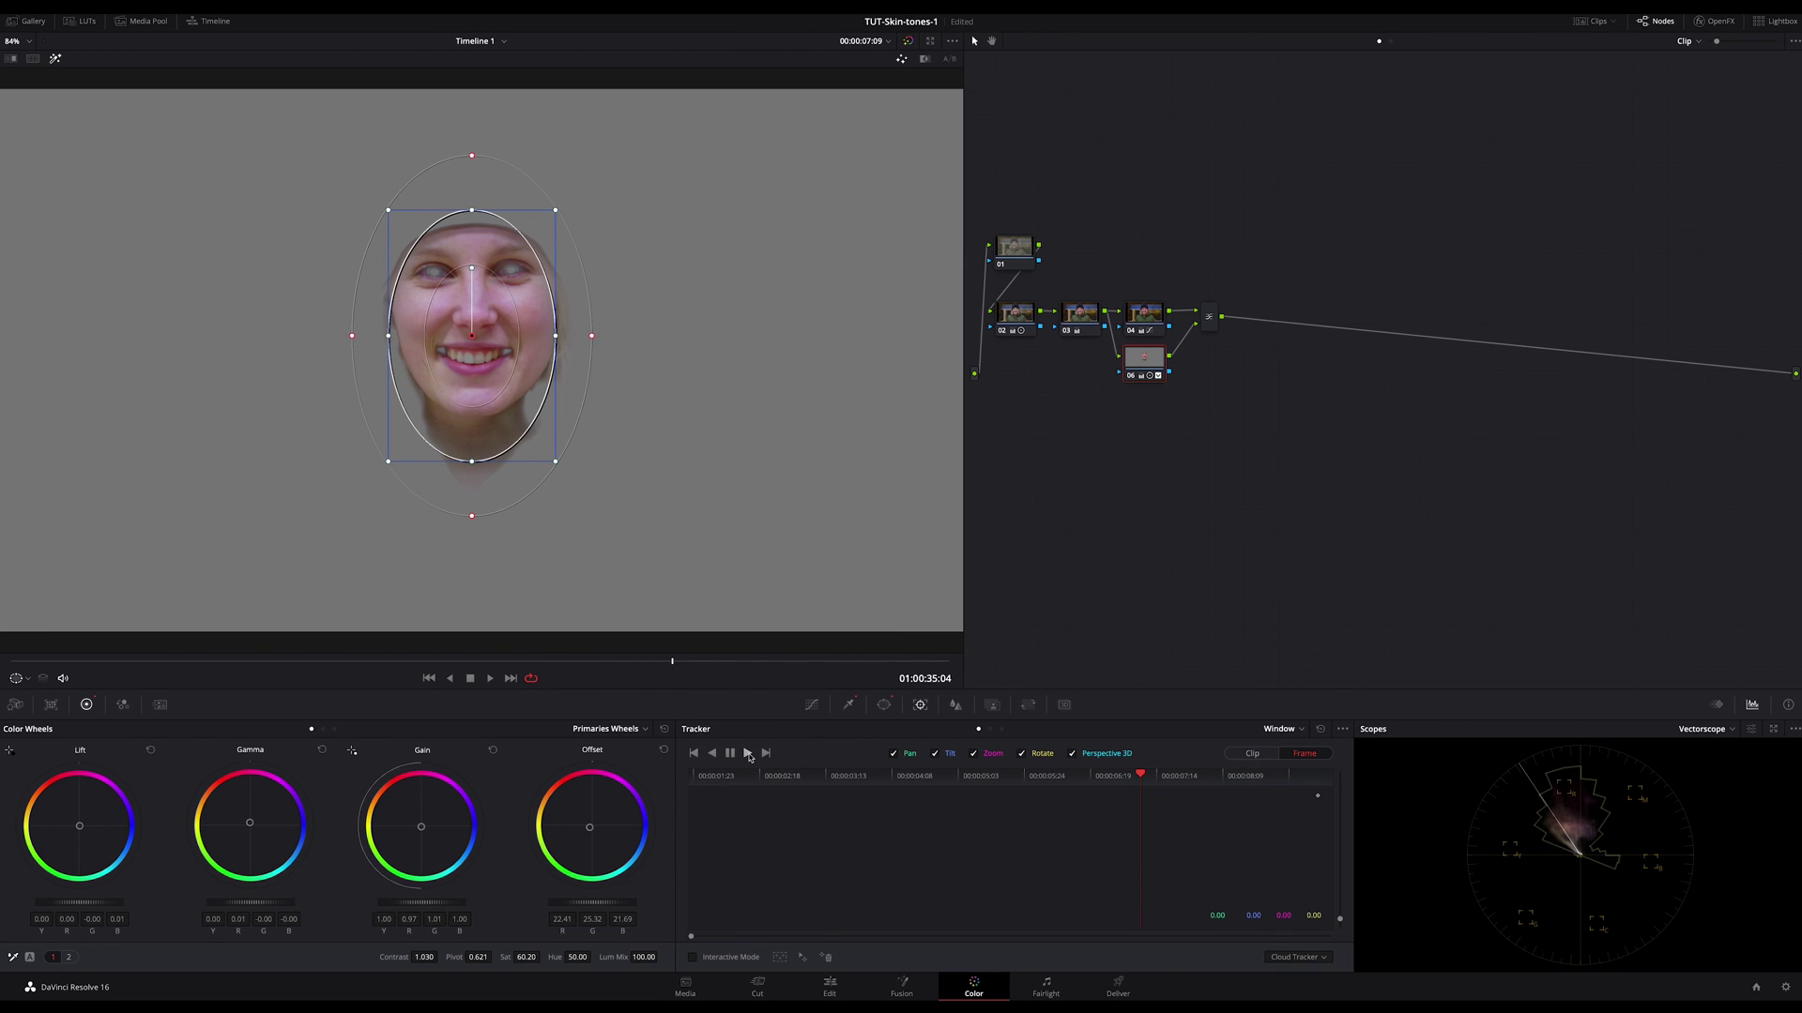
pyautogui.click(748, 753)
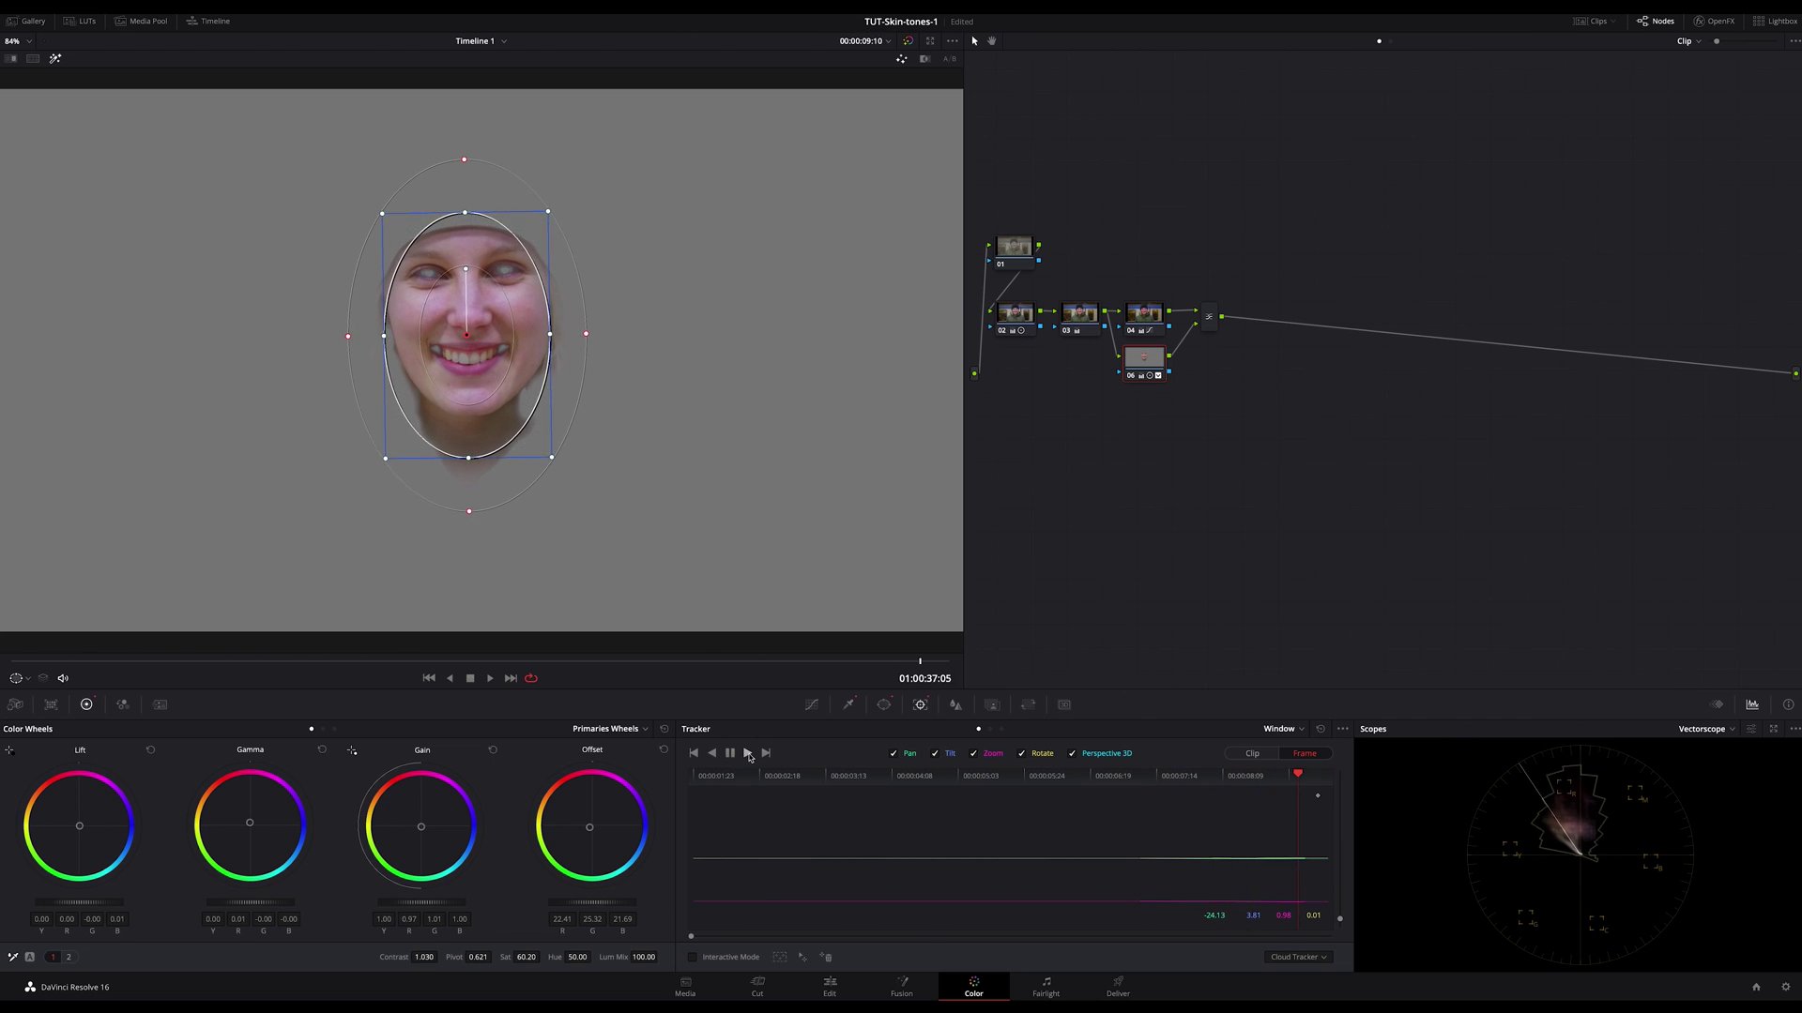
pyautogui.click(1310, 796)
pyautogui.click(712, 753)
pyautogui.click(55, 58)
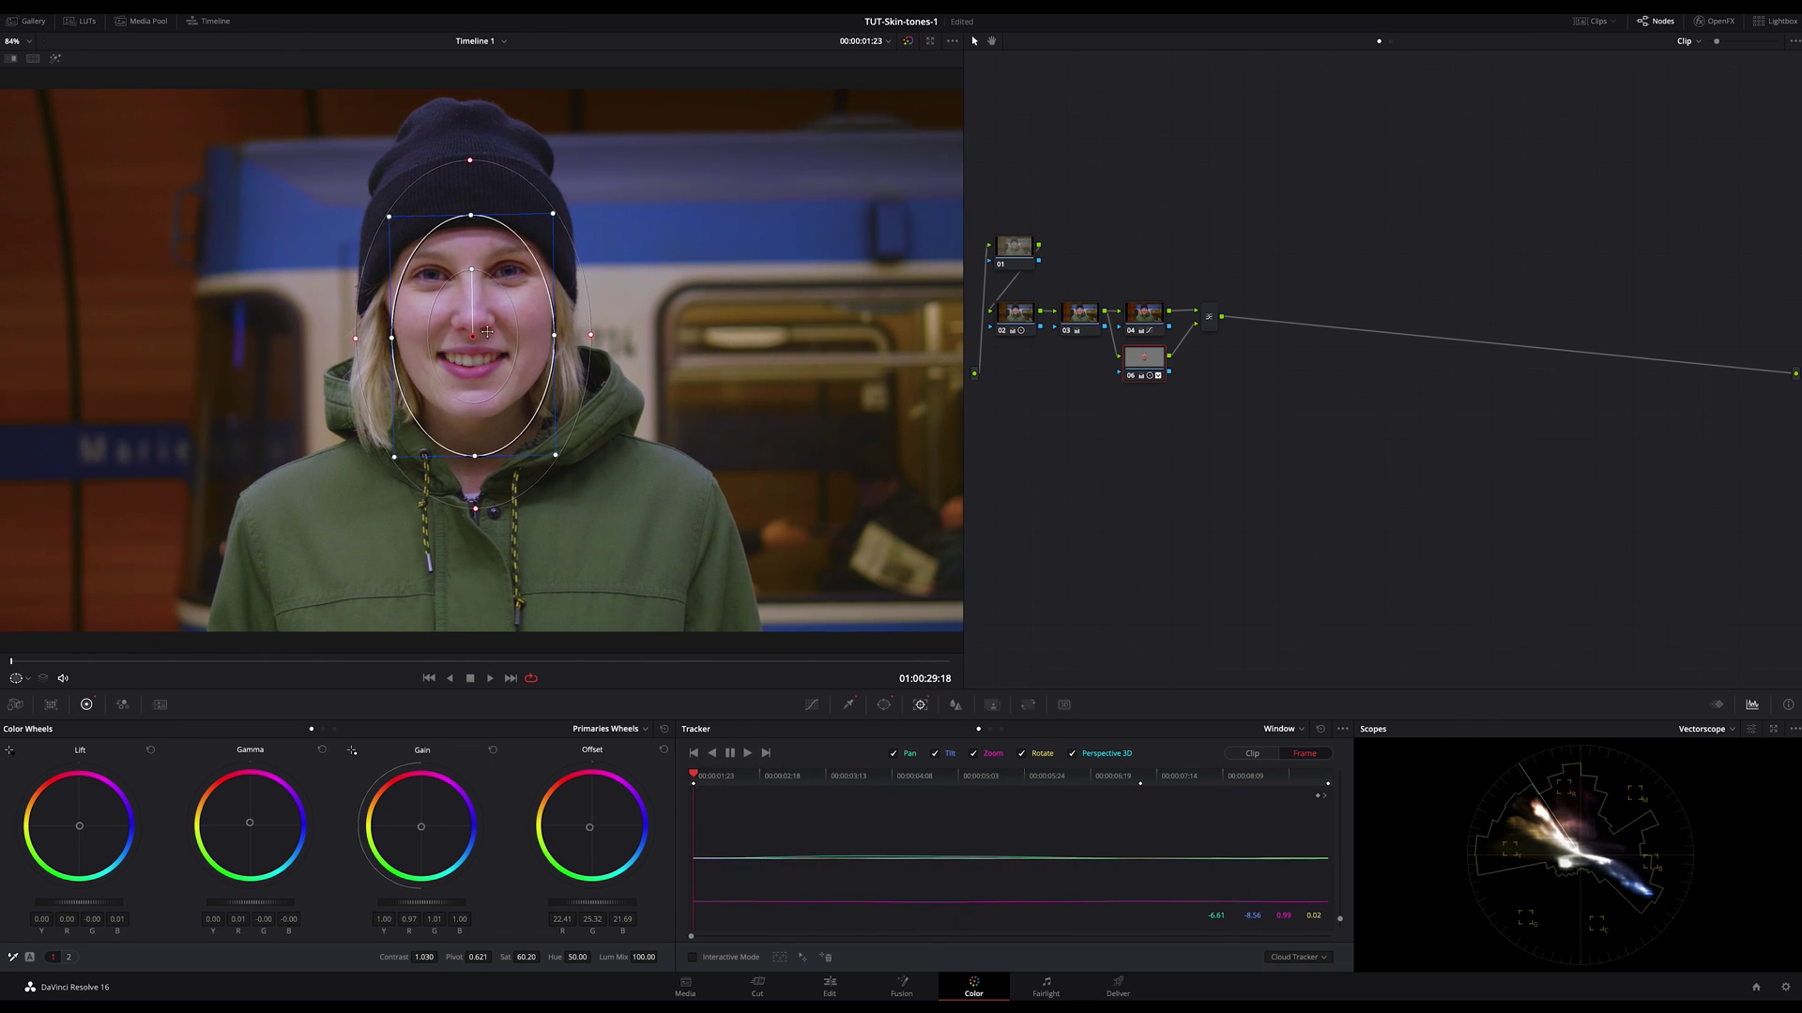
pyautogui.click(687, 660)
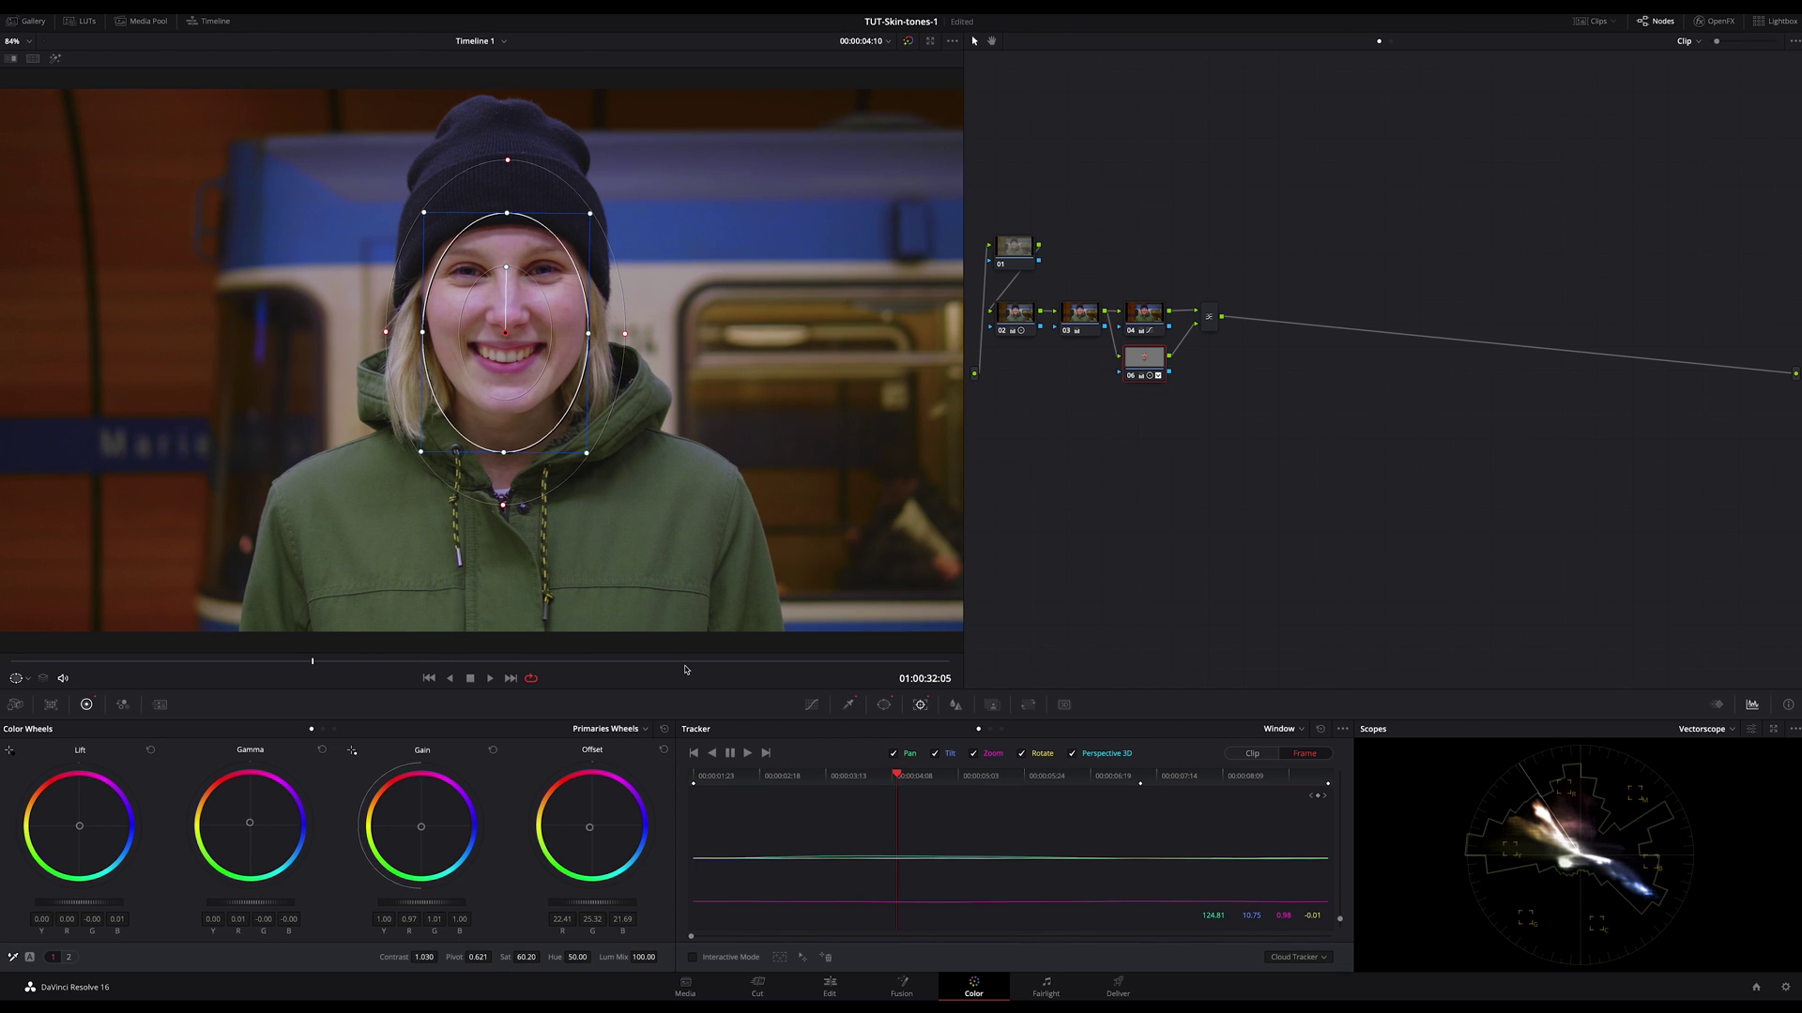
pyautogui.click(812, 705)
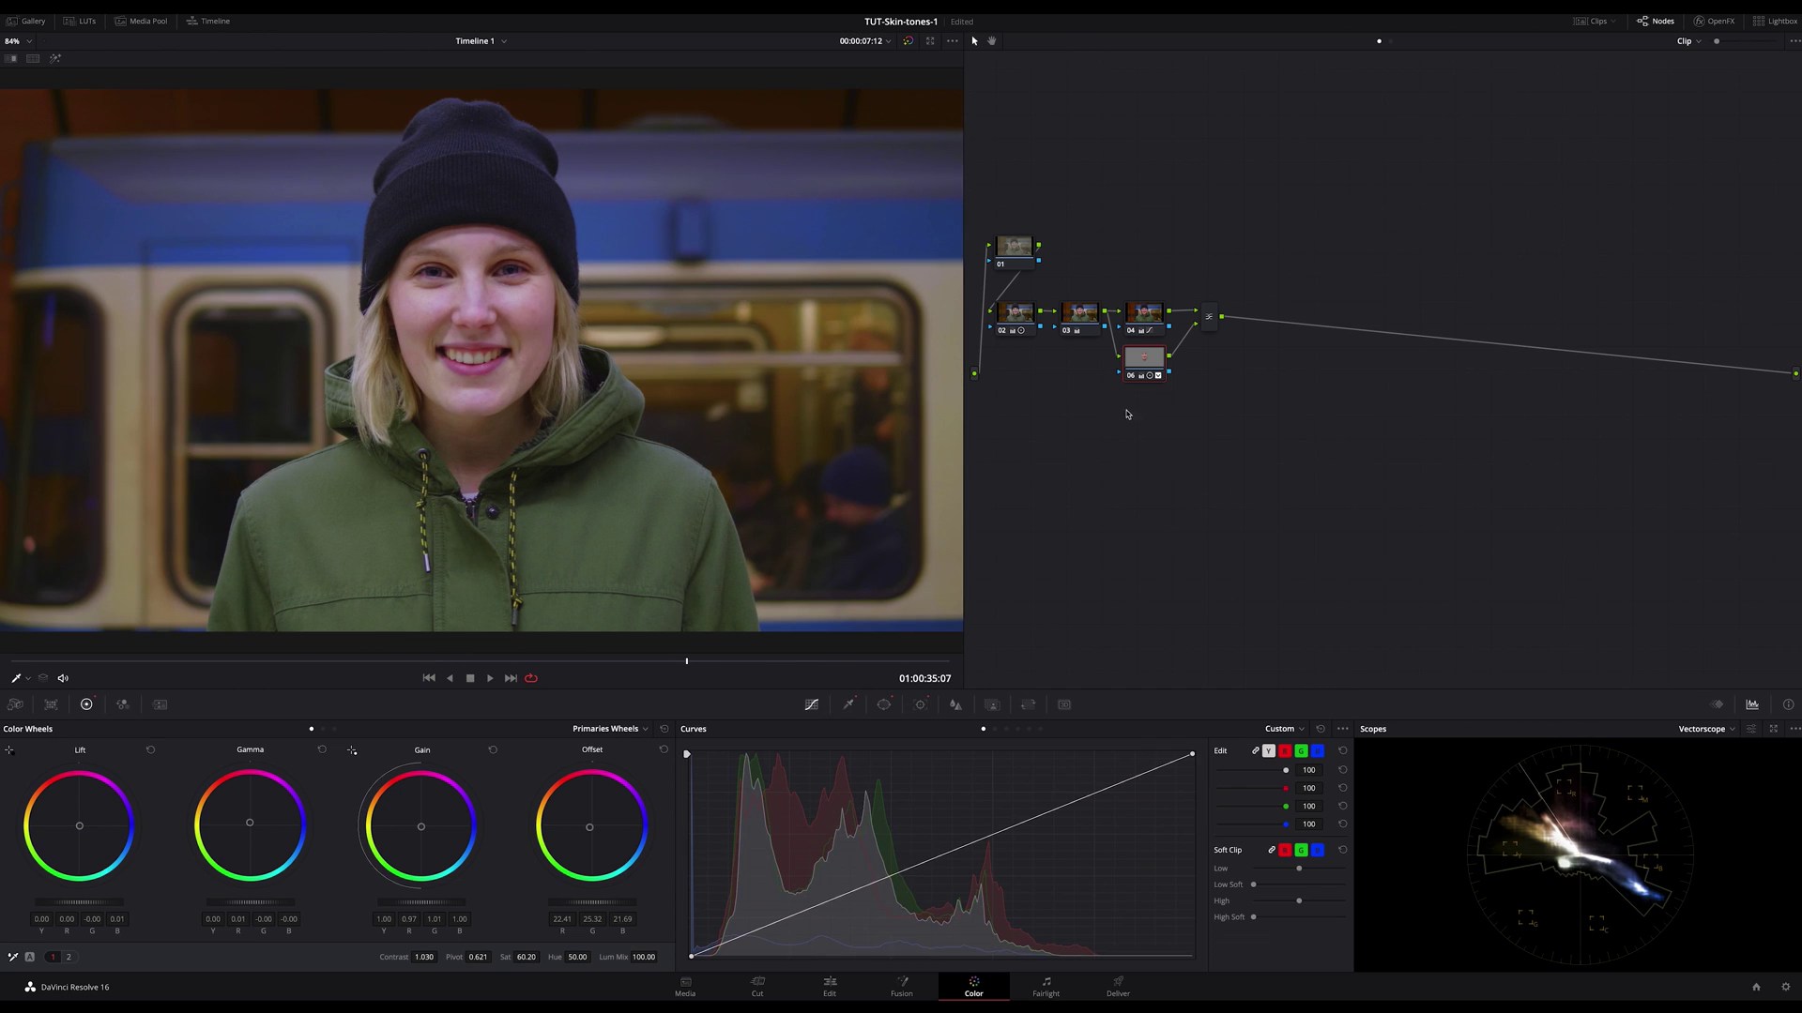
# Examine the isolated skin's low, mid and high ranges in the vectorscope, restore all ranges and switch the scope to Parade
pyautogui.hotkey('shift', 'h')
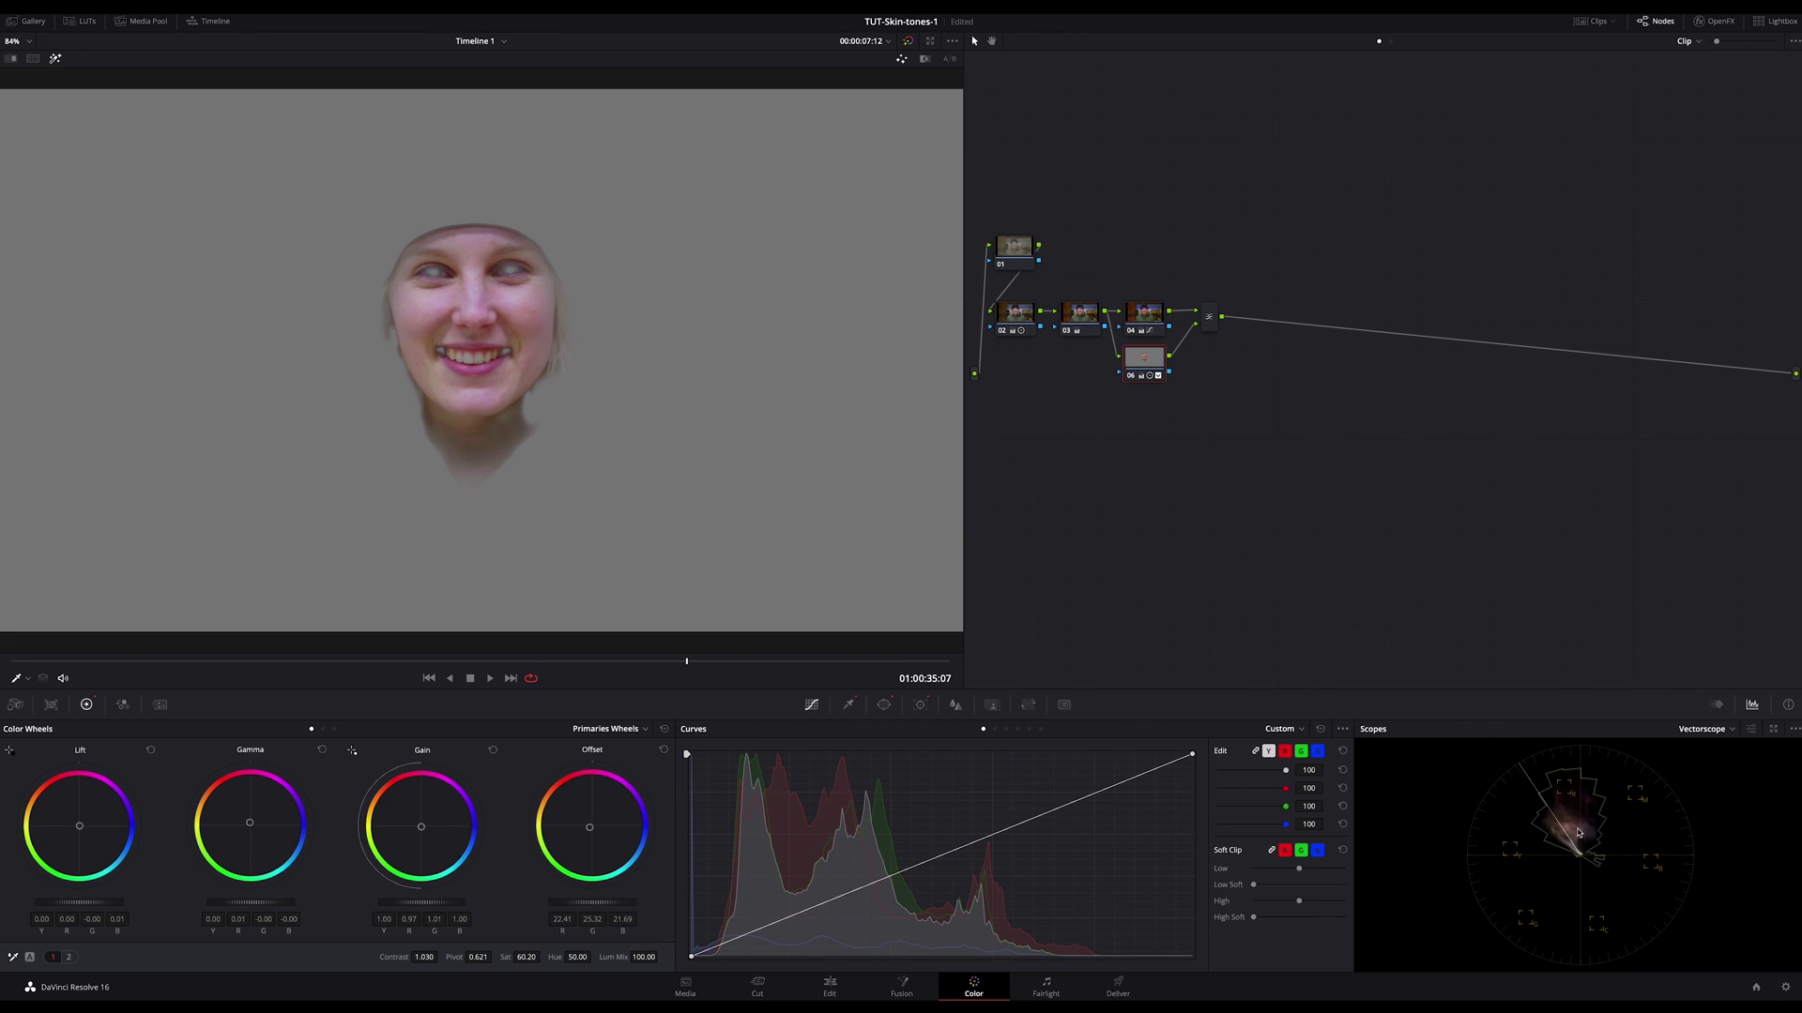
pyautogui.click(1751, 731)
pyautogui.click(1717, 707)
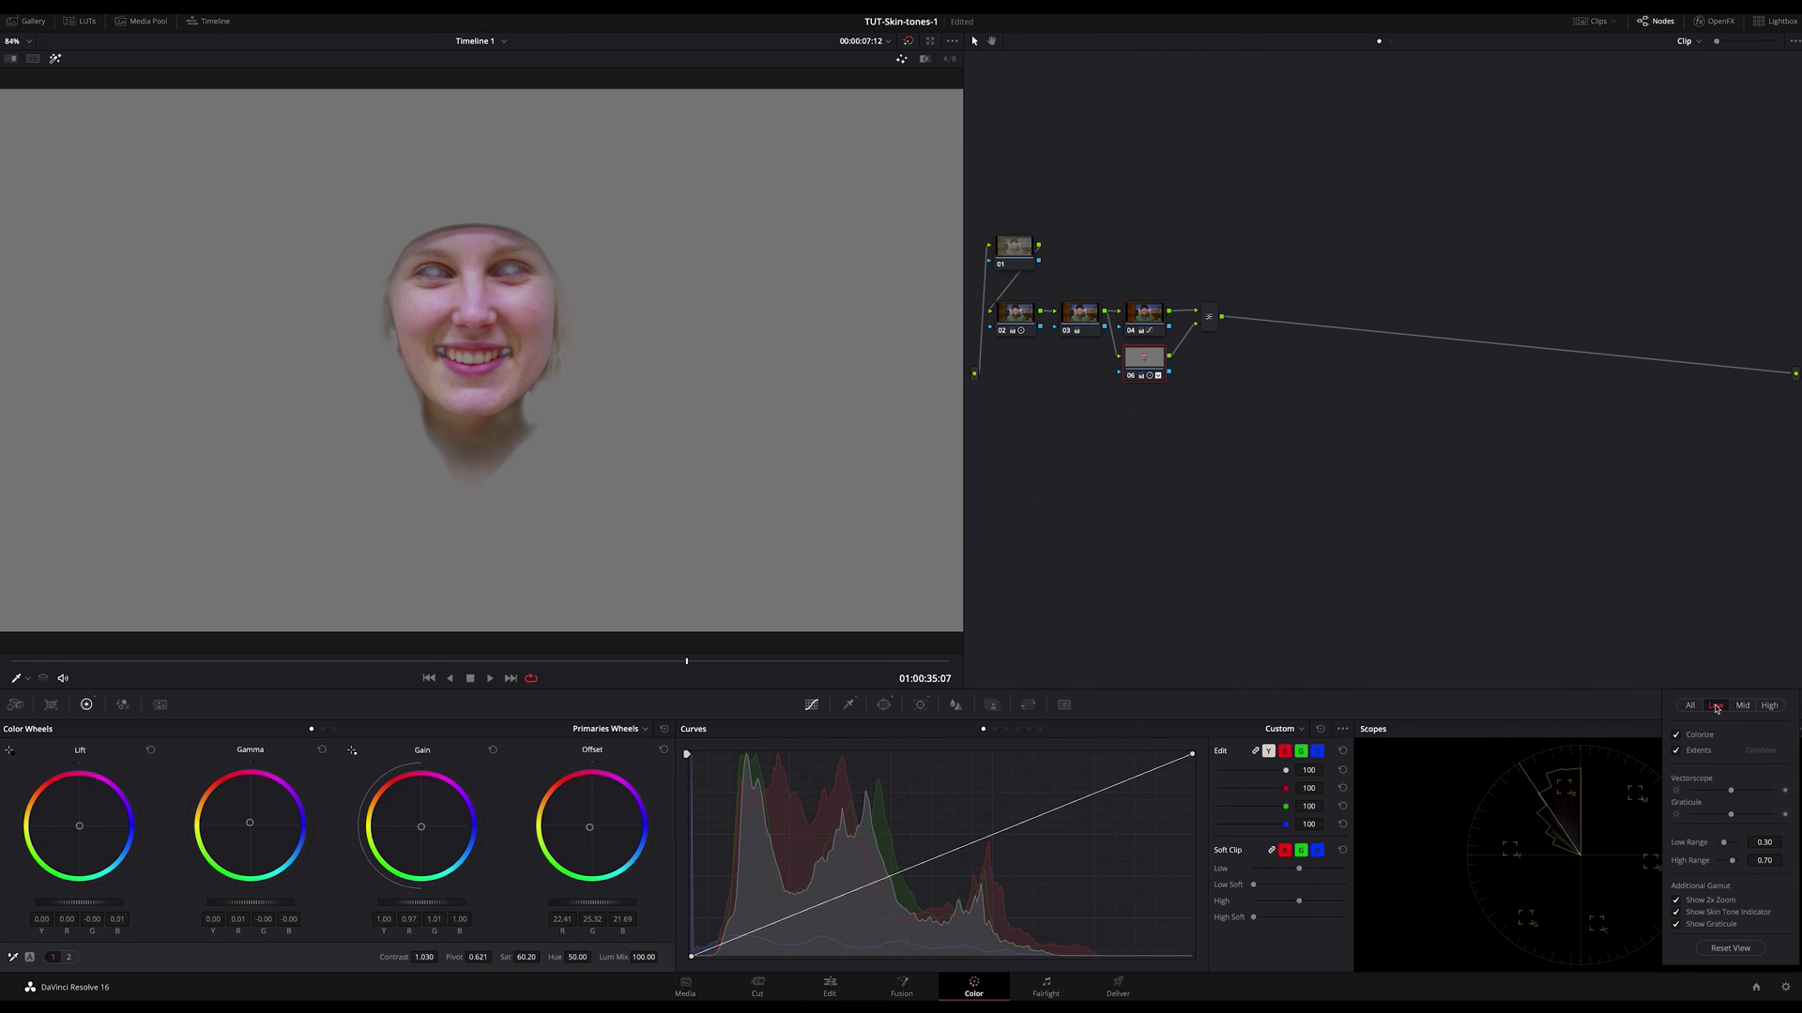
pyautogui.click(1741, 706)
pyautogui.click(1769, 707)
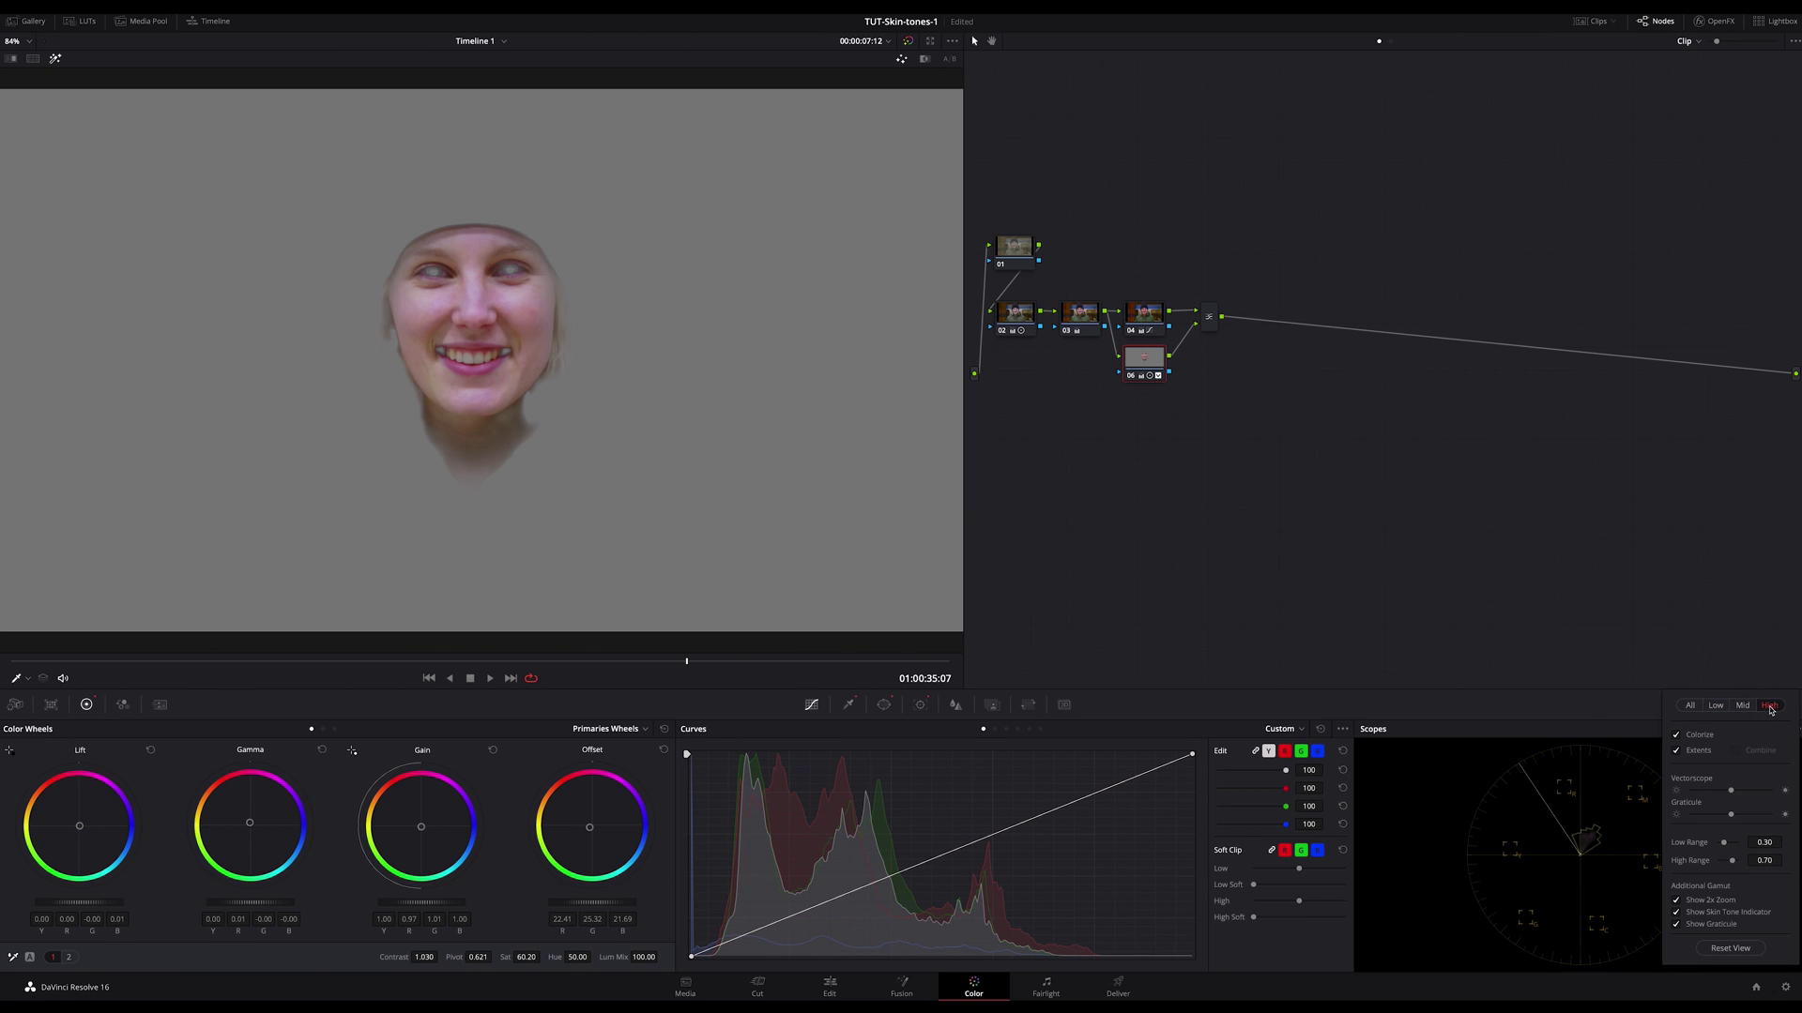
pyautogui.click(1751, 730)
pyautogui.click(1690, 706)
pyautogui.click(1717, 730)
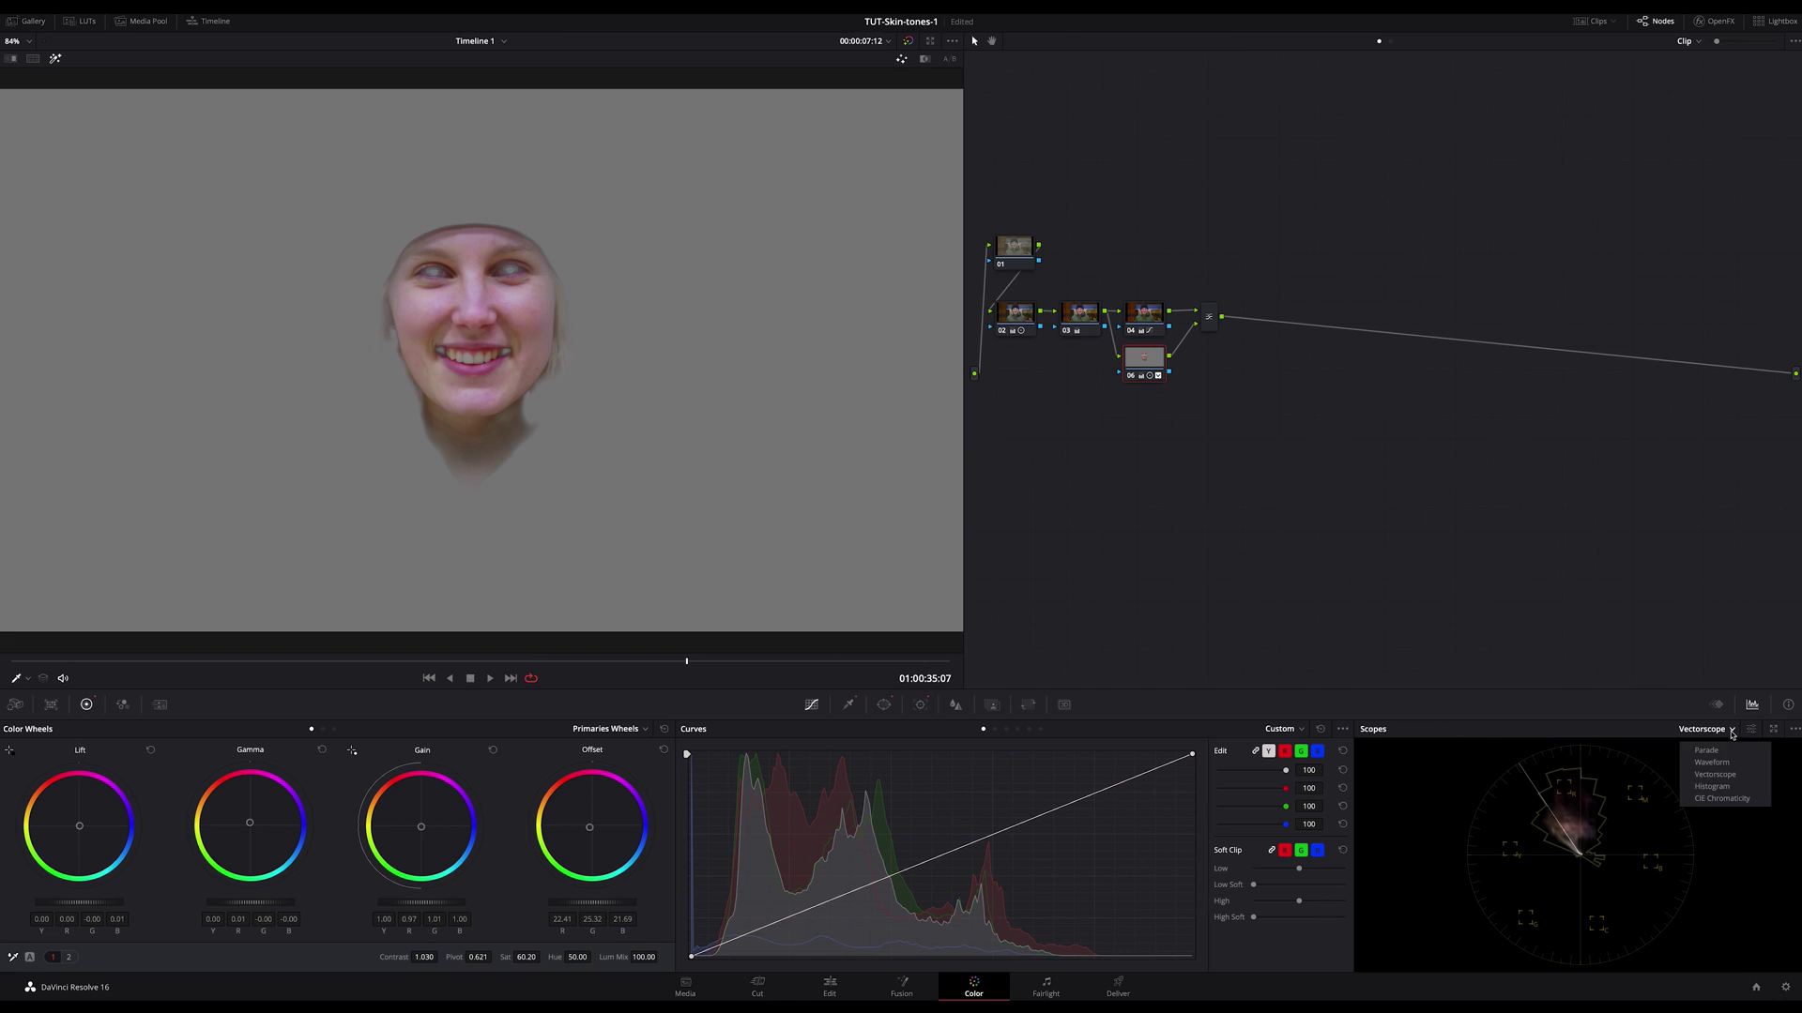
pyautogui.click(1703, 750)
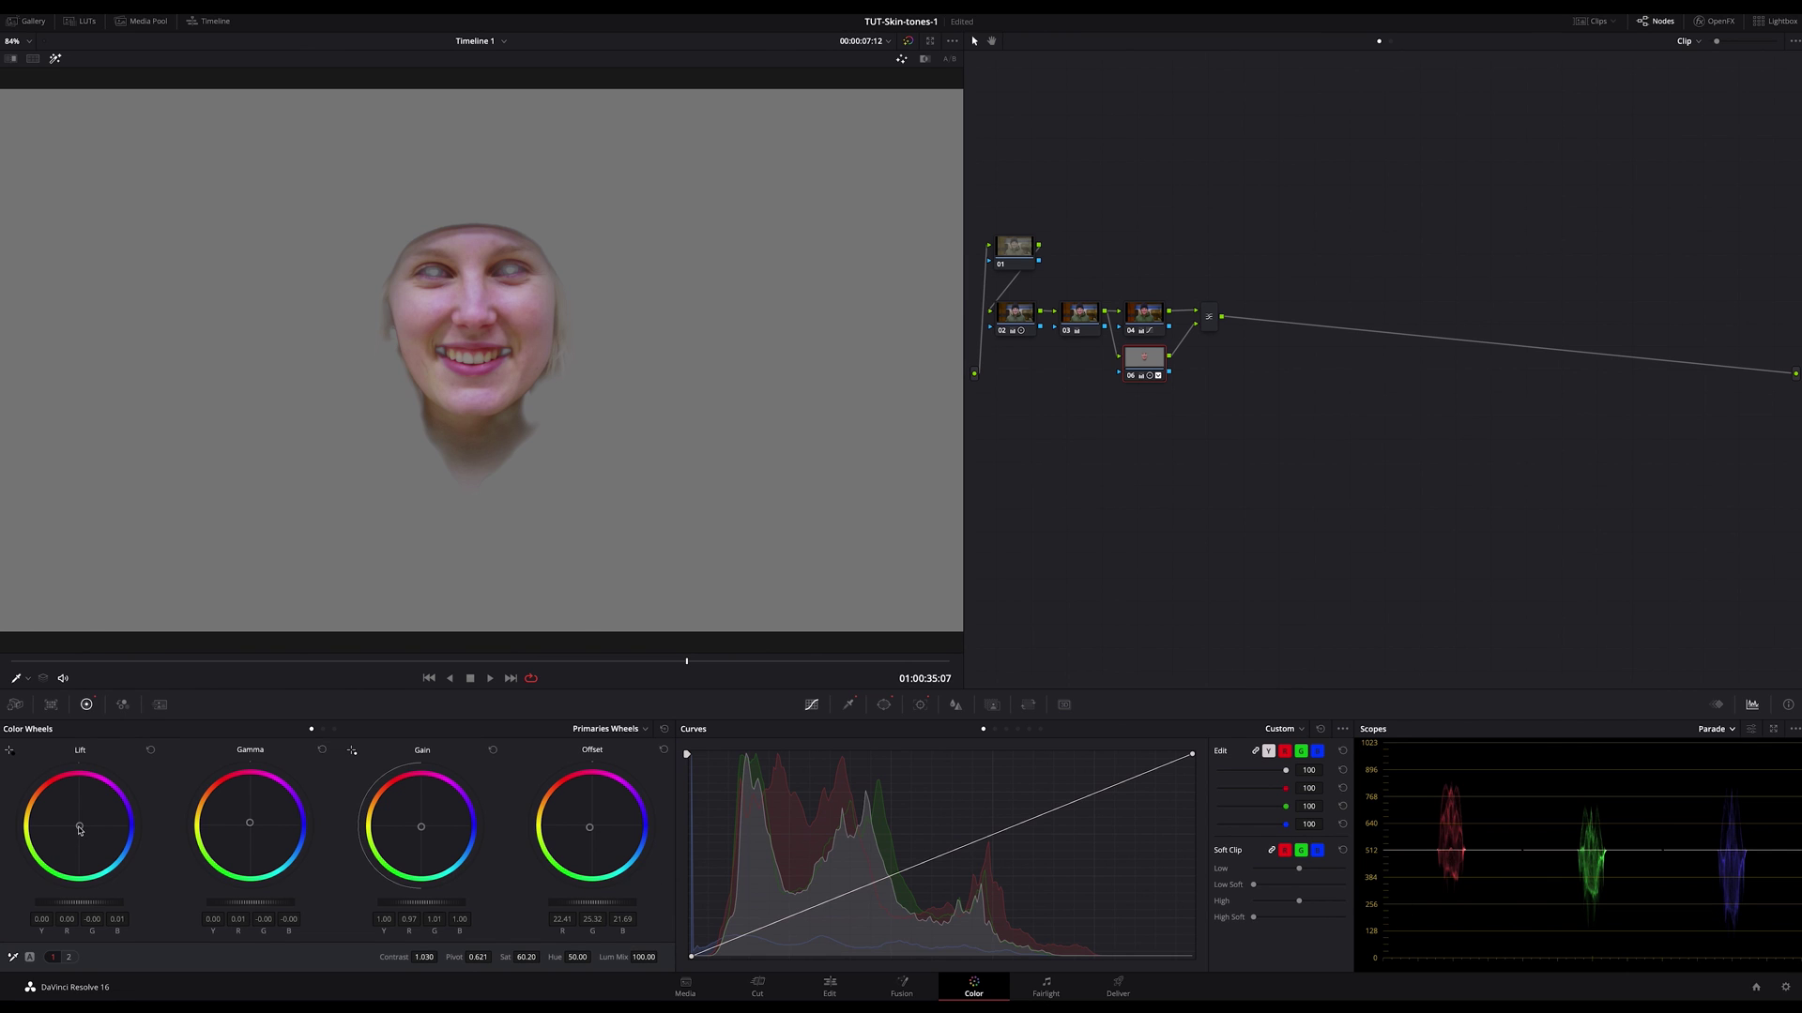
# Try shifting the skin node's log shadows toward cyan-blue, reset the shadow wheel and return to the primaries wheels
pyautogui.hotkey('shift', 'h')
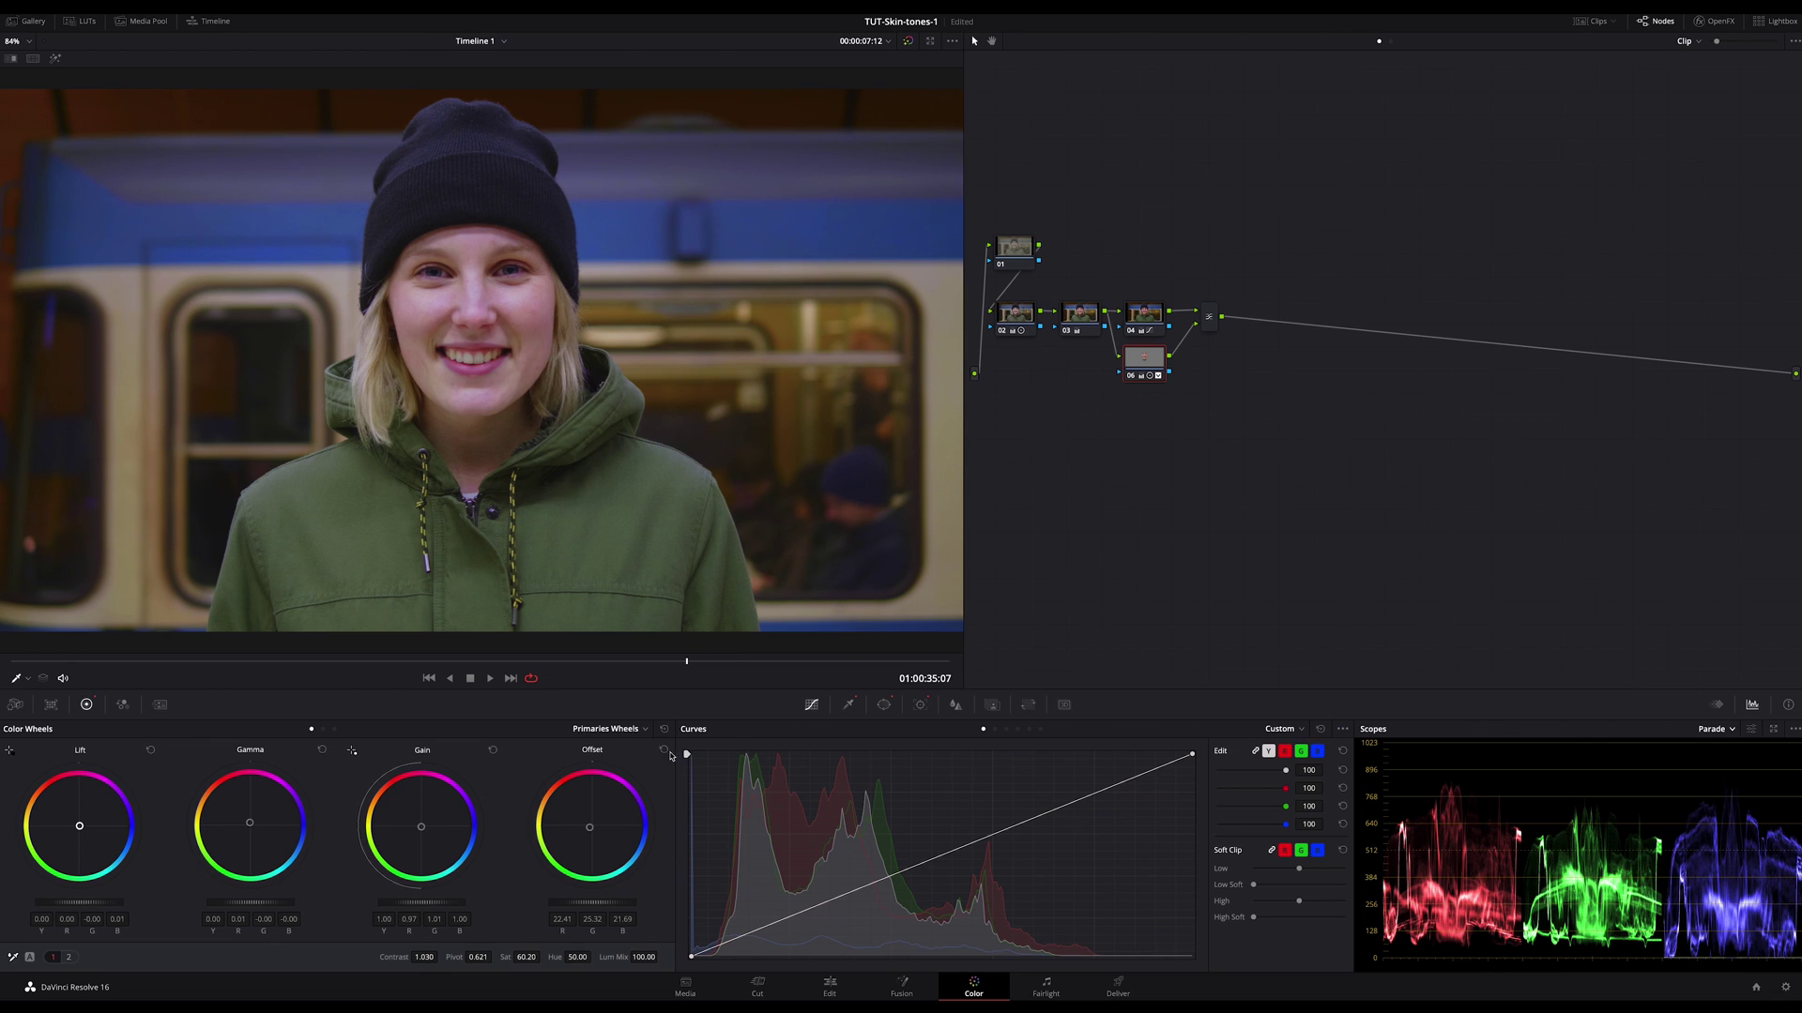
pyautogui.click(643, 729)
pyautogui.click(611, 779)
pyautogui.moveTo(79, 827); pyautogui.dragTo(81, 821)
pyautogui.hotkey('shift', 'h')
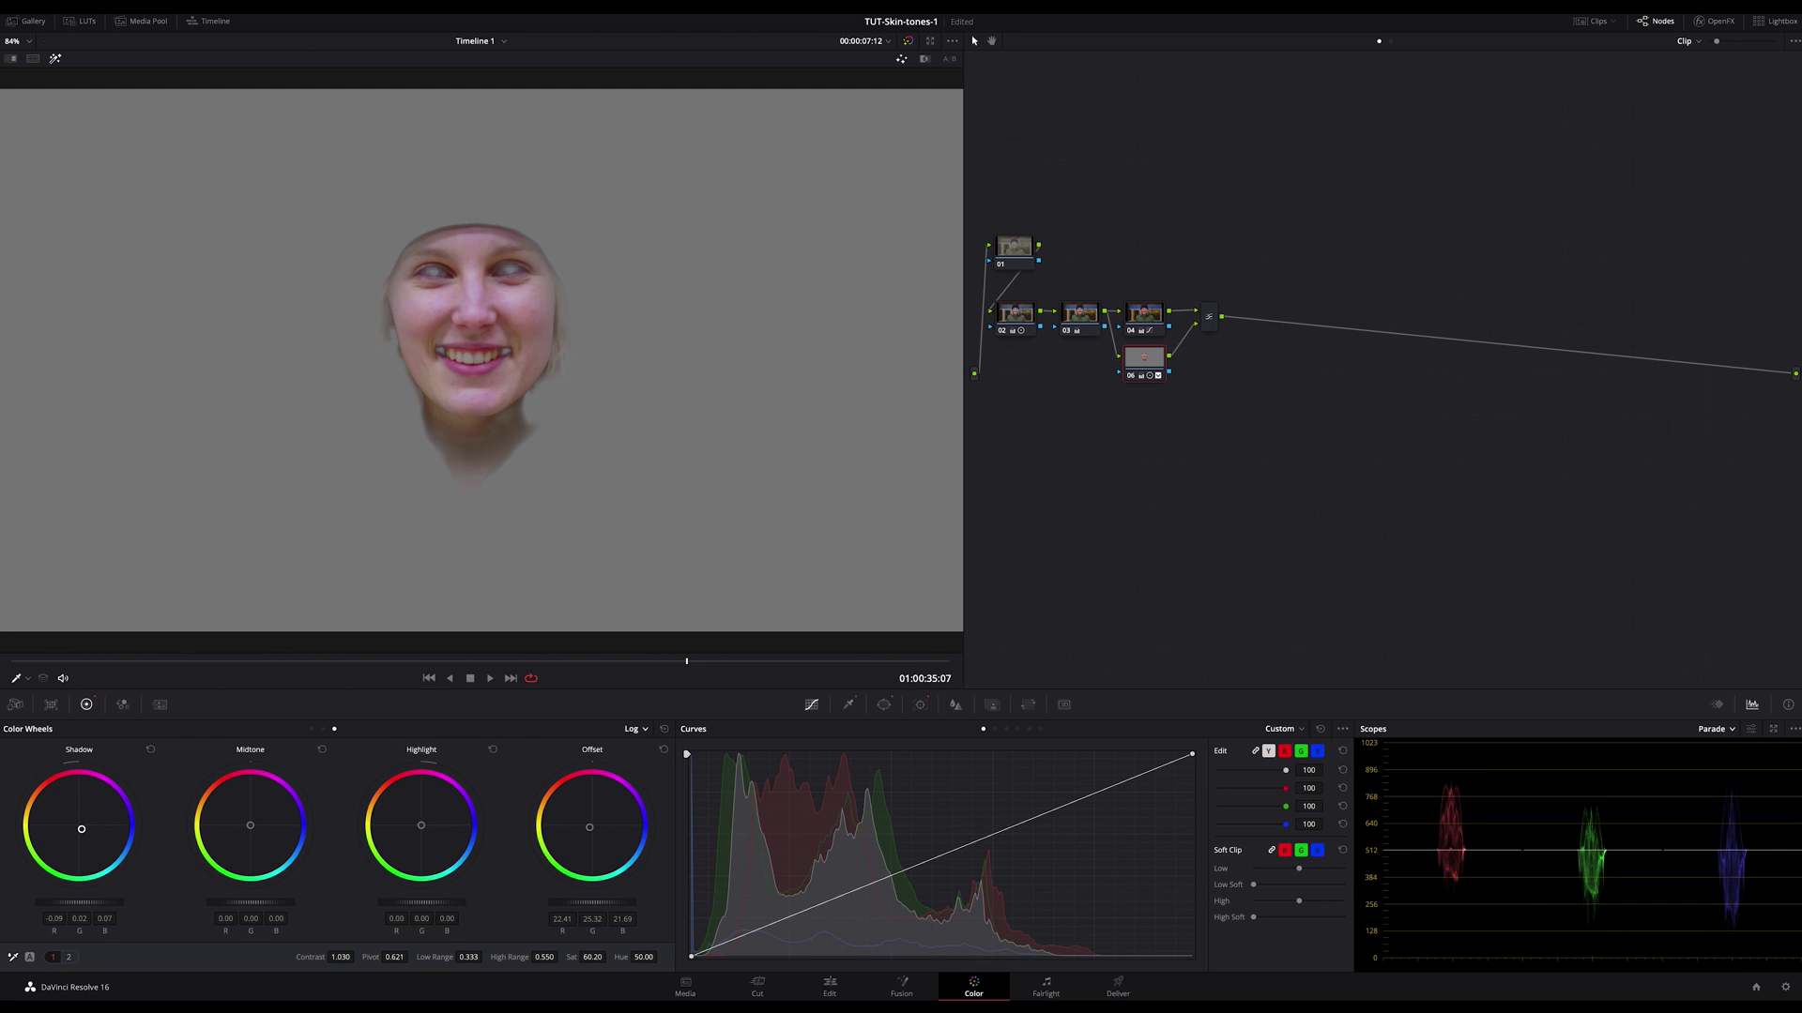
pyautogui.moveTo(82, 829); pyautogui.dragTo(88, 848)
pyautogui.hotkey('shift', 'h')
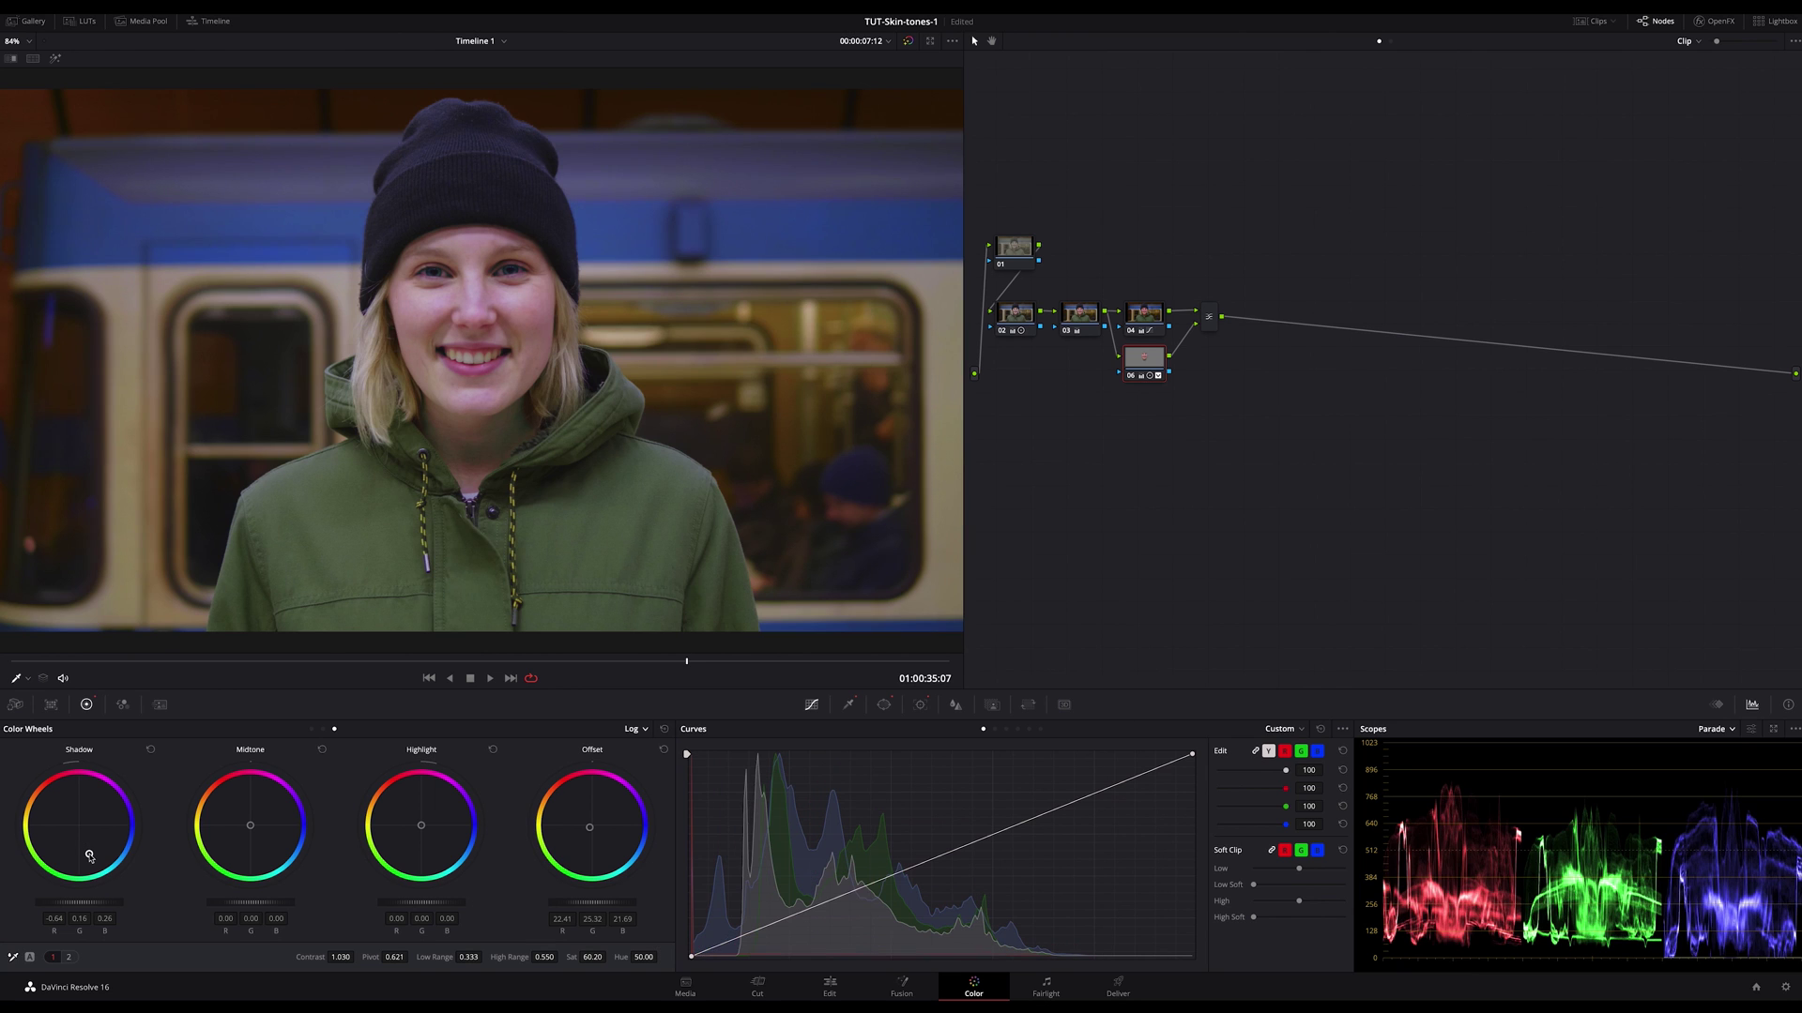
pyautogui.click(151, 751)
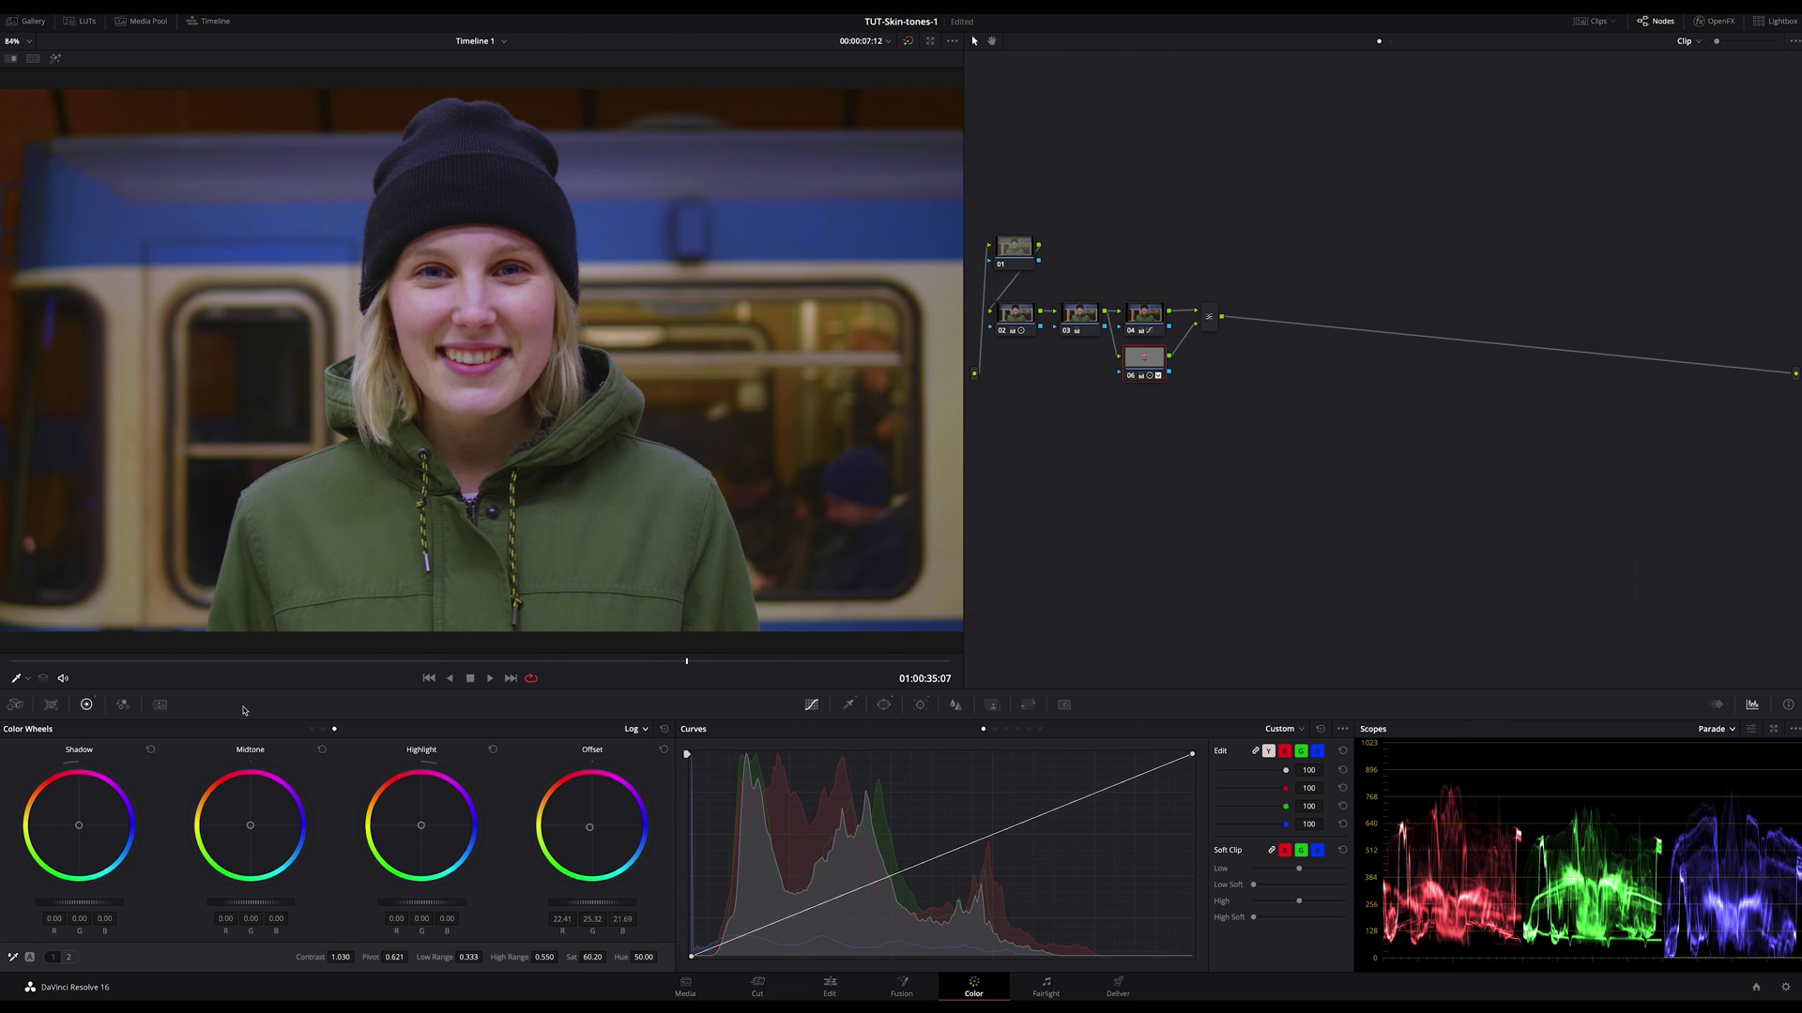
pyautogui.click(635, 729)
pyautogui.click(656, 747)
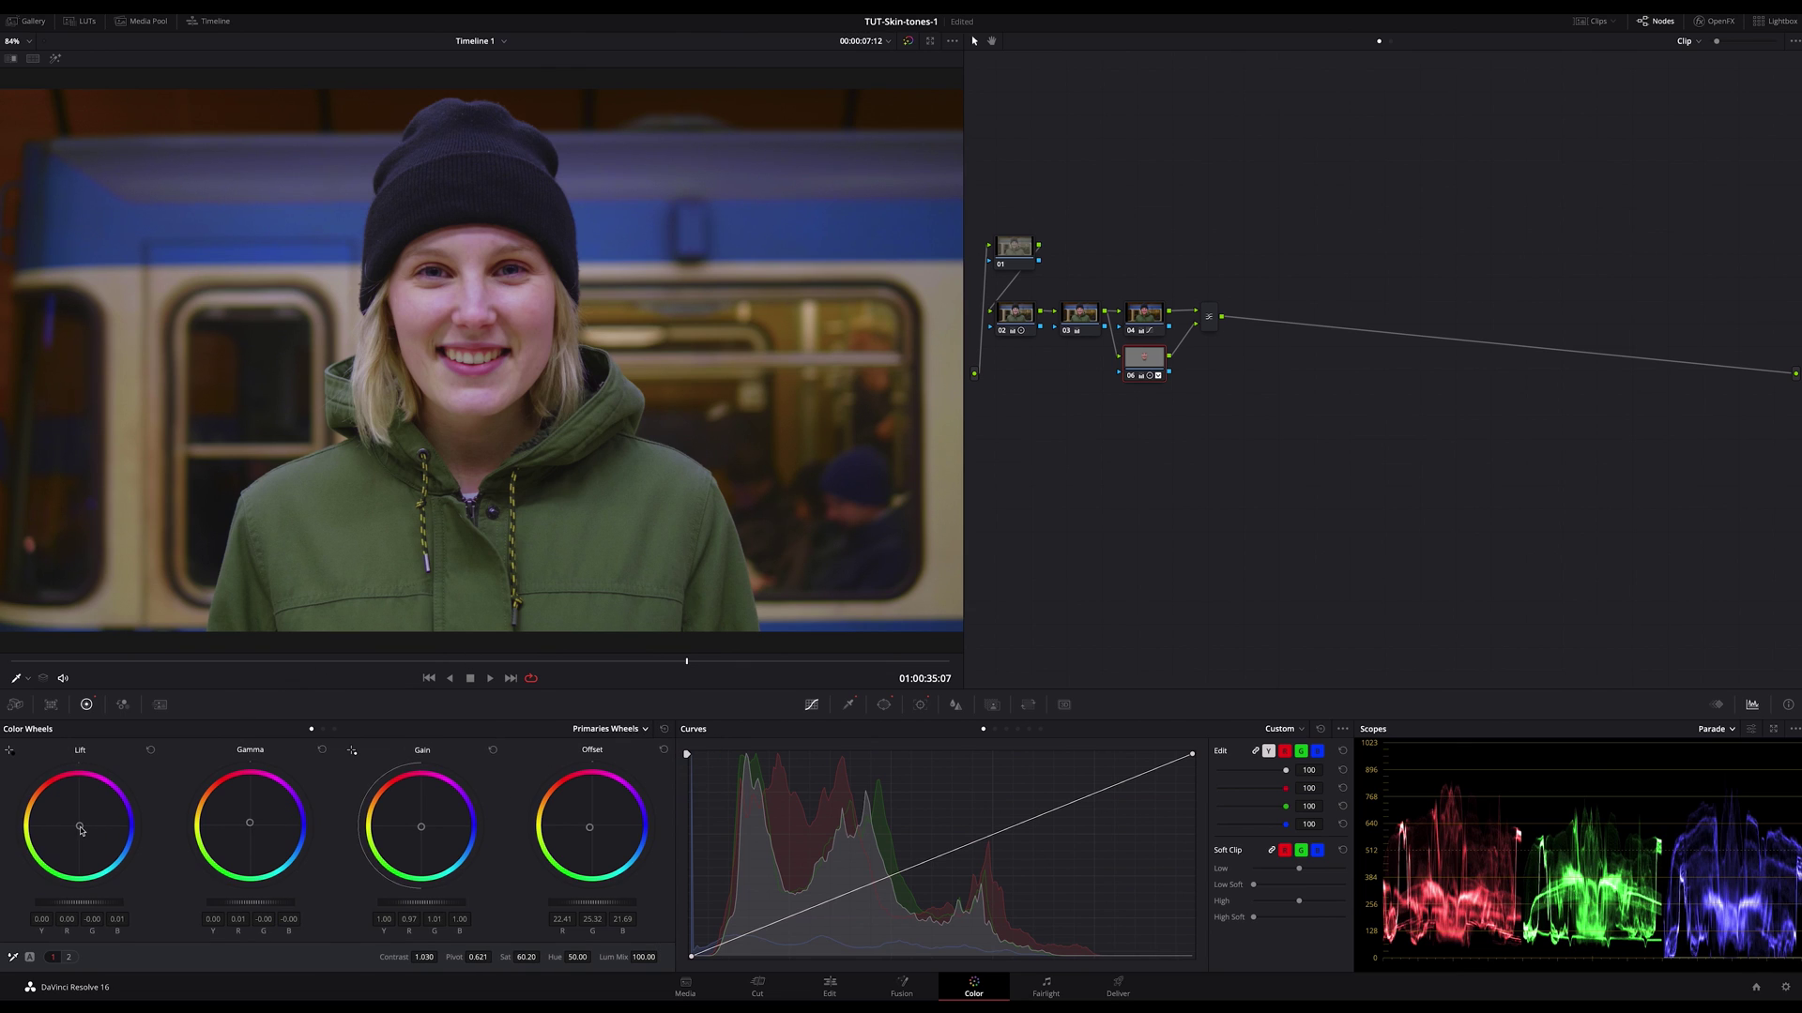
# Shift the skin node's lift to red -0.04, green 0.01 and blue 0.01, comparing the isolated skin with the full image
pyautogui.hotkey('shift', 'h')
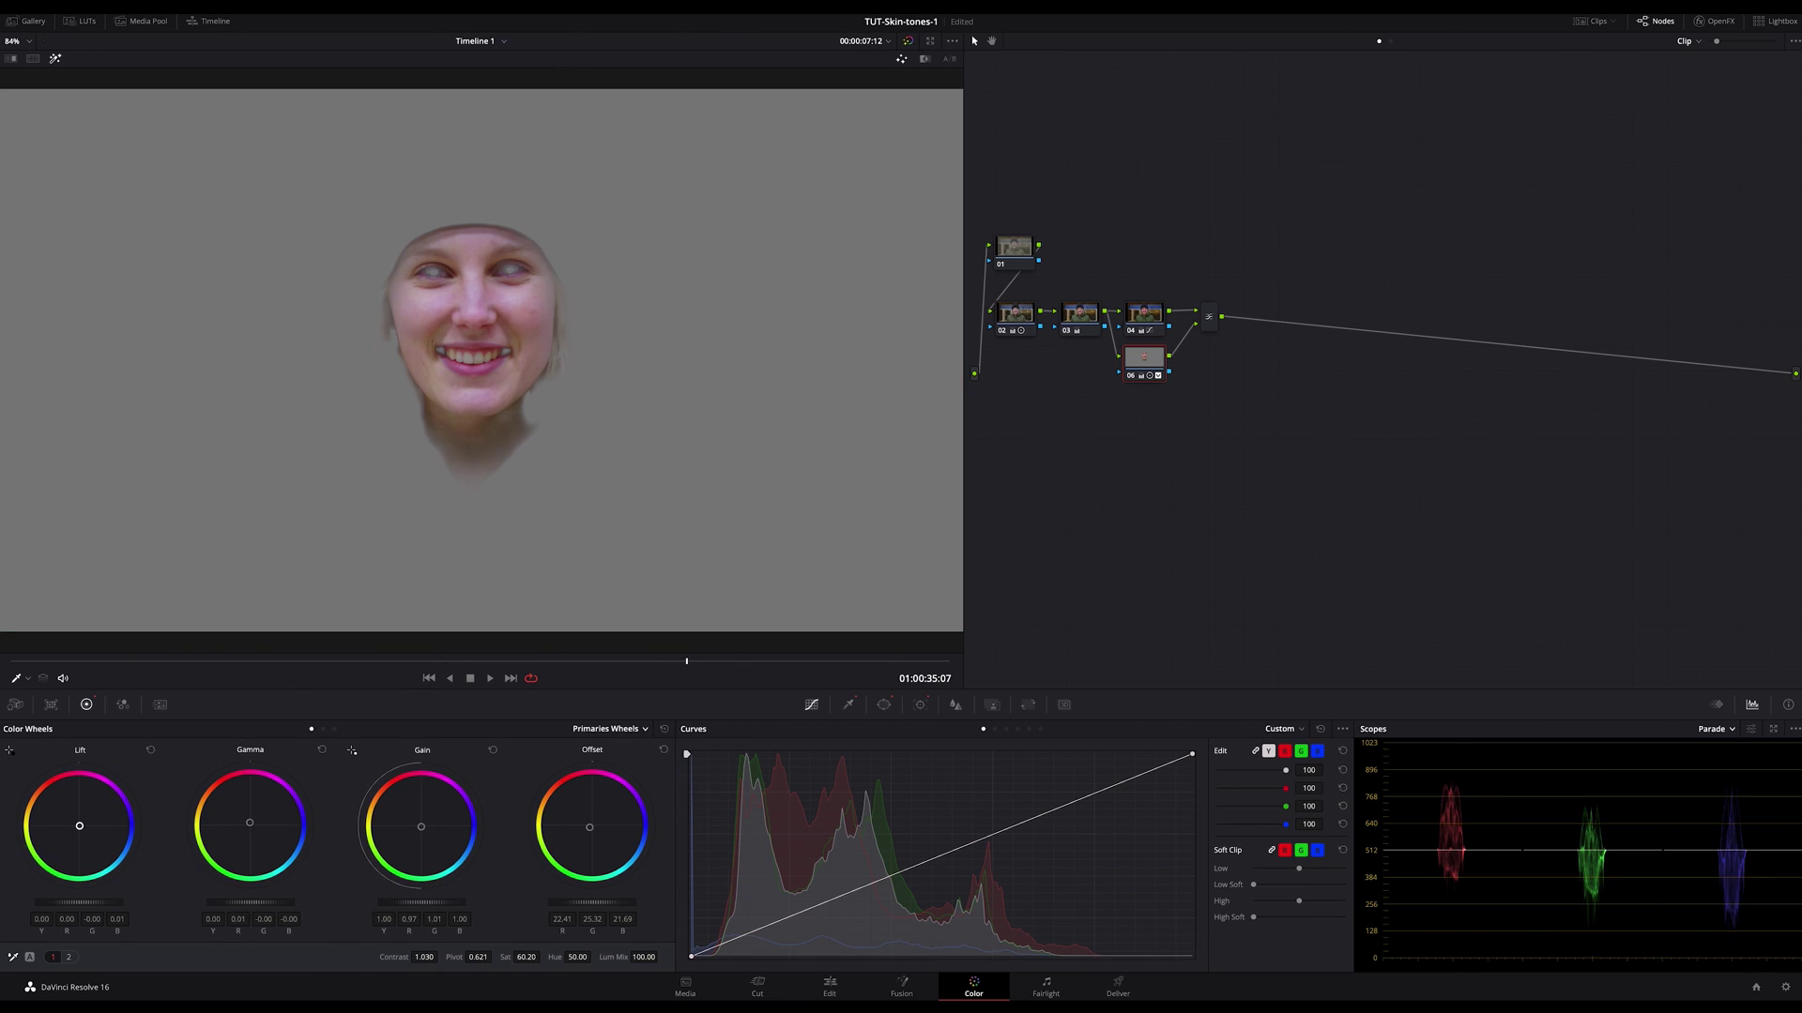
pyautogui.moveTo(79, 826); pyautogui.dragTo(80, 827)
pyautogui.moveTo(79, 829); pyautogui.dragTo(82, 830)
pyautogui.hotkey('shift', 'h')
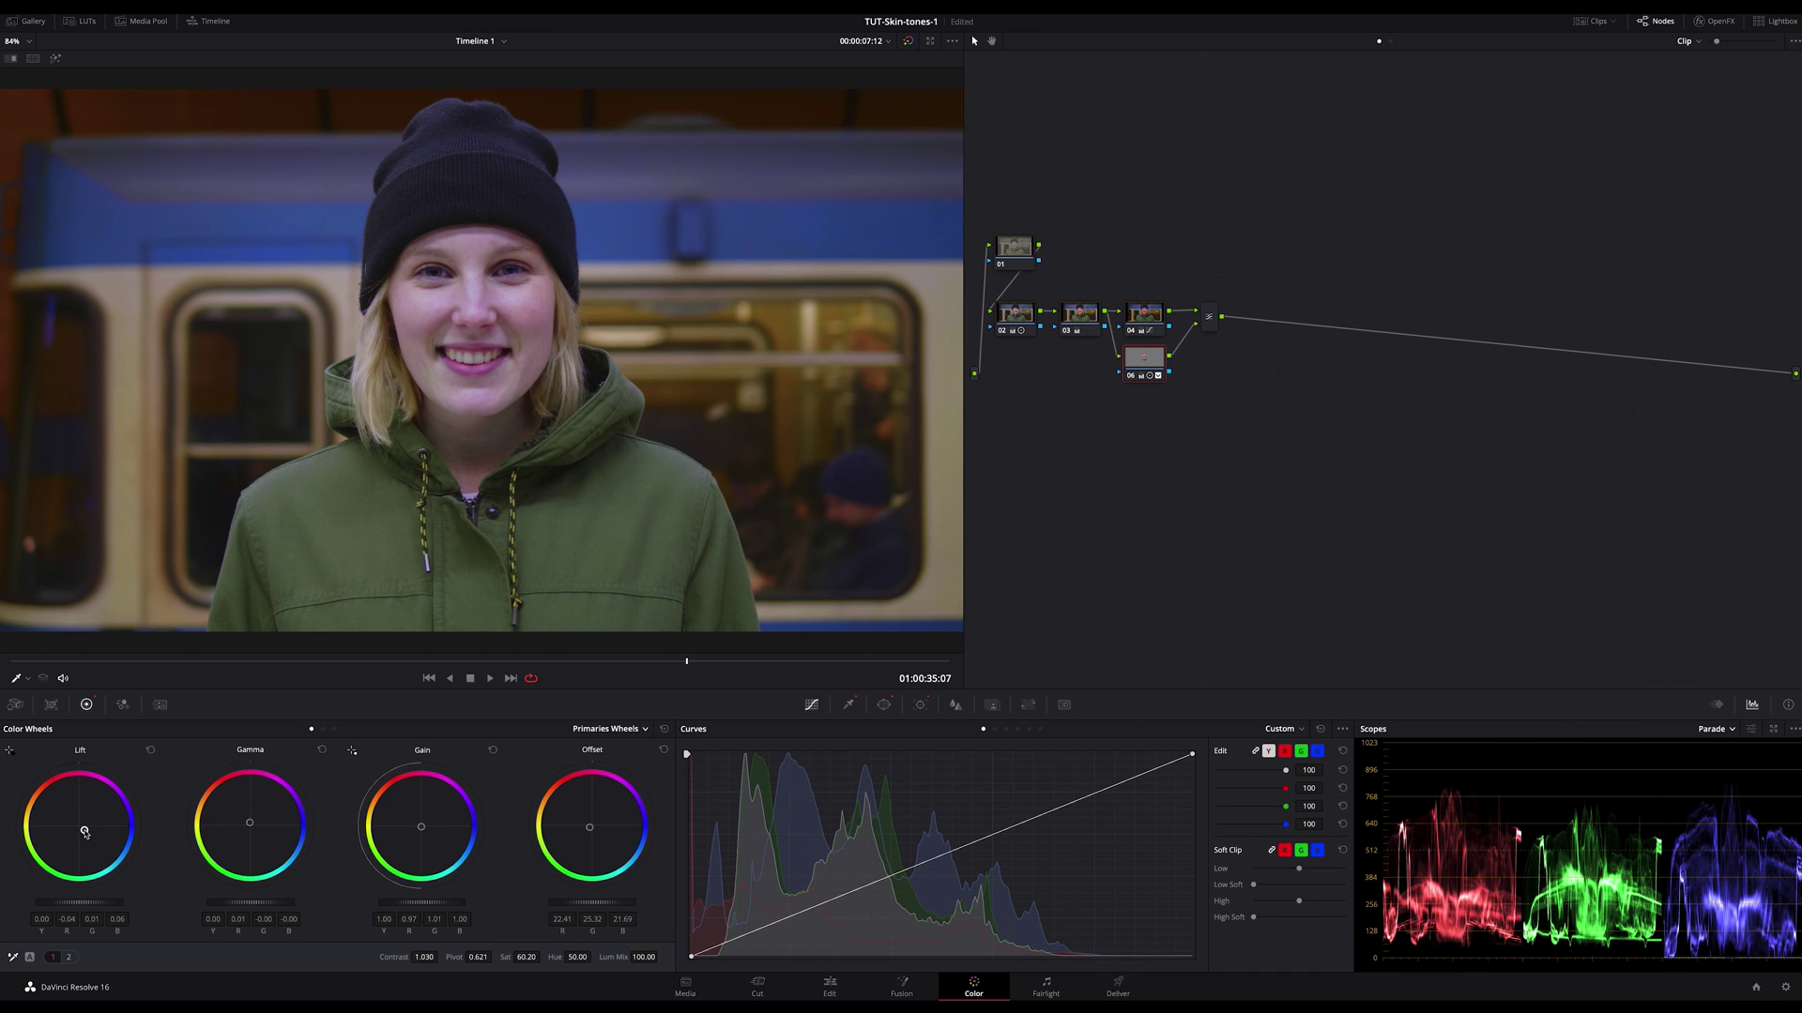
pyautogui.moveTo(85, 833); pyautogui.dragTo(84, 833)
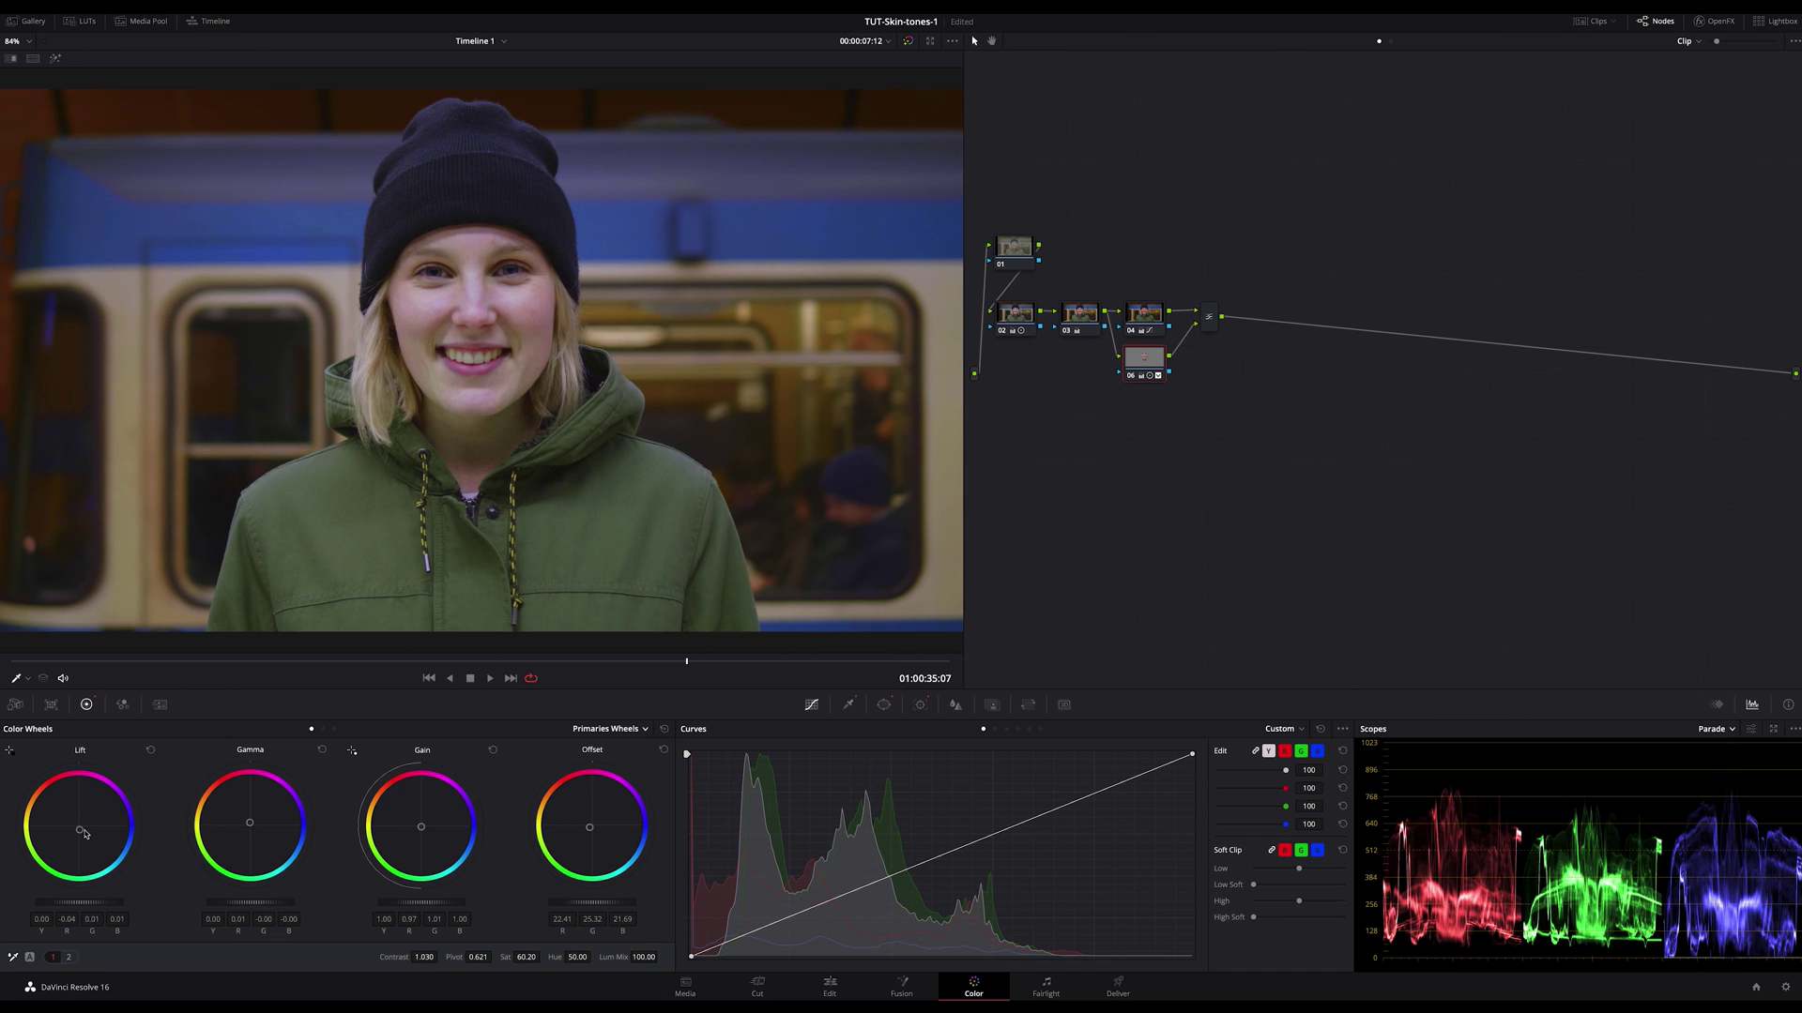
pyautogui.hotkey('shift', 'h')
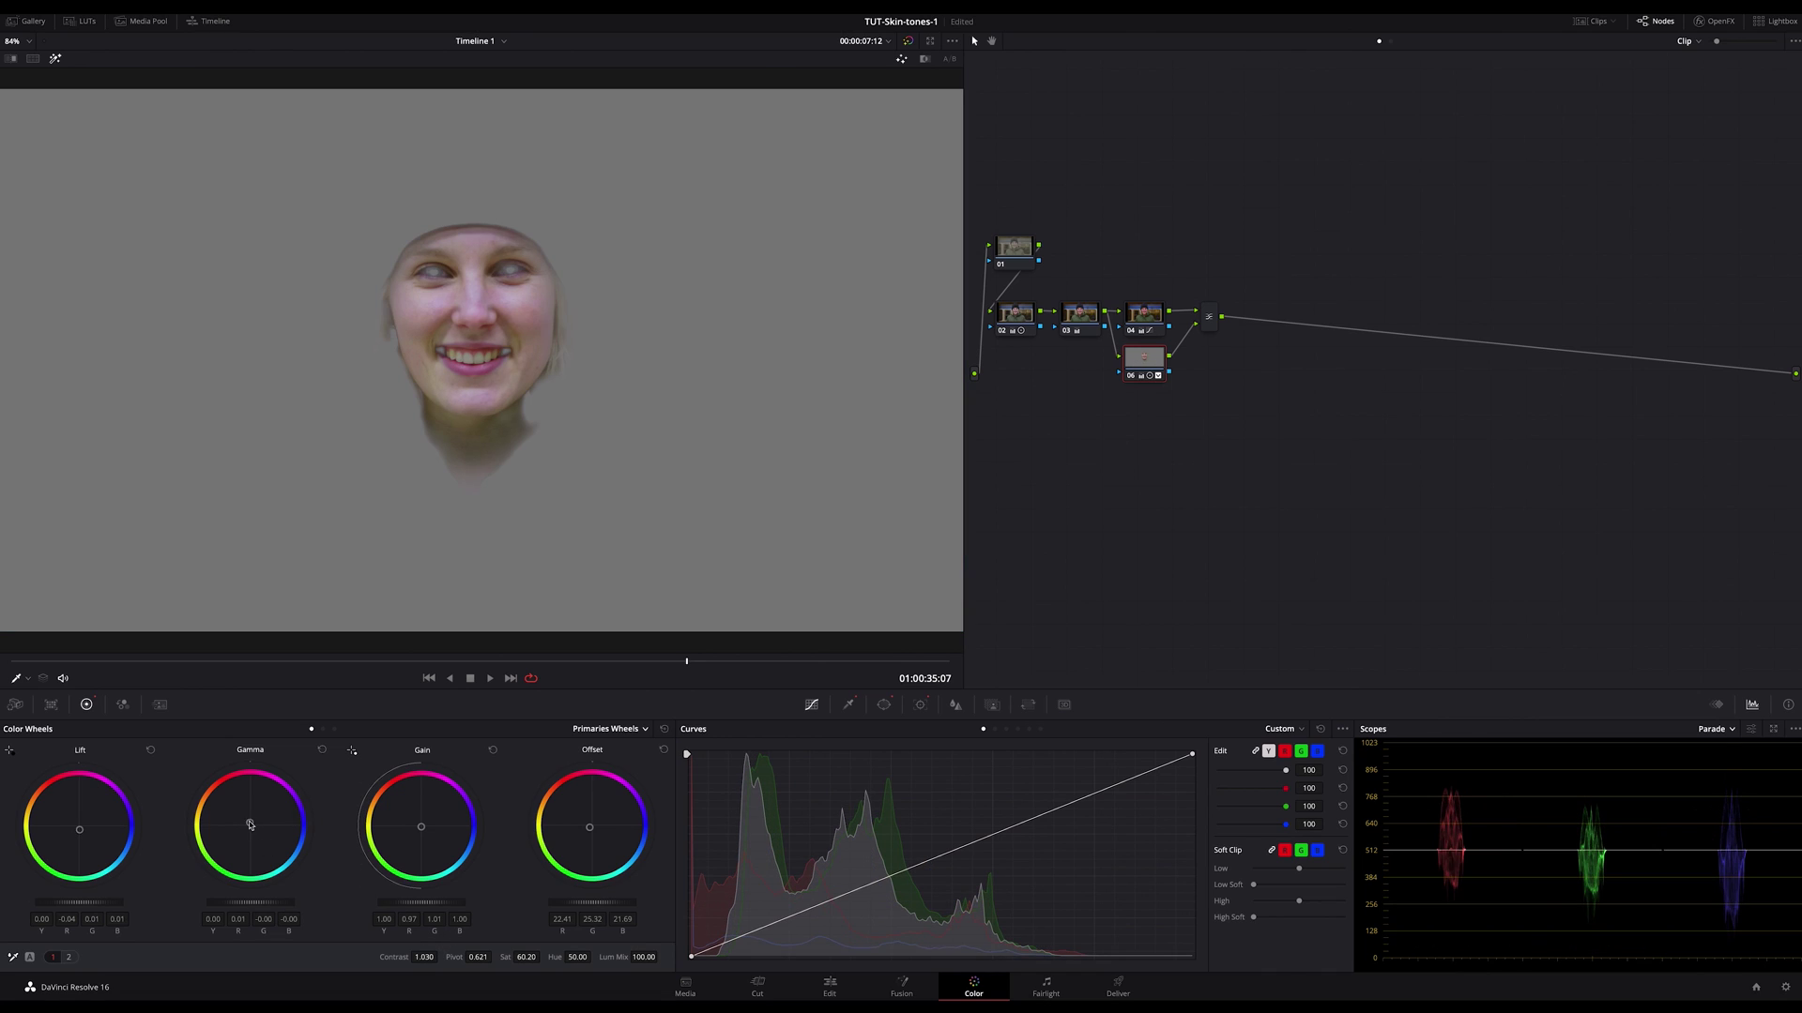
# Switch the scope back to Vectorscope, undo the slight gamma nudge and ease the skin node's lift to red -0.02
pyautogui.moveTo(249, 825); pyautogui.dragTo(249, 823)
pyautogui.click(1734, 726)
pyautogui.click(1726, 772)
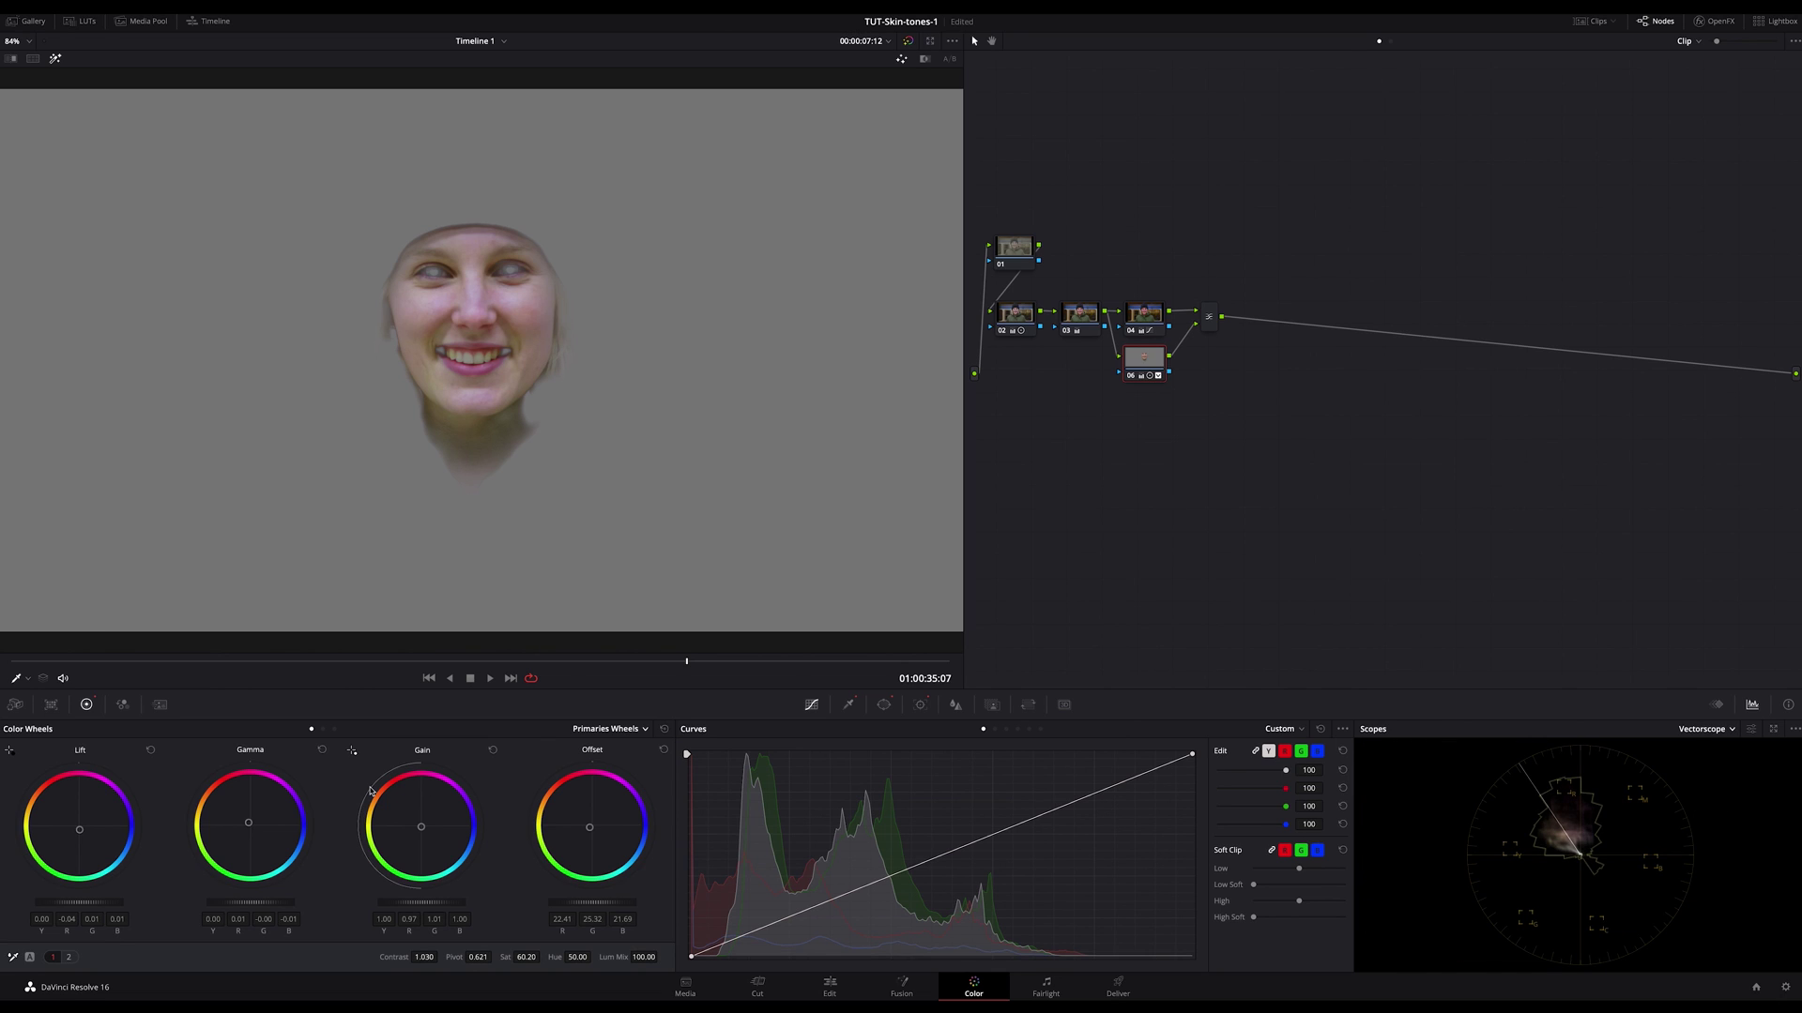
pyautogui.hotkey('ctrl', 'z')
pyautogui.hotkey('shift', 'h')
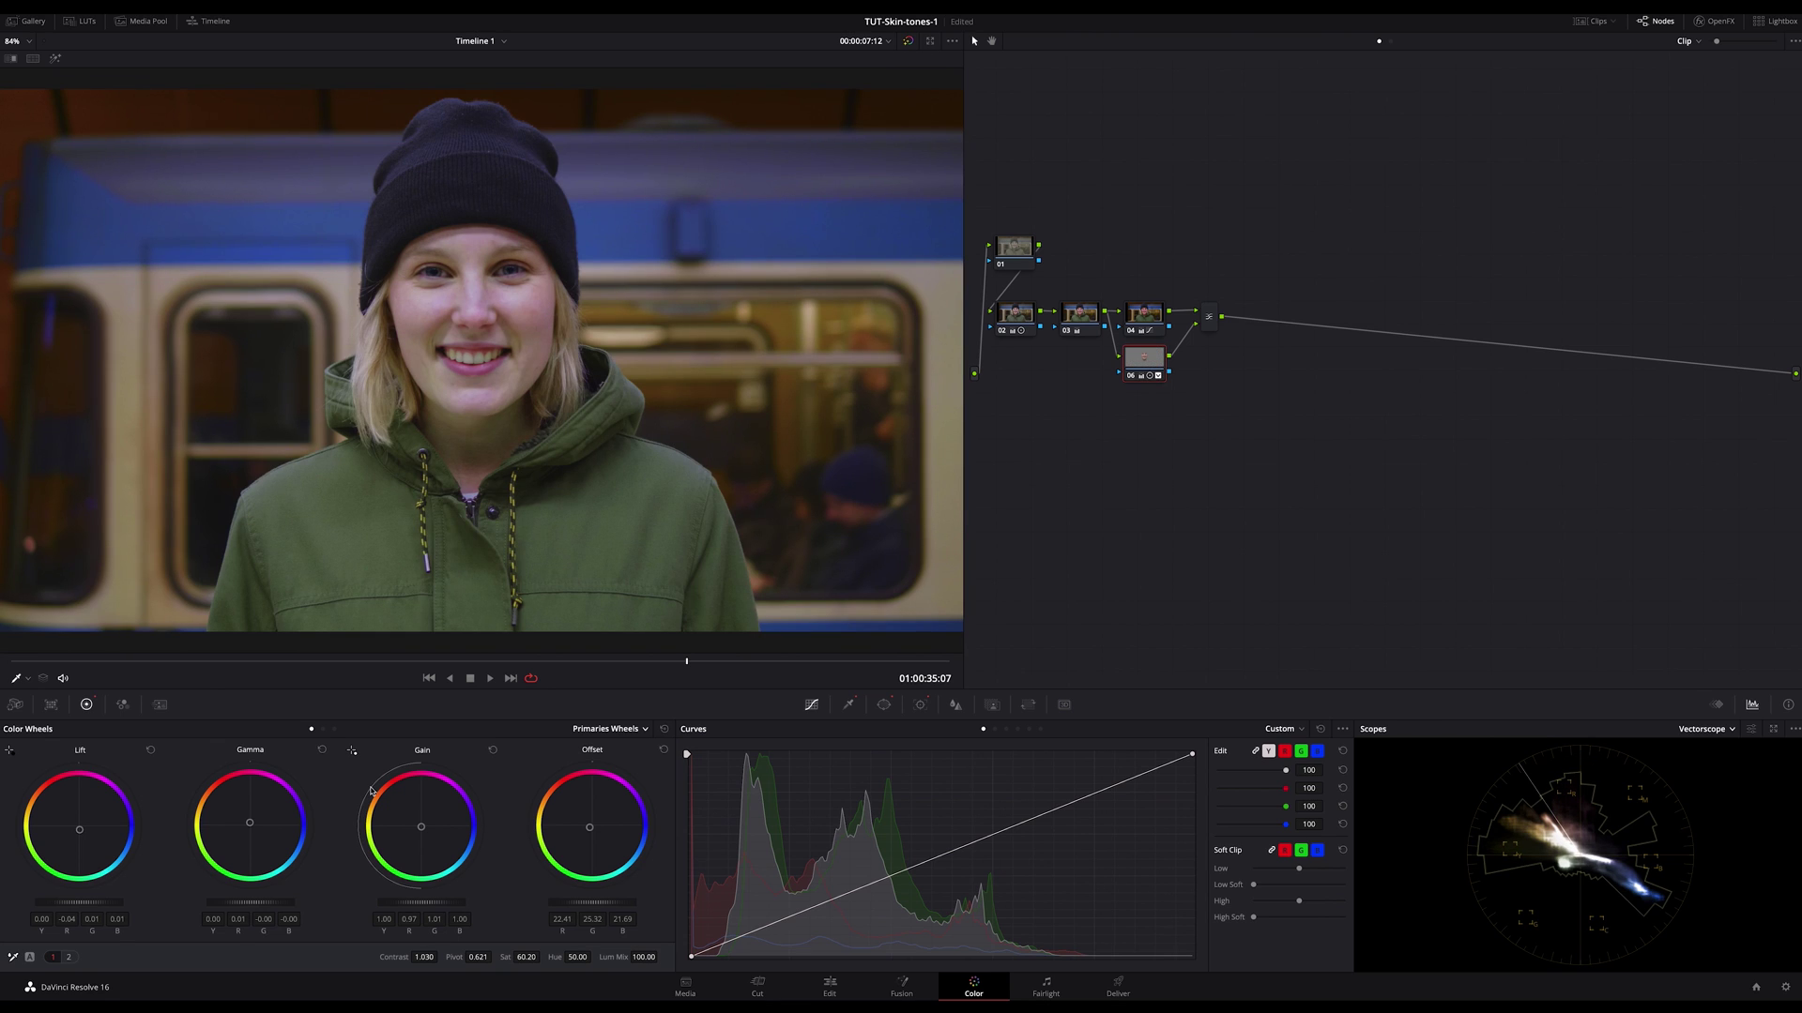
pyautogui.hotkey('shift', 'h')
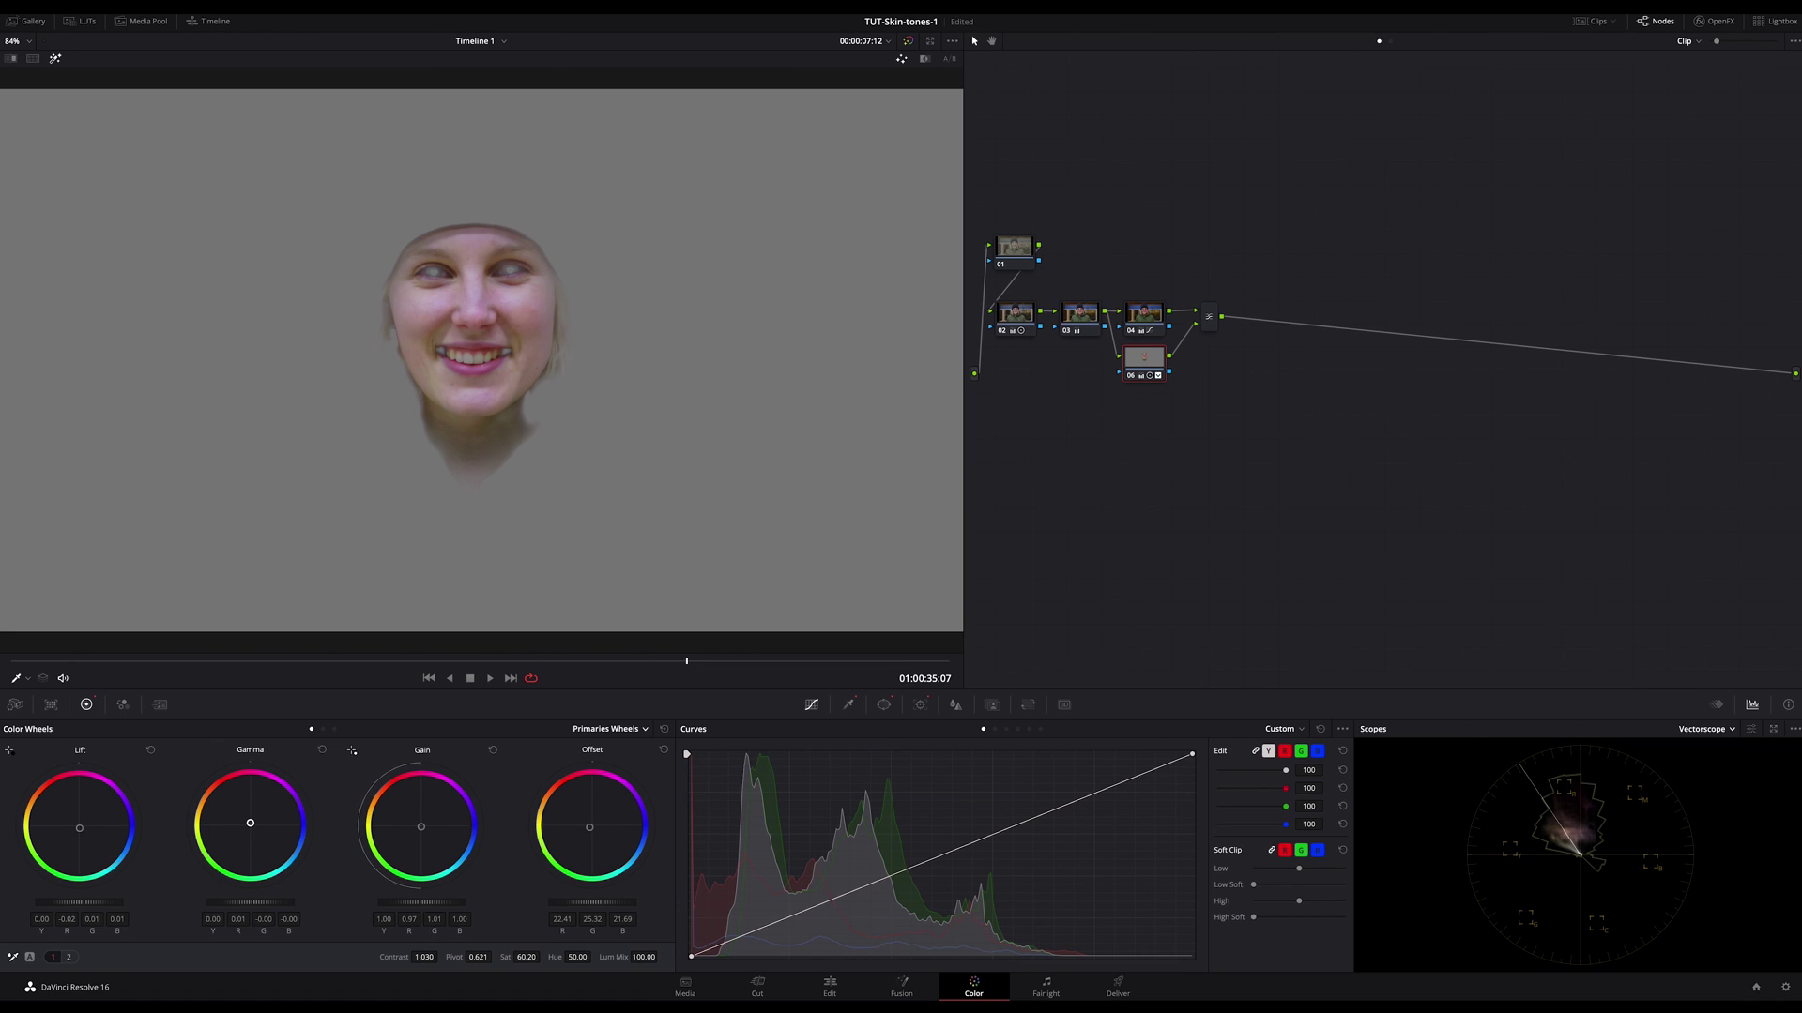
# Compare the image with the skin node disabled and enabled, both in full view and with the skin isolated
pyautogui.hotkey('shift', 'h')
pyautogui.hotkey('ctrl', 'd')
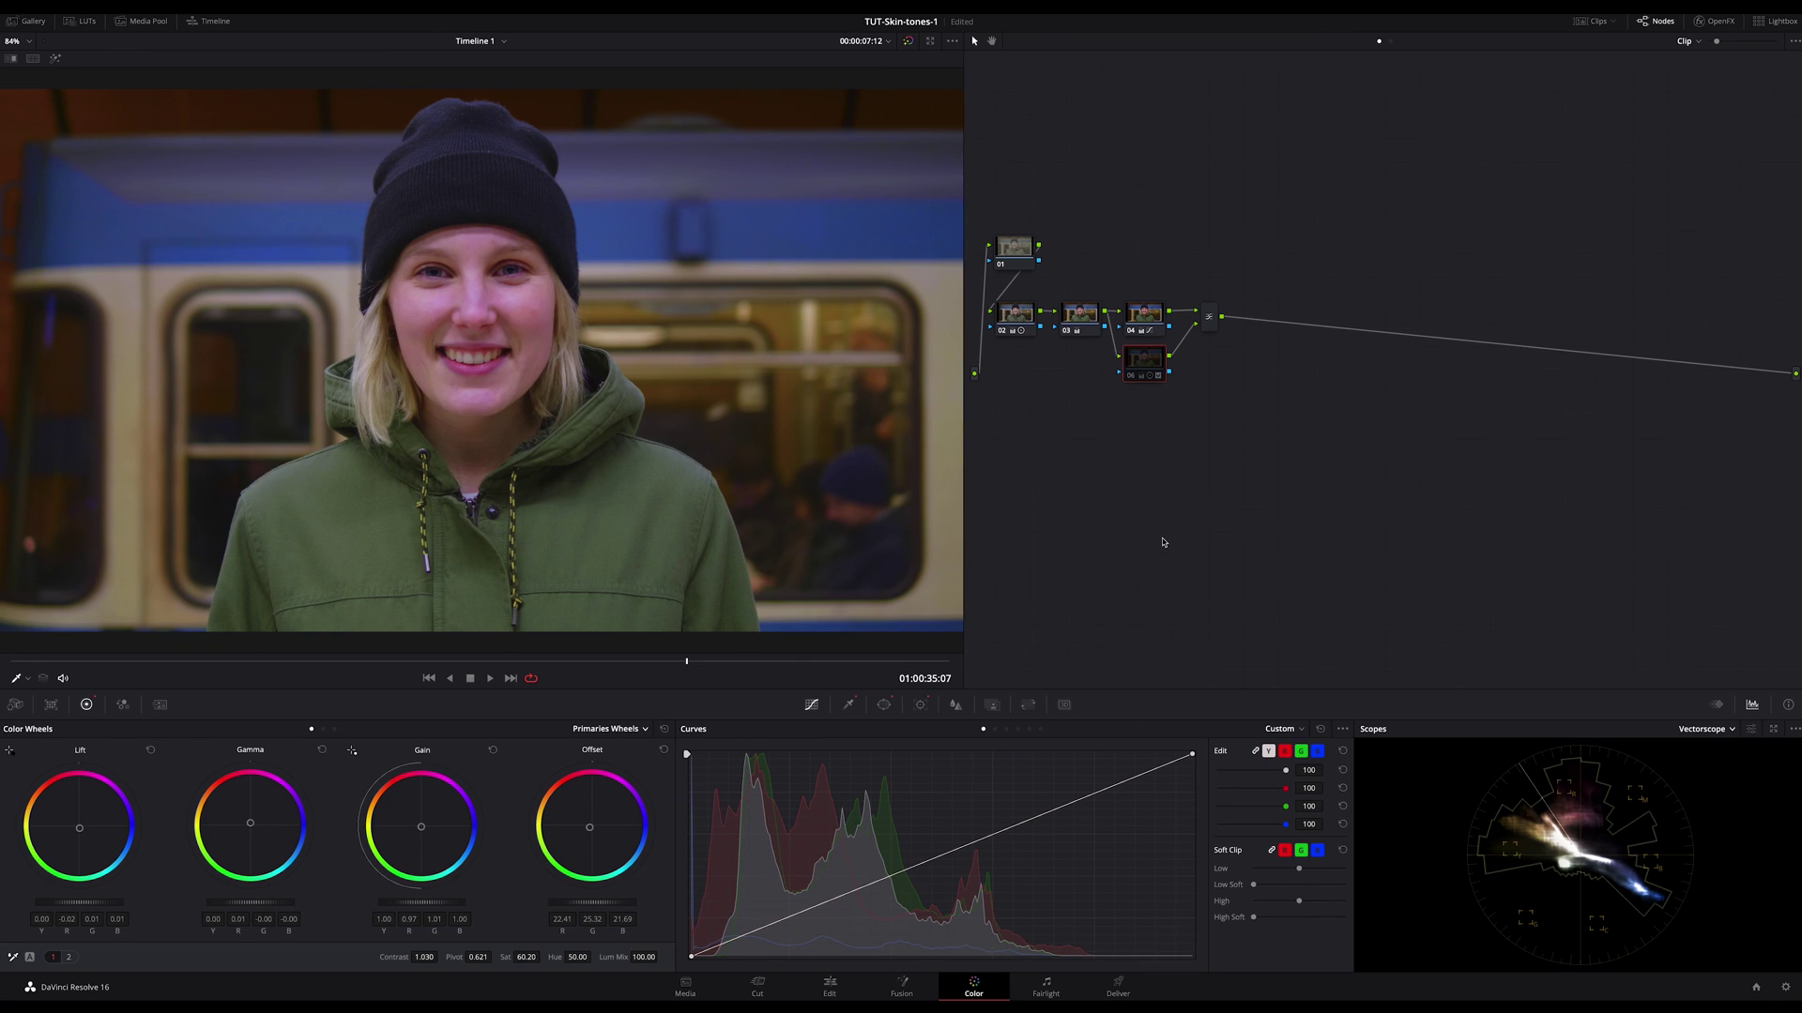
pyautogui.hotkey('ctrl', 'd')
pyautogui.hotkey('ctrl', 'd')
pyautogui.hotkey('ctrl', 'd')
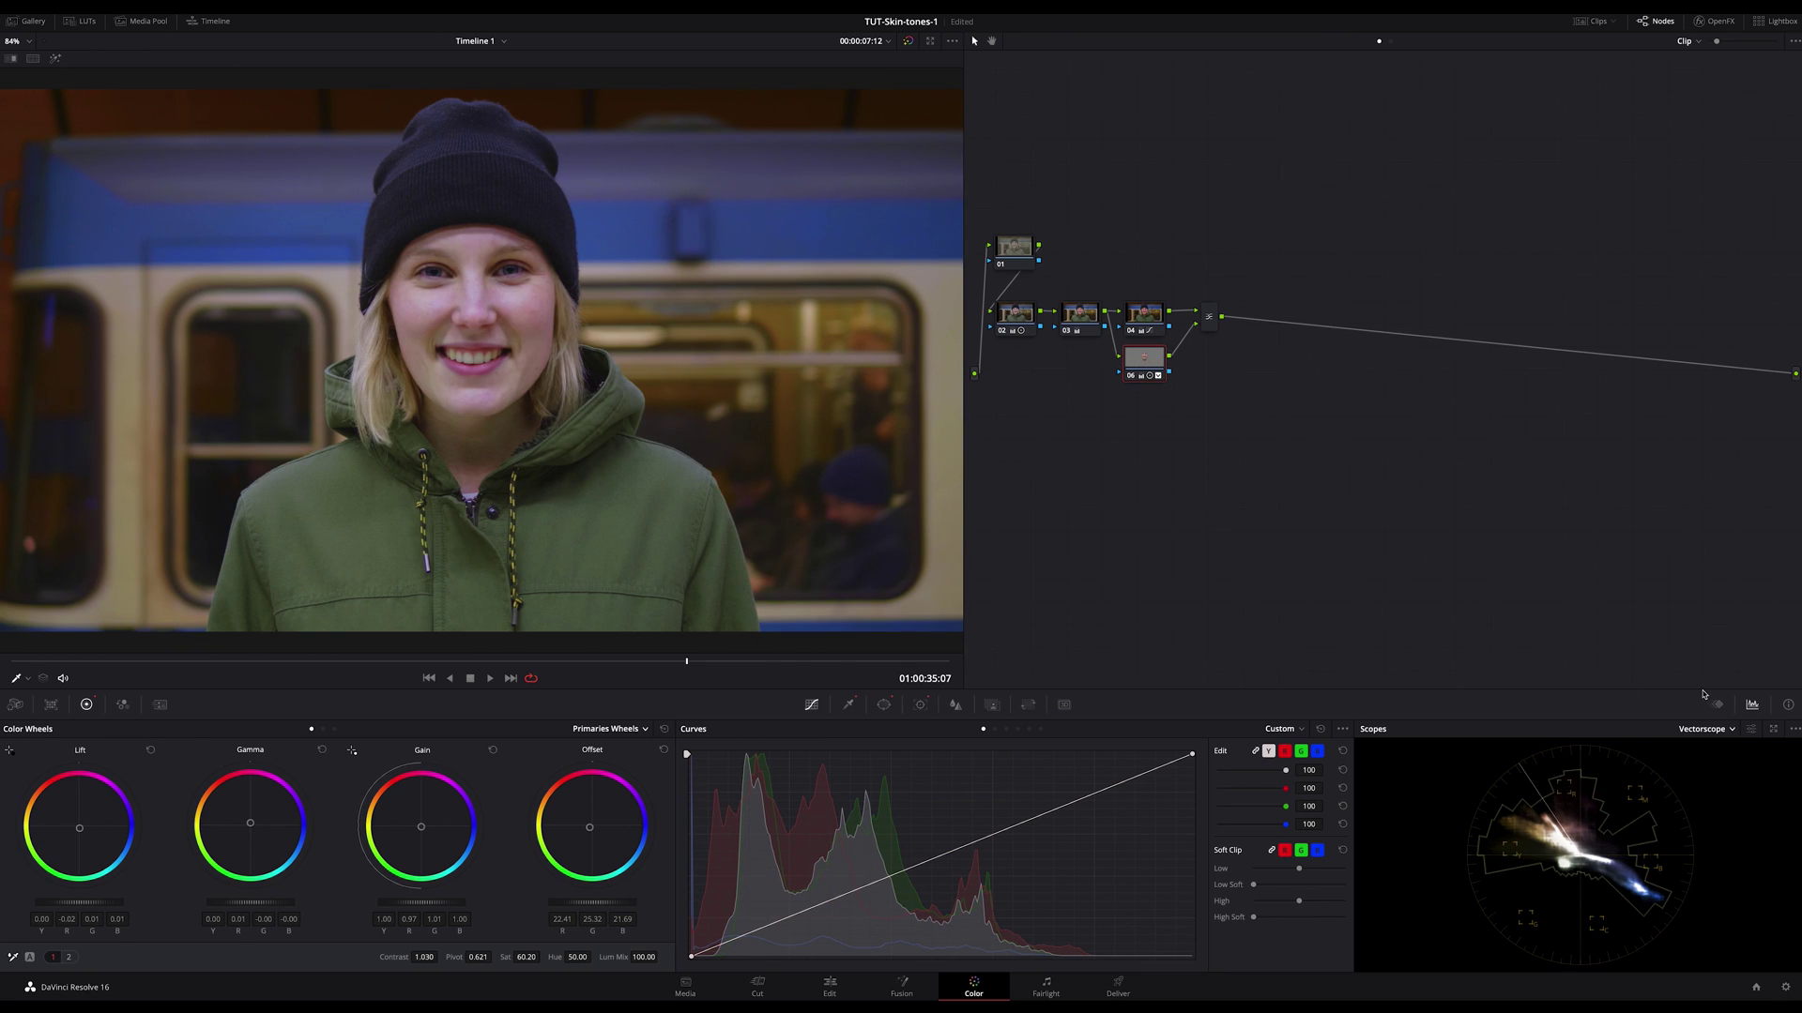
pyautogui.click(1751, 729)
pyautogui.click(1630, 719)
pyautogui.hotkey('shift', 'h')
pyautogui.hotkey('shift', 'h')
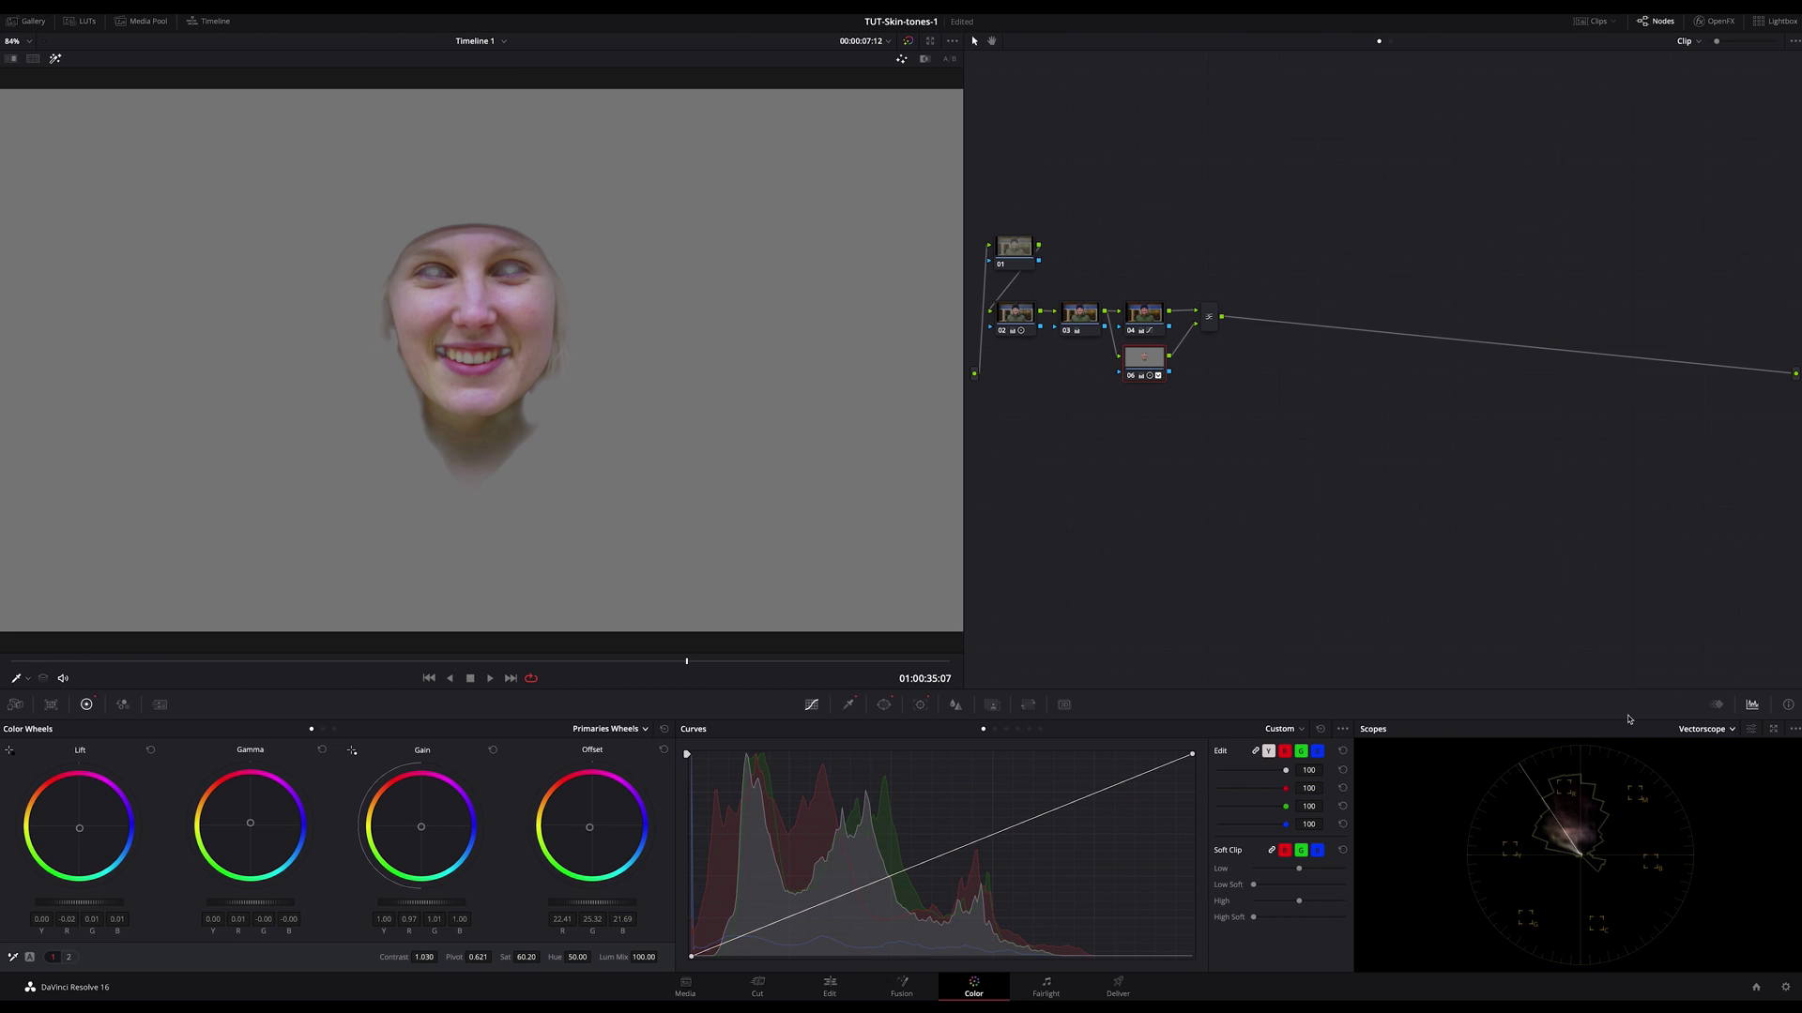
pyautogui.hotkey('shift', 'h')
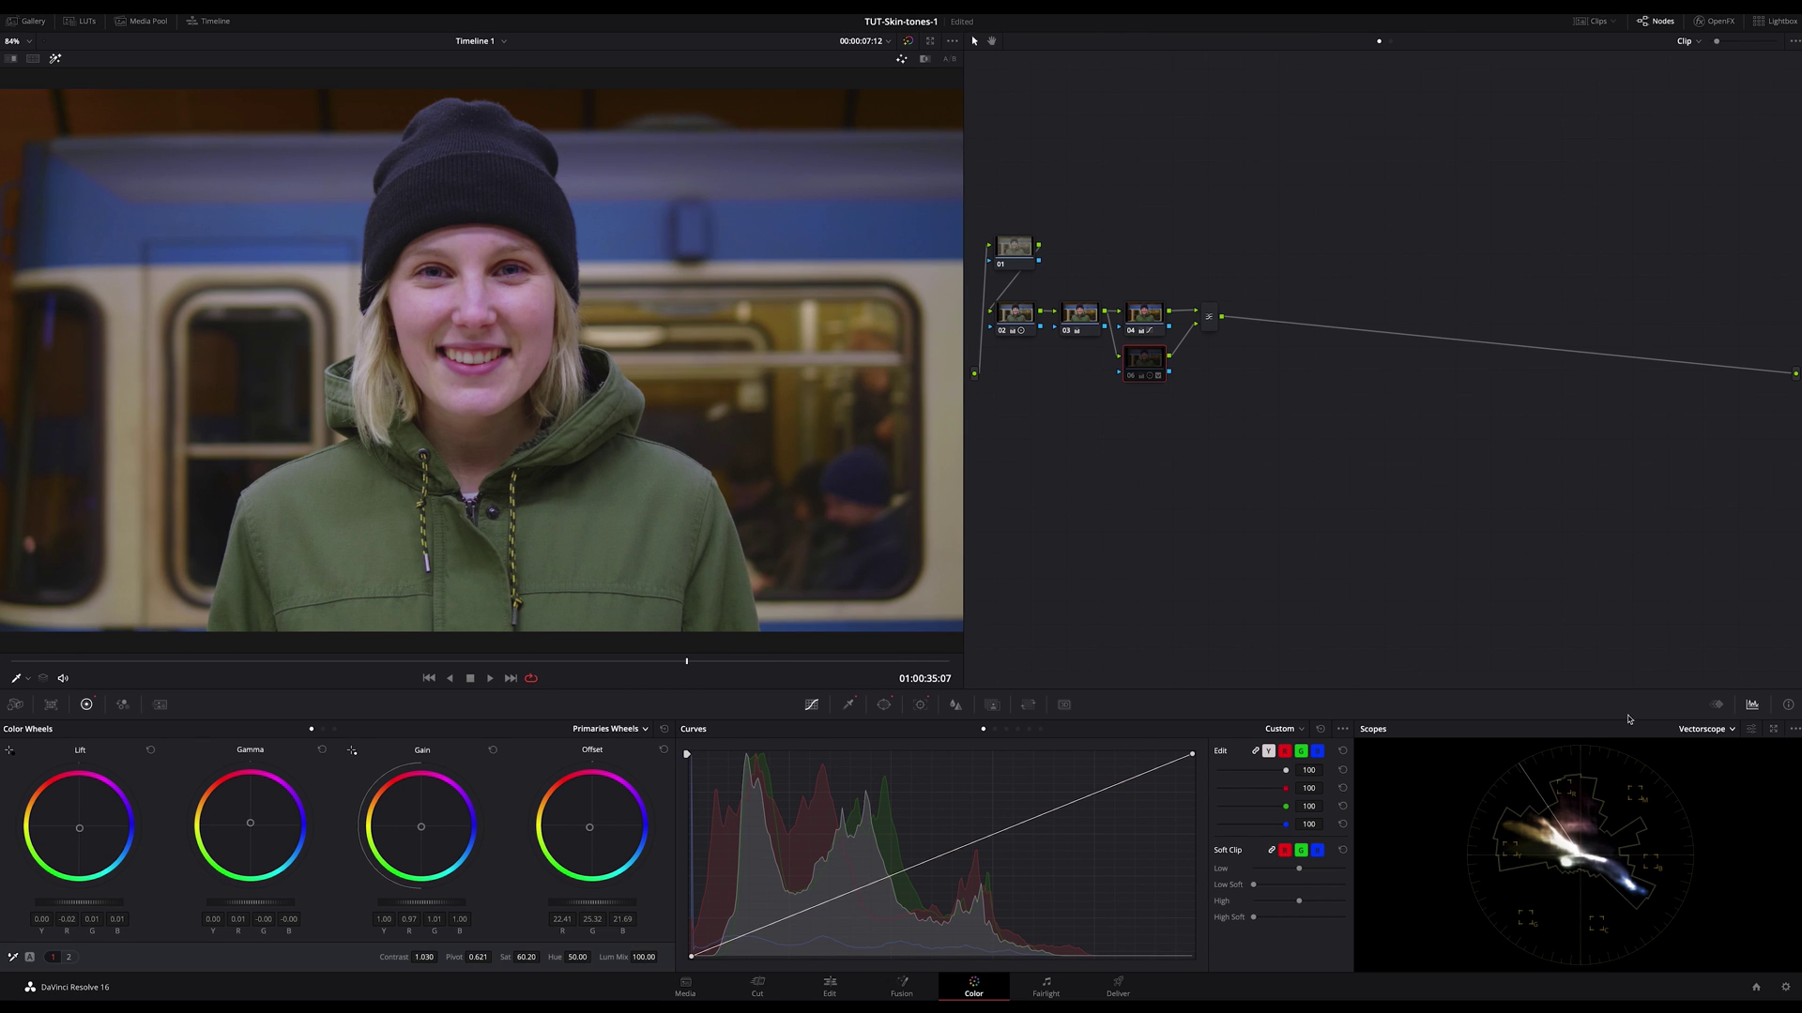
pyautogui.hotkey('shift', 'h')
pyautogui.hotkey('shift', 'h')
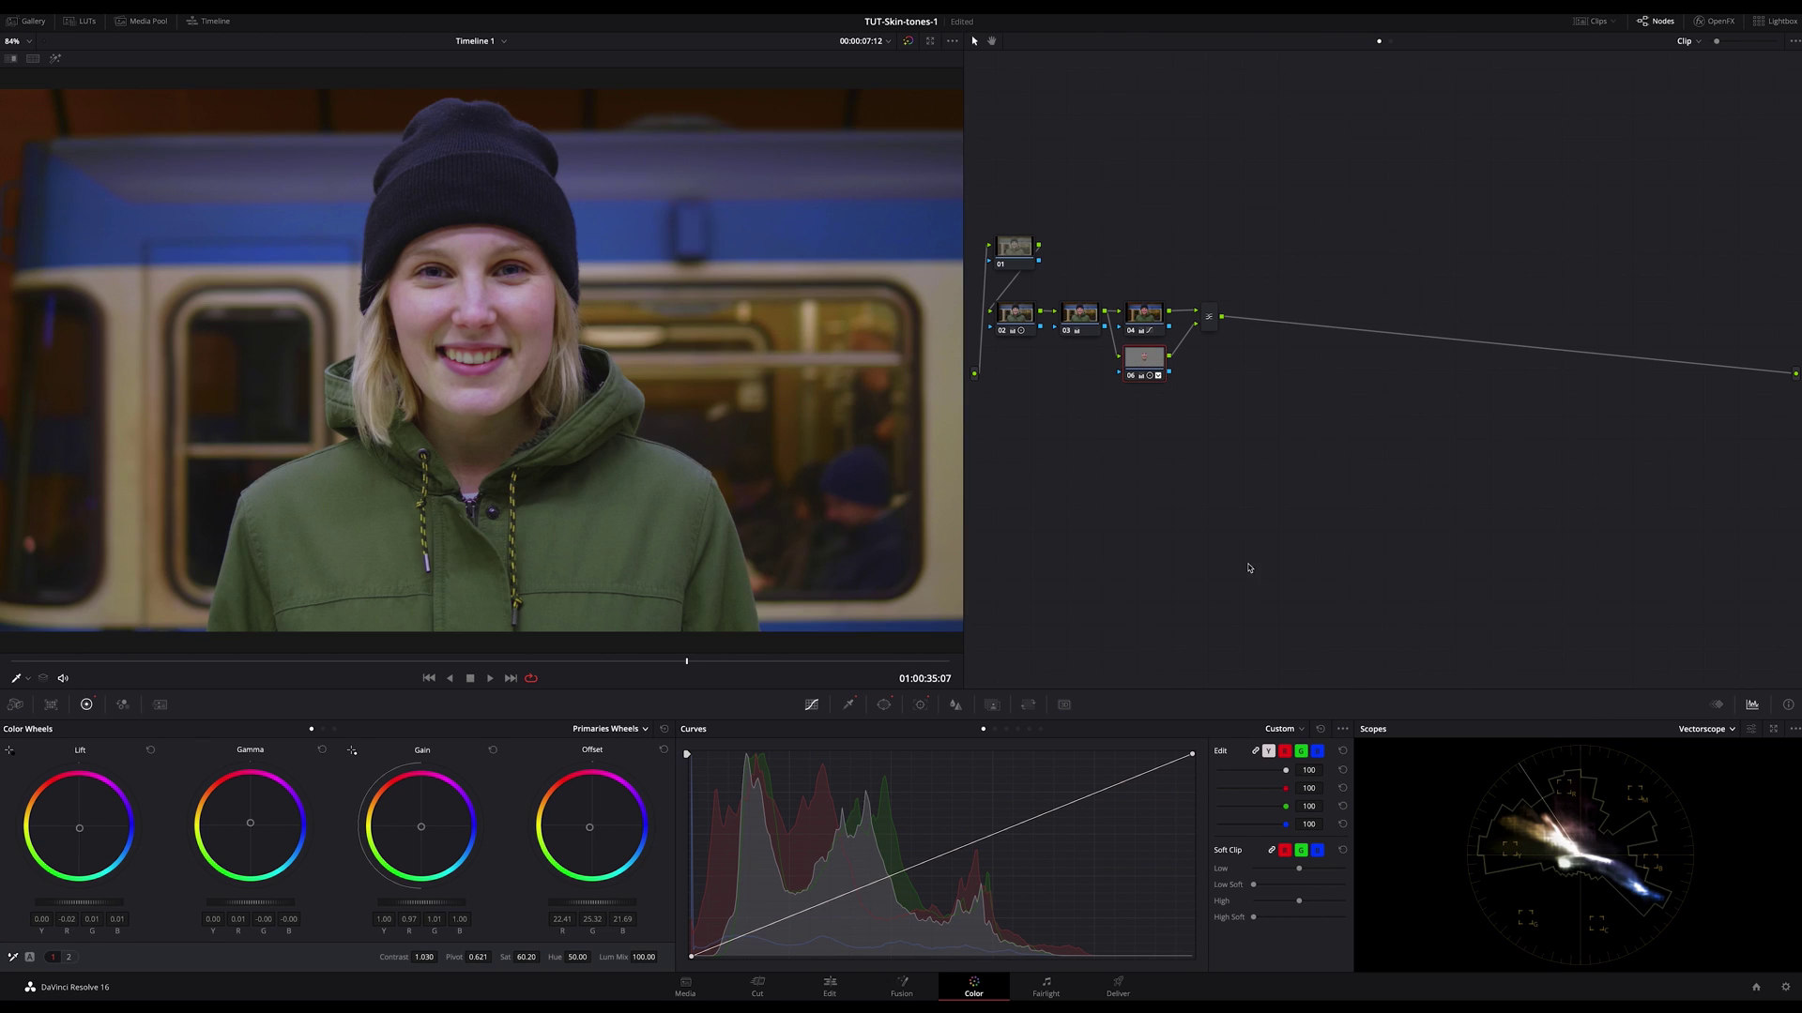
# Set node 06's saturation to 63.00 and review the result
pyautogui.click(1143, 315)
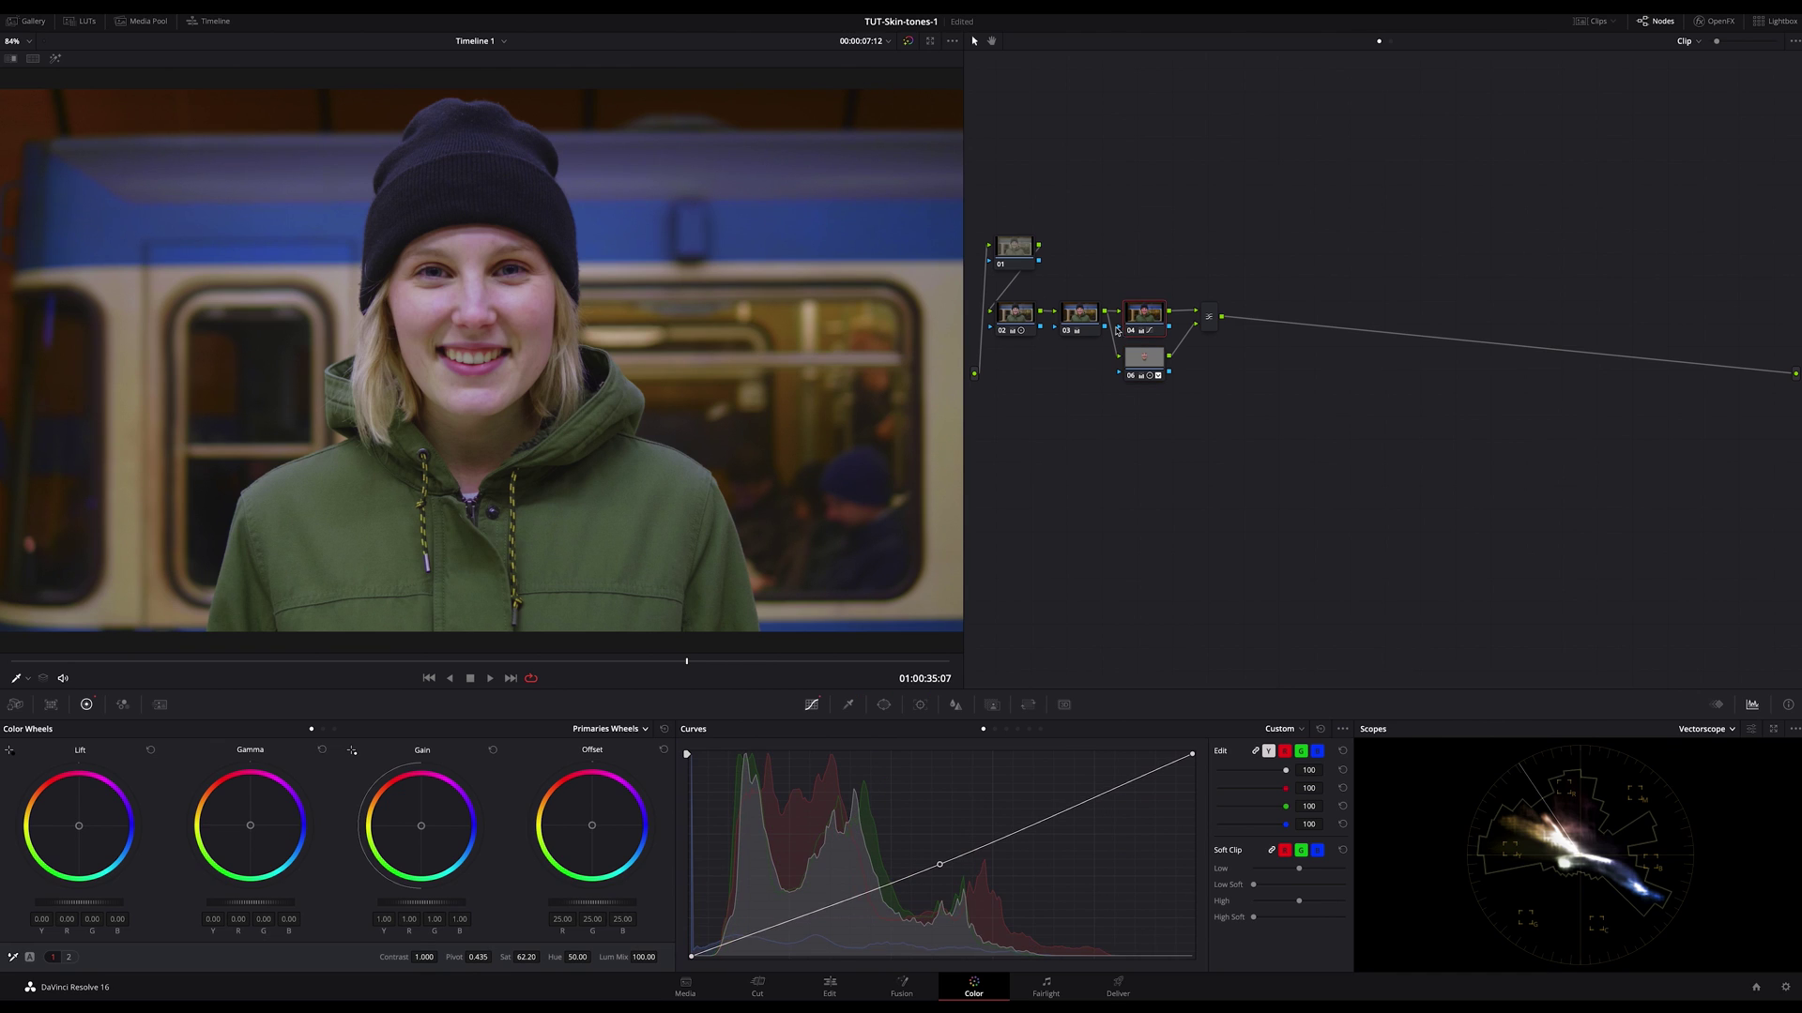
pyautogui.click(1141, 358)
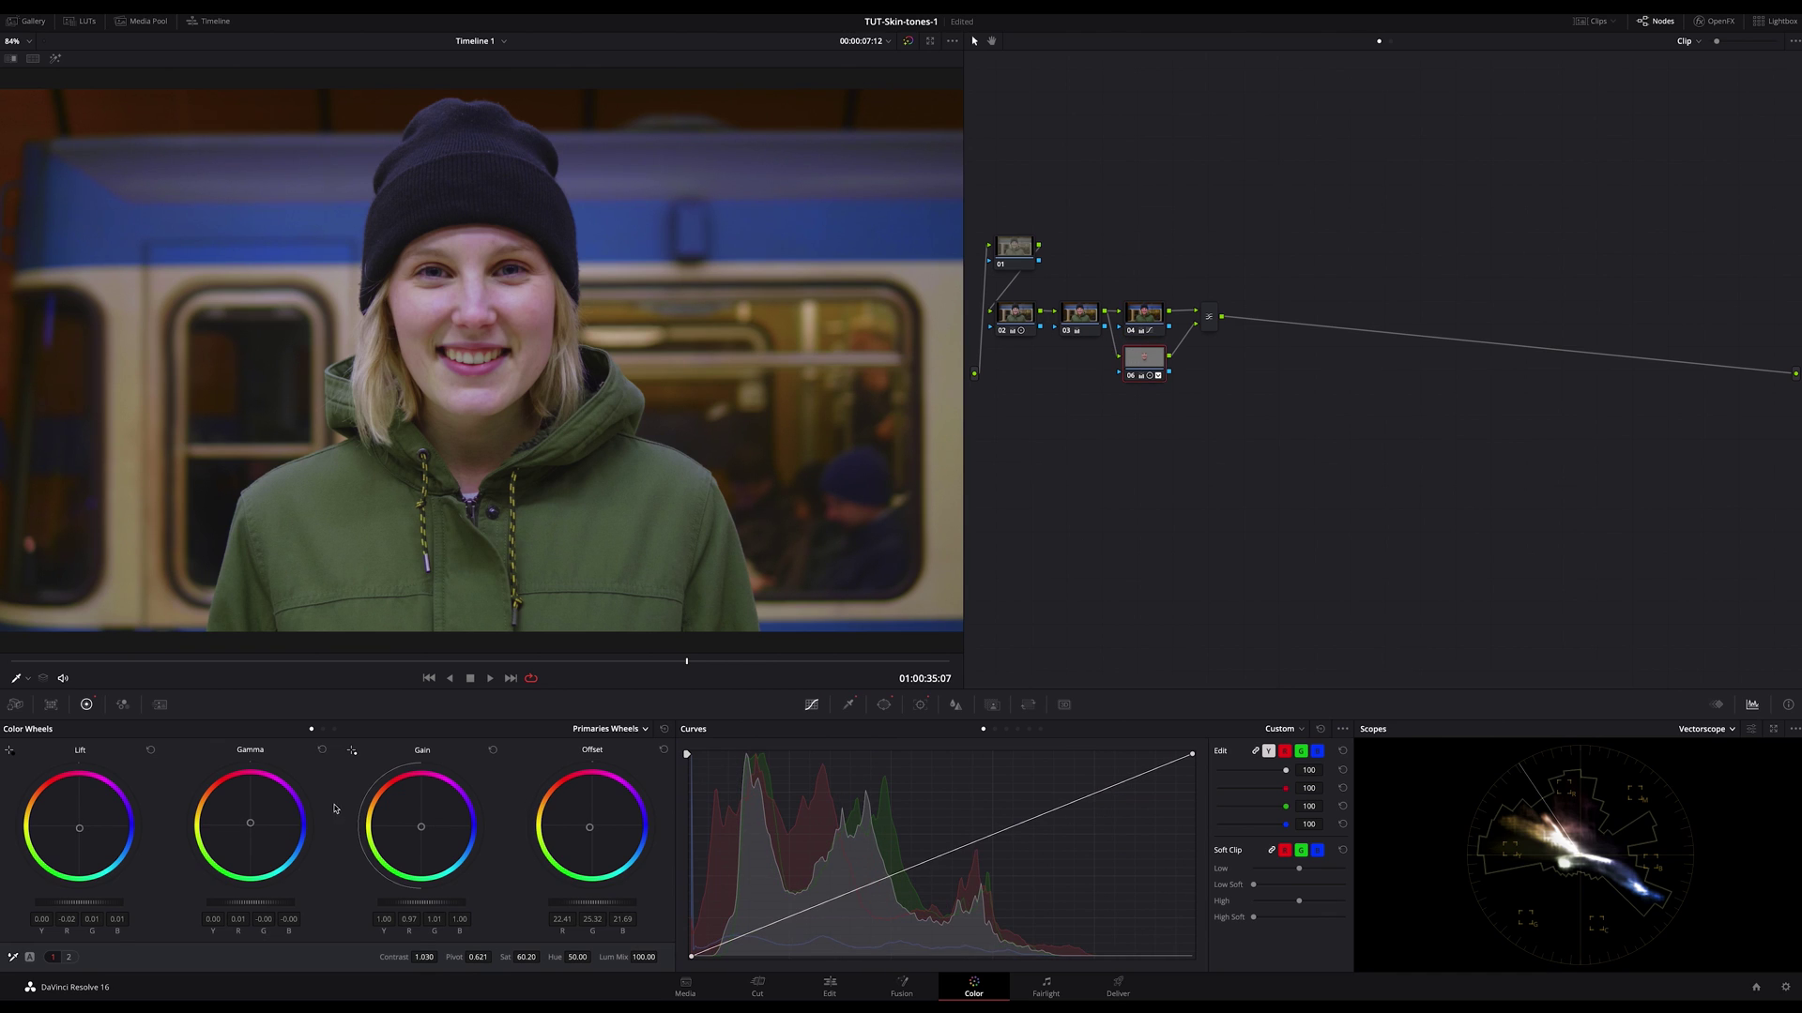
pyautogui.moveTo(252, 827); pyautogui.dragTo(250, 823)
pyautogui.moveTo(527, 957)
pyautogui.mouseDown()
pyautogui.moveTo(563, 957)
pyautogui.moveTo(542, 957)
pyautogui.mouseUp()
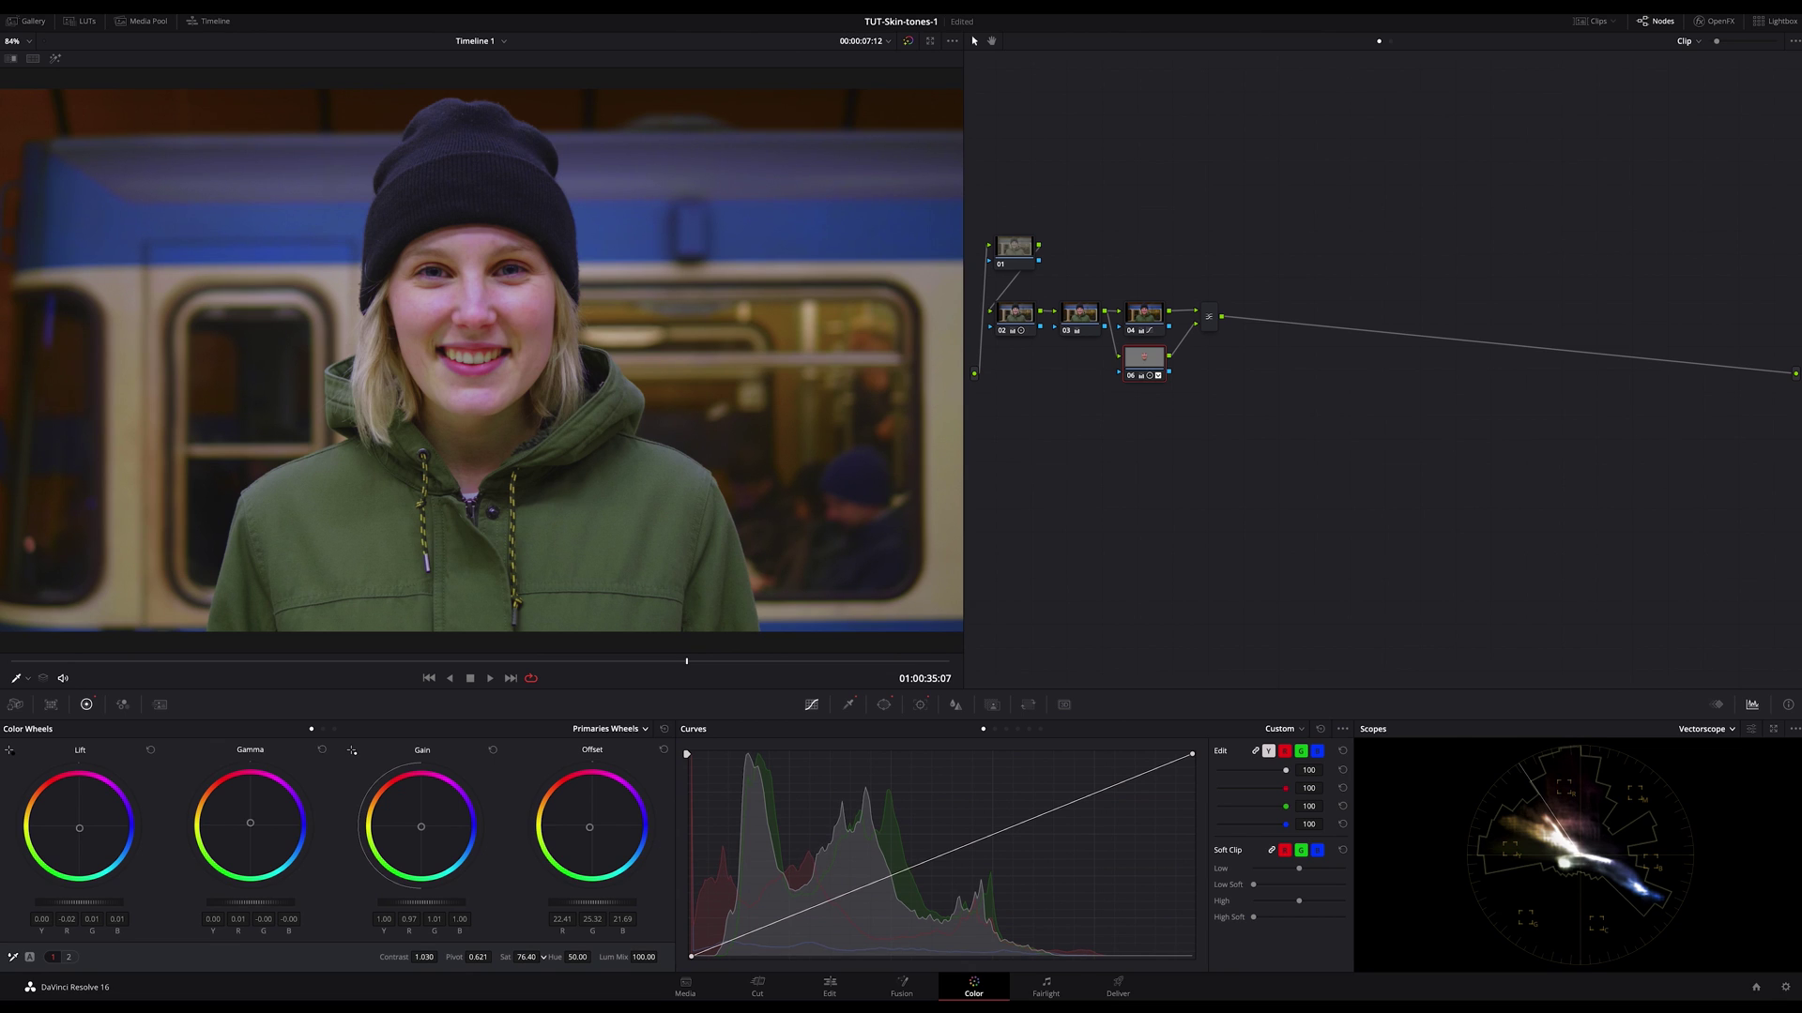
pyautogui.moveTo(542, 957); pyautogui.dragTo(542, 958)
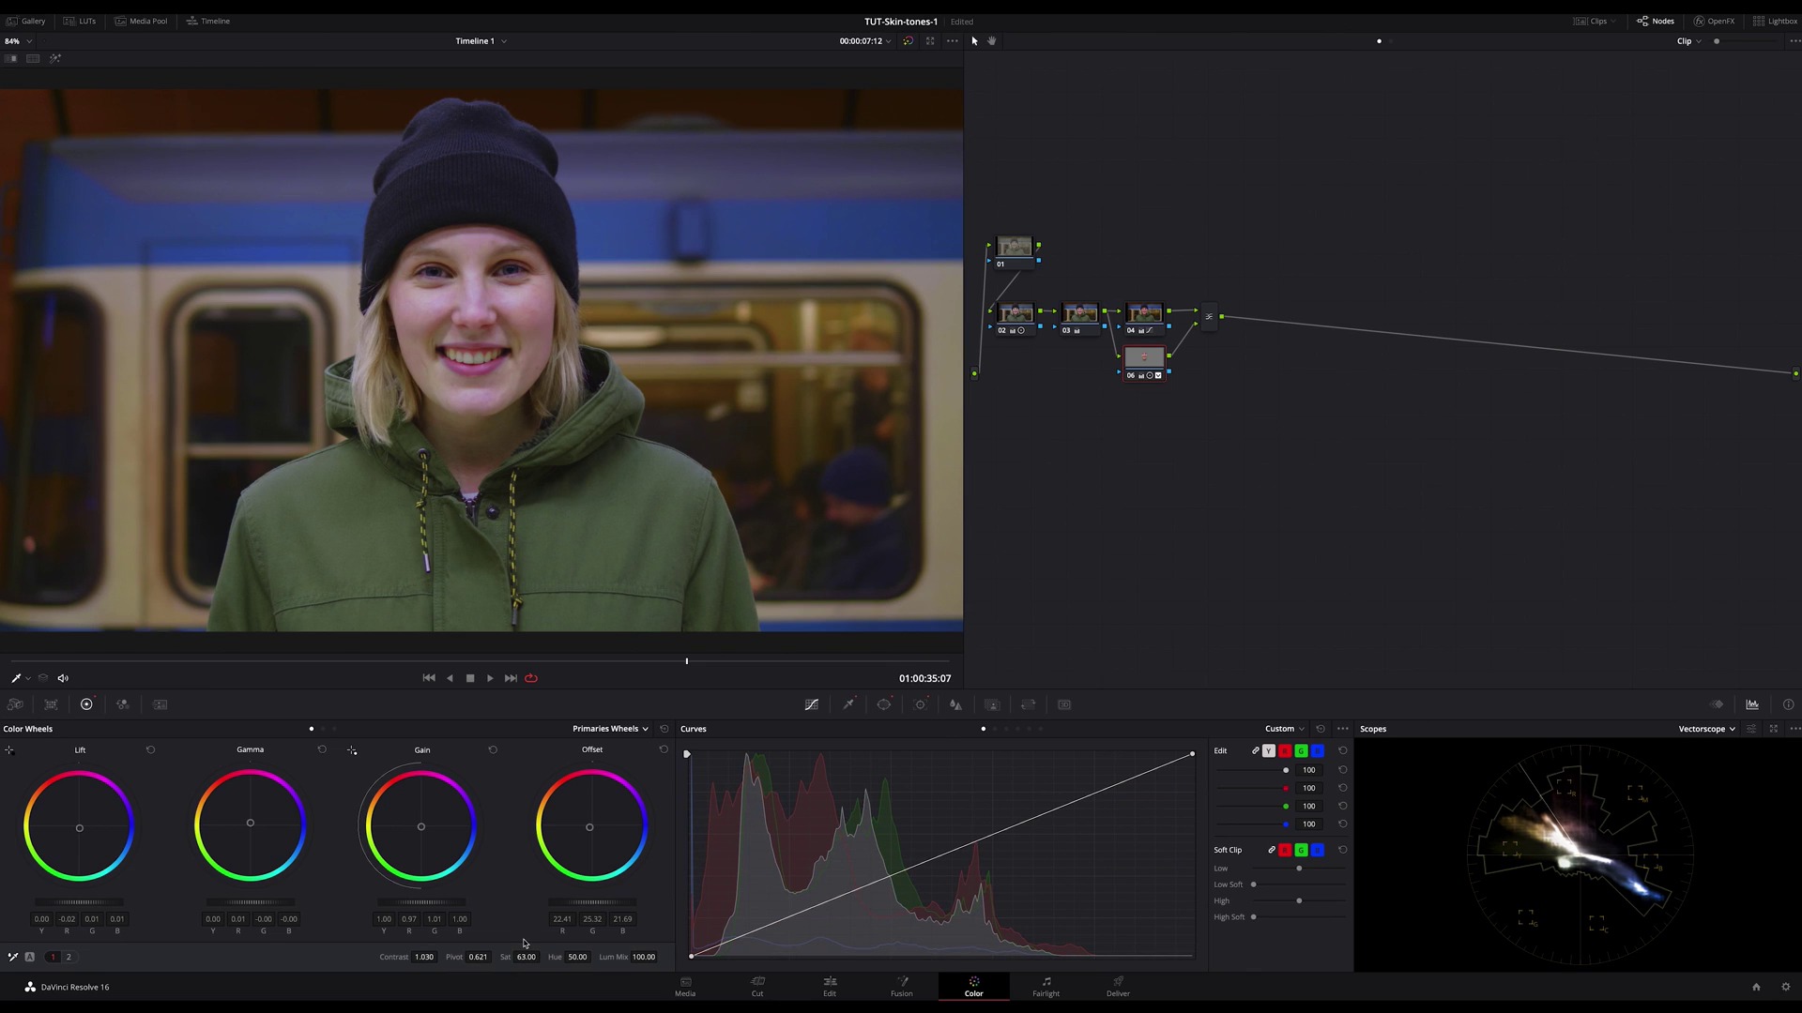
pyautogui.hotkey('ctrl', 'f')
# Nudge the skin node's lift to green 0.00 and blue 0.02, and isolate the skin to check it
pyautogui.moveTo(79, 828); pyautogui.dragTo(81, 829)
pyautogui.click(250, 823)
pyautogui.hotkey('shift', 'h')
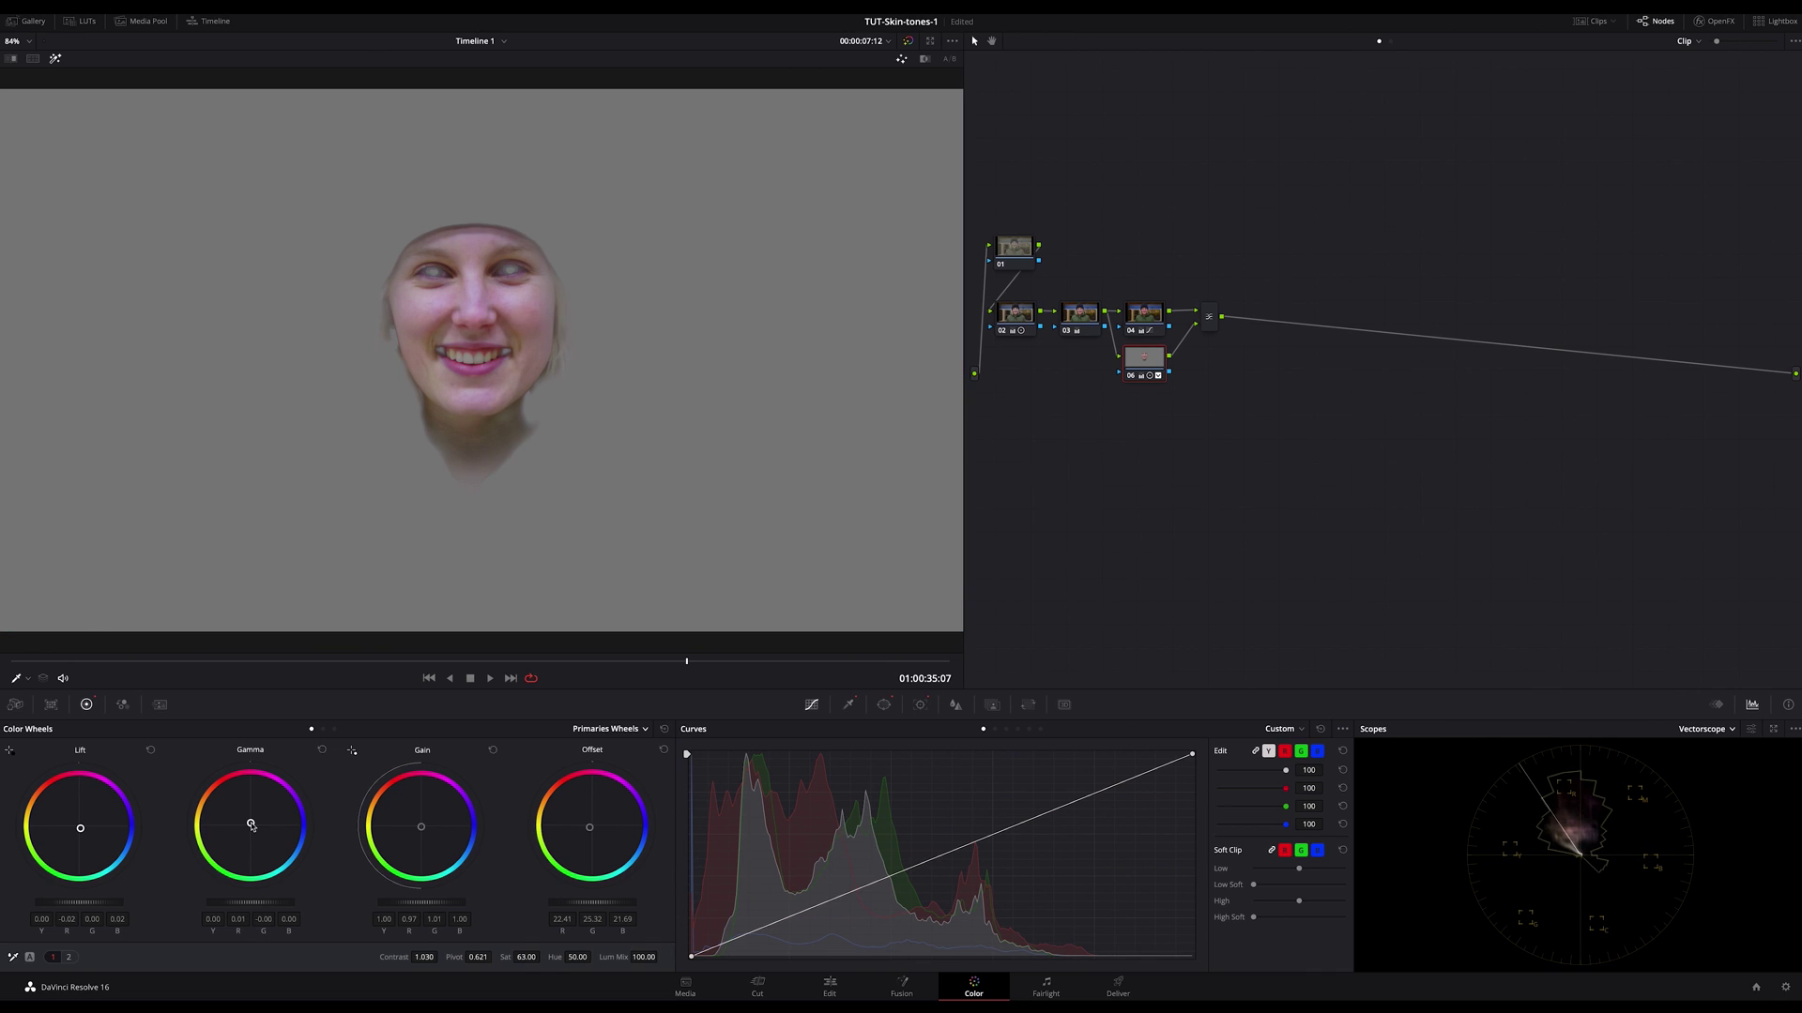
# Shift the skin node's offset to red 22.54 and blue 22.84, and raise its saturation to about 64.20
pyautogui.moveTo(589, 832); pyautogui.dragTo(591, 828)
pyautogui.hotkey('shift', 'h')
pyautogui.hotkey('shift', 'h')
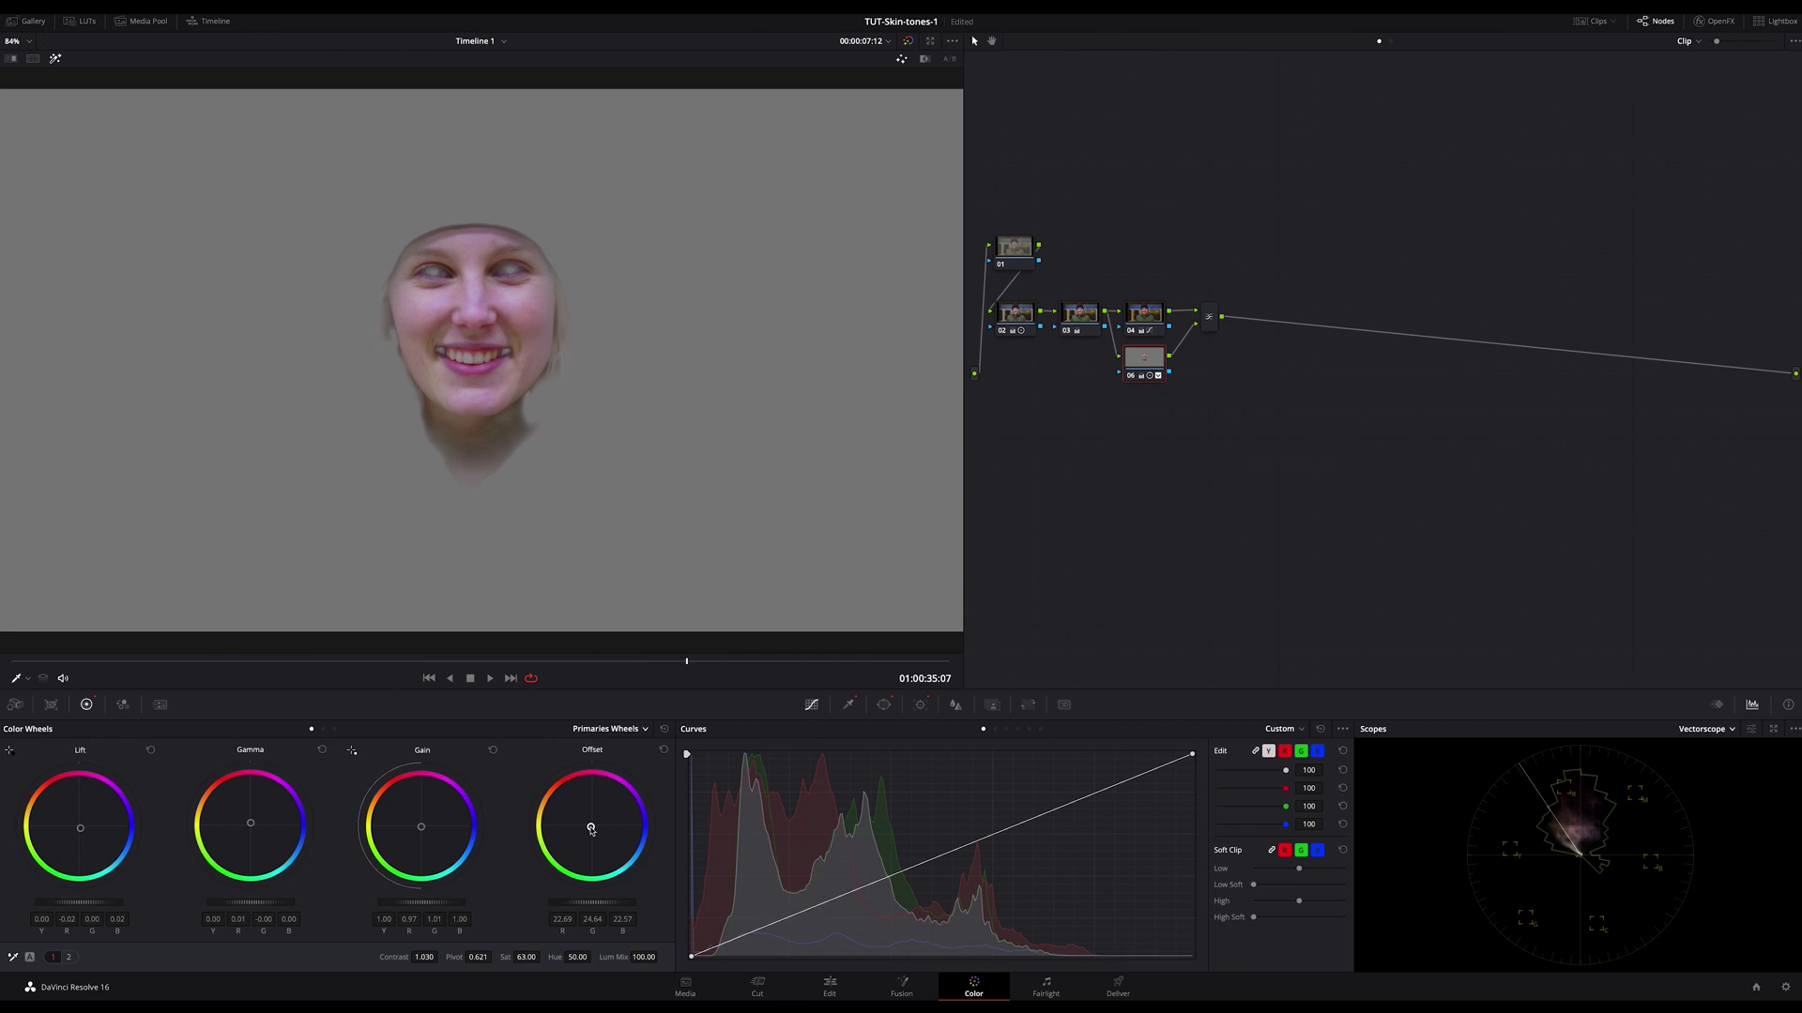
pyautogui.moveTo(590, 826); pyautogui.dragTo(591, 826)
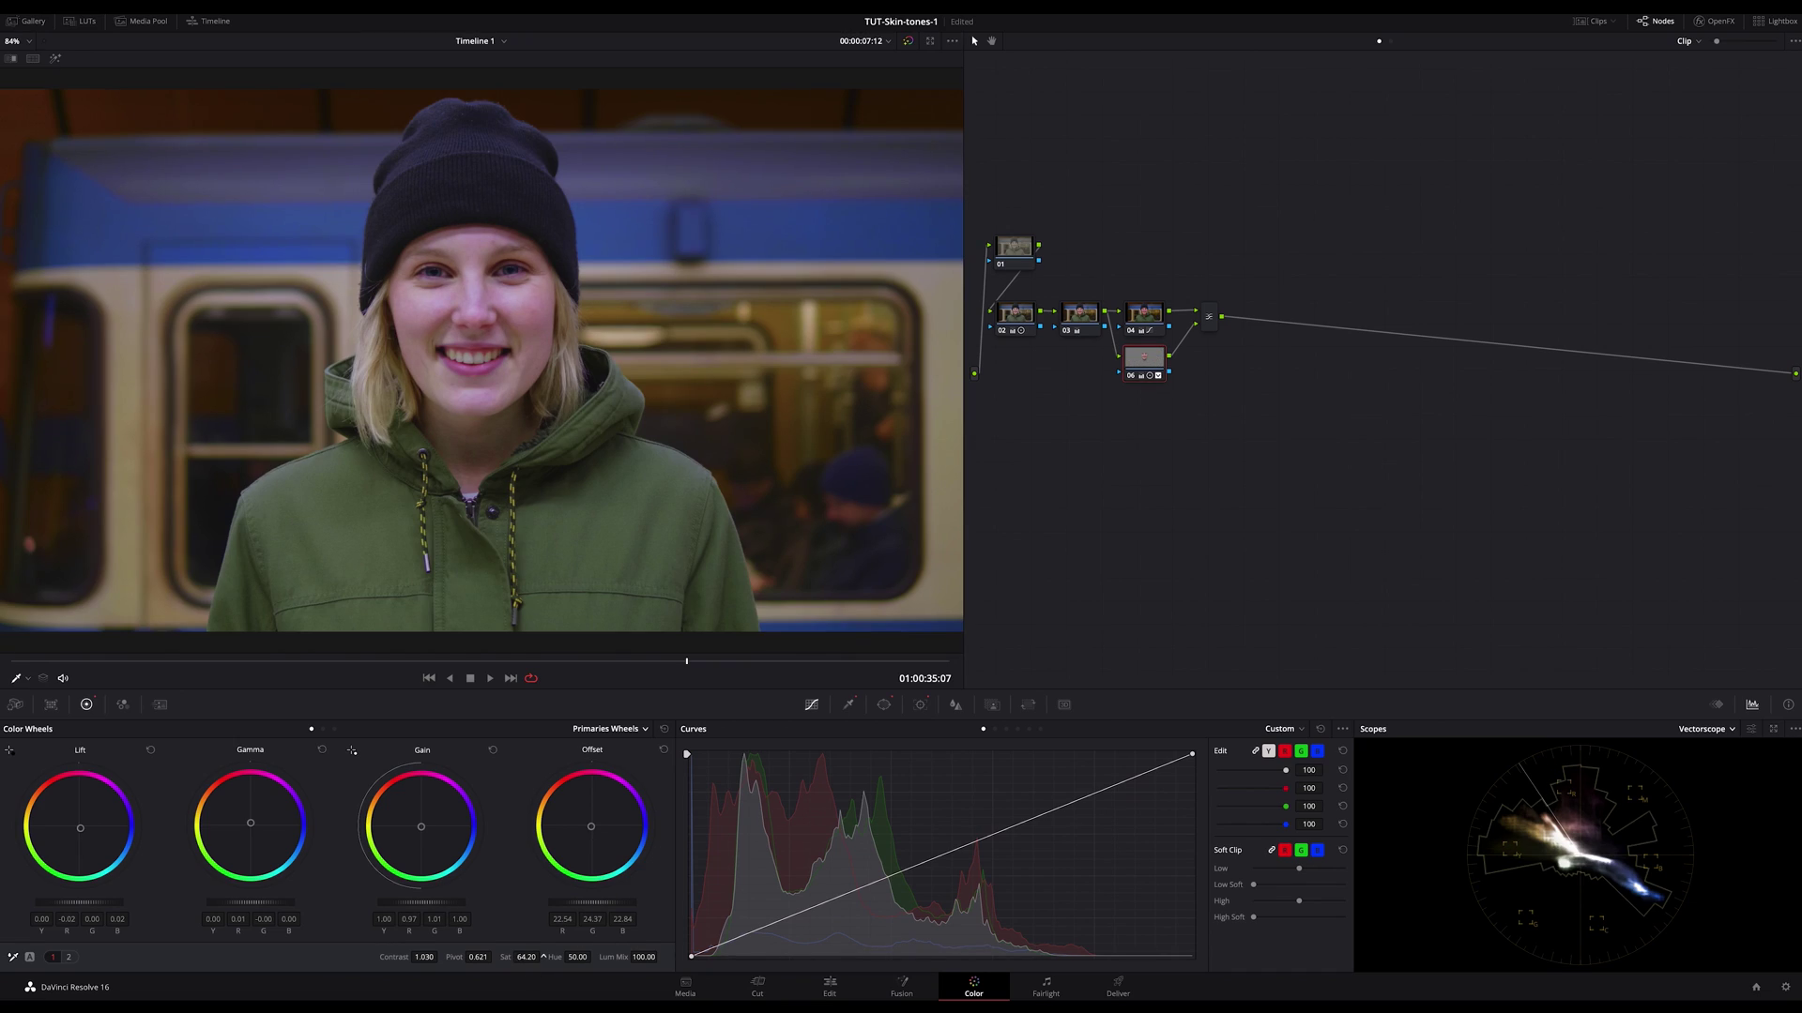
pyautogui.moveTo(527, 957); pyautogui.dragTo(543, 956)
pyautogui.hotkey('shift', 'h')
pyautogui.click(69, 957)
pyautogui.doubleClick(475, 957)
pyautogui.hotkey('shift', 'h')
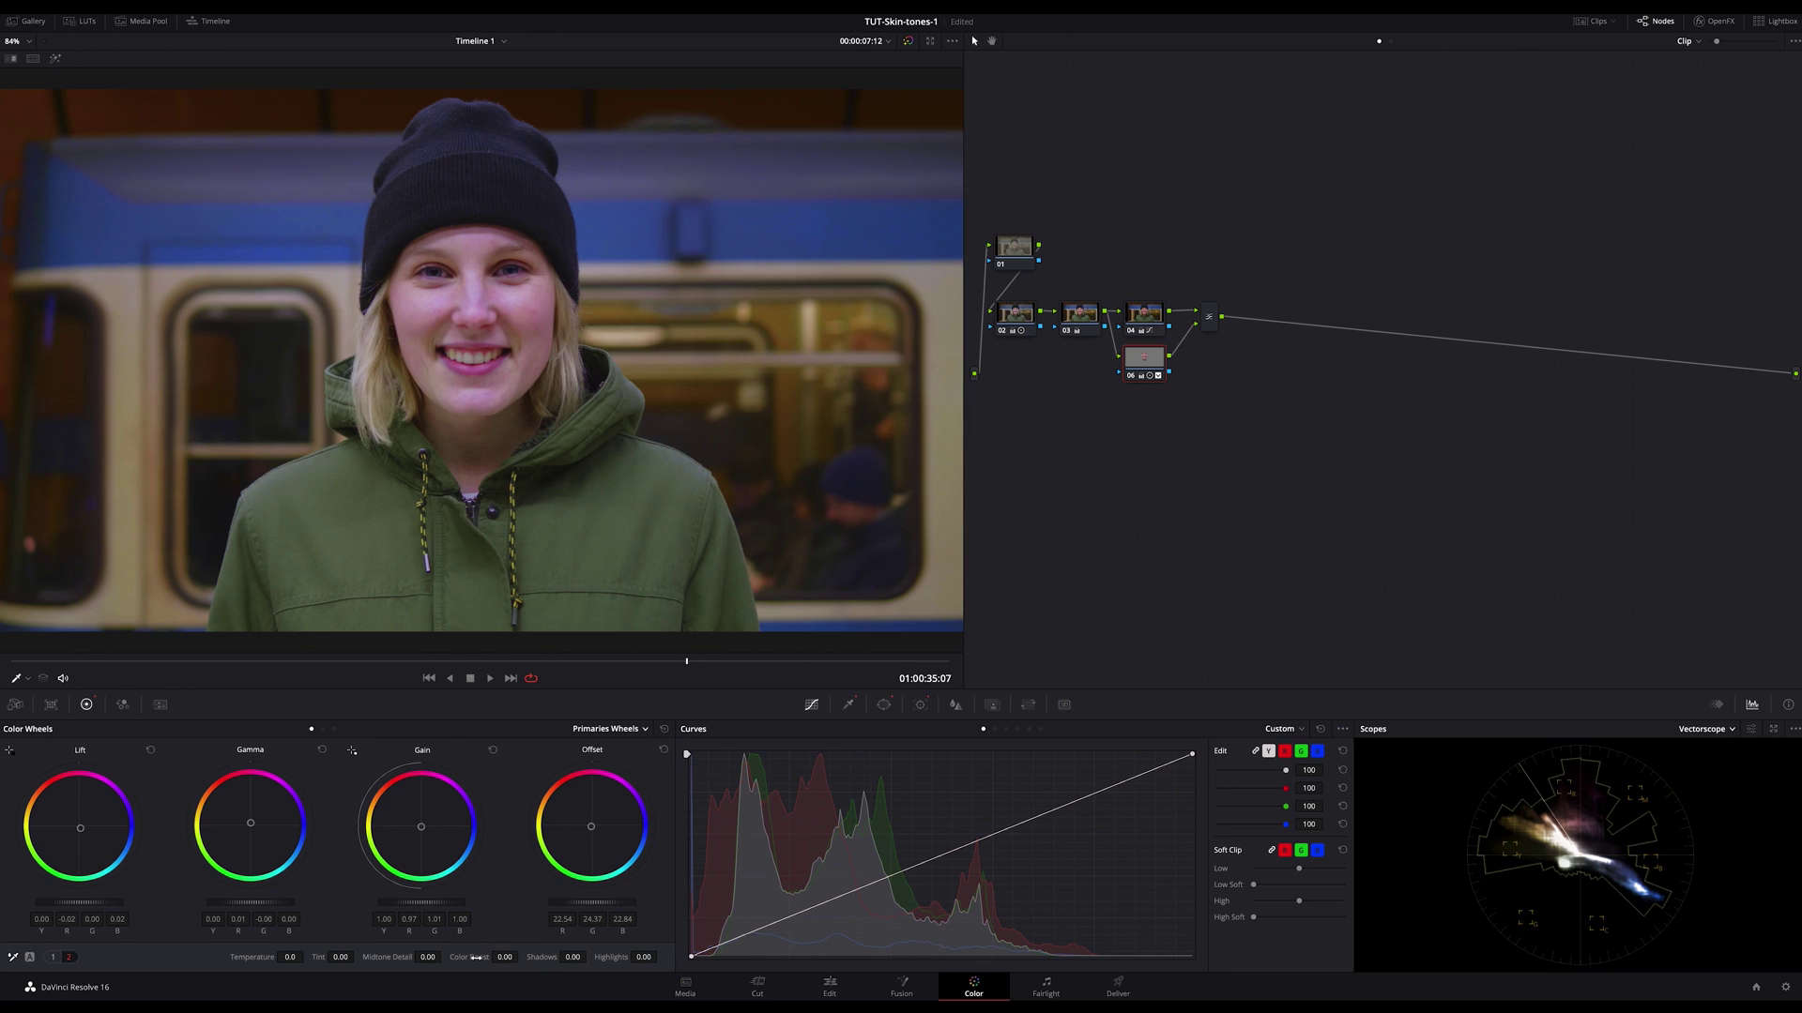
pyautogui.click(53, 957)
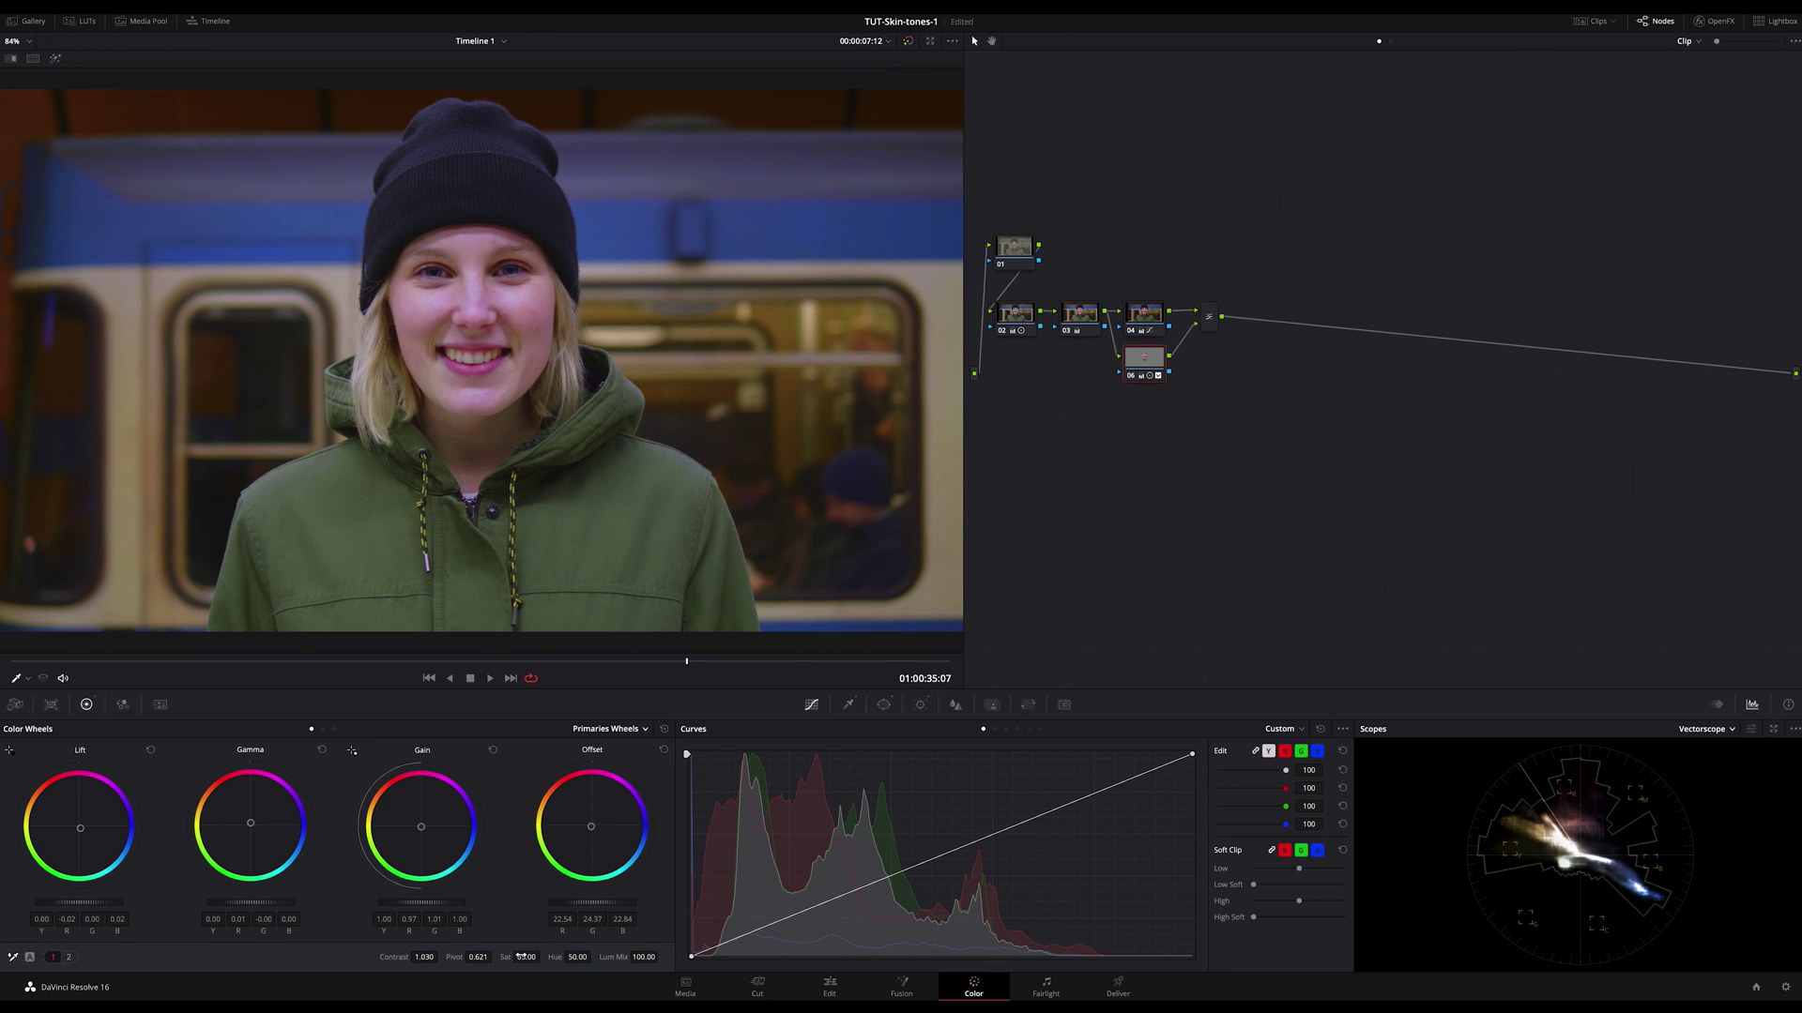
# Add a serial node after the parallel mixer with a circular window around the woman's face, softened to about 45
pyautogui.click(1209, 317)
pyautogui.hotkey('alt', 's')
pyautogui.click(883, 704)
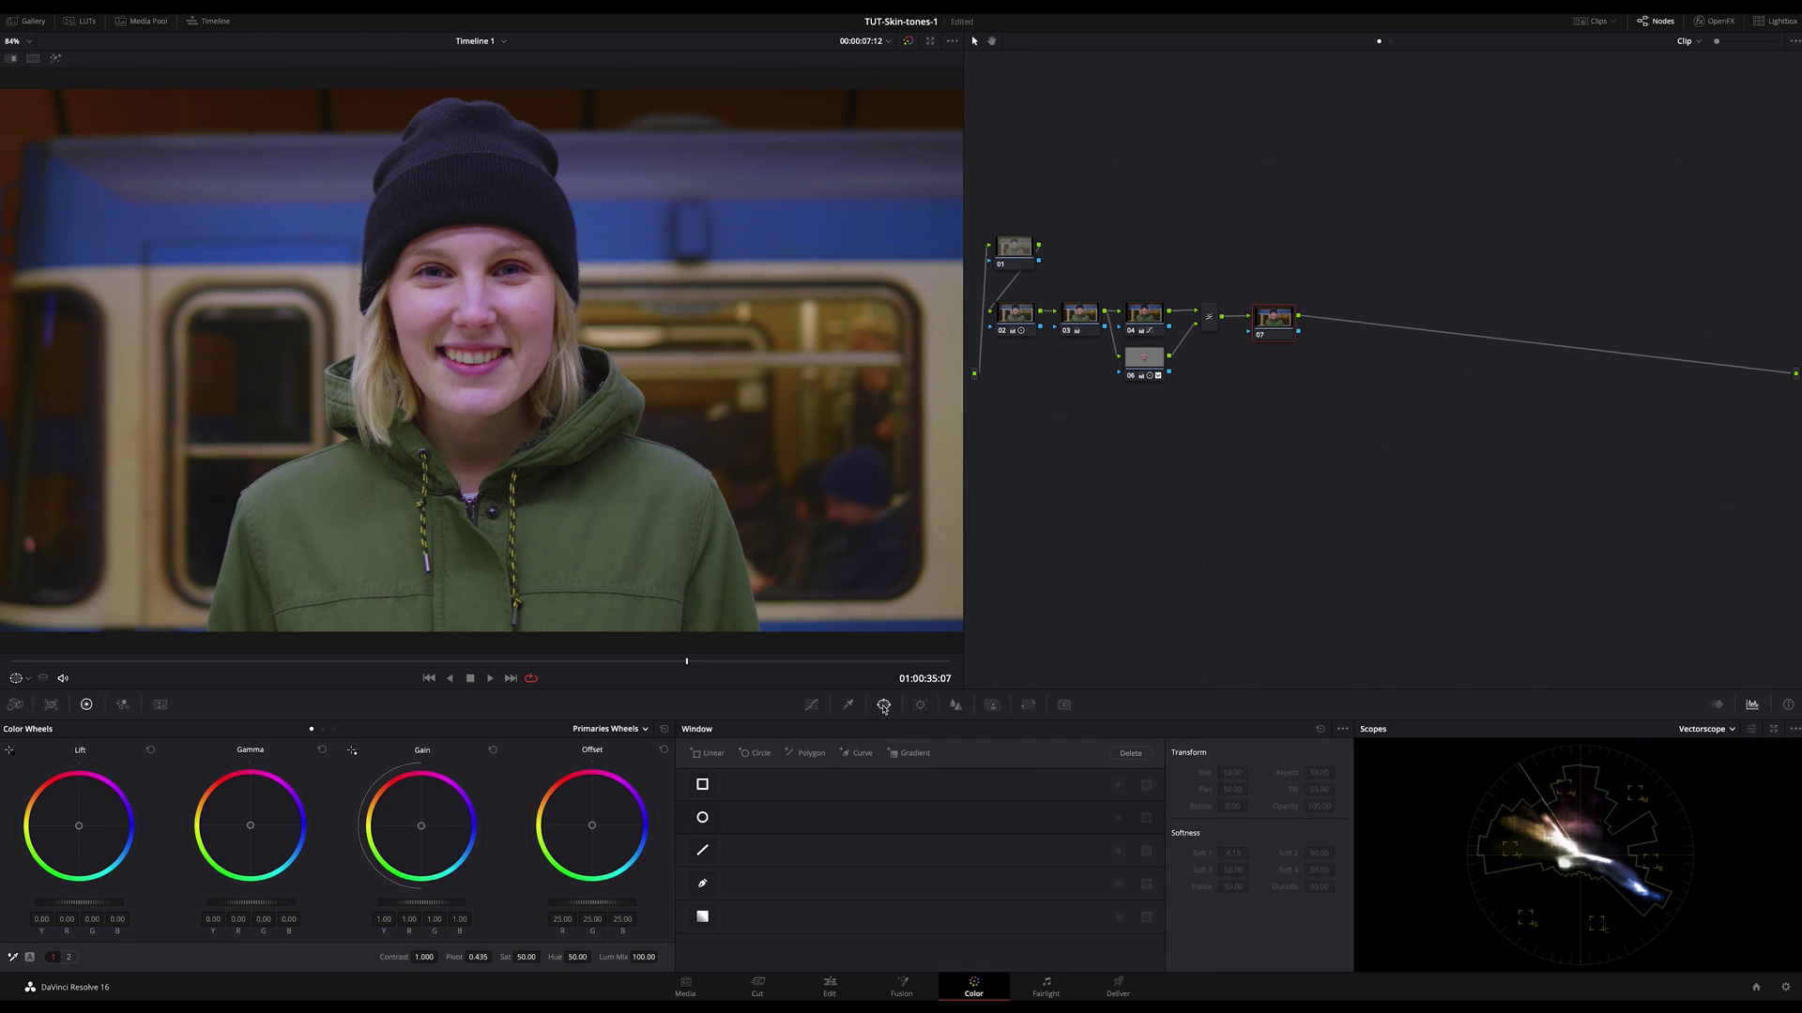
pyautogui.click(702, 817)
pyautogui.moveTo(627, 360); pyautogui.dragTo(600, 360)
pyautogui.moveTo(482, 361); pyautogui.dragTo(470, 337)
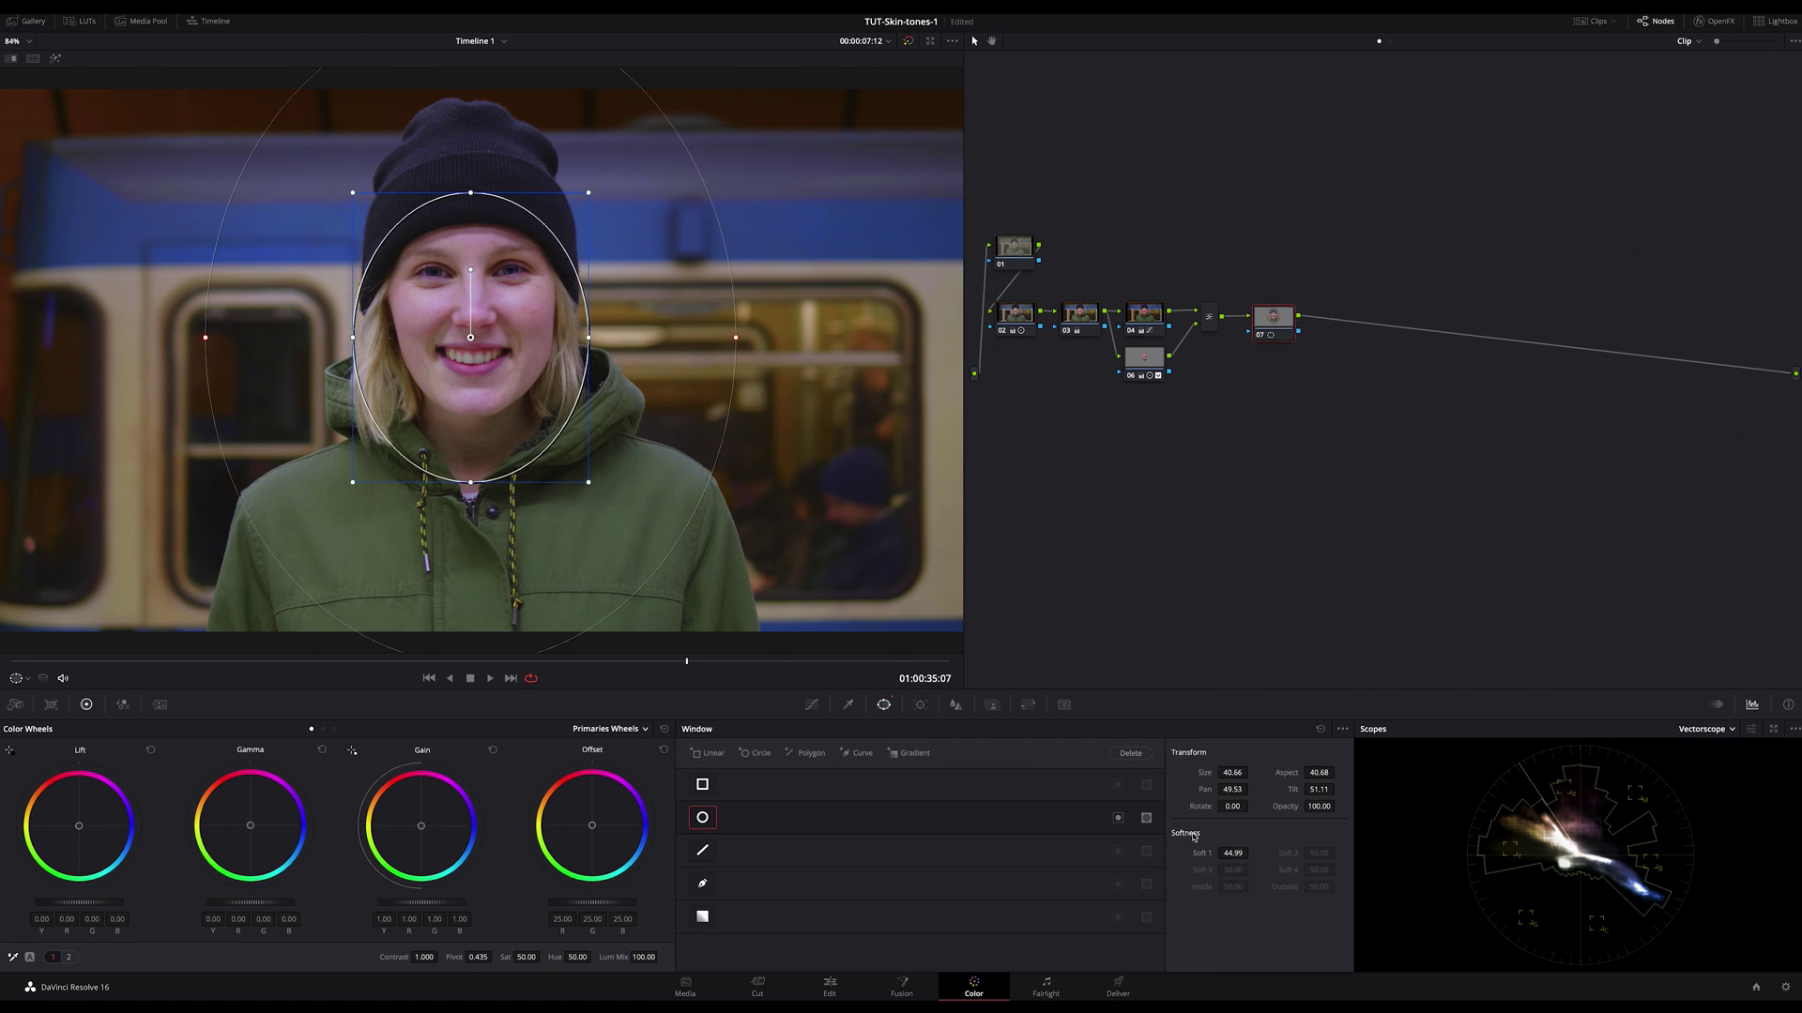
# Add serial node 08 after the face node and pull the midtones of its custom curve down slightly
pyautogui.hotkey('alt', 's')
pyautogui.click(812, 705)
pyautogui.moveTo(941, 856); pyautogui.dragTo(943, 864)
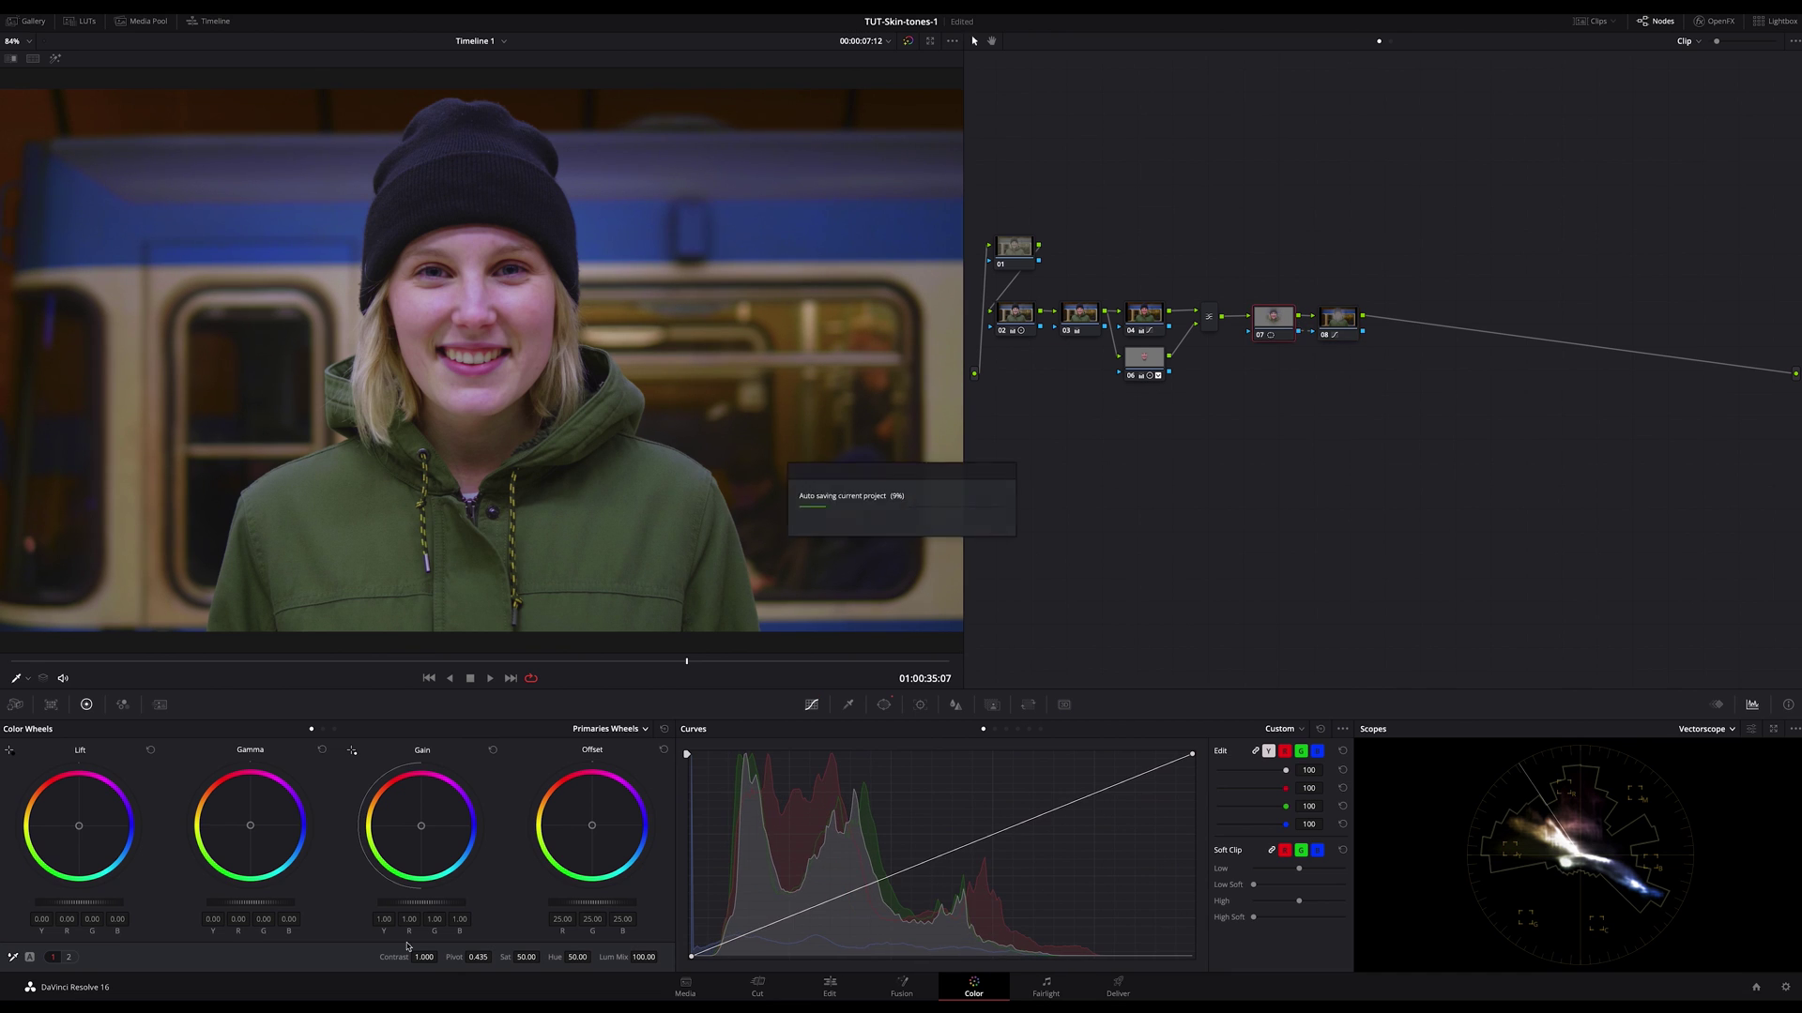
# Raise face node 07's contrast to about 1.038 and sharpen it by lowering the blur radius to 0.47
pyautogui.moveTo(423, 957); pyautogui.dragTo(440, 956)
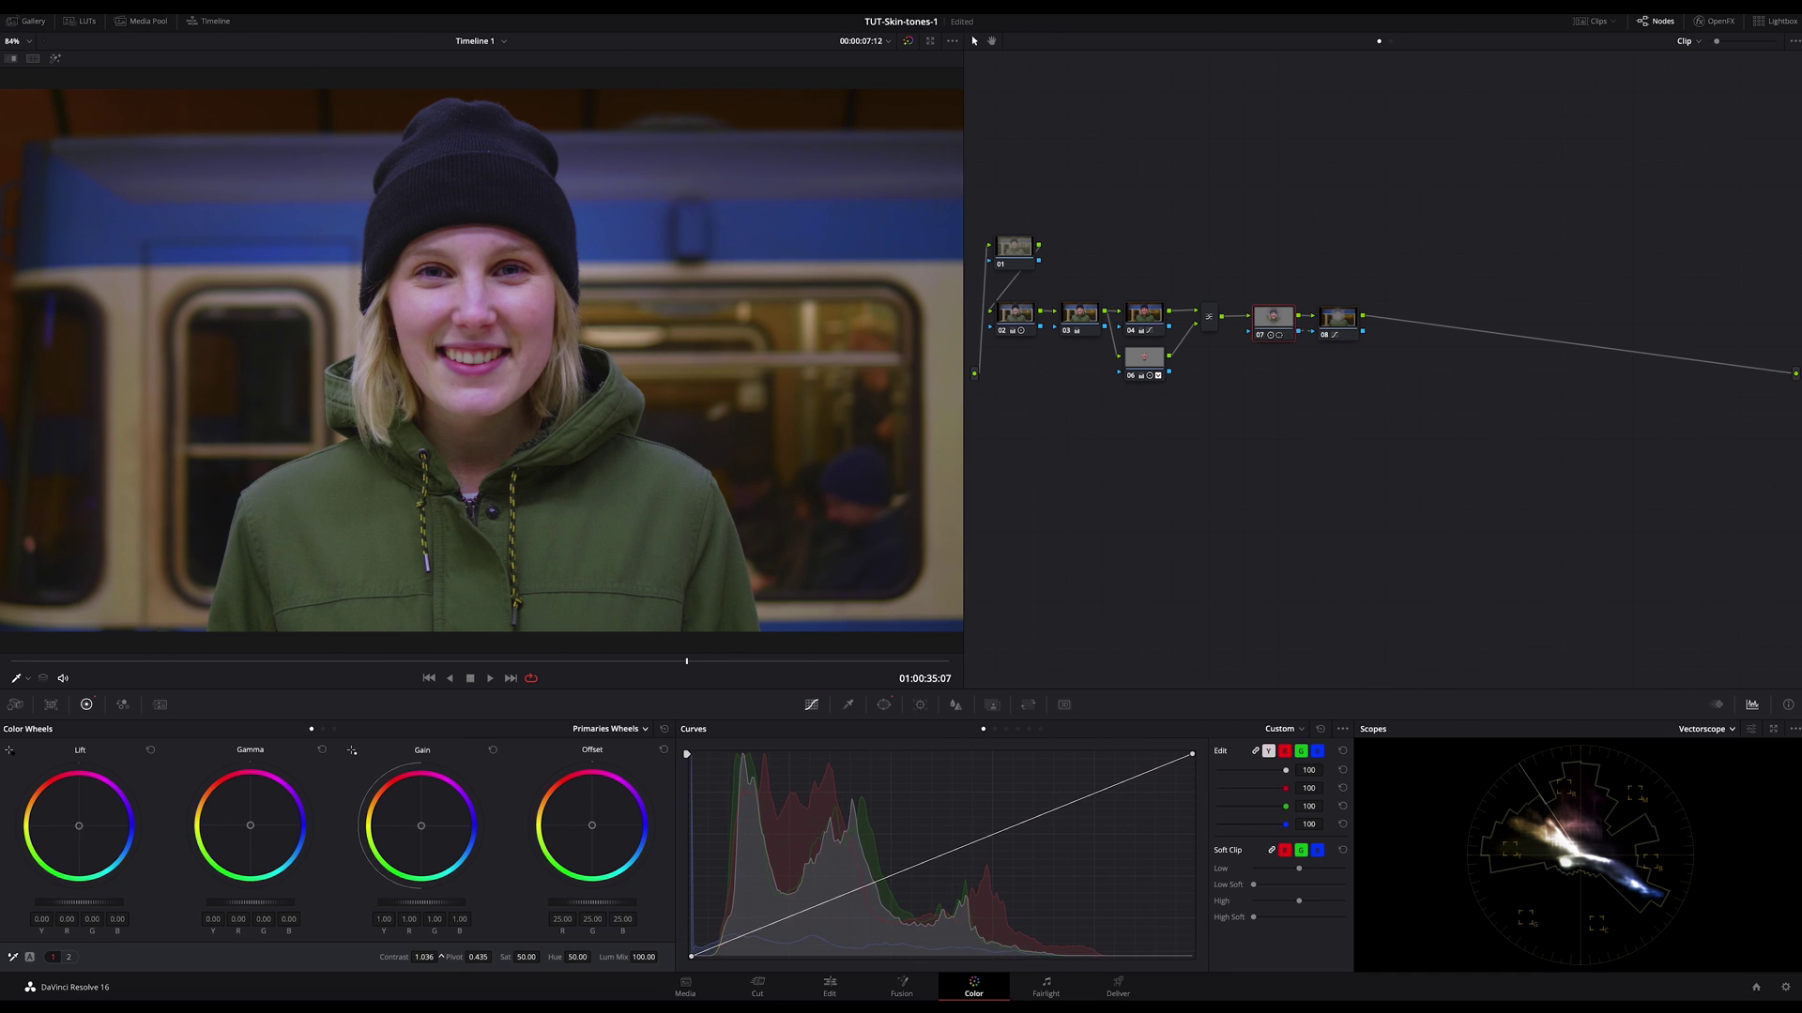
pyautogui.click(955, 705)
pyautogui.moveTo(821, 832); pyautogui.dragTo(820, 838)
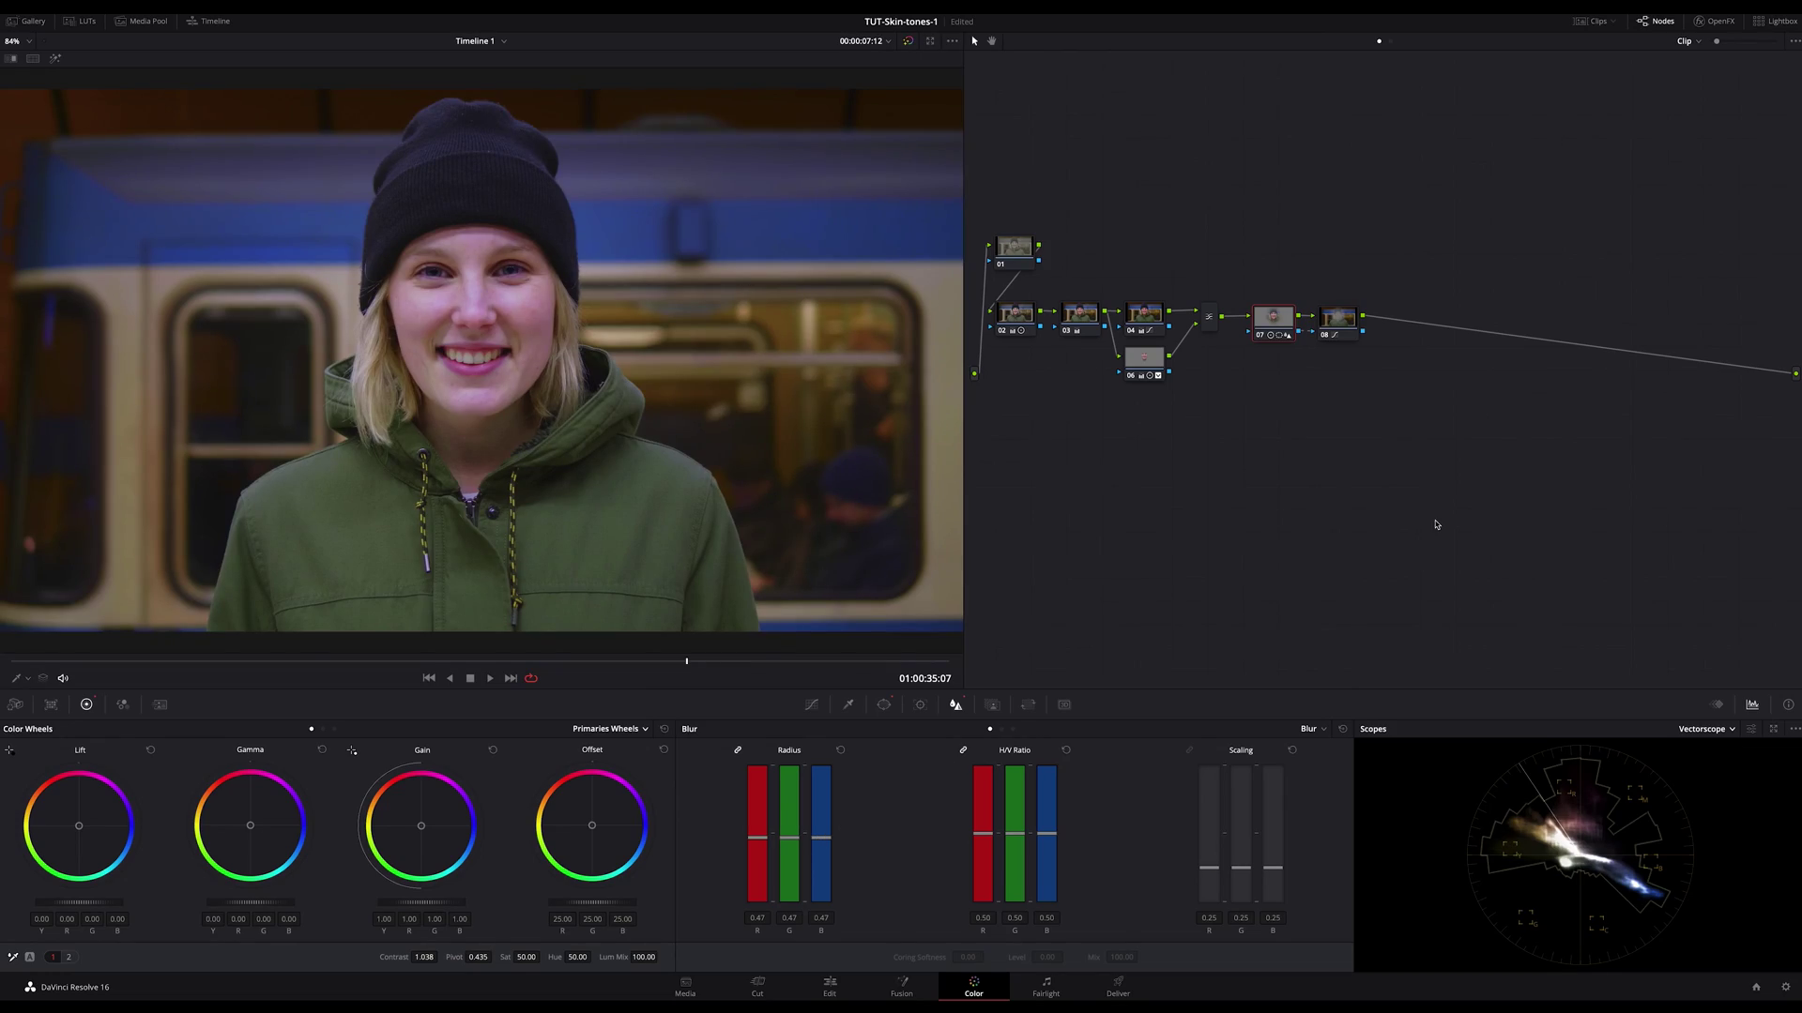
# Set node 08's saturation to about 59.80
pyautogui.click(1336, 321)
pyautogui.click(812, 705)
pyautogui.moveTo(525, 957); pyautogui.dragTo(545, 956)
# Add serial node 09 with a circular window, then change the window's aspect, enlarge it and increase its softness
pyautogui.hotkey('alt', 'c')
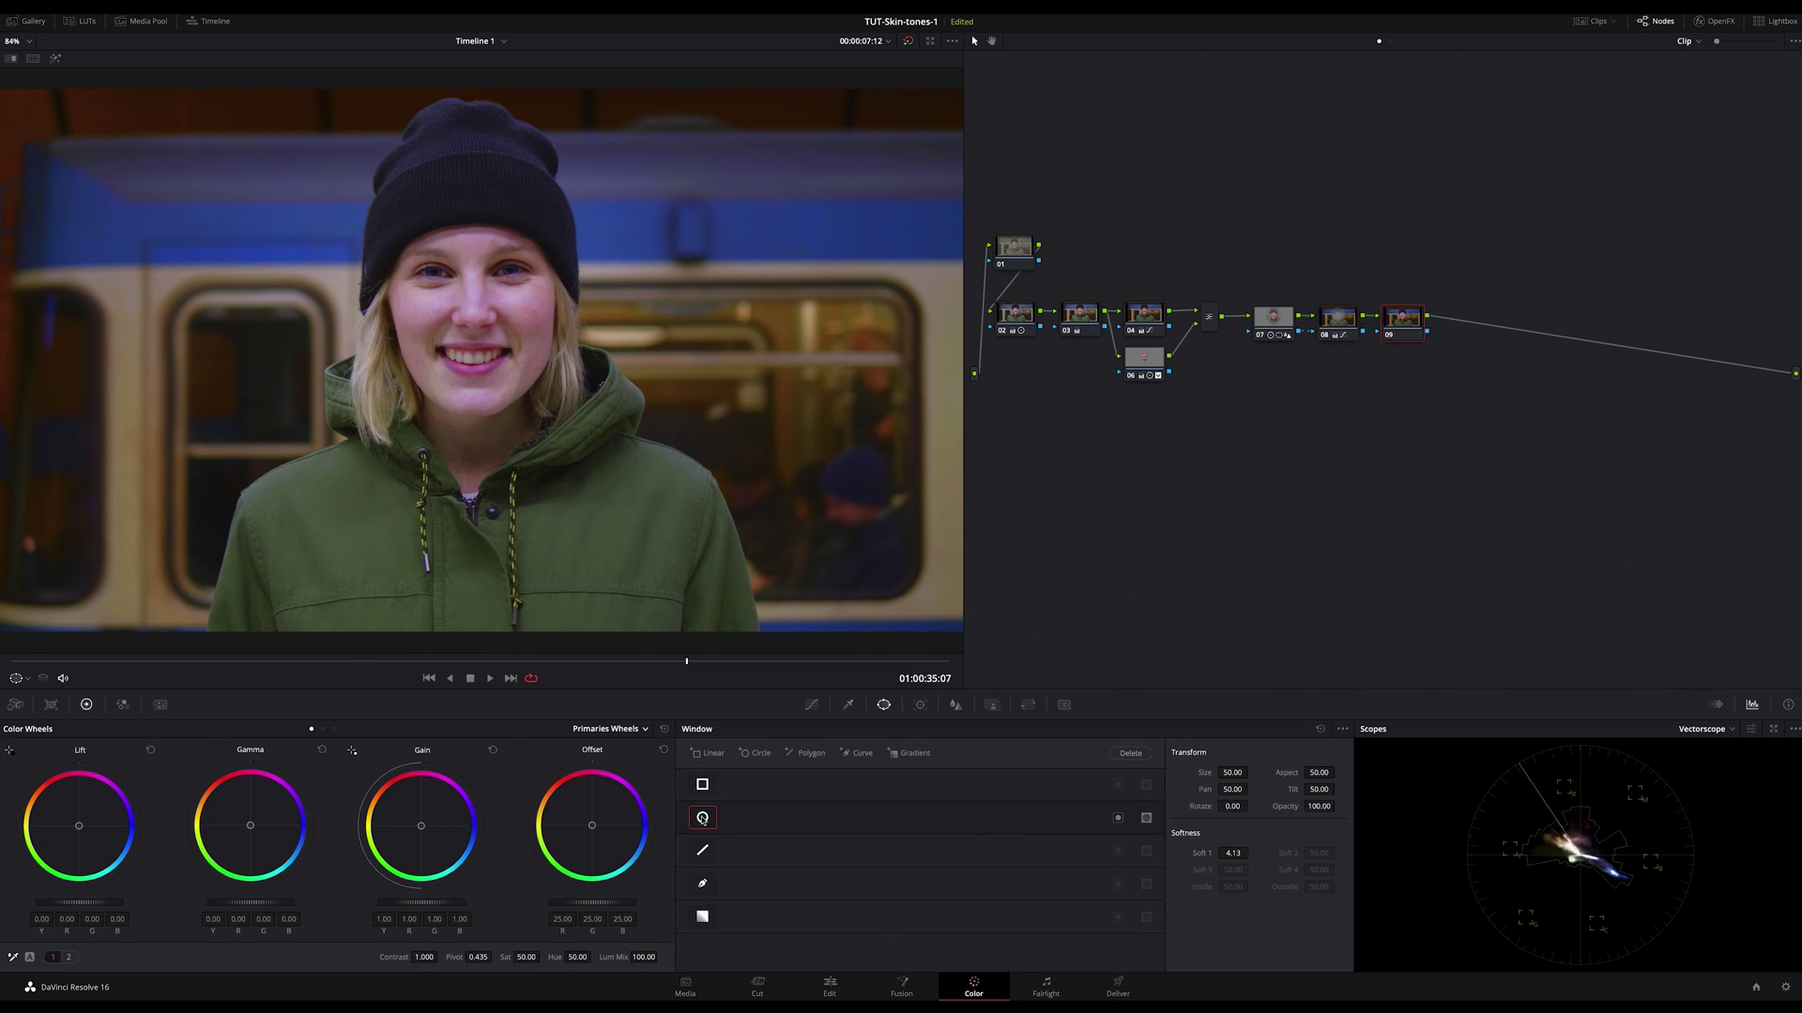
pyautogui.moveTo(1317, 772); pyautogui.dragTo(1375, 772)
pyautogui.moveTo(1231, 772); pyautogui.dragTo(1243, 772)
pyautogui.moveTo(1231, 853)
pyautogui.mouseDown()
pyautogui.moveTo(1277, 853)
pyautogui.moveTo(1261, 853)
pyautogui.mouseUp()
pyautogui.click(812, 705)
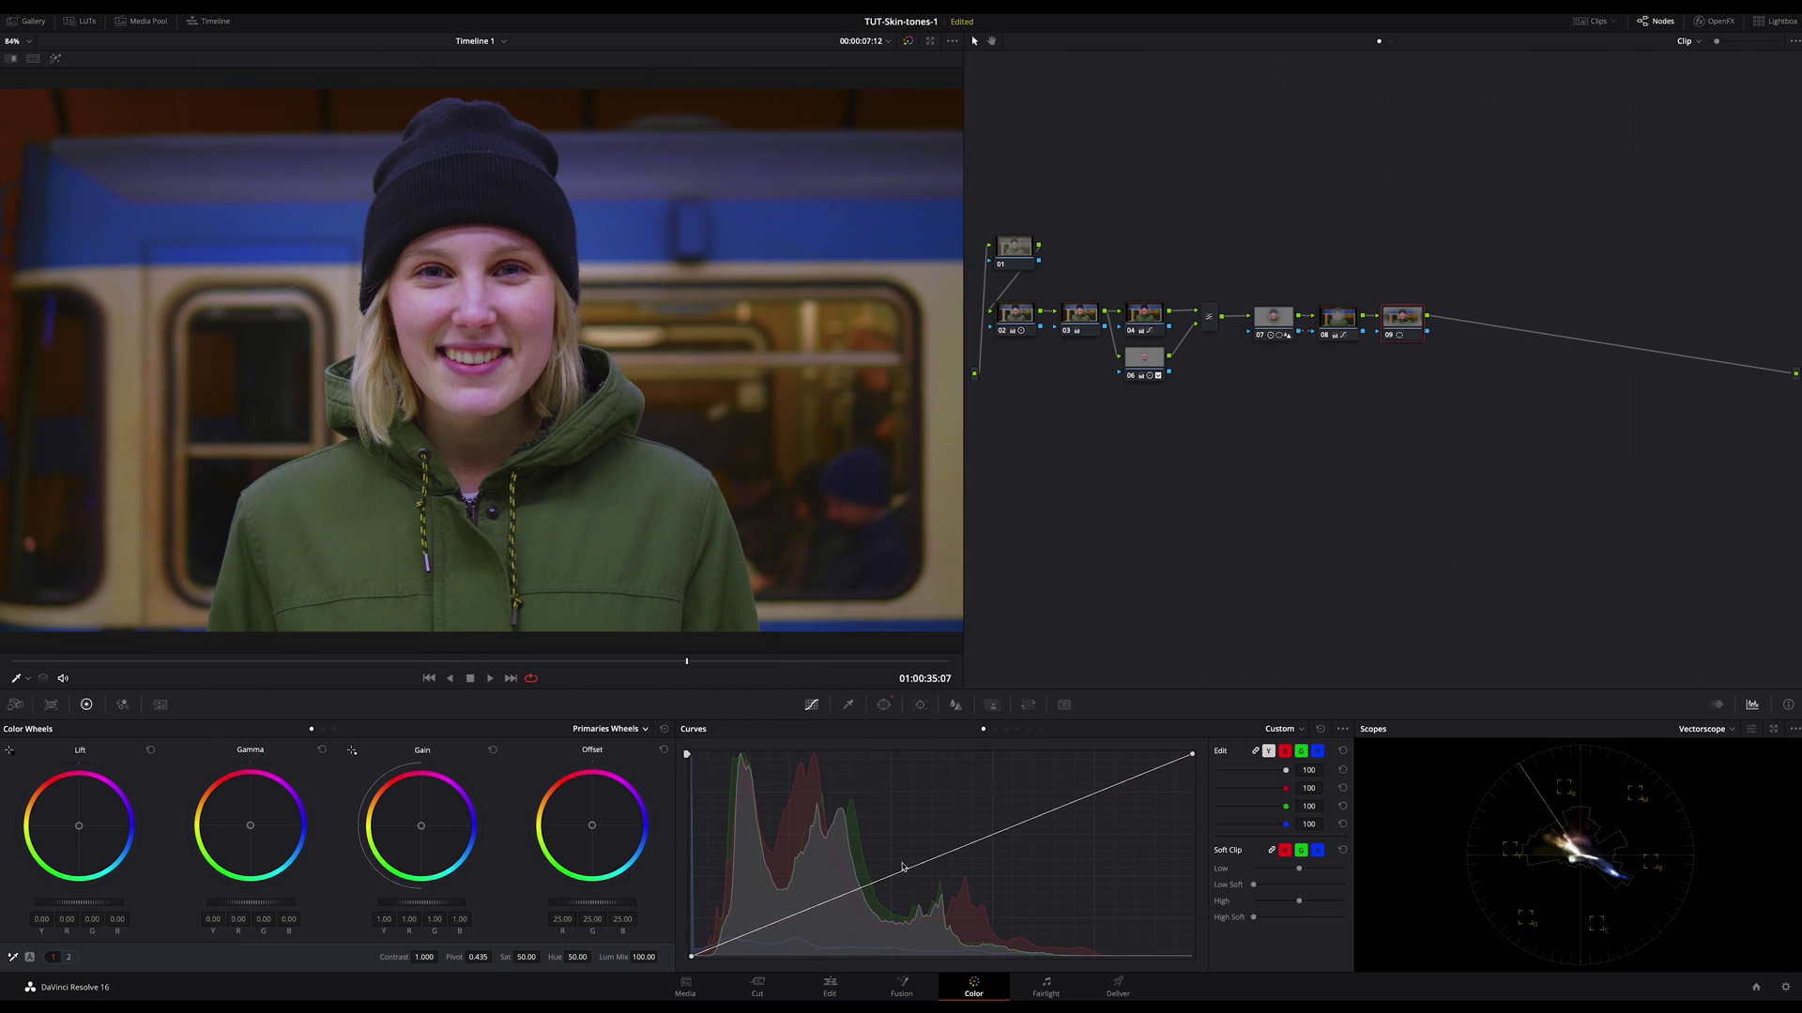
# Pull node 09's midtone curve down slightly and compare the image with the node off and on
pyautogui.moveTo(904, 869); pyautogui.dragTo(928, 864)
pyautogui.hotkey('ctrl', 'd')
pyautogui.hotkey('ctrl', 'd')
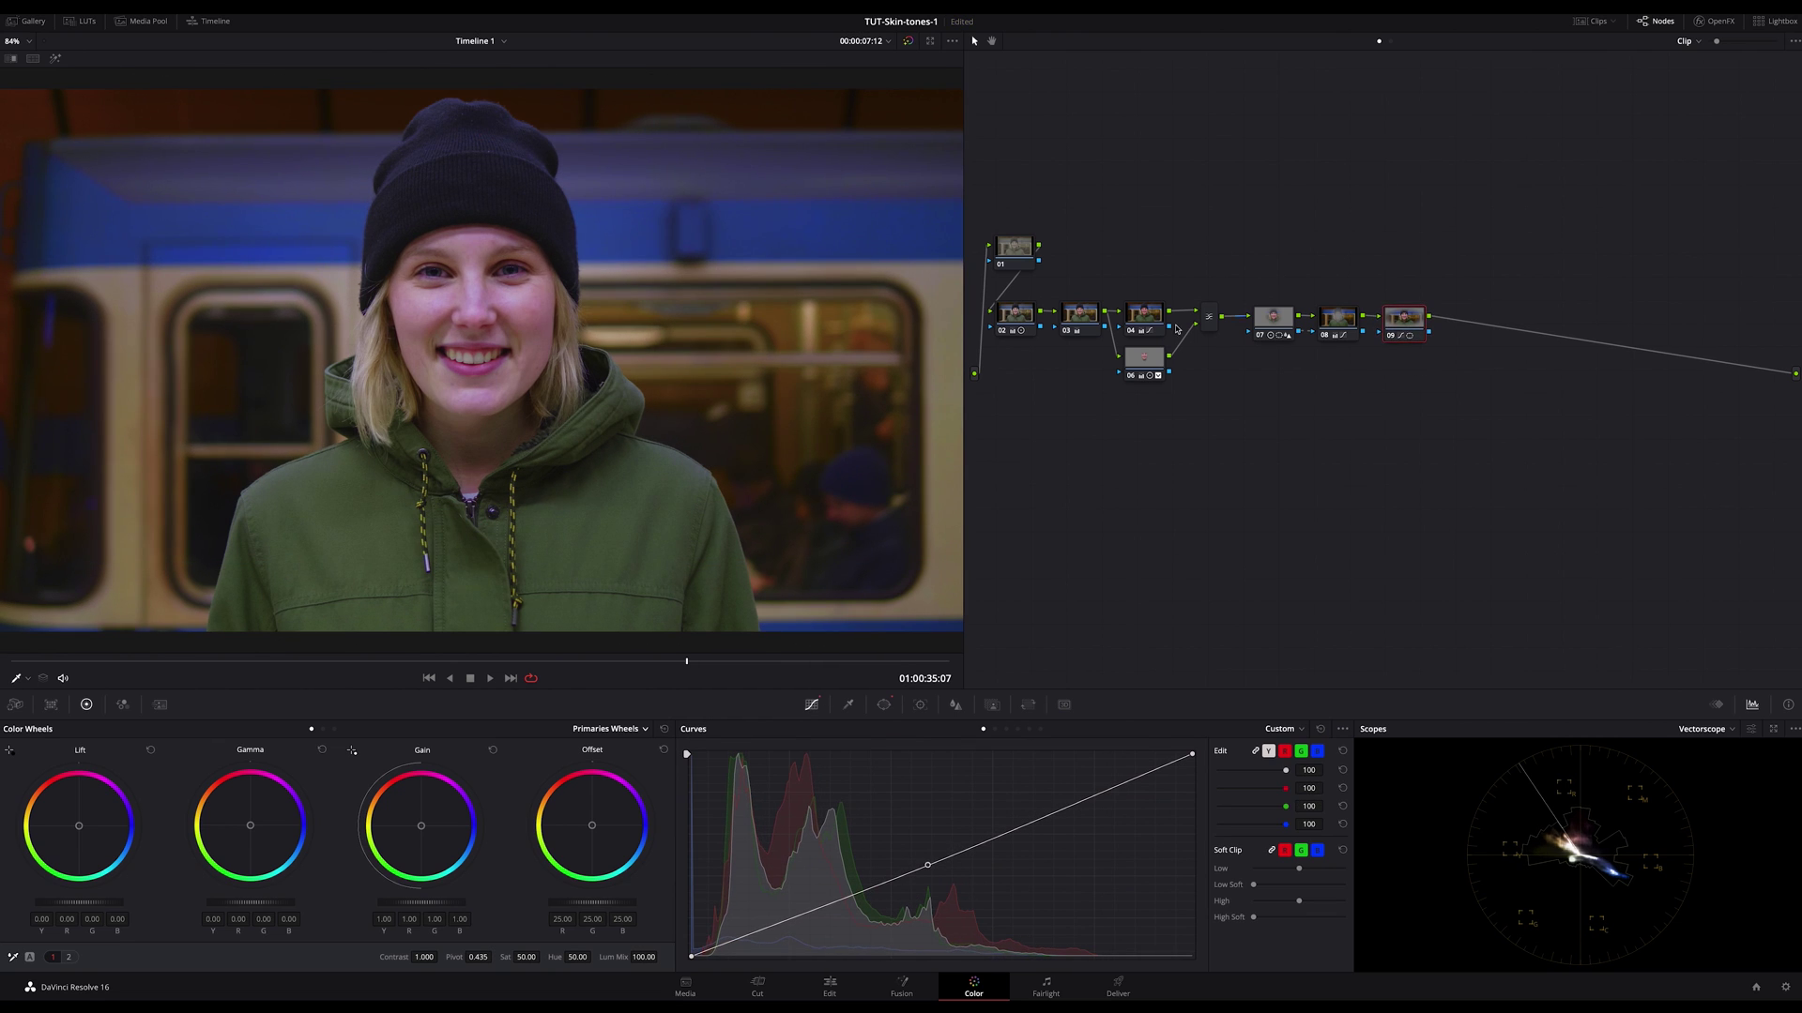
# Set node 04's saturation to 56.20, and add serial node 10 after node 09, placed below the main node row
pyautogui.click(1144, 313)
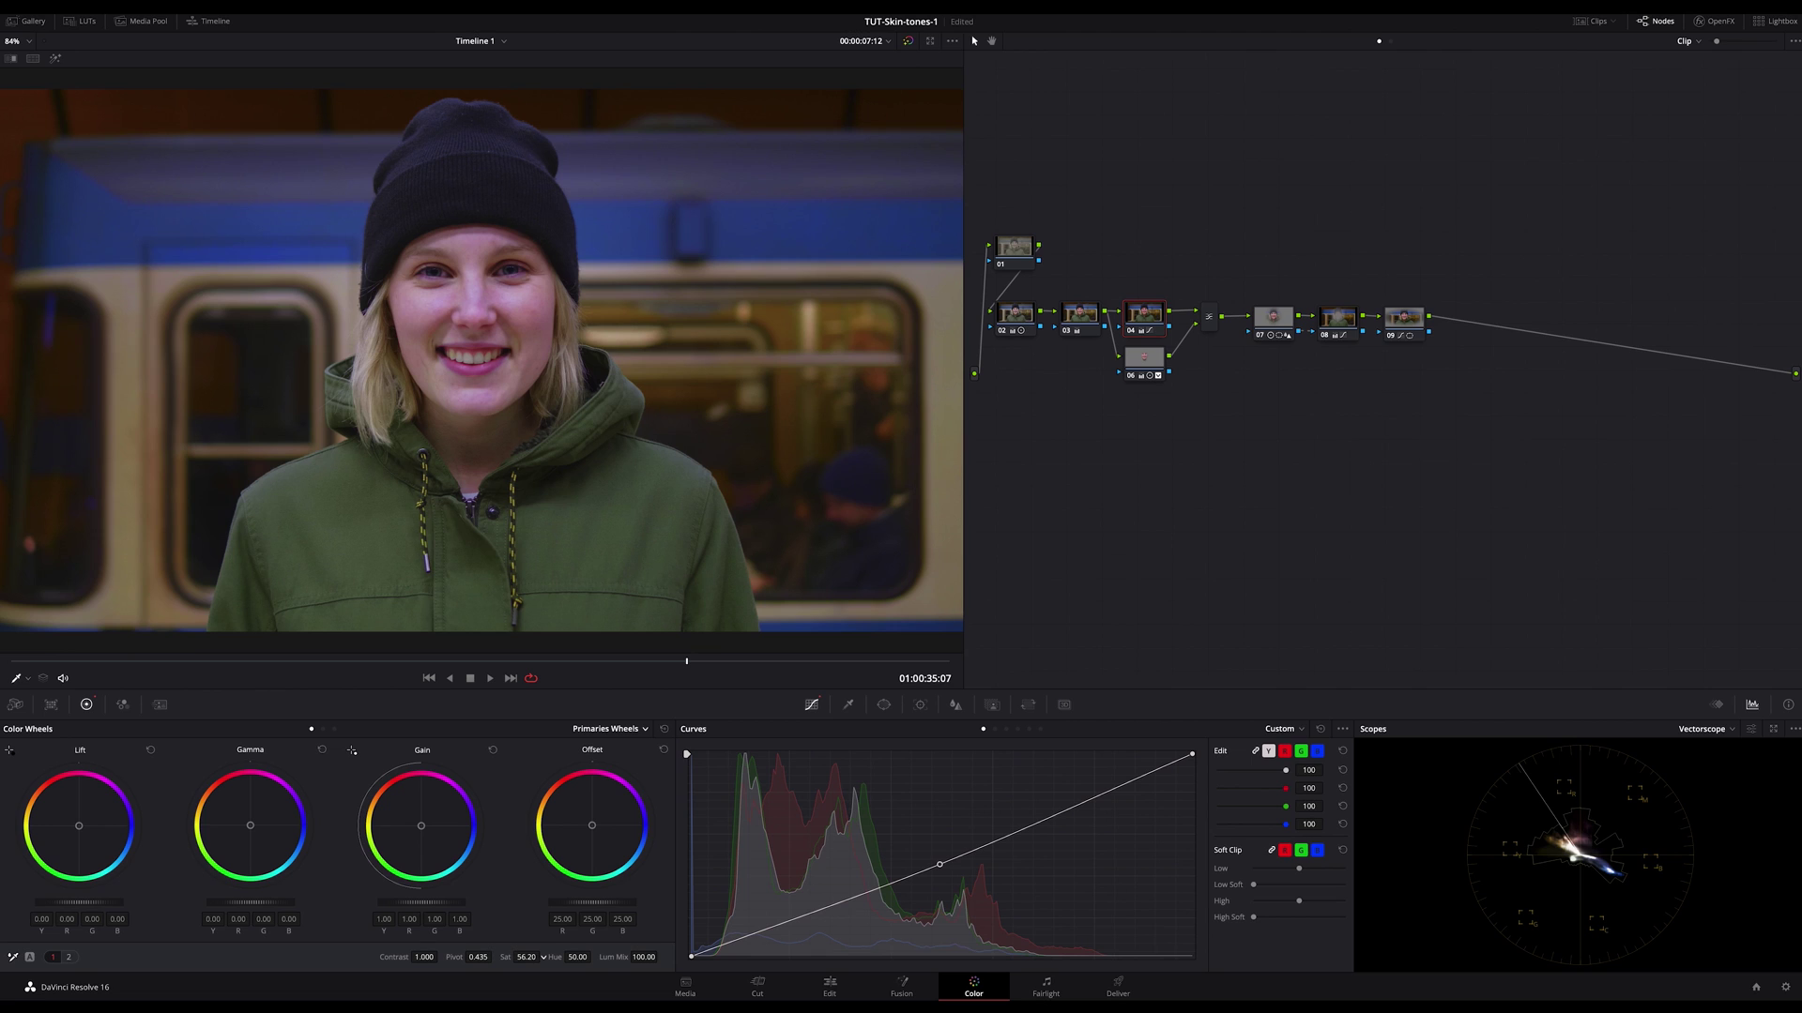
pyautogui.click(1395, 319)
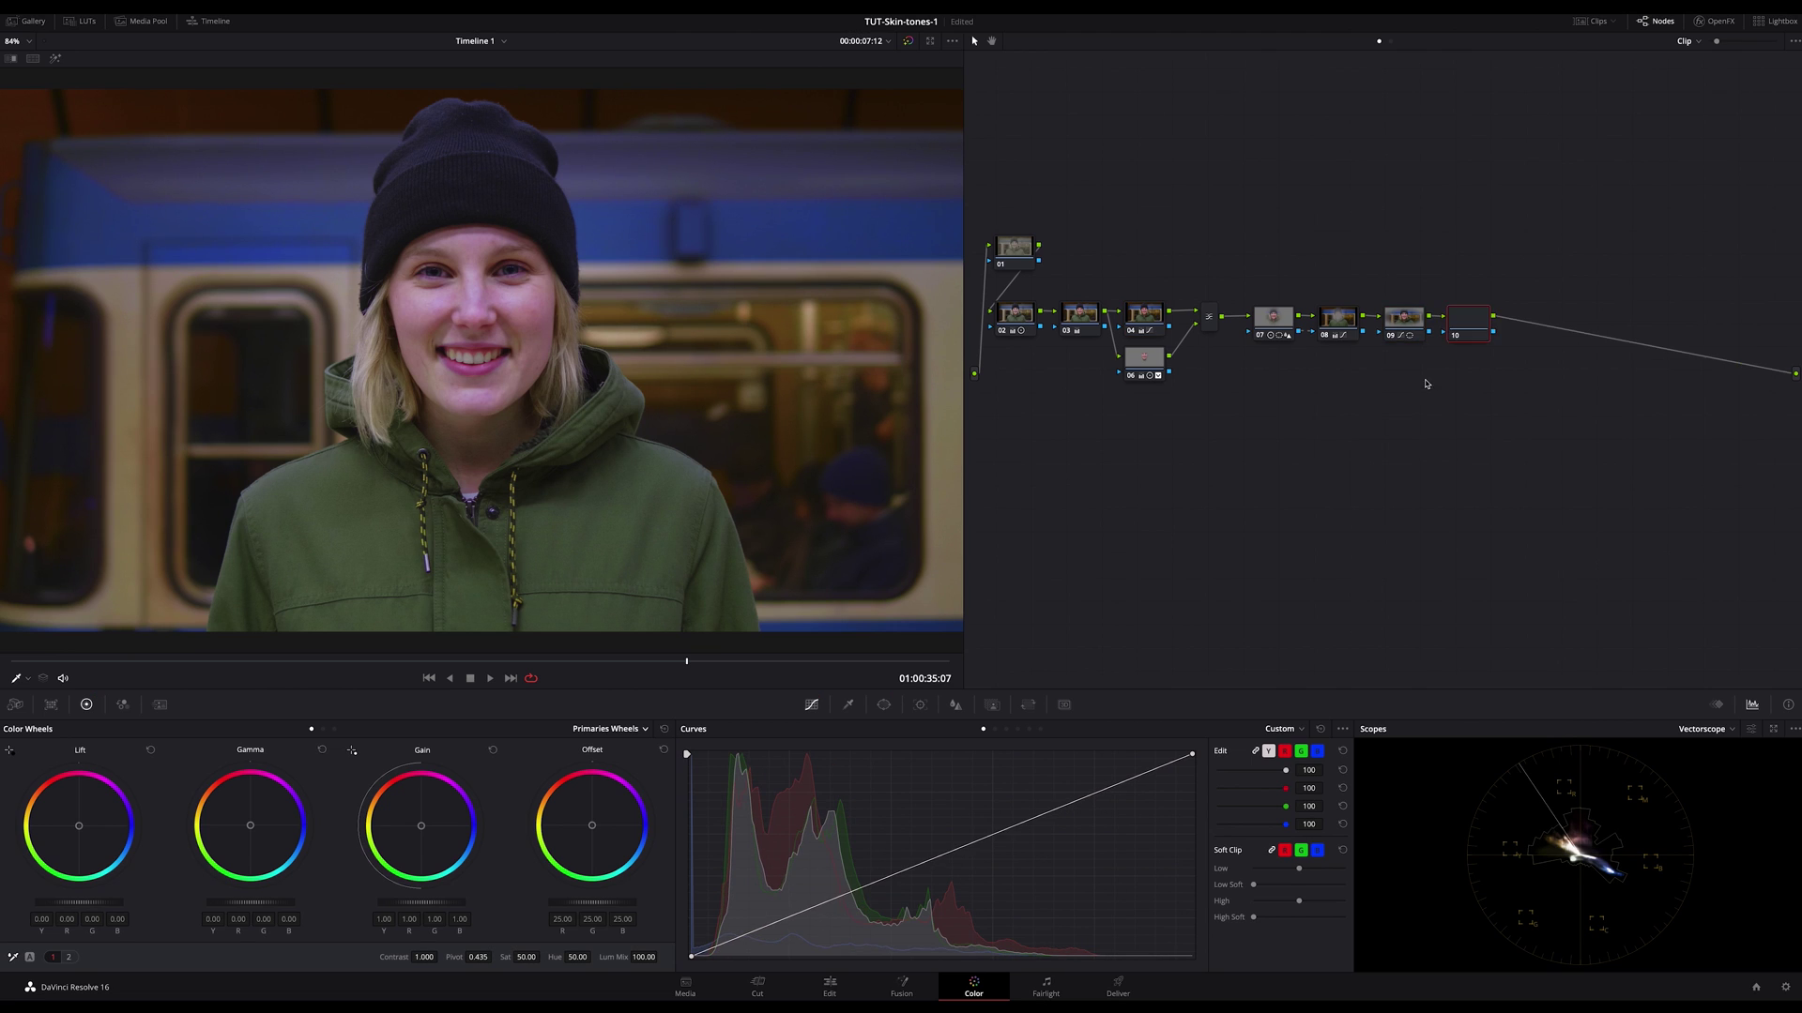
pyautogui.hotkey('alt', 's')
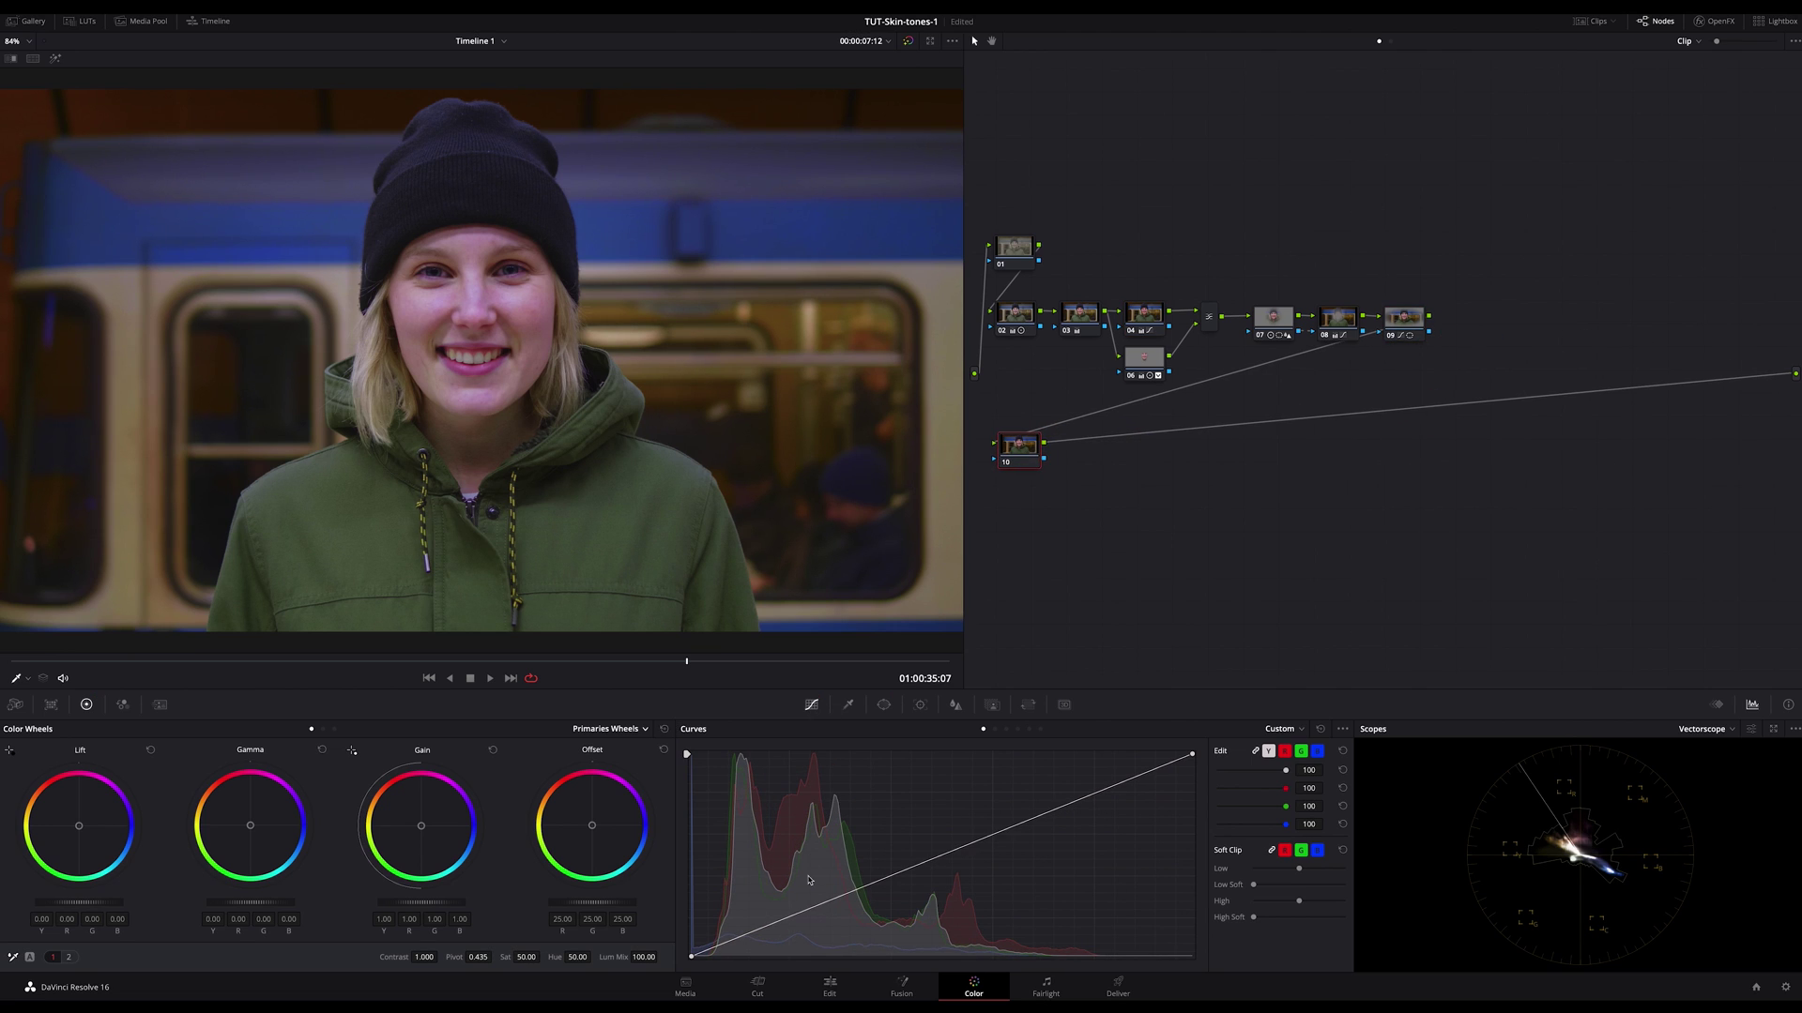
# With the Parade scope shown, add shadow and highlight points to node 10's custom curve and review node 08's curve
pyautogui.click(1706, 729)
pyautogui.click(1708, 750)
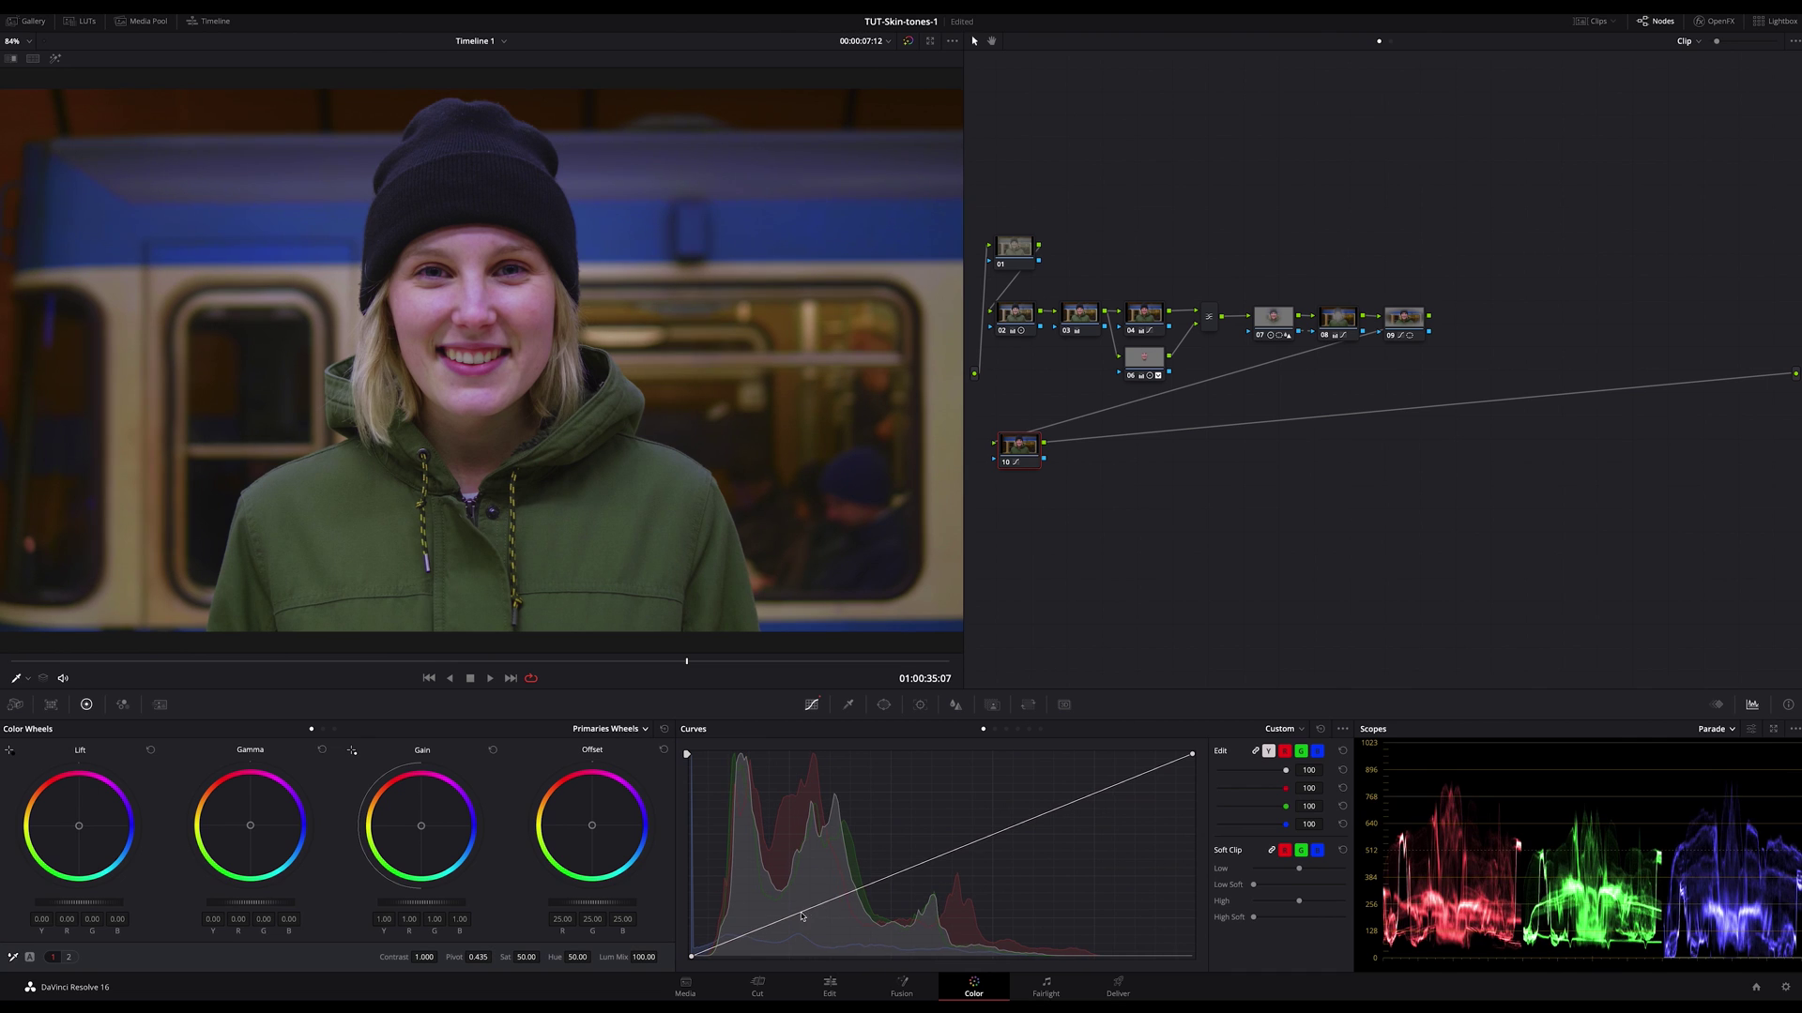
pyautogui.click(834, 903)
pyautogui.click(970, 847)
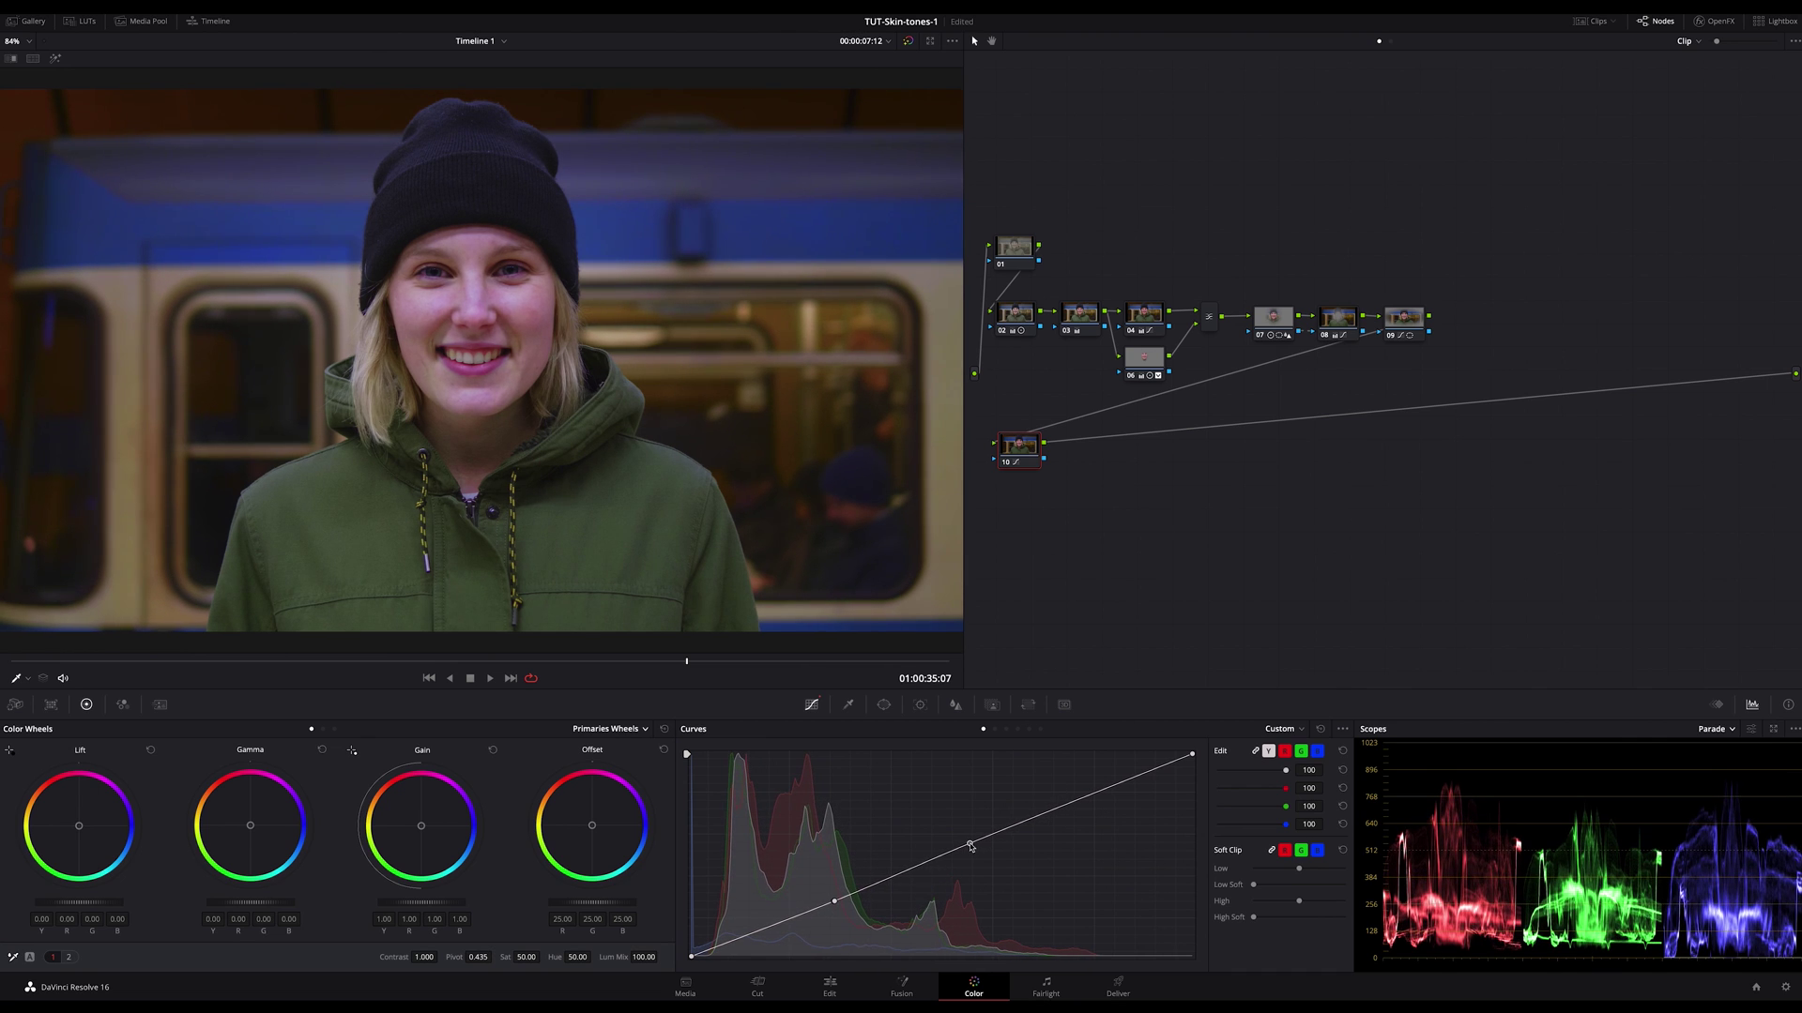
pyautogui.click(1350, 321)
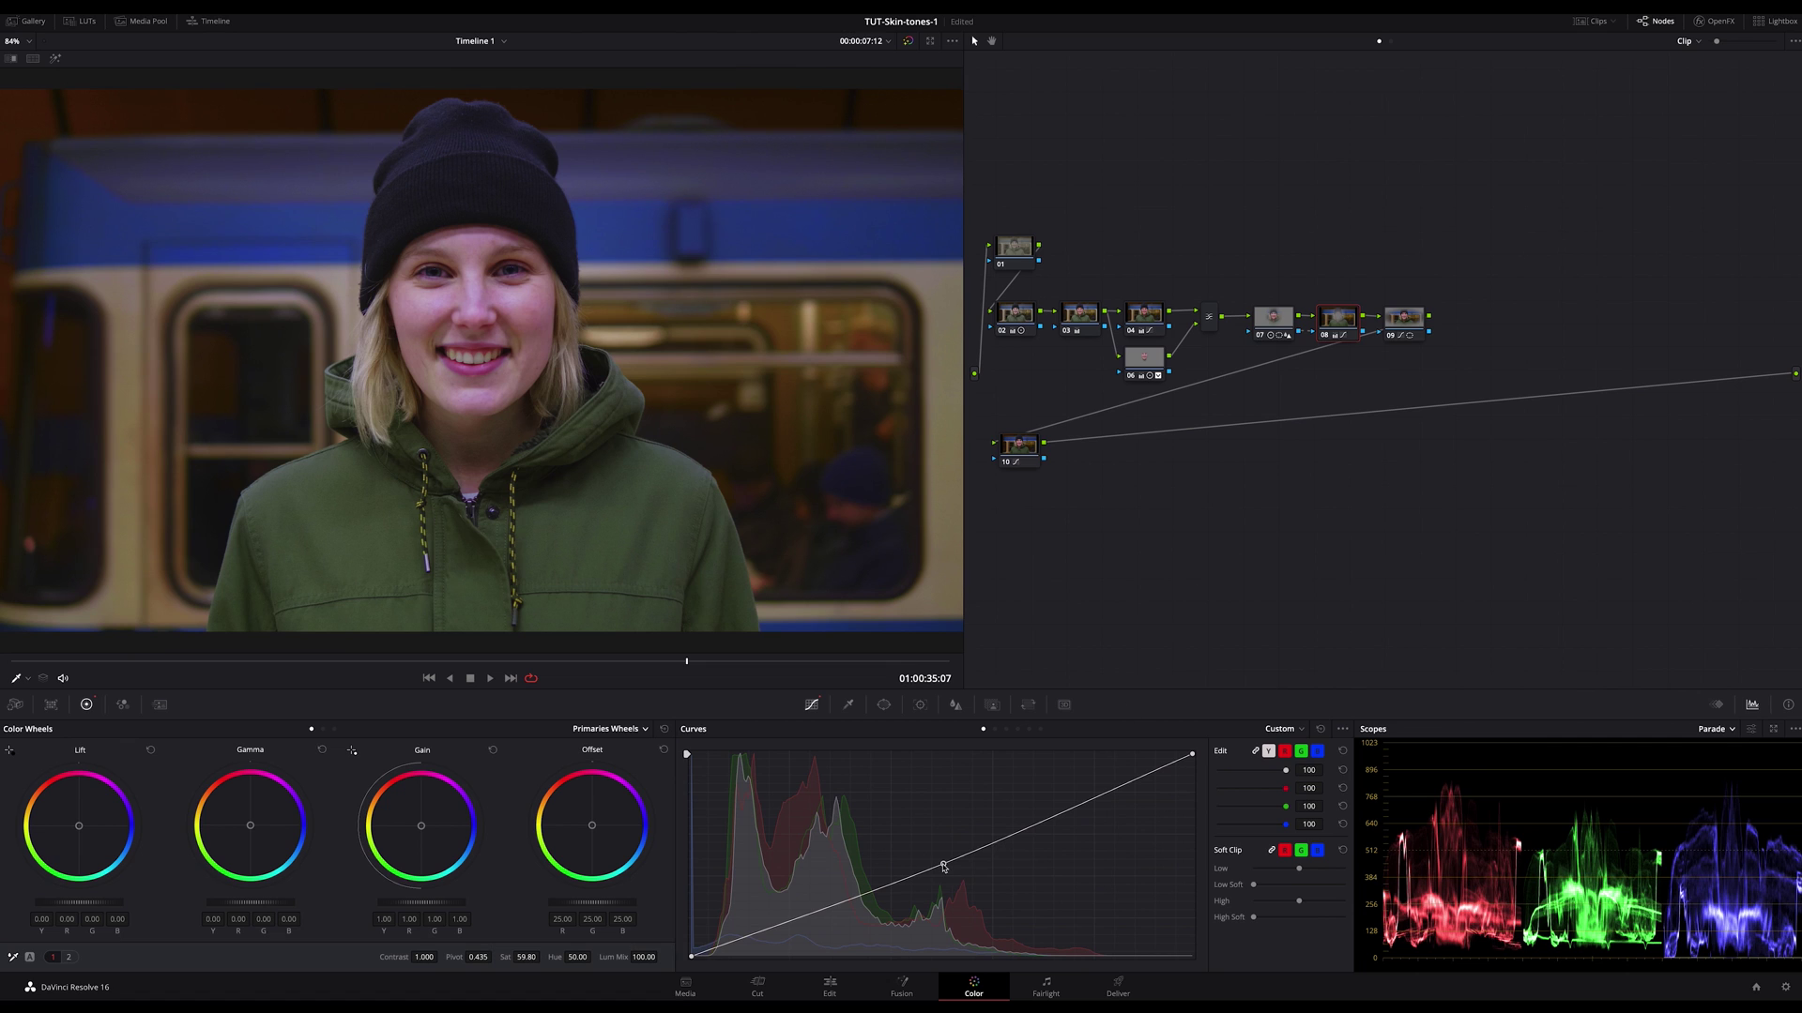
# Add serial node 11 after node 10 and apply the Film Grain effect to it, searching the effects for "grain"
pyautogui.click(1028, 455)
pyautogui.hotkey('alt', 's')
pyautogui.click(1713, 21)
pyautogui.click(1679, 62)
pyautogui.write('gr')
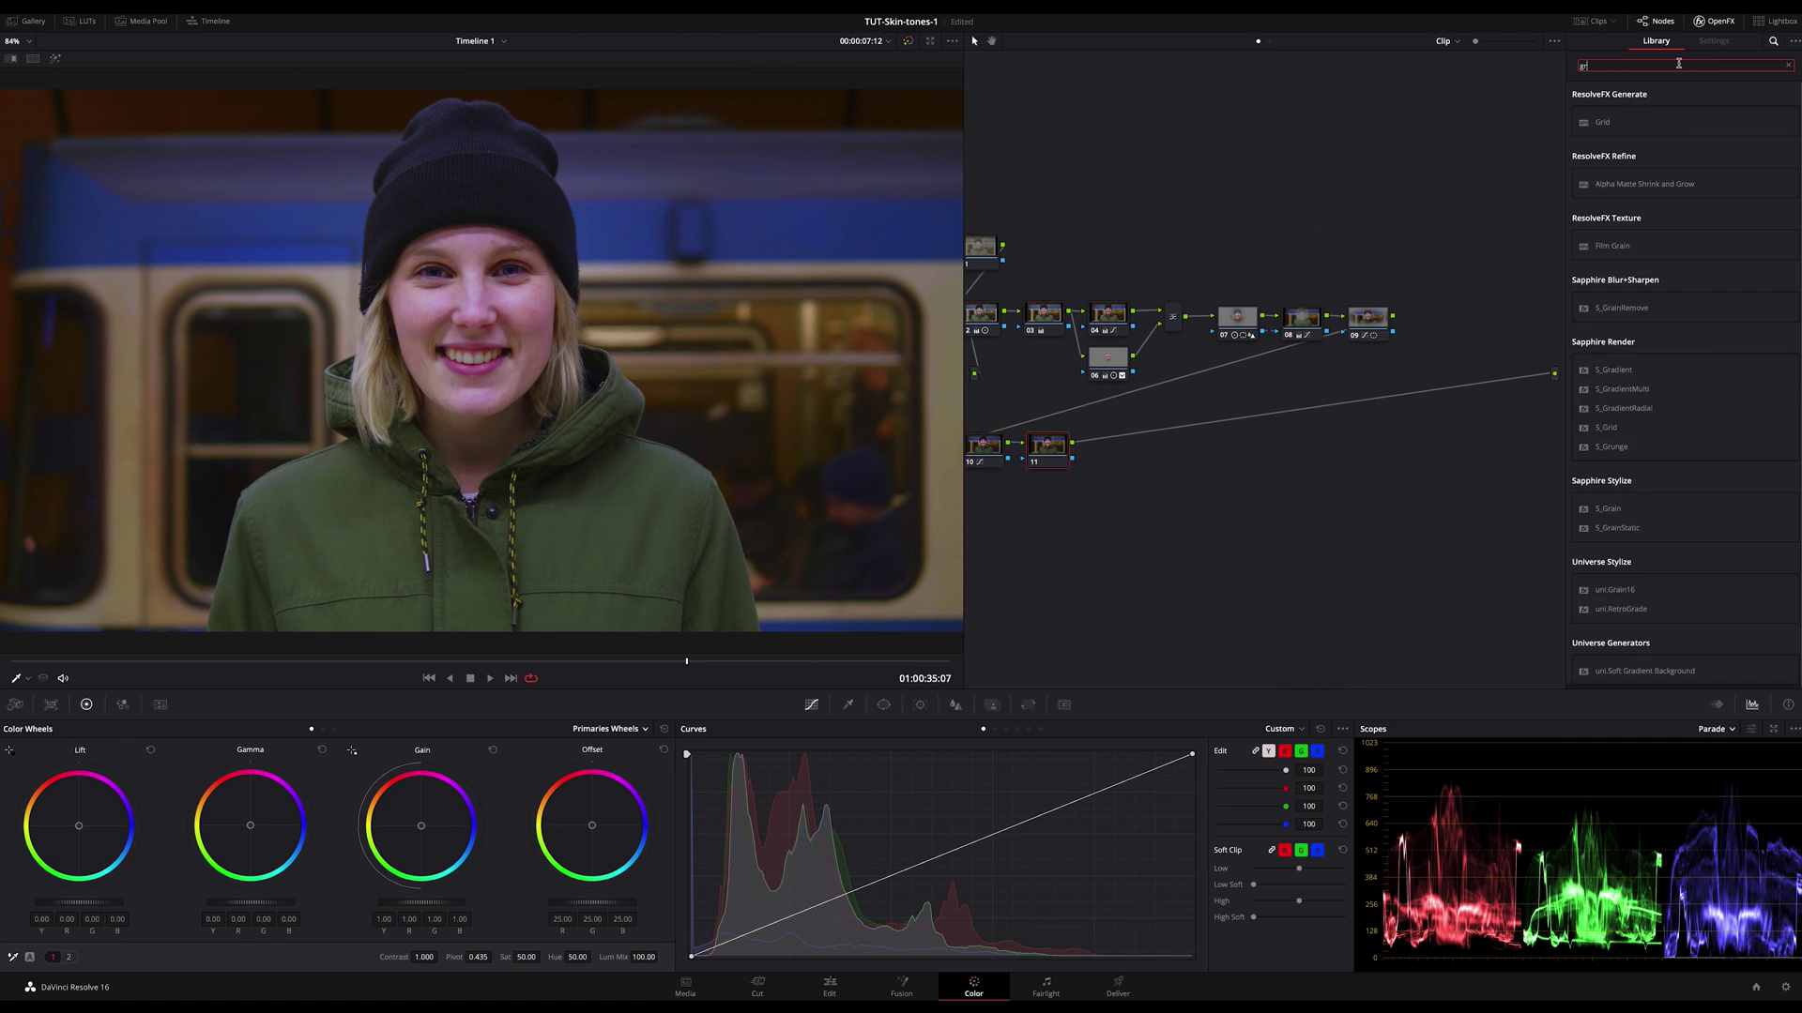
pyautogui.write('ain')
pyautogui.moveTo(1614, 121); pyautogui.dragTo(1047, 447)
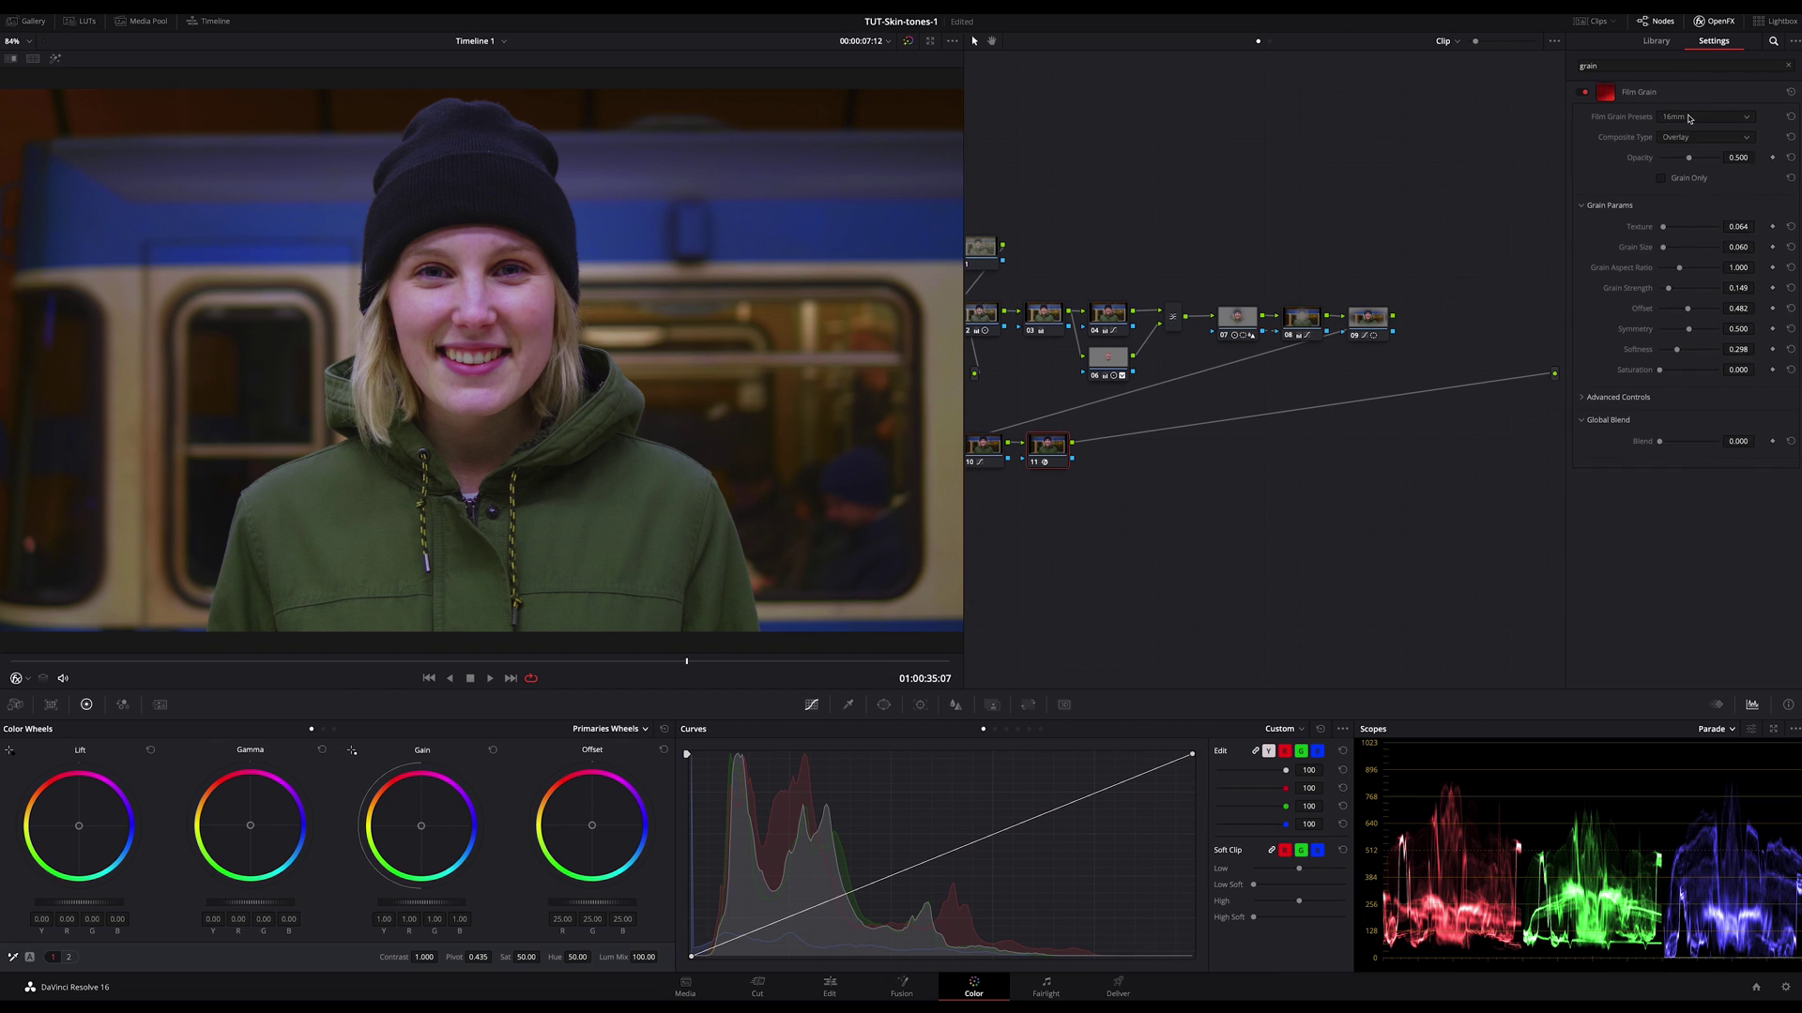
# Change the Film Grain preset and set the grain strength to about 0.377 while viewing the grain only, then restore the normal view
pyautogui.click(1689, 119)
pyautogui.click(1685, 178)
pyautogui.click(1660, 179)
pyautogui.moveTo(1676, 289); pyautogui.dragTo(1683, 291)
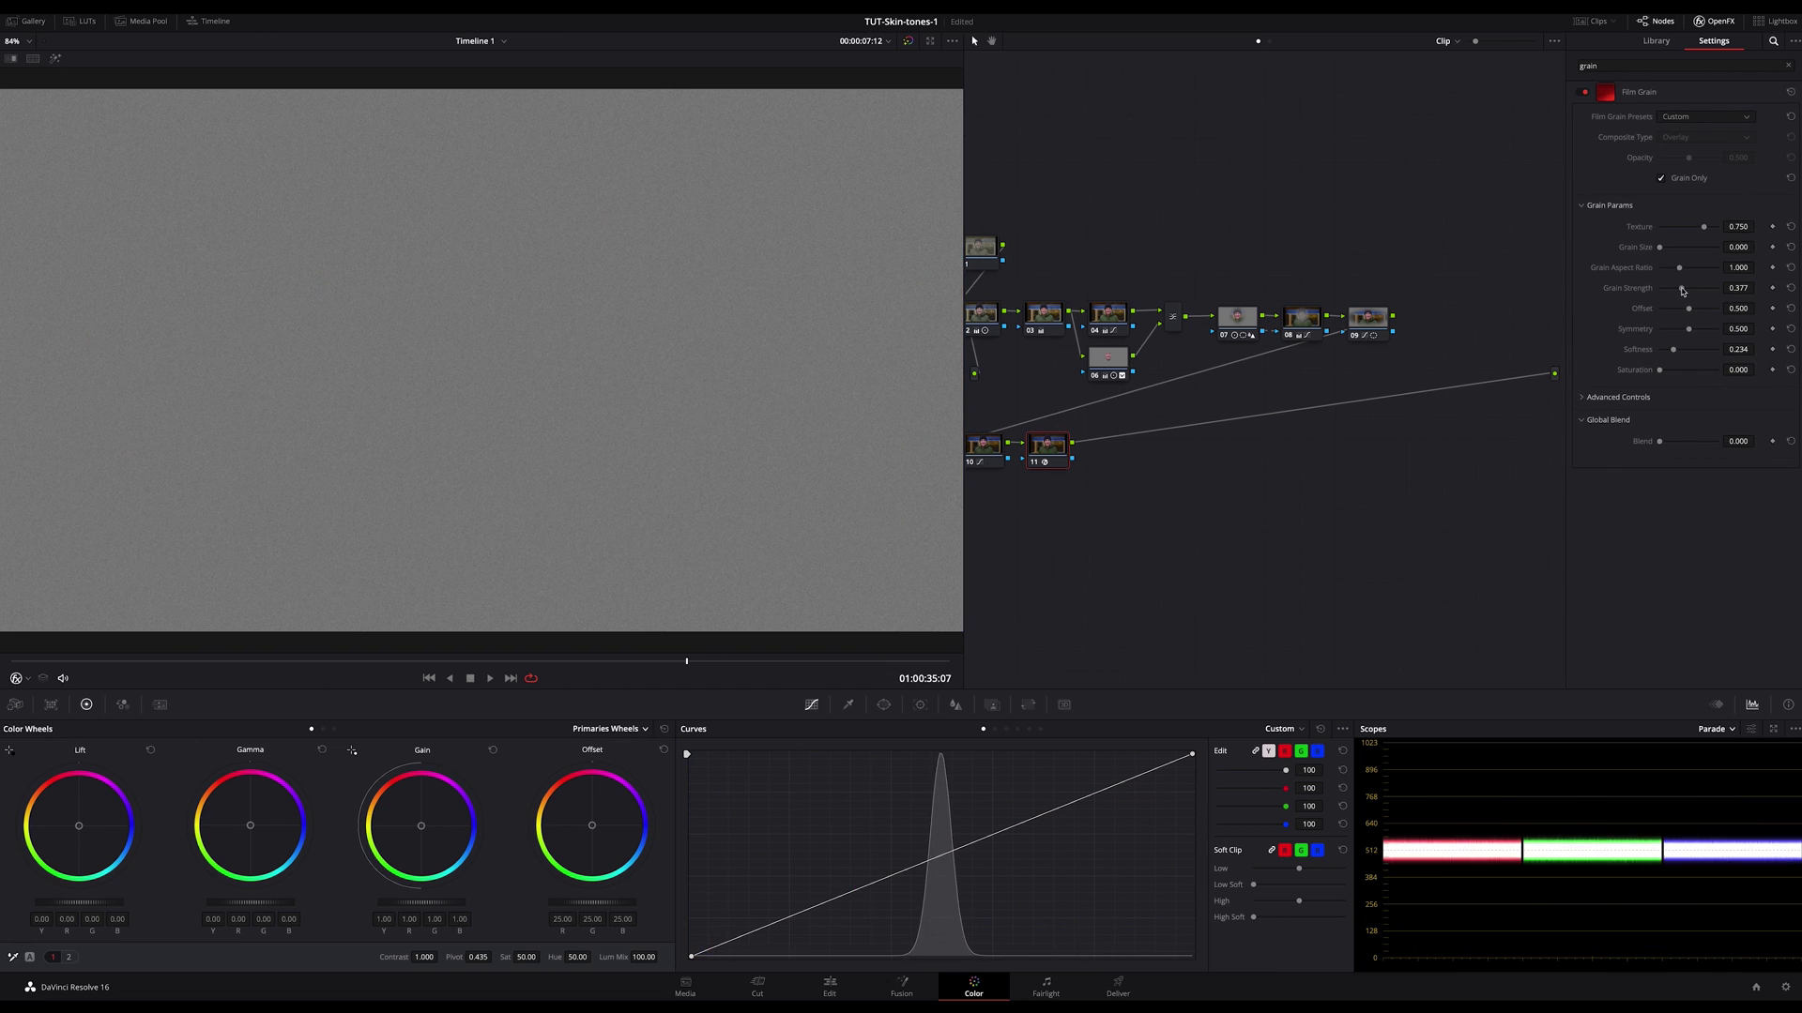
pyautogui.click(1660, 178)
pyautogui.click(1716, 21)
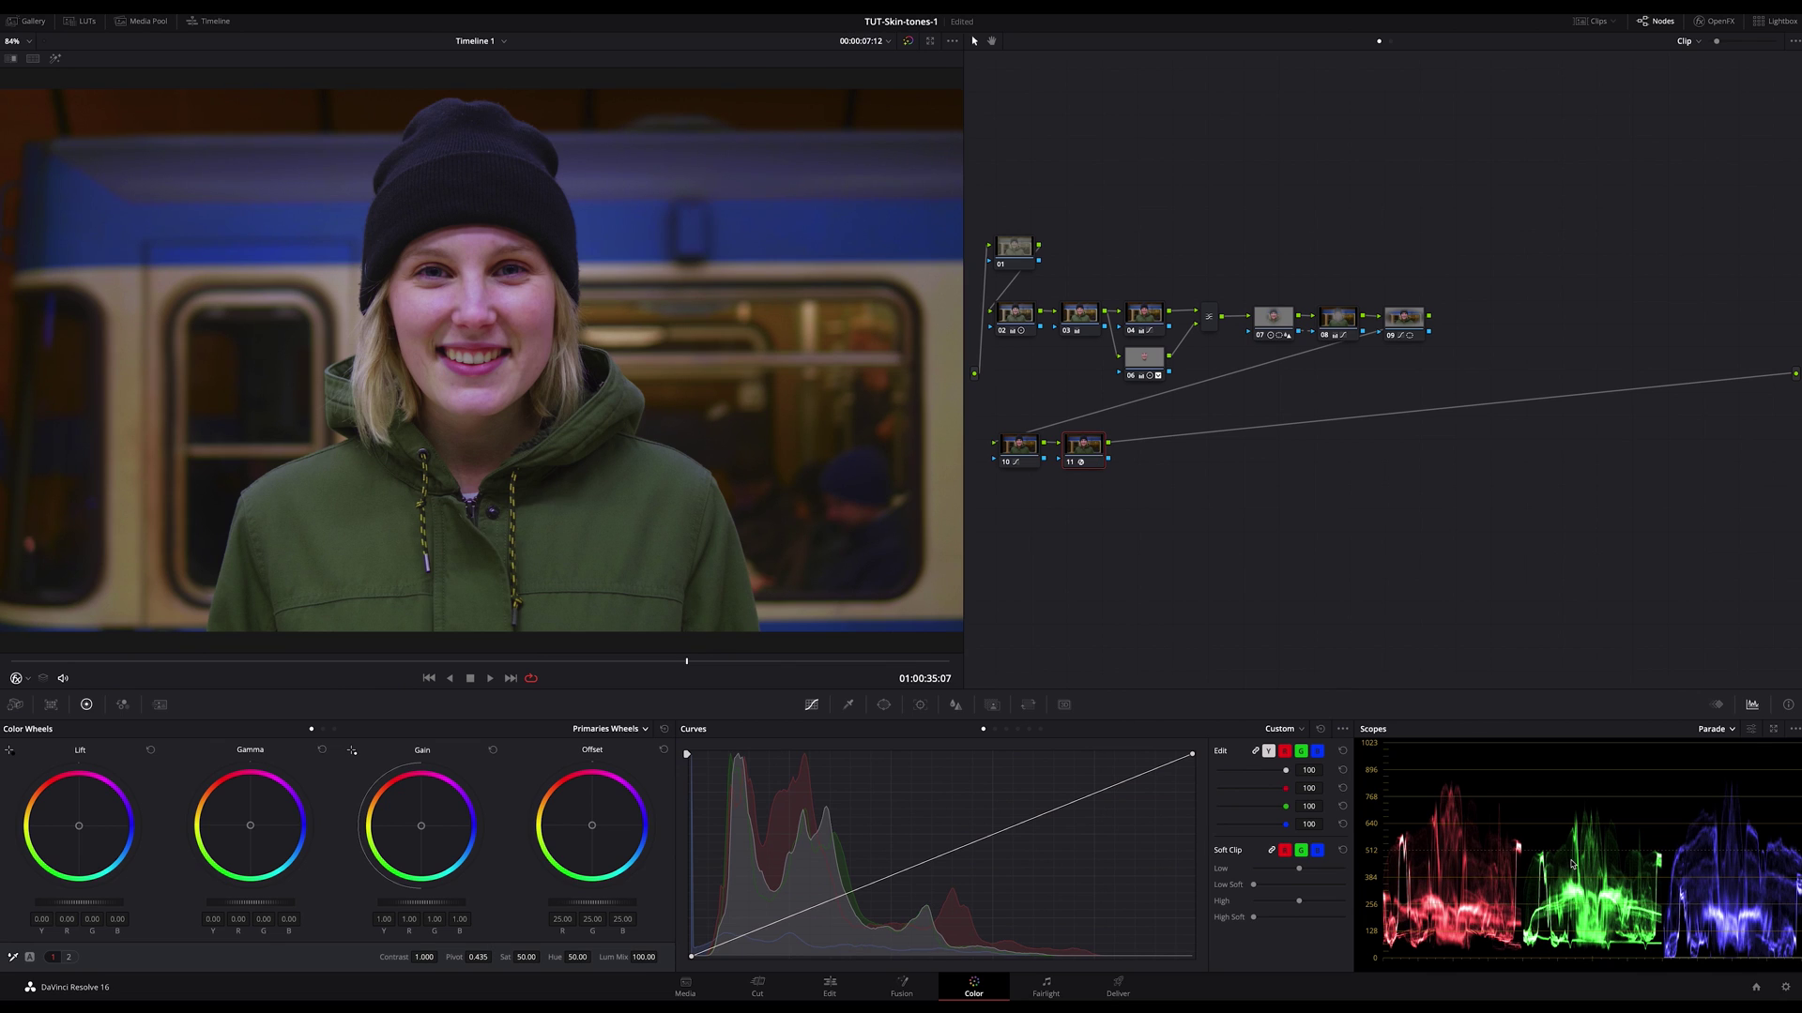
# Fine-tune node 11's grain strength and view the image with the grain node disabled
pyautogui.click(1716, 21)
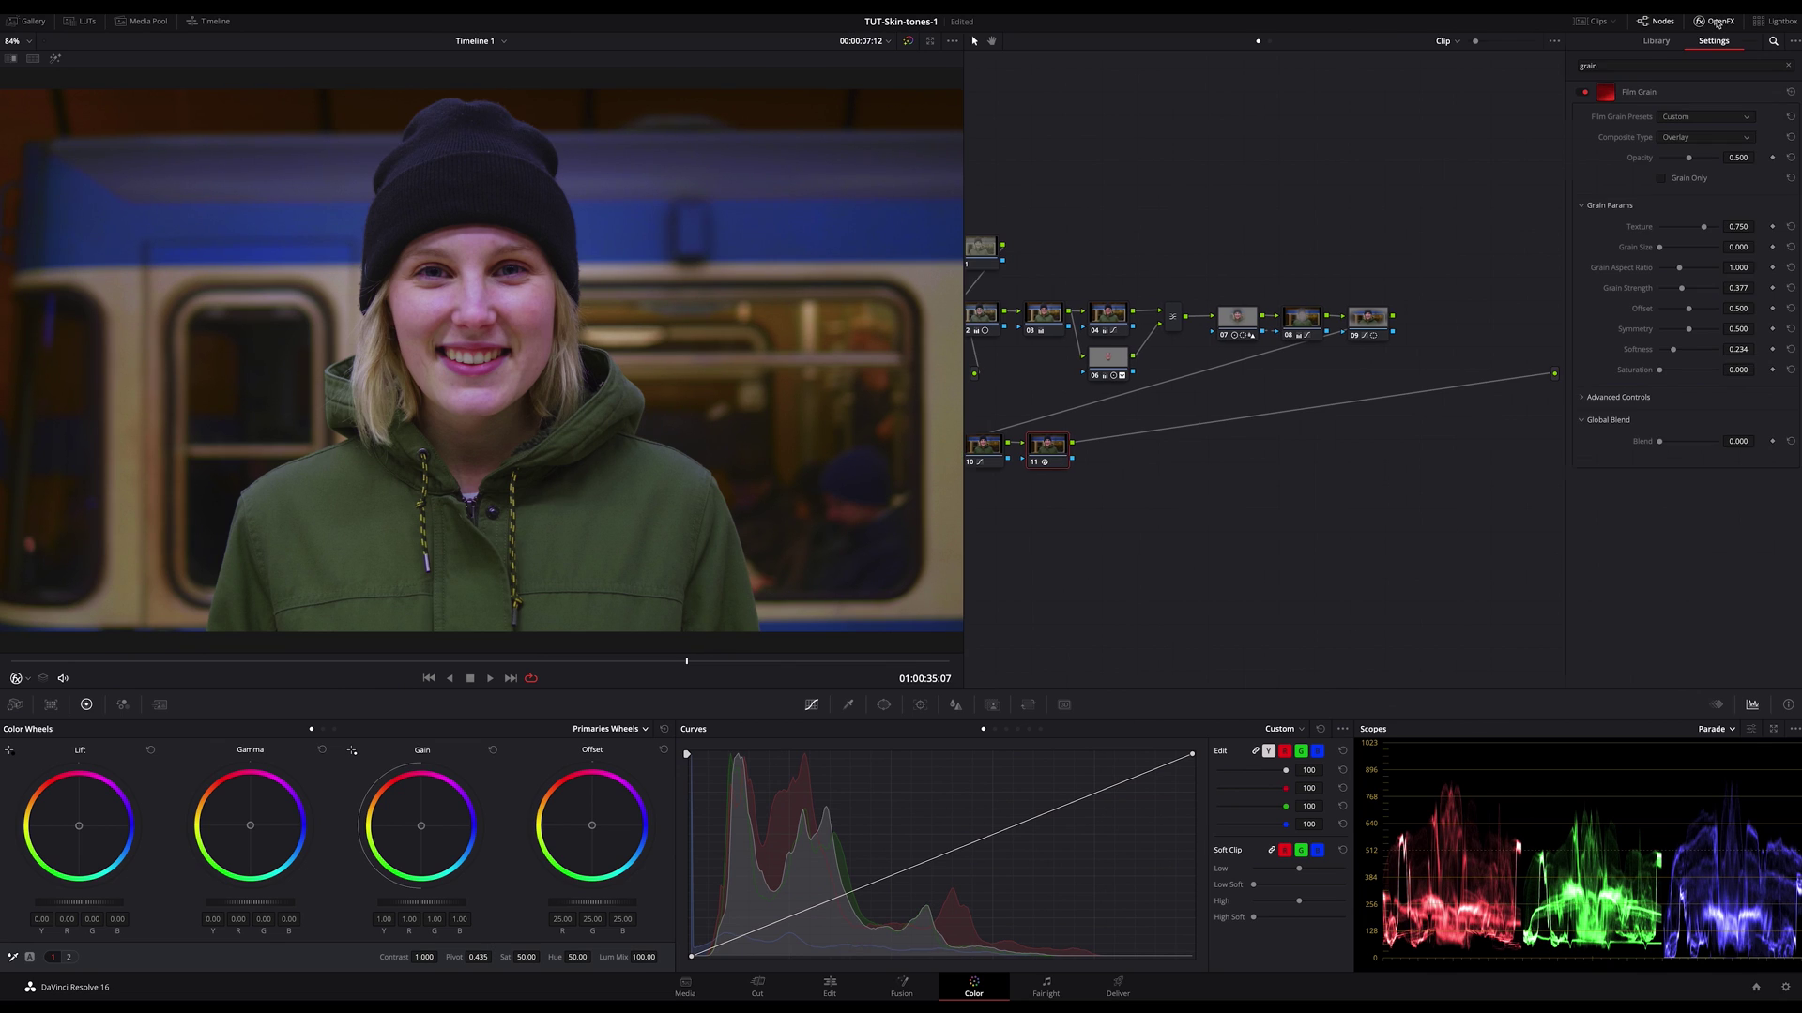
pyautogui.moveTo(1686, 296); pyautogui.dragTo(1682, 290)
pyautogui.click(1715, 21)
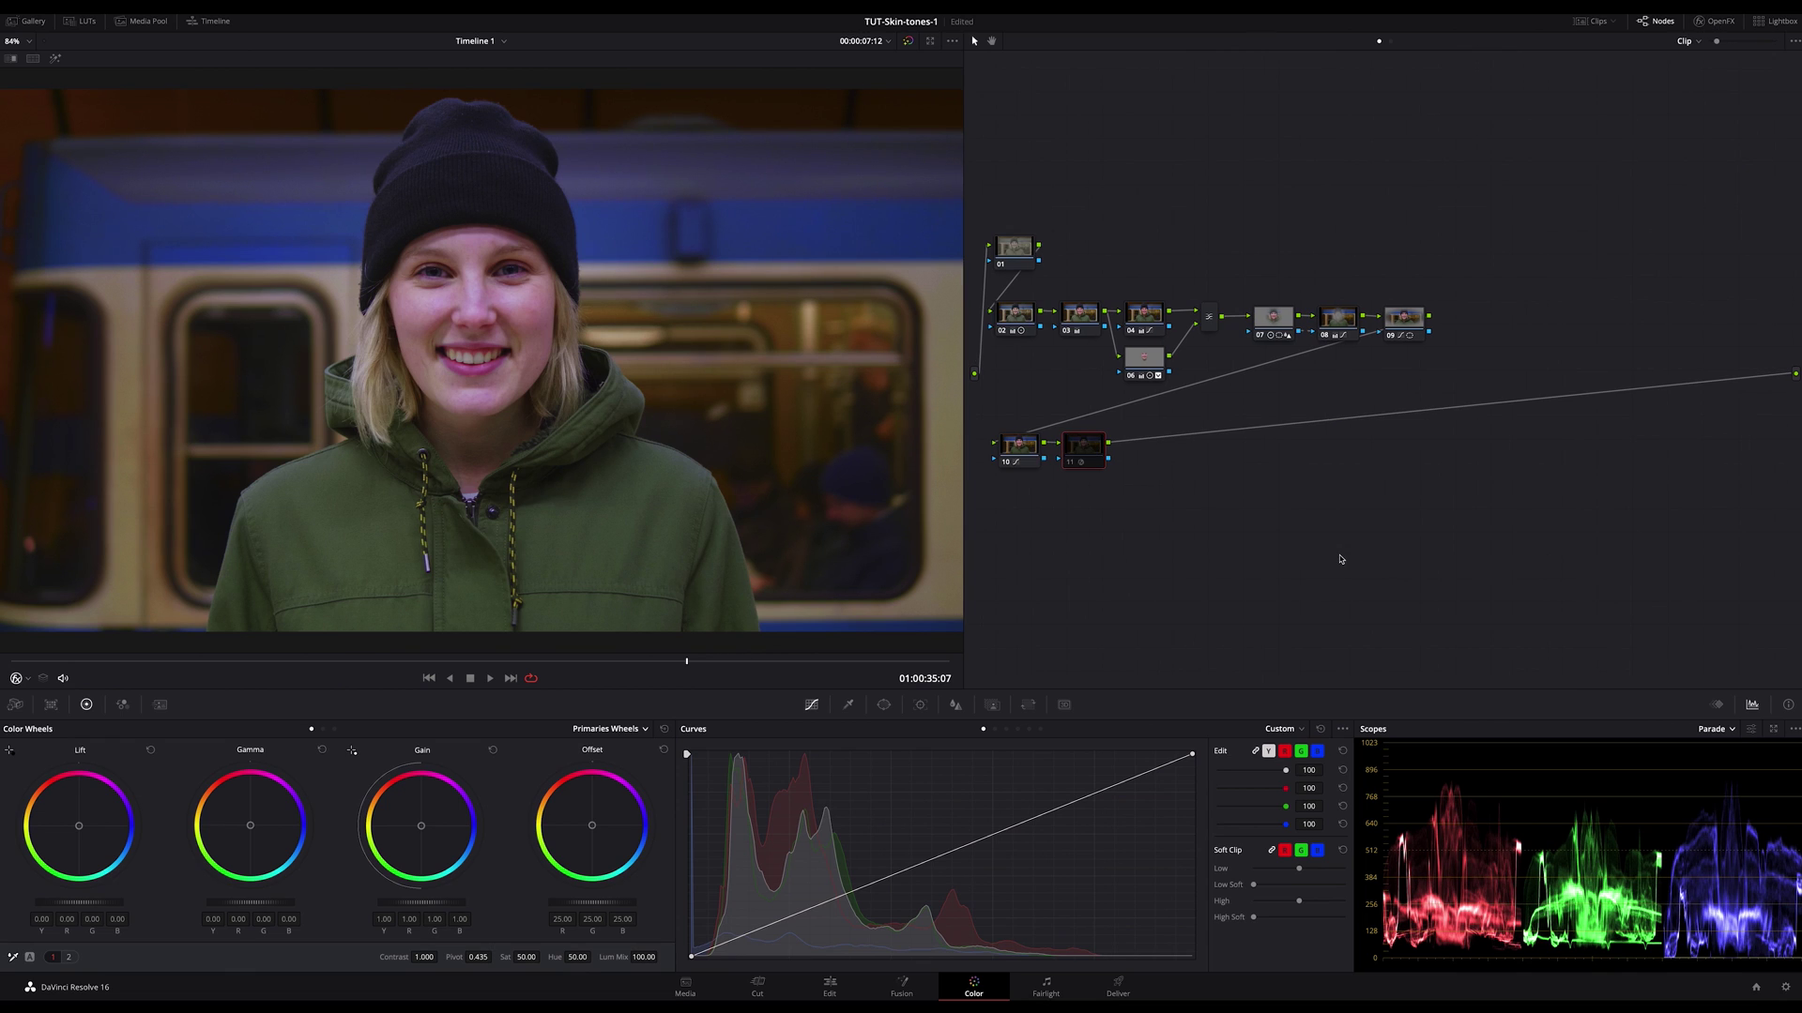